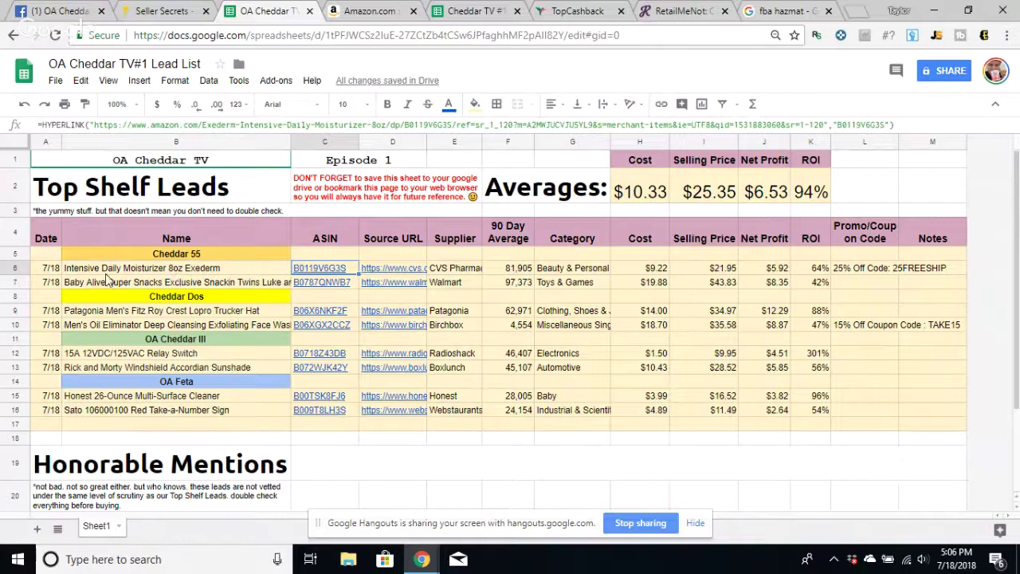
- Open the Amazon and CVS links of the Intensive Daily Moisturizer 8oz Exederm lead in new tabs and view the CVS product page
click(268, 273)
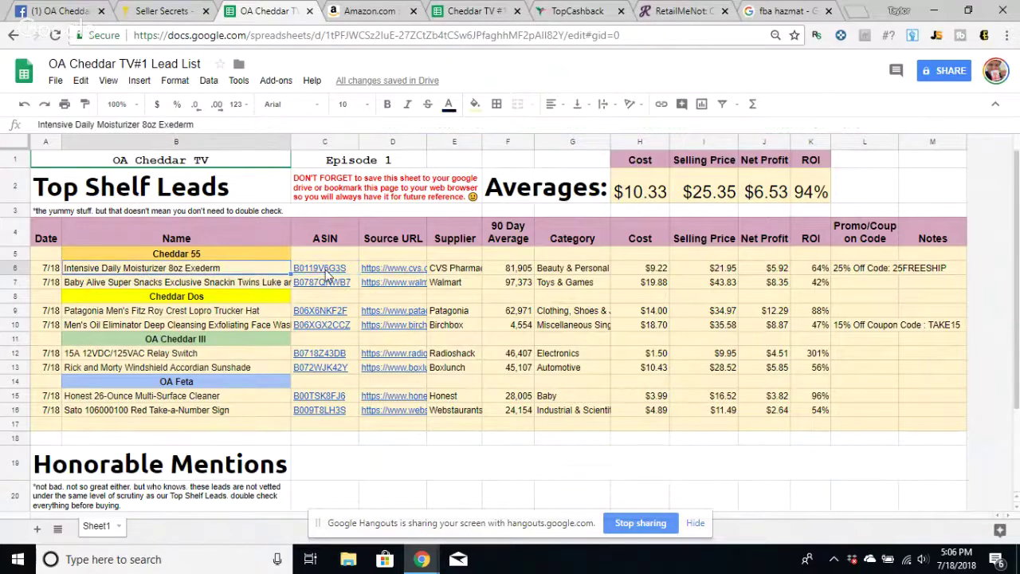
mouse_move(343, 274)
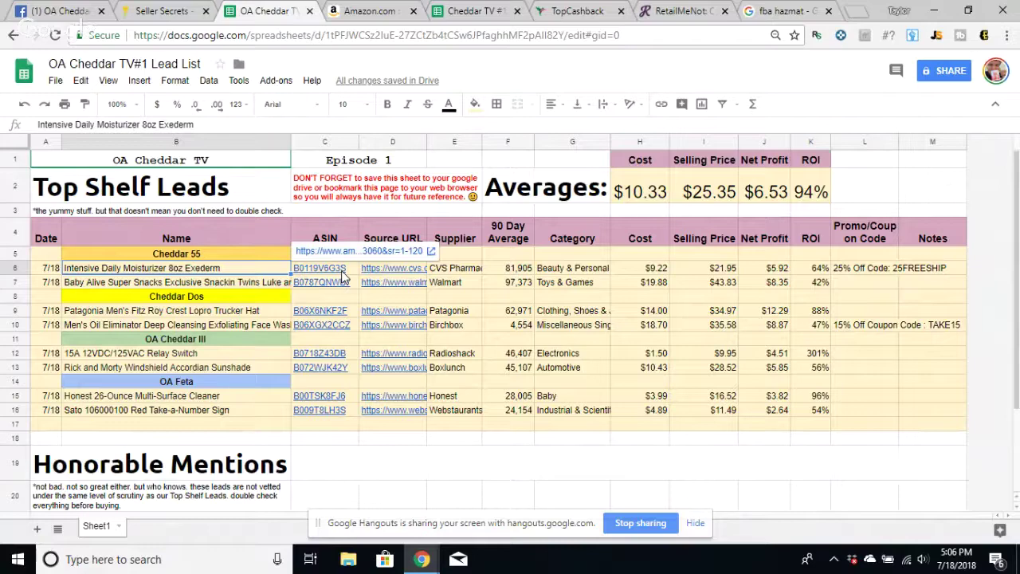
click(343, 274)
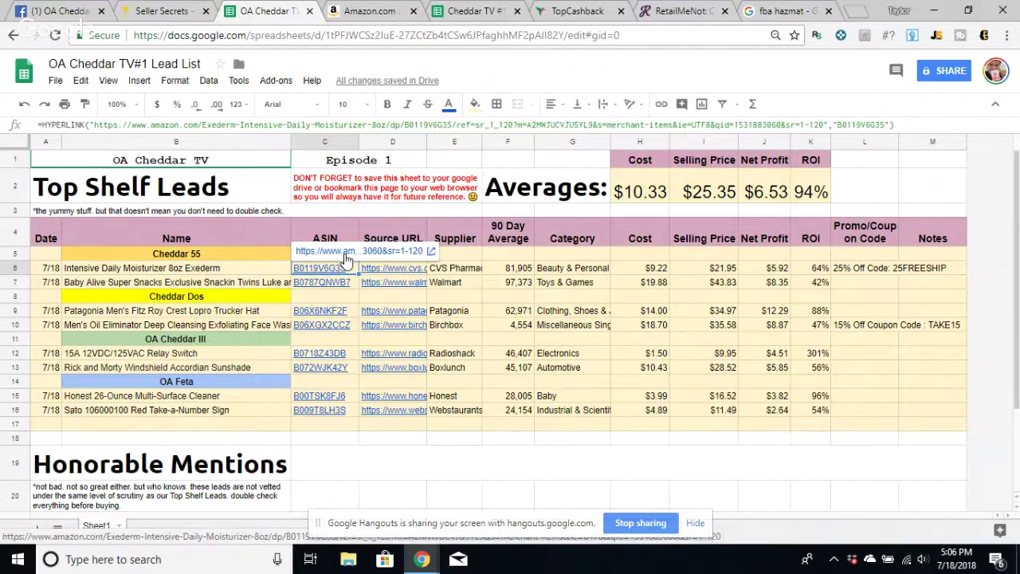
ctrl+click(345, 252)
click(402, 268)
ctrl+click(422, 252)
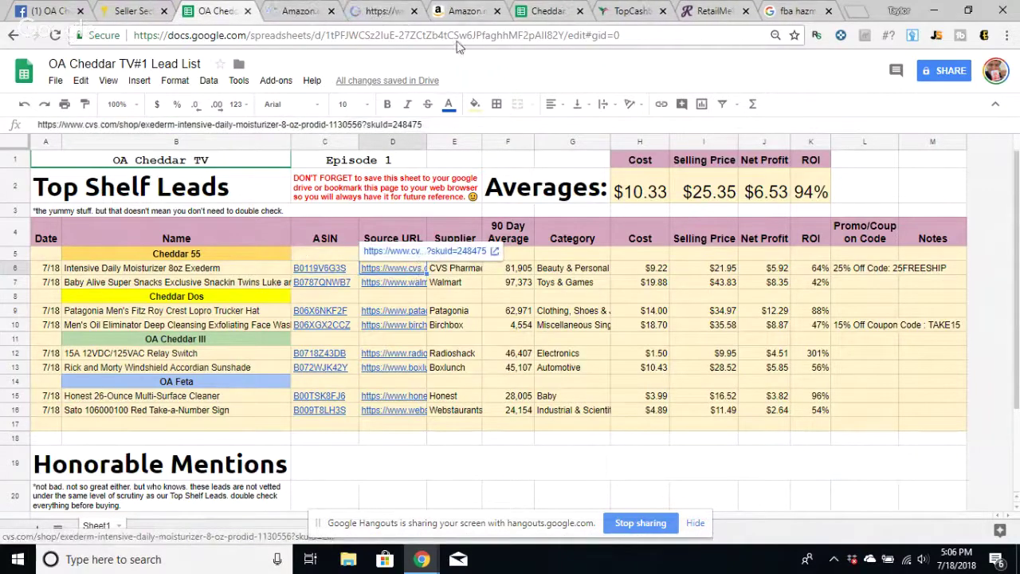
click(380, 11)
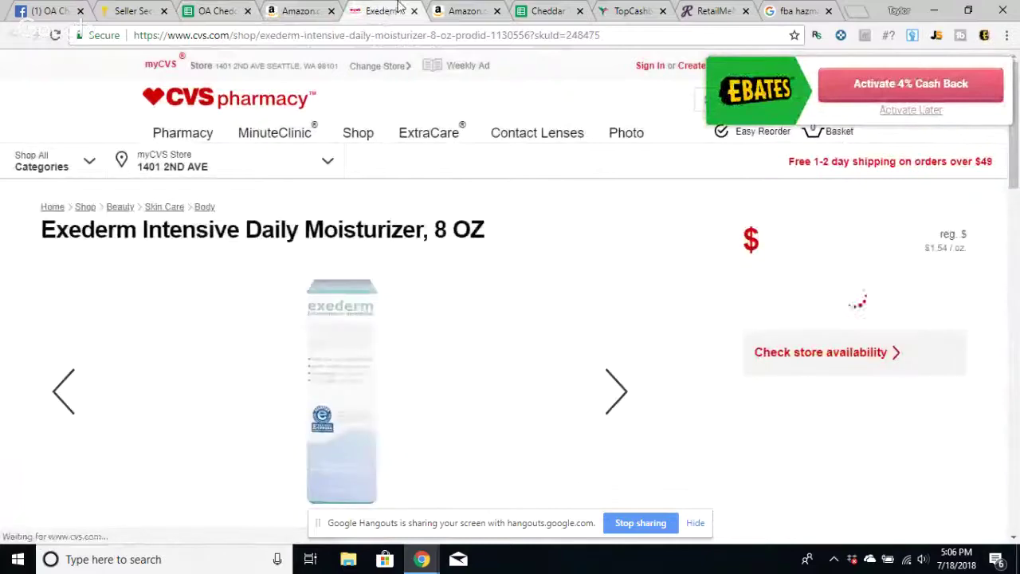
- Copy the coupon code 25FREESHIP from the moisturizer's row in the lead list
click(223, 13)
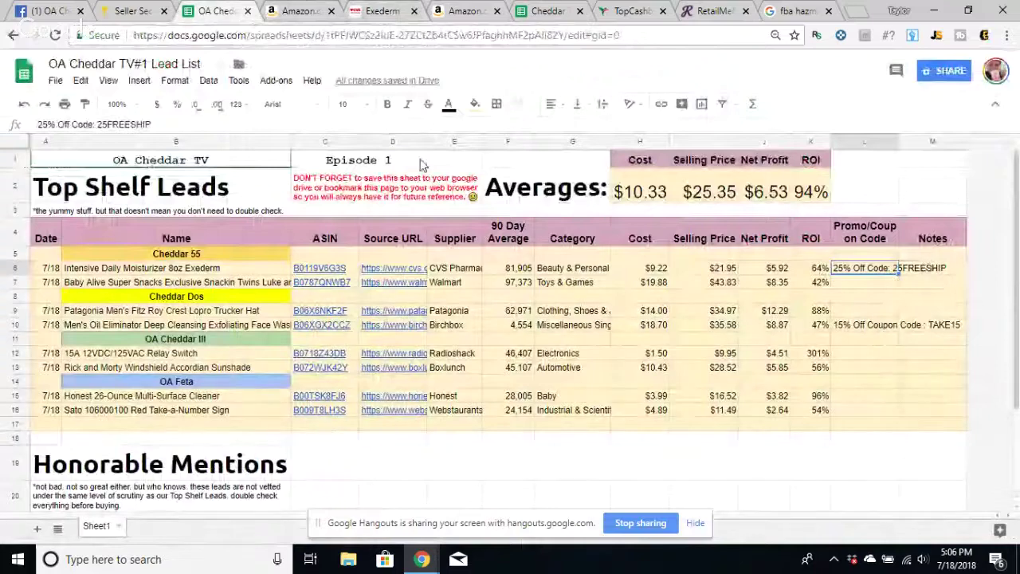
double_click(128, 124)
right_click(132, 126)
click(191, 154)
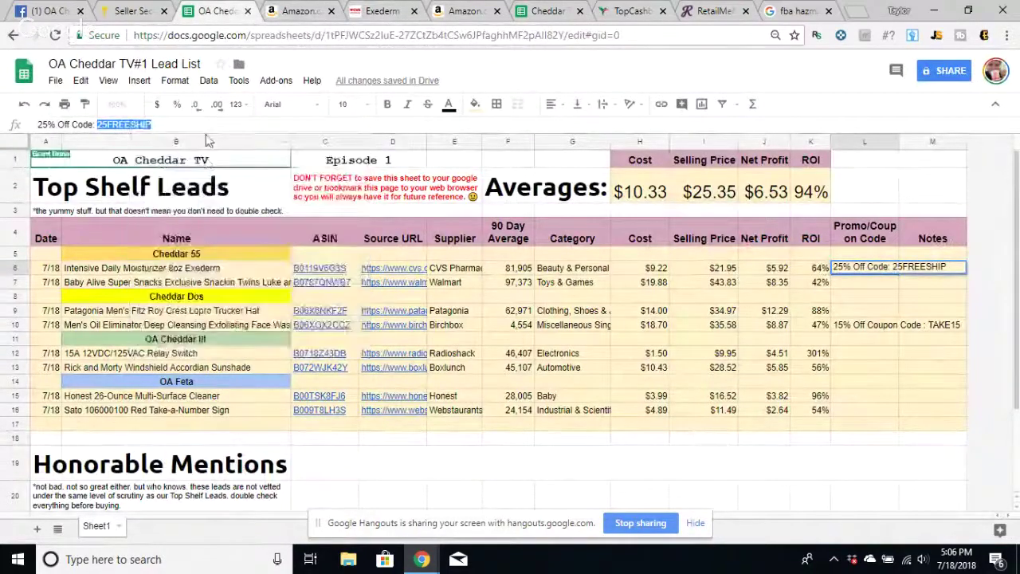
- Copy the moisturizer's cost from the lead list and enter 9.22 as the FBA buy cost on its Amazon page
click(303, 10)
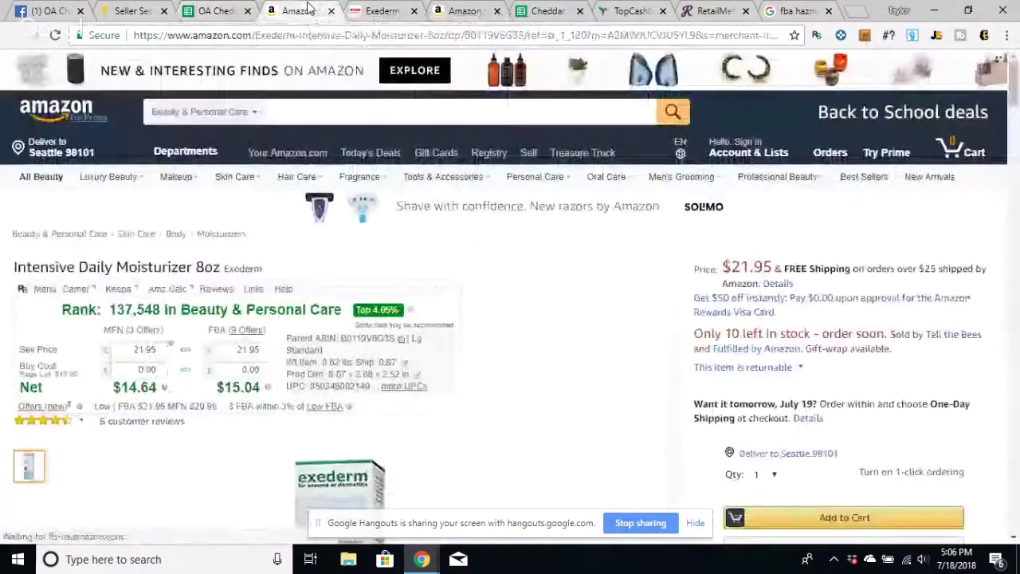
scroll(577, 329, down, 3)
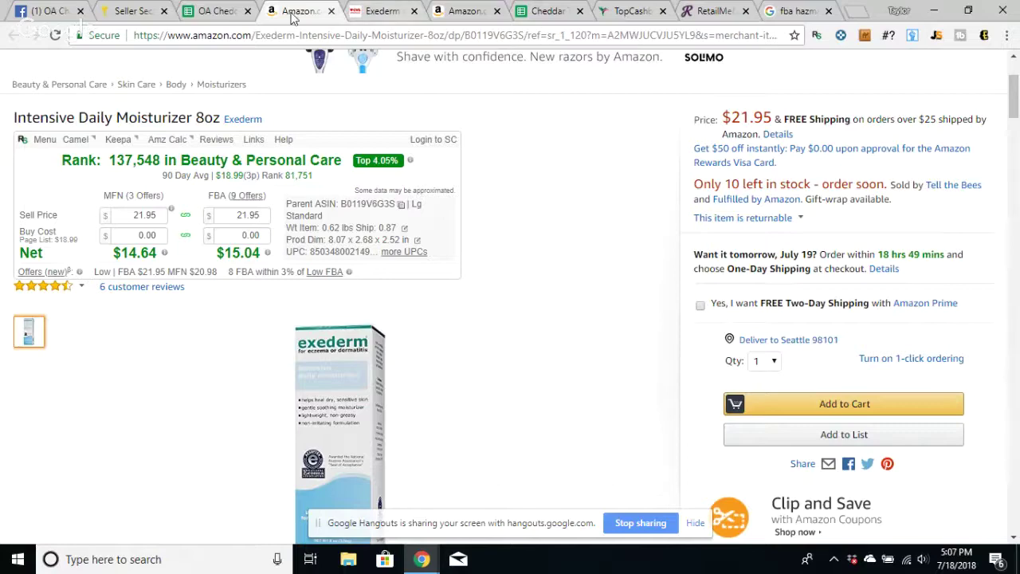
click(211, 11)
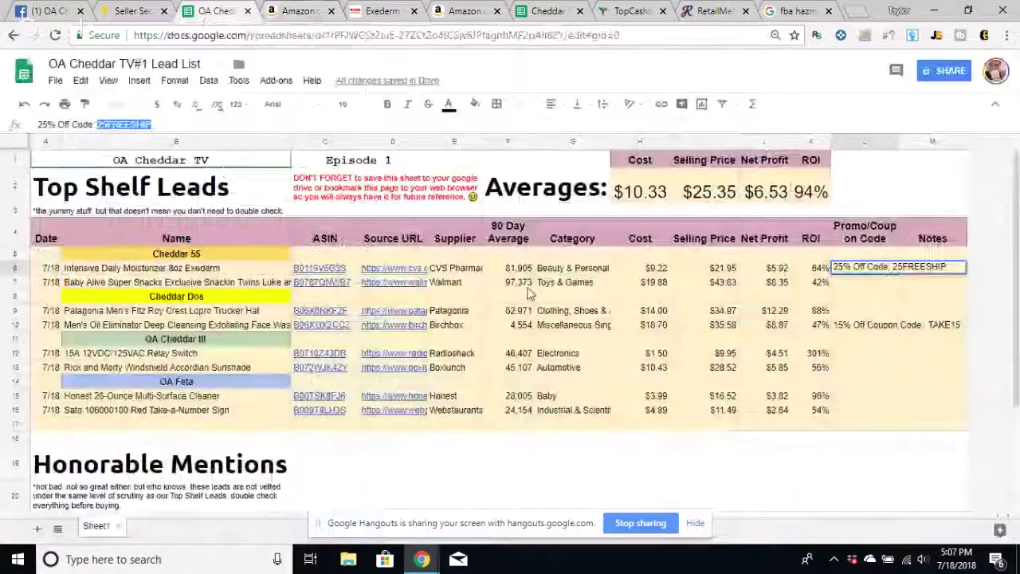
click(658, 269)
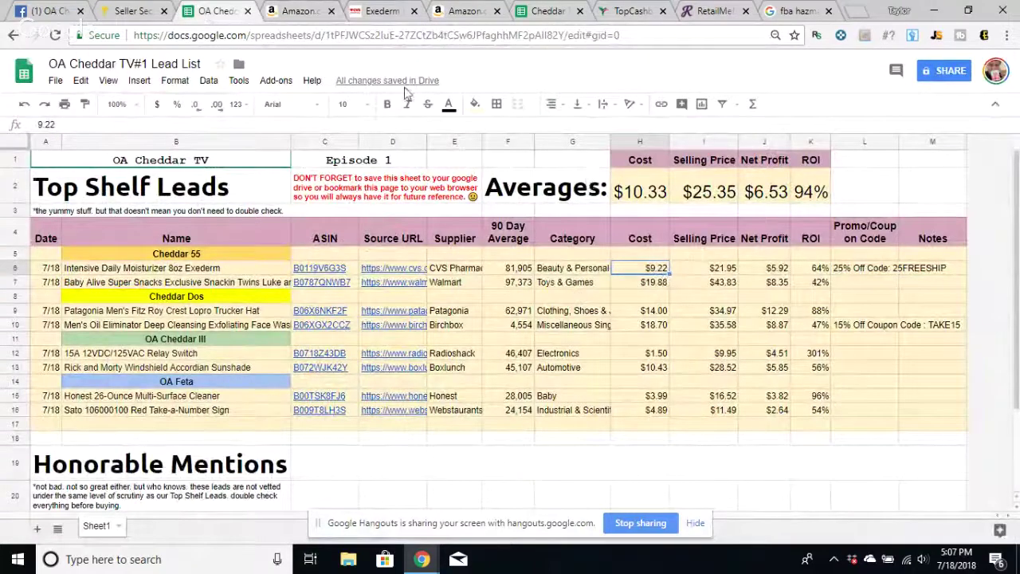
click(299, 12)
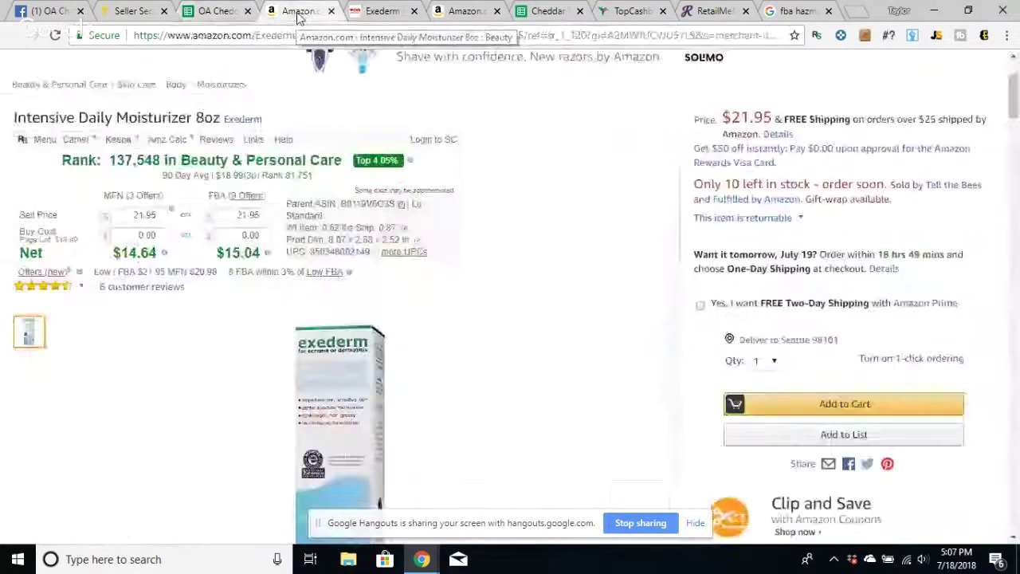
double_click(257, 234)
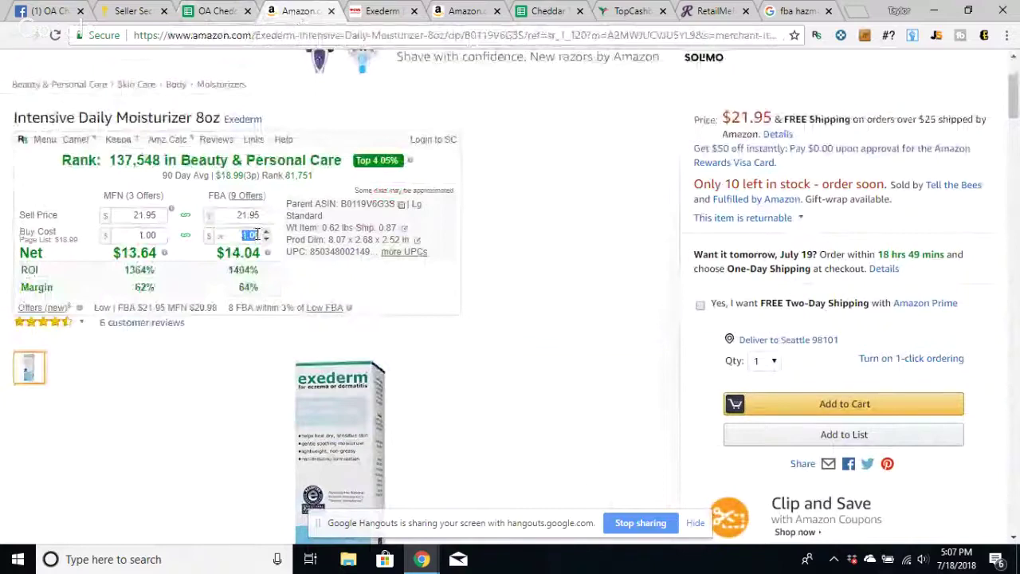
key(ctrl+v)
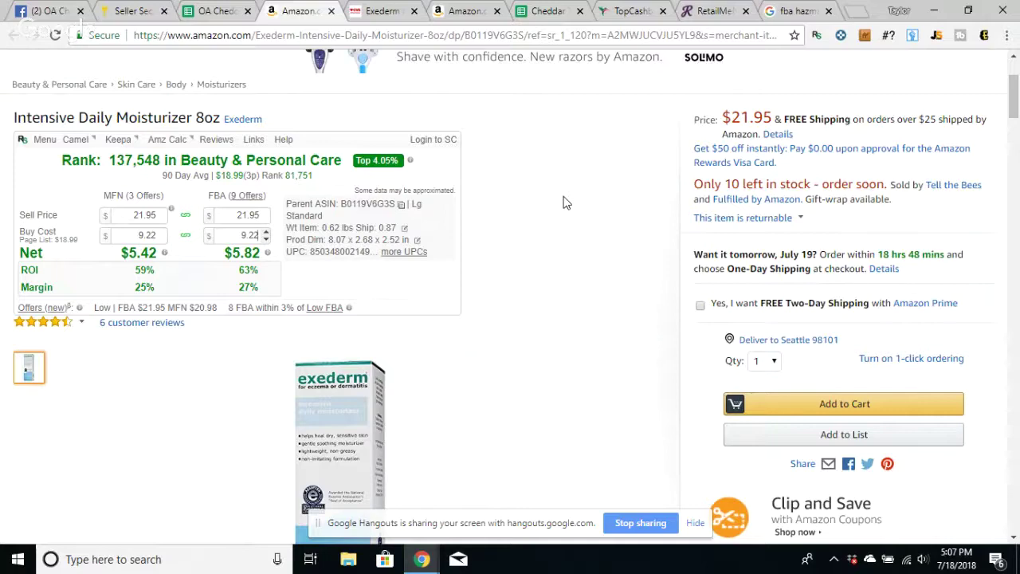
- Show the New, New 3rd Party FBA and Buy Box series on the moisturizer's Keepa price history chart
scroll(563, 202, down, 2)
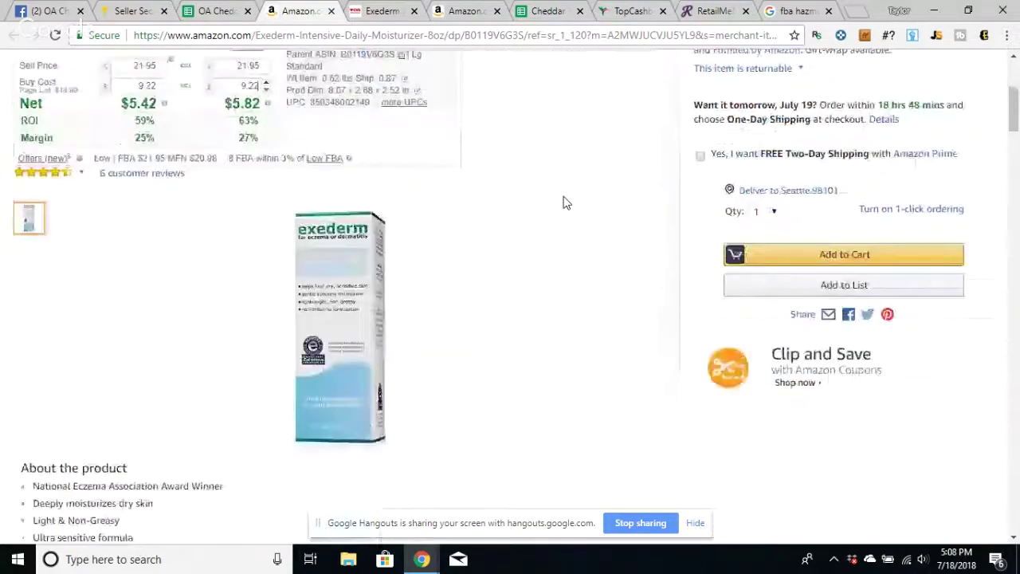
scroll(563, 203, down, 6)
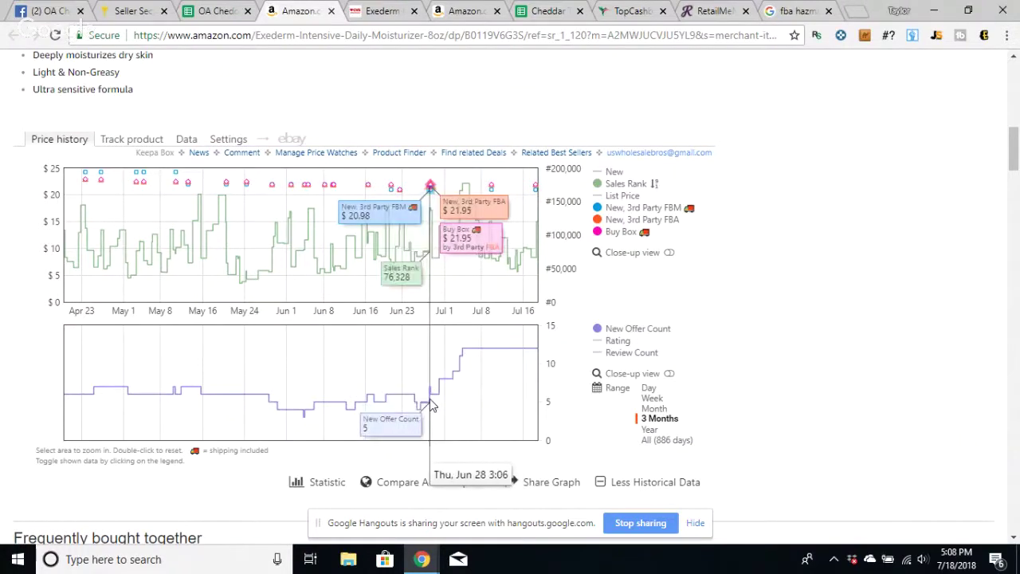
click(610, 172)
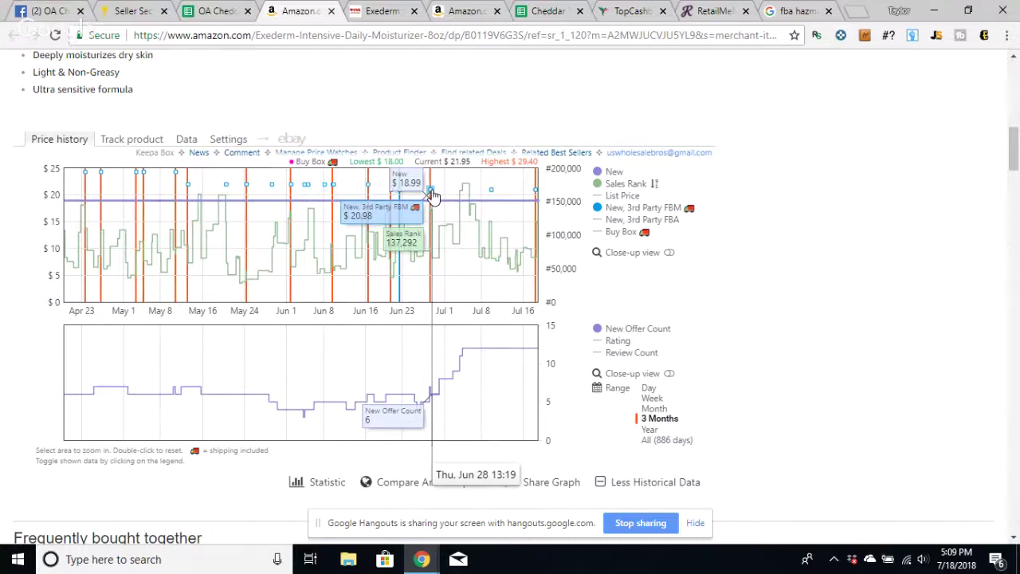
click(626, 225)
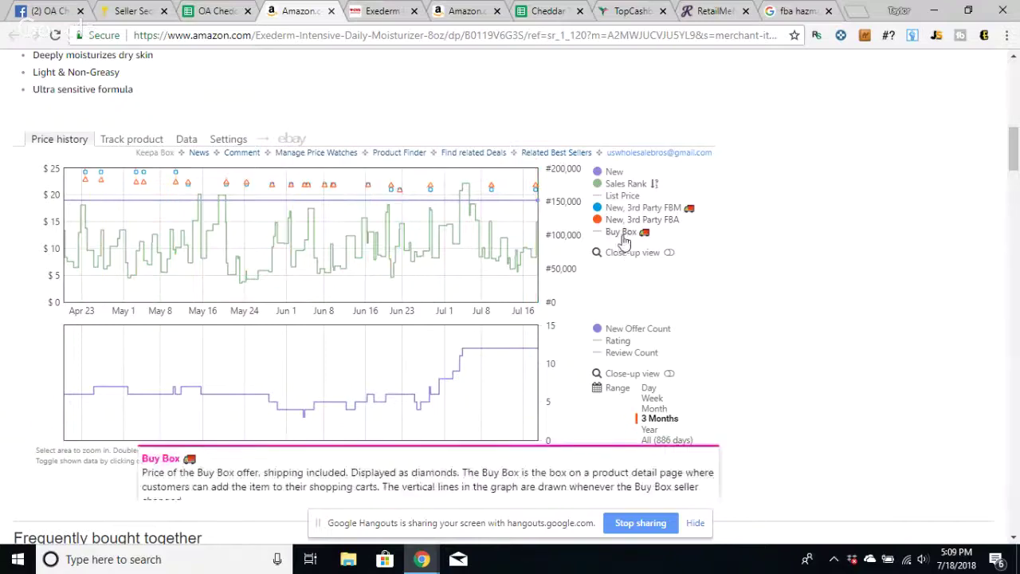
click(625, 233)
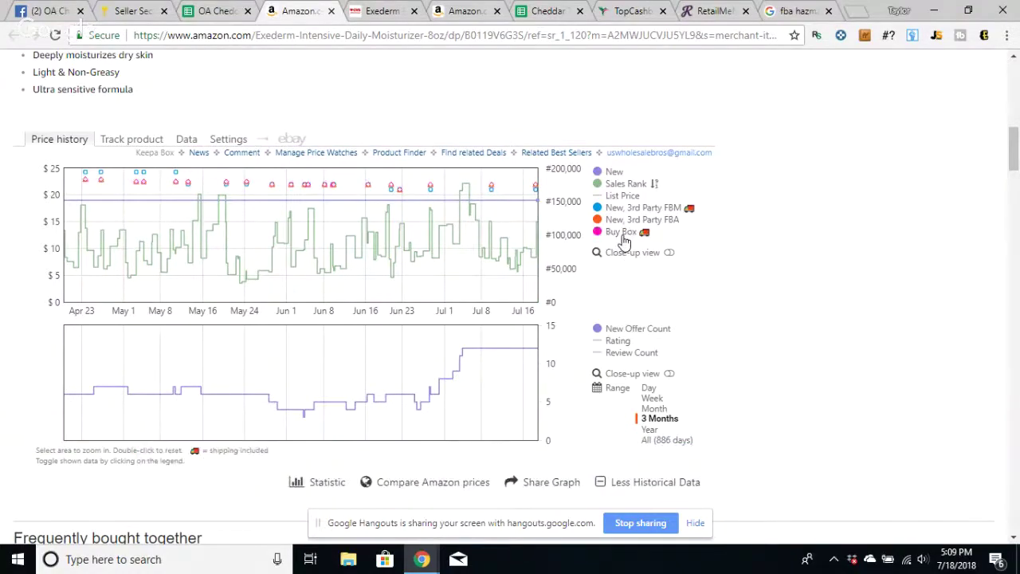
- Examine the moisturizer's FBA, Buy Box and sales rank history together with the seller and profit details on the product page
mouse_move(431, 240)
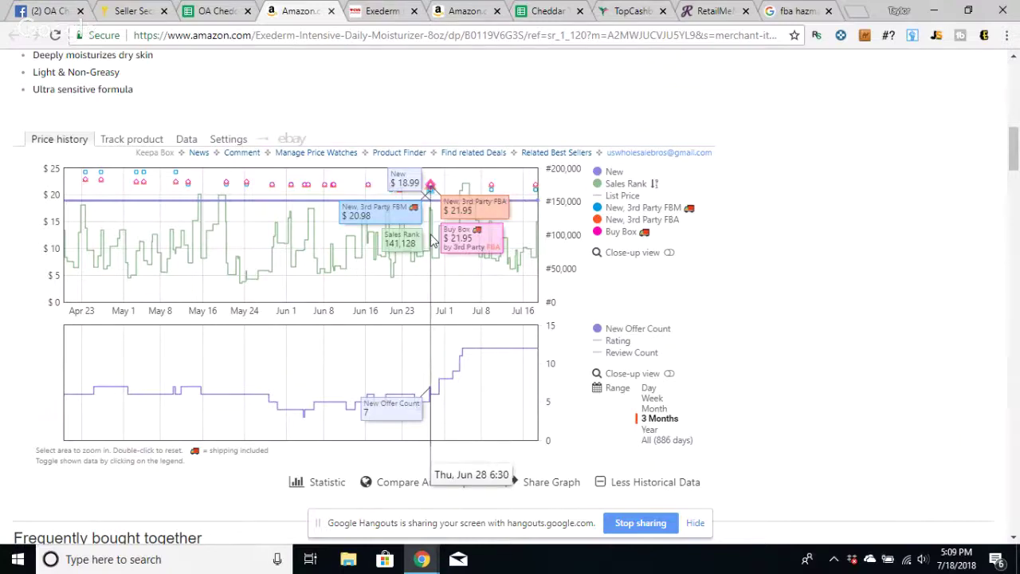
mouse_move(626, 226)
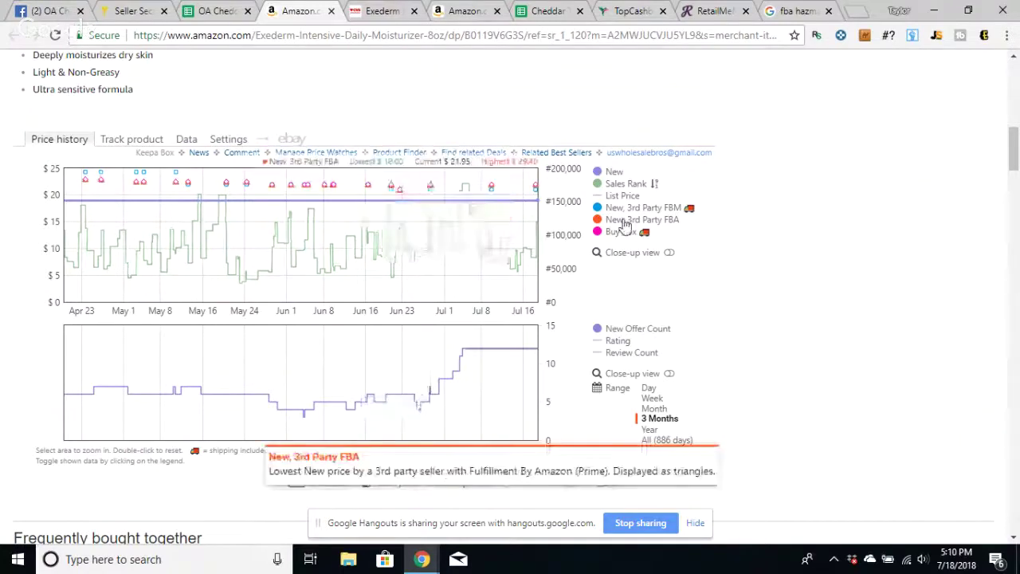
mouse_move(402, 233)
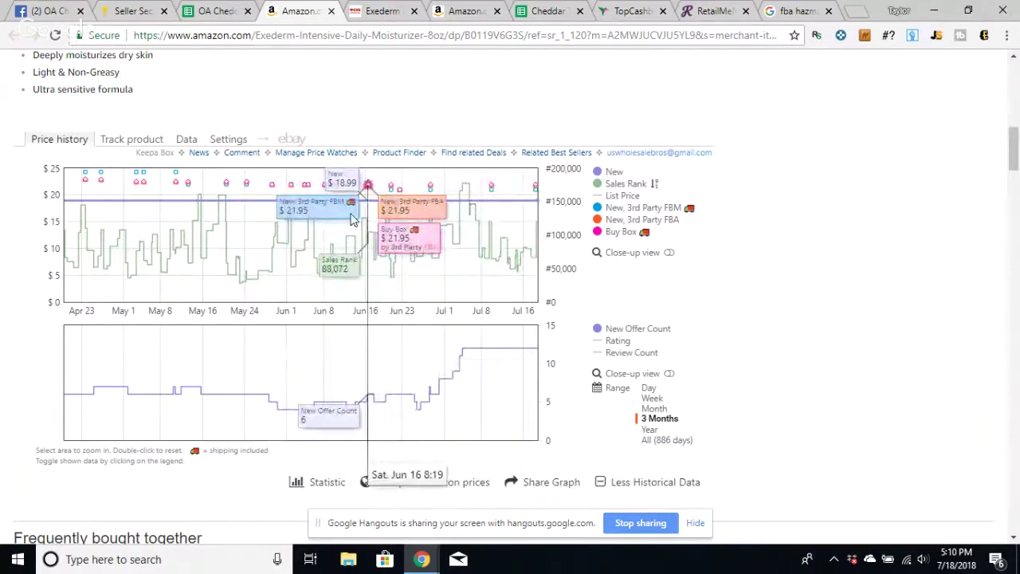
scroll(347, 249, up, 3)
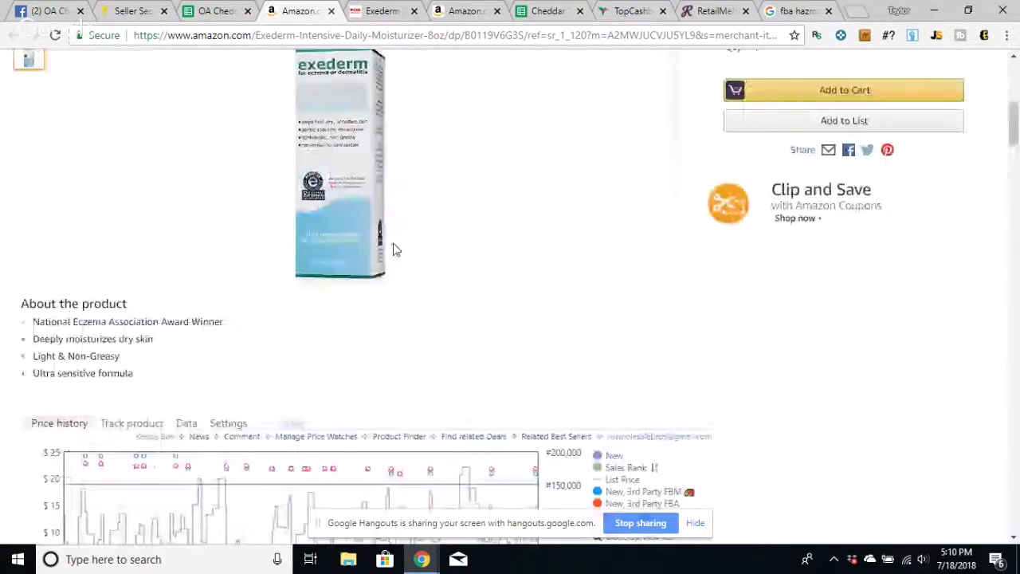
scroll(393, 249, up, 5)
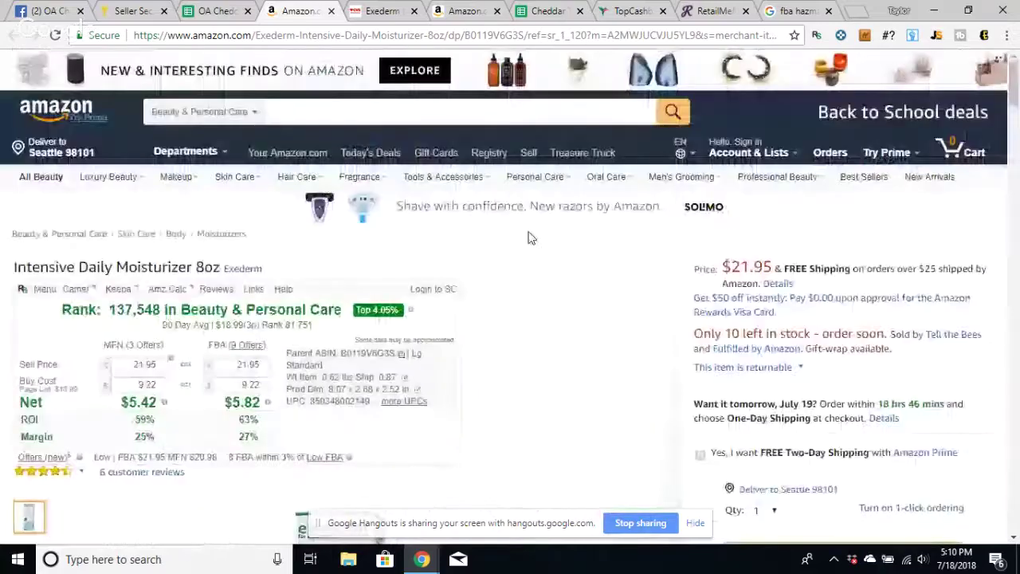
scroll(528, 238, down, 3)
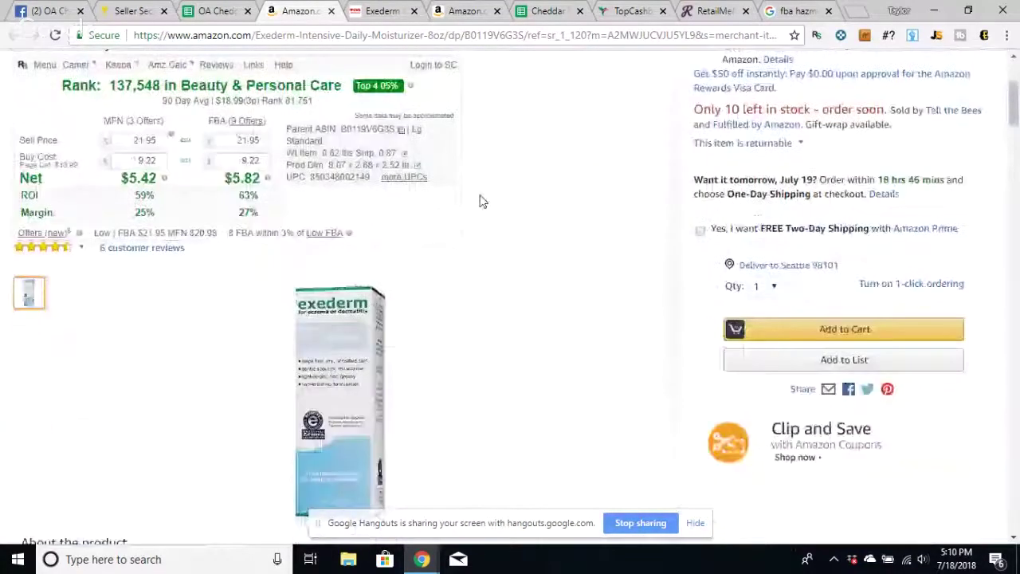
scroll(481, 201, down, 5)
scroll(594, 247, down, 1)
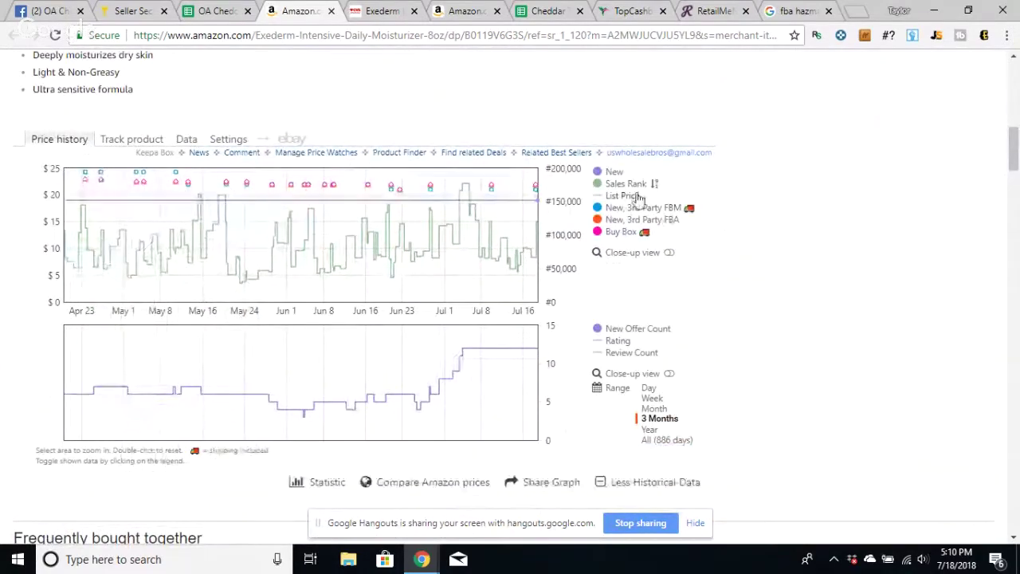
mouse_move(633, 191)
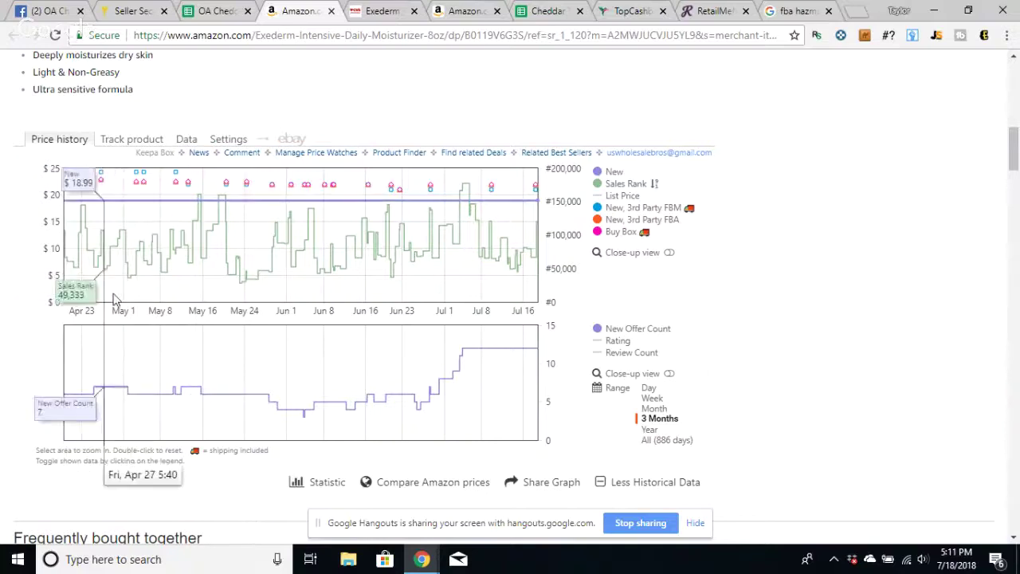
- Compare the price and offer history over the Month, 3 Months, Year and All ranges, then review the profit estimate
click(655, 409)
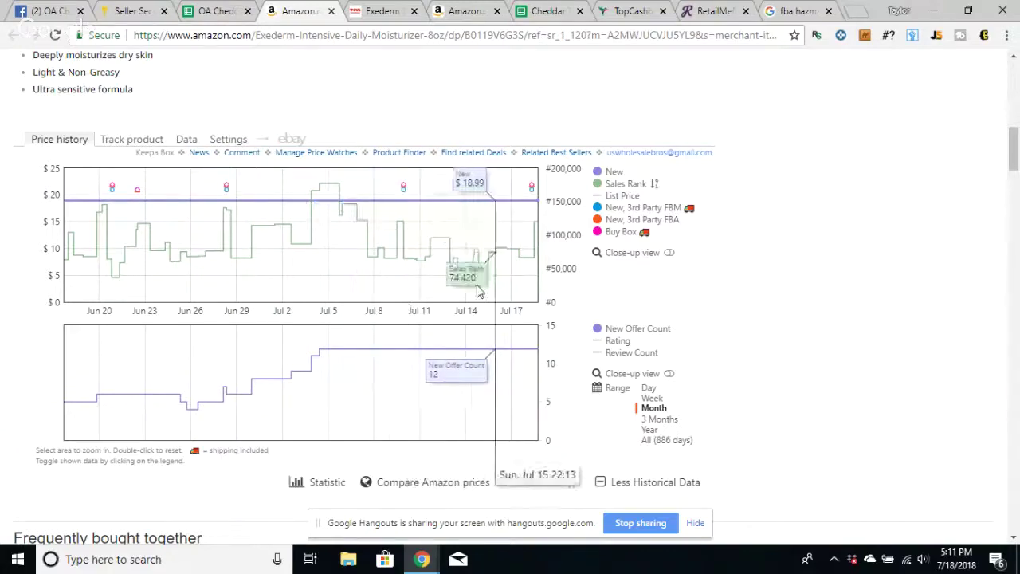
click(660, 422)
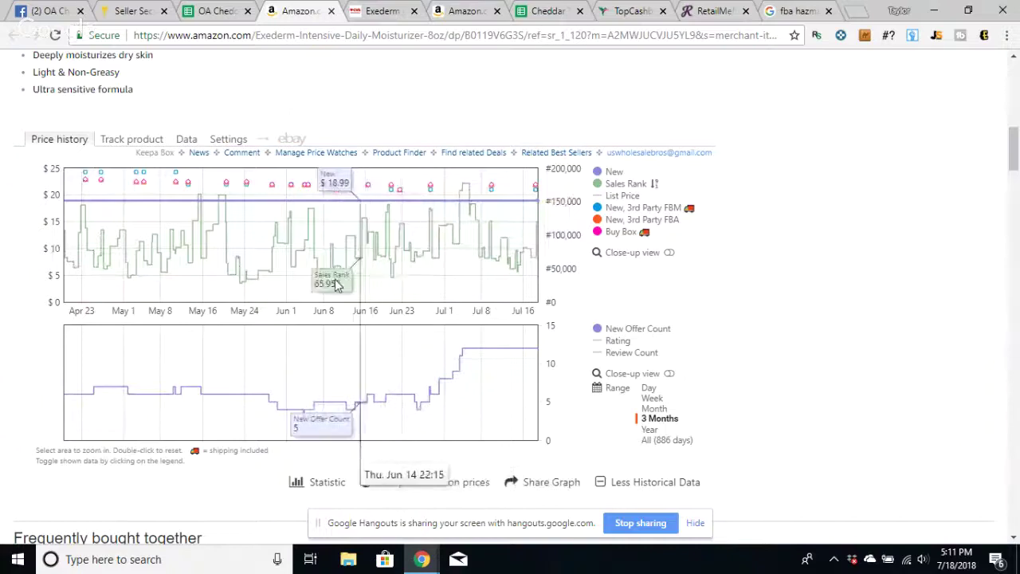
click(651, 432)
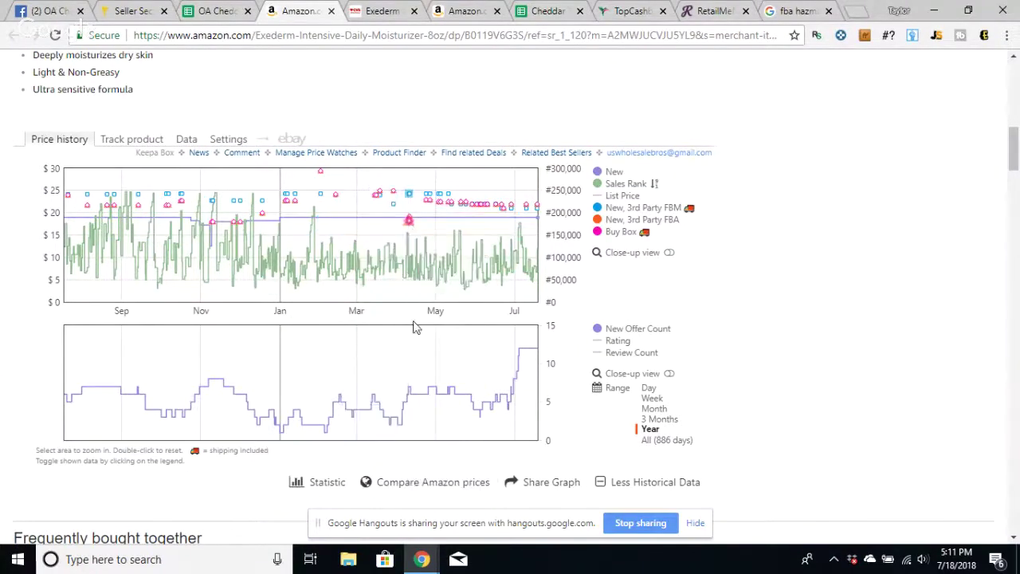
click(679, 440)
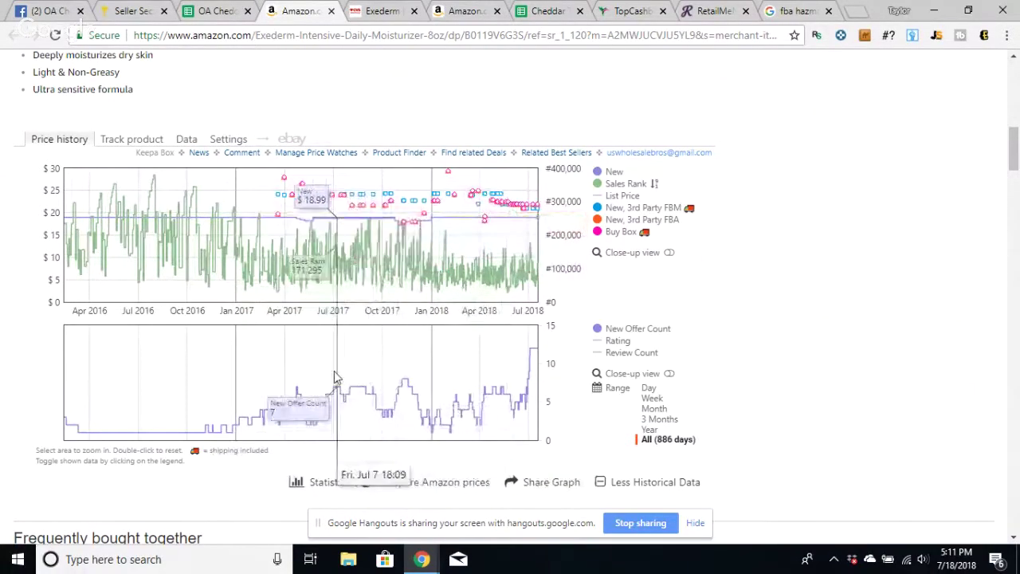
scroll(335, 376, up, 8)
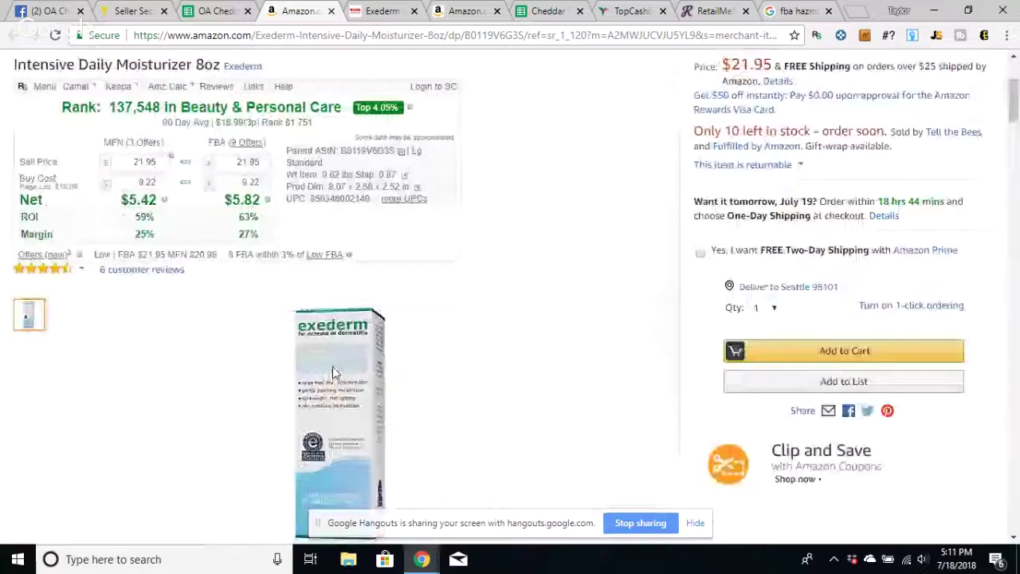
scroll(332, 366, up, 2)
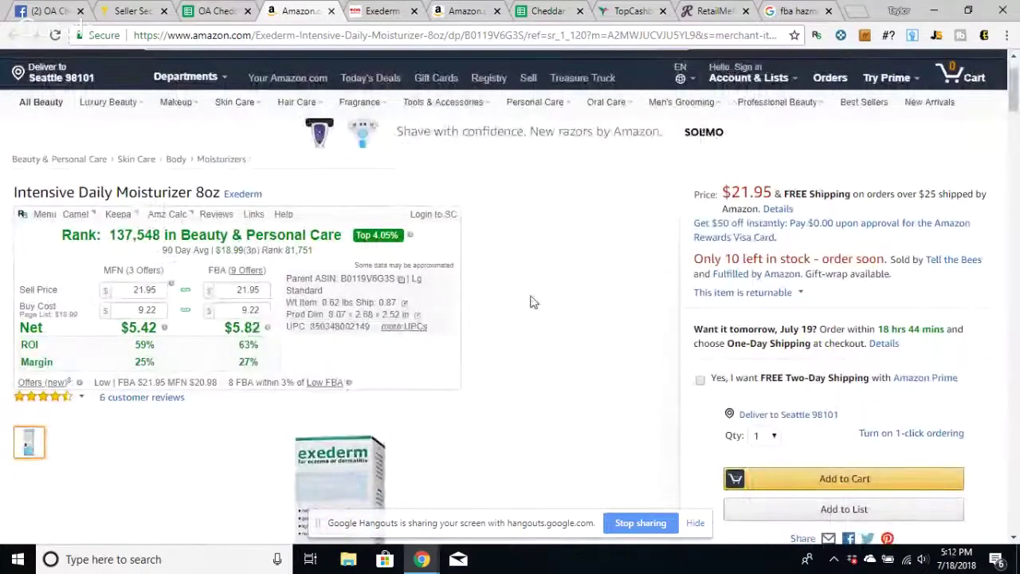
scroll(532, 302, down, 3)
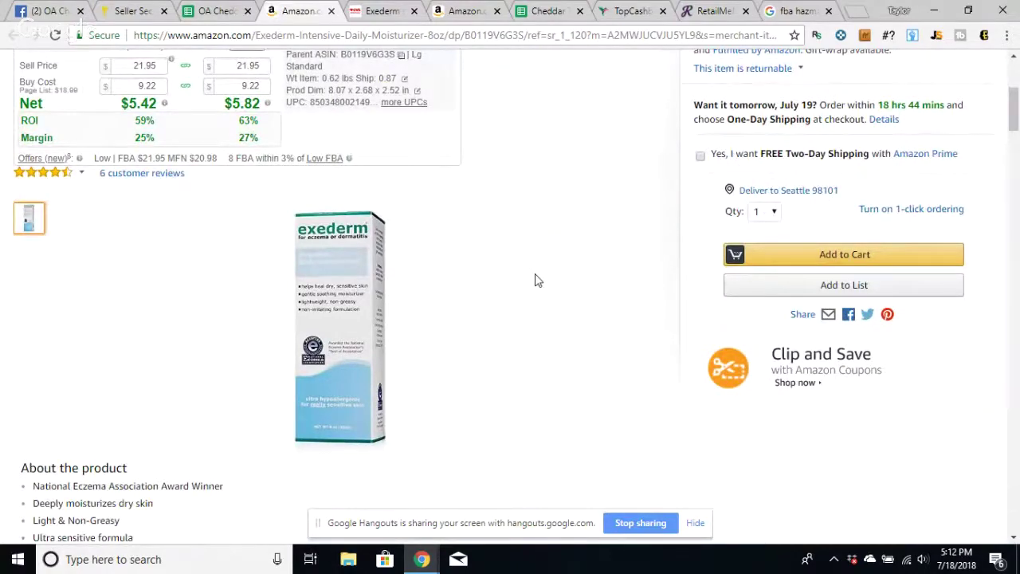
scroll(536, 280, up, 2)
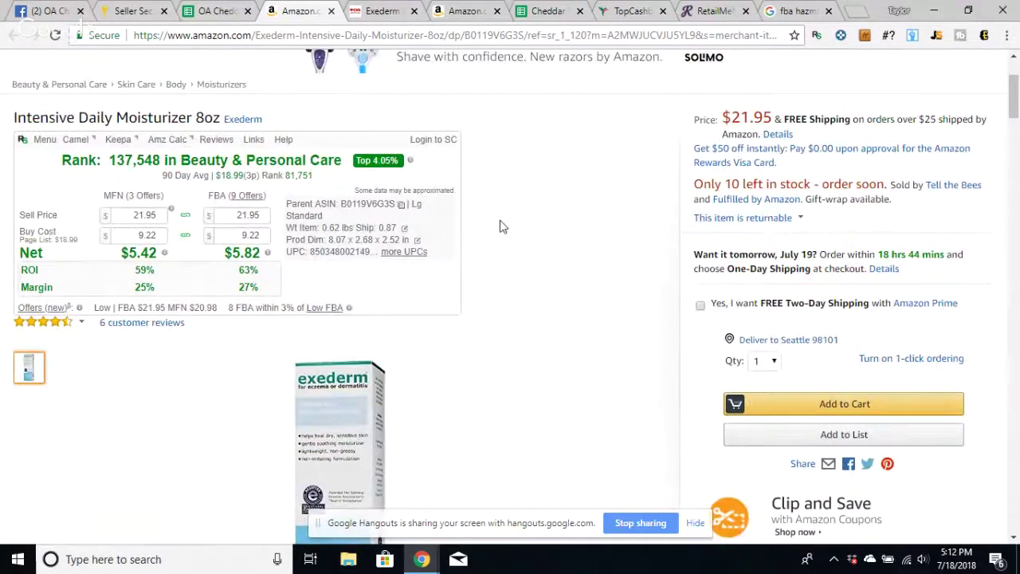
- Review the moisturizer's price and title on its CVS source page, postponing the Ebates cash back activation
click(390, 17)
scroll(491, 324, down, 2)
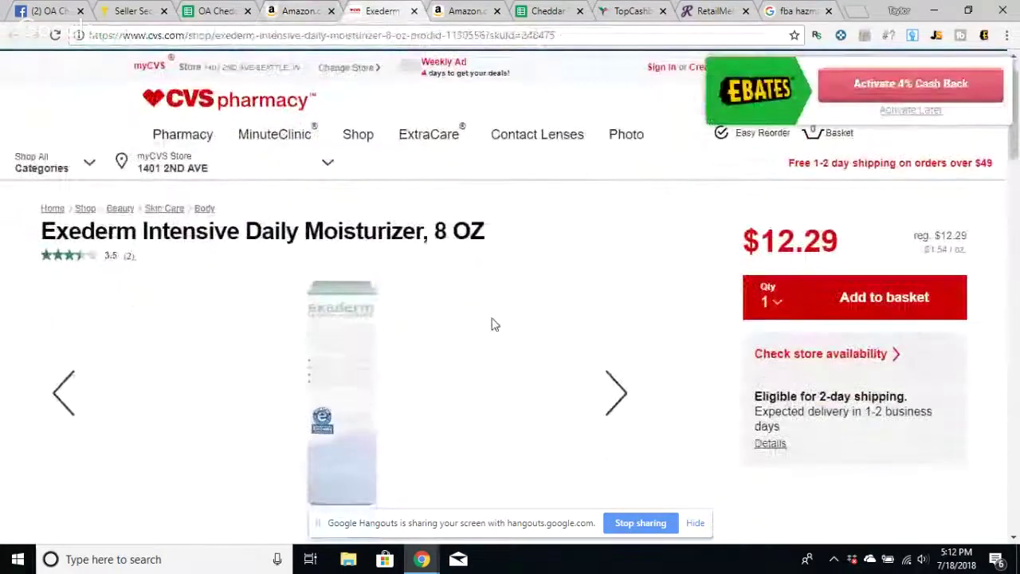
scroll(492, 324, down, 1)
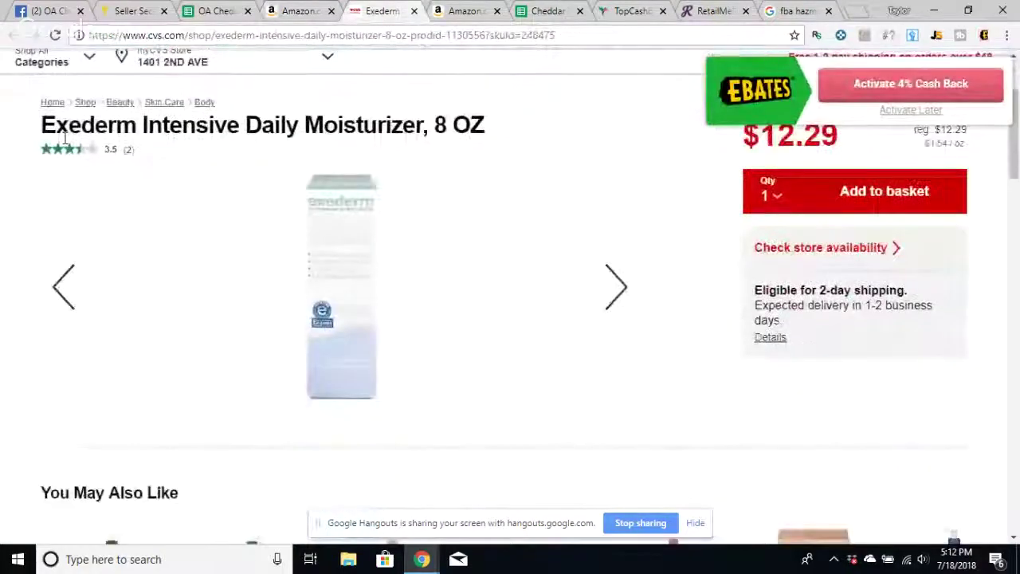
click(928, 111)
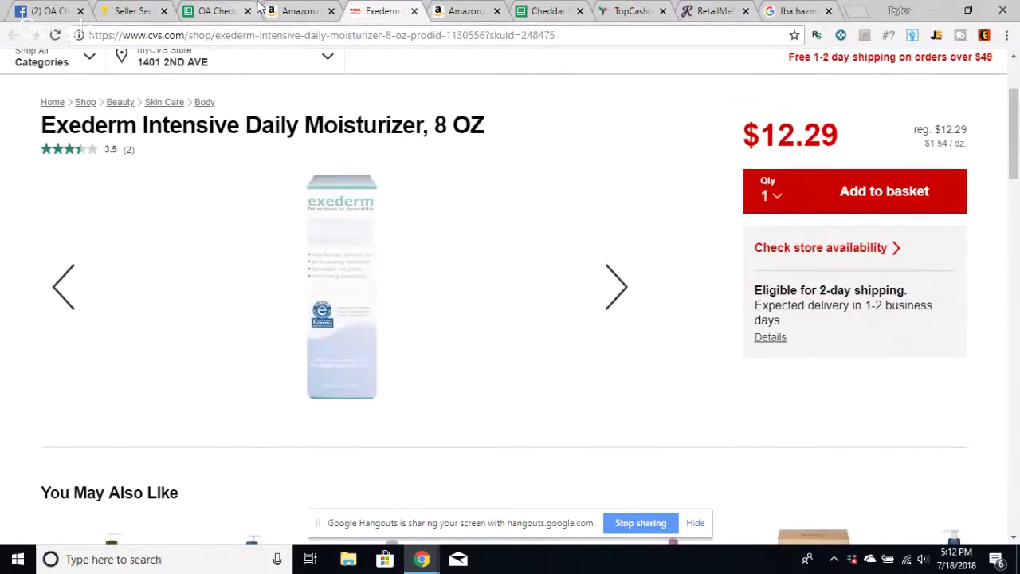
- Compare the moisturizer's title and front packaging between the Amazon listing and the CVS page
click(296, 11)
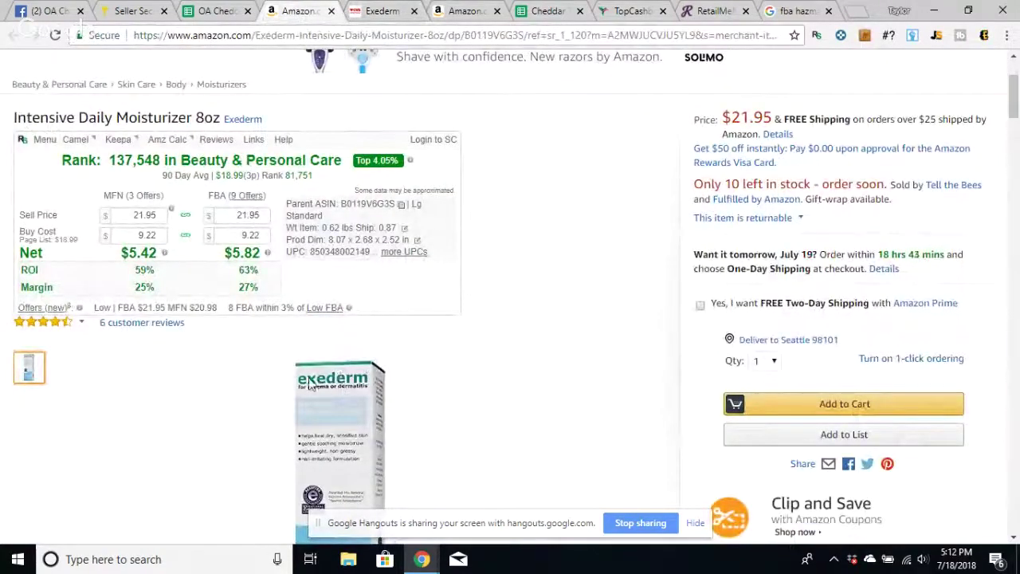
click(378, 12)
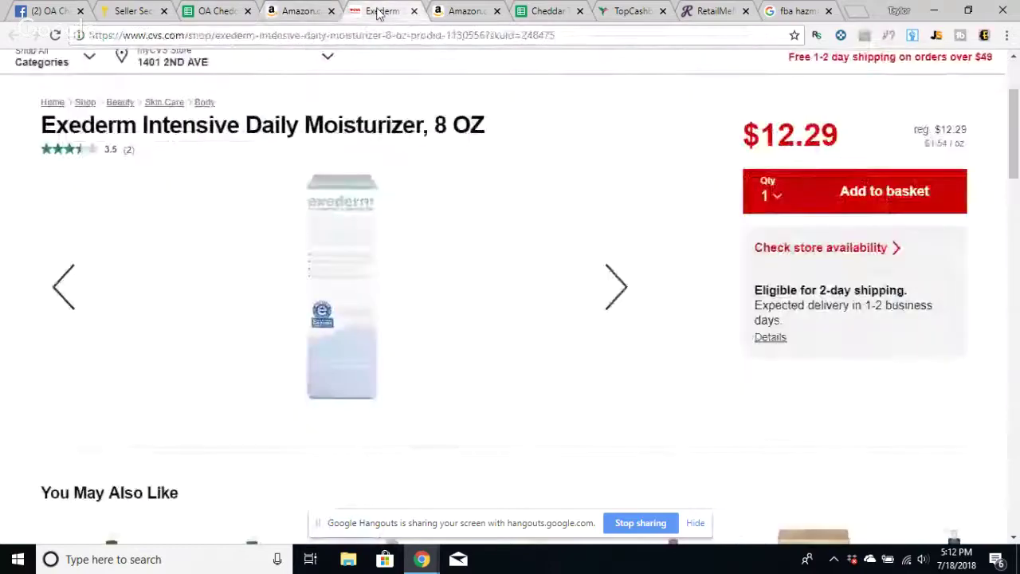
click(295, 11)
scroll(478, 164, down, 1)
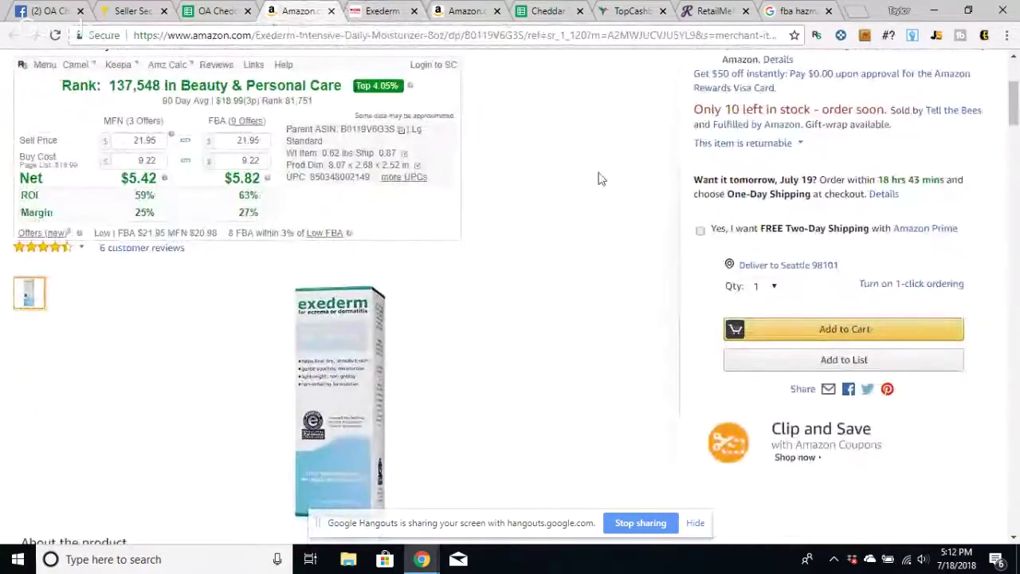
scroll(524, 187, down, 2)
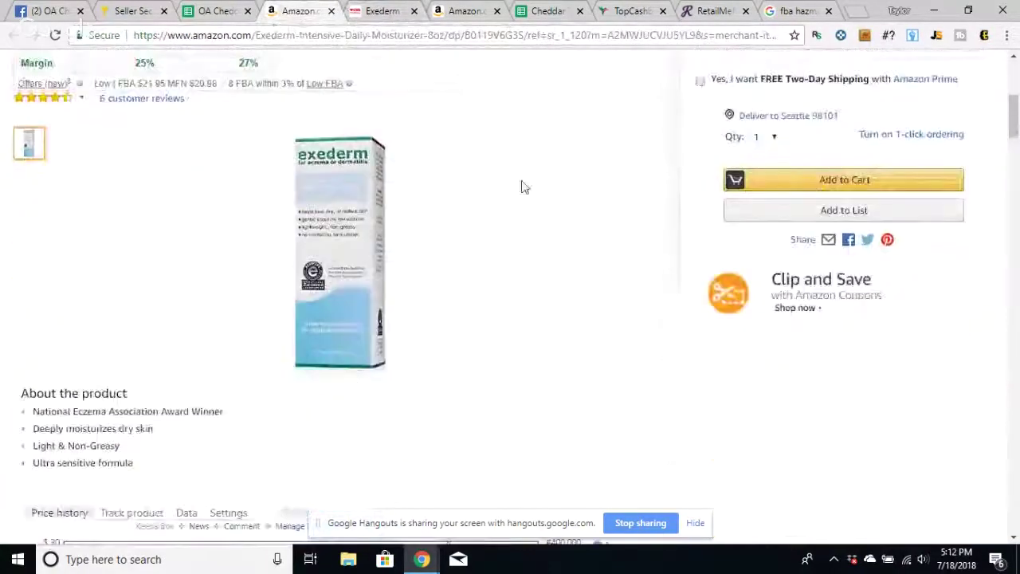
click(387, 8)
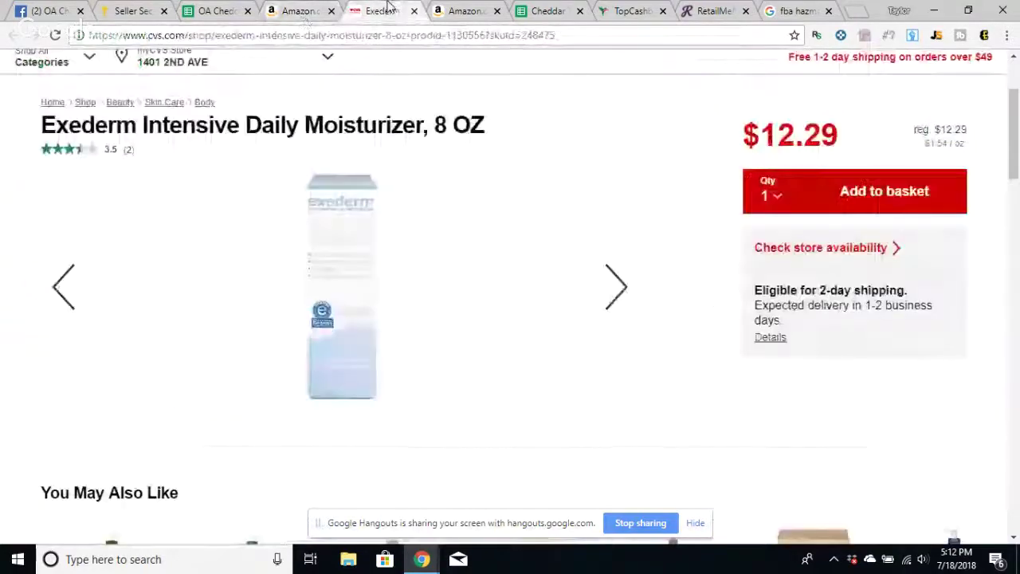
click(303, 13)
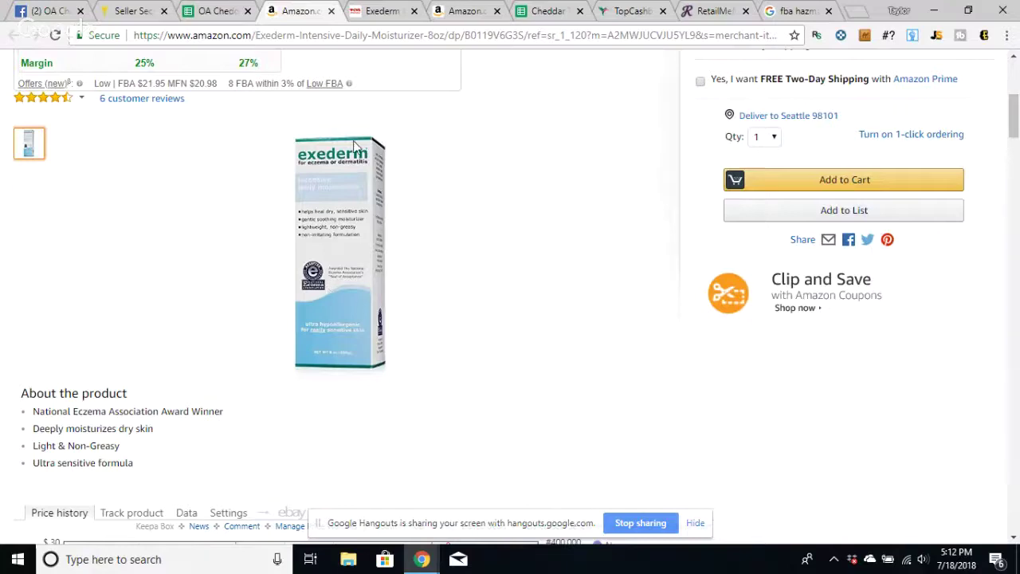
click(391, 11)
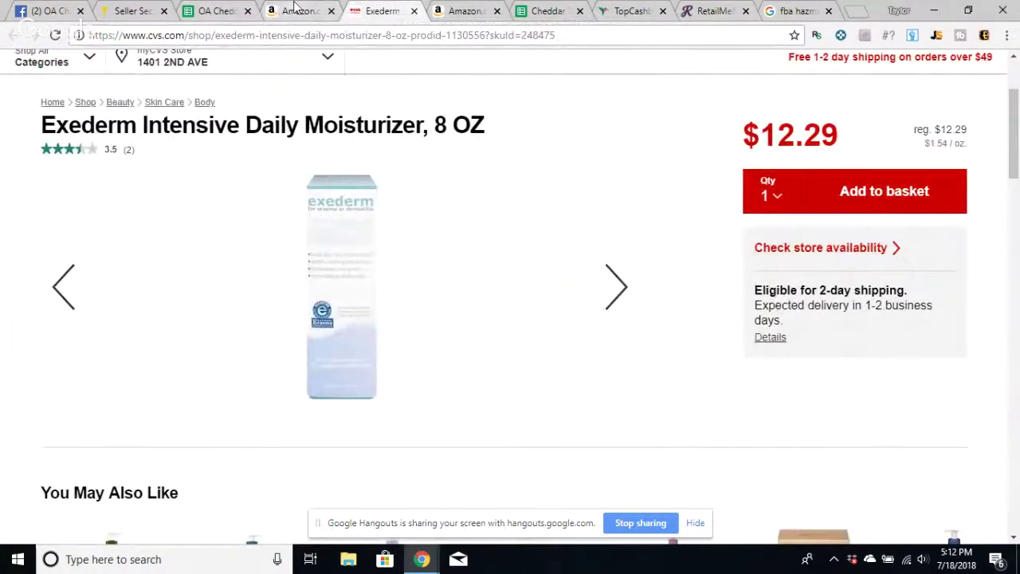
click(295, 8)
click(383, 11)
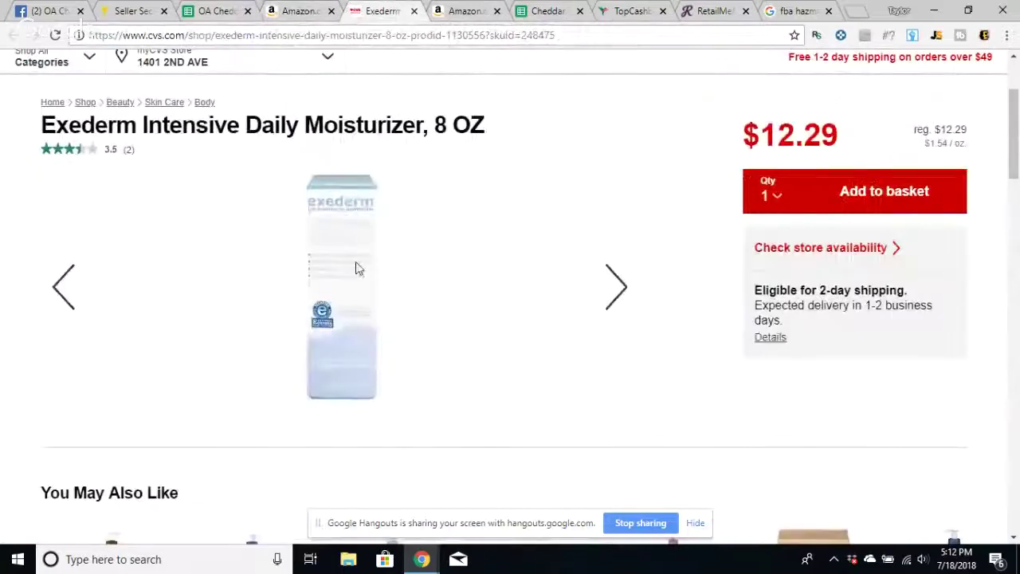
- Look through the other CVS product photos of the moisturizer and compare its box with the Amazon image
click(635, 302)
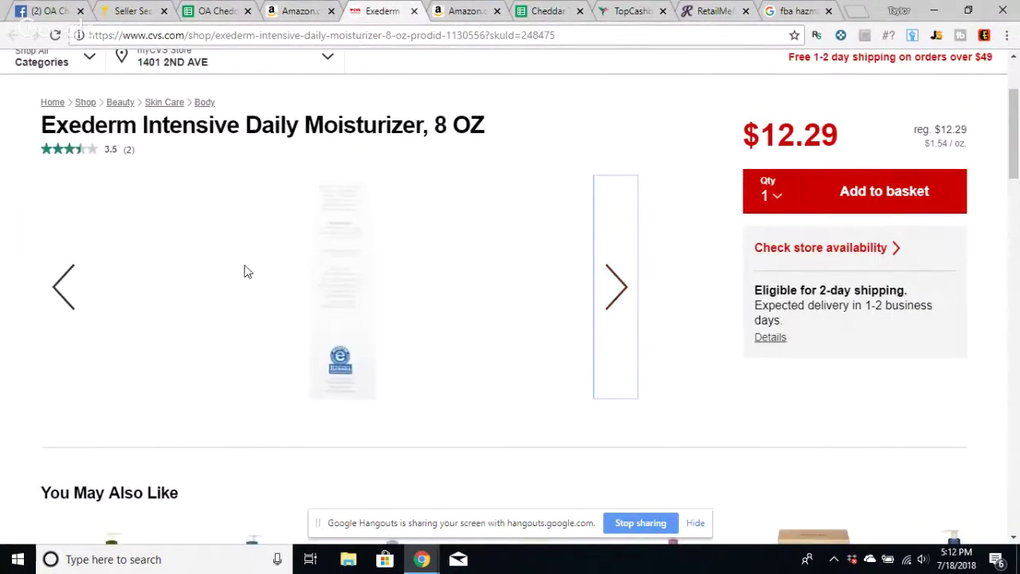
click(619, 257)
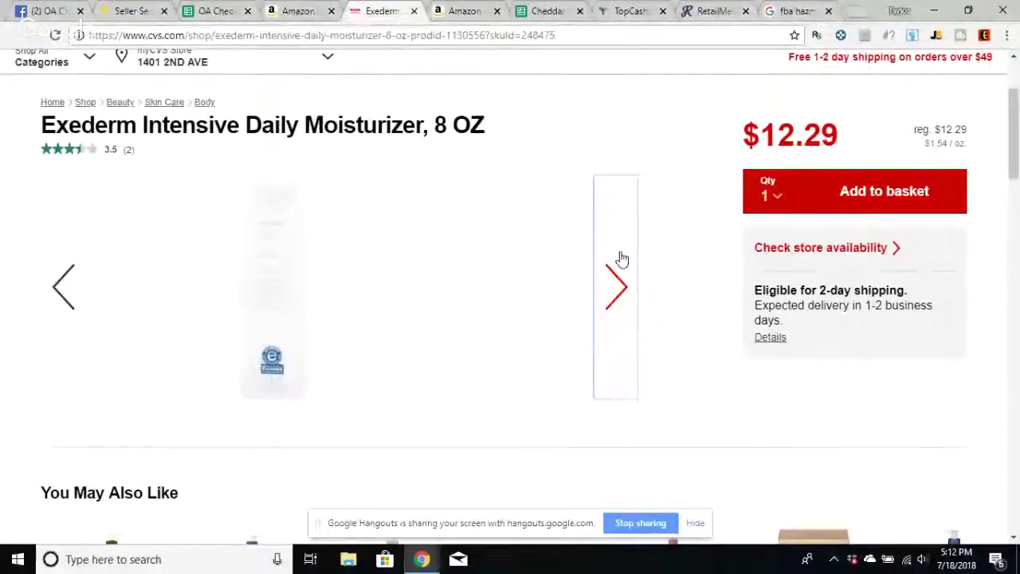
click(66, 296)
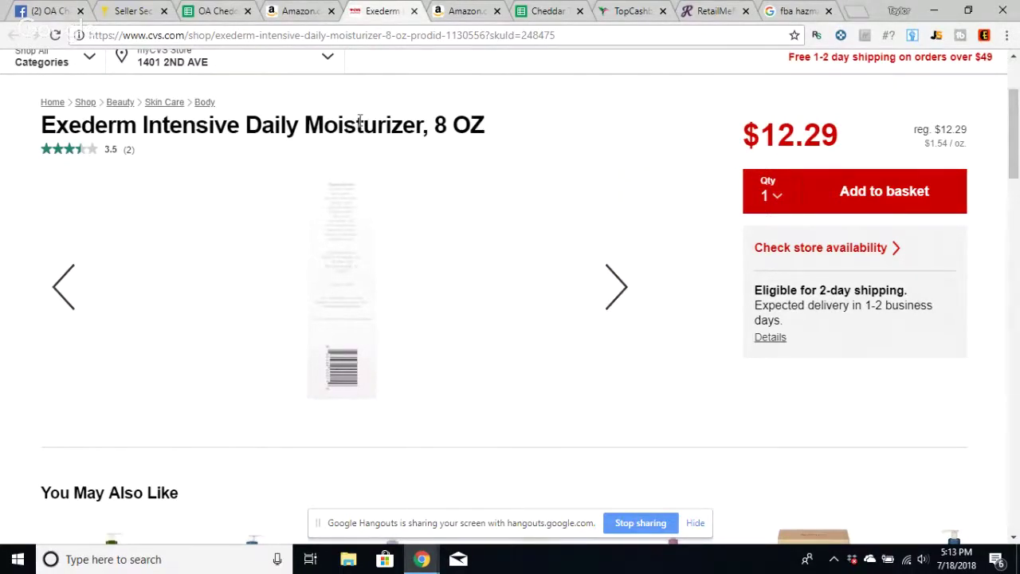
click(296, 9)
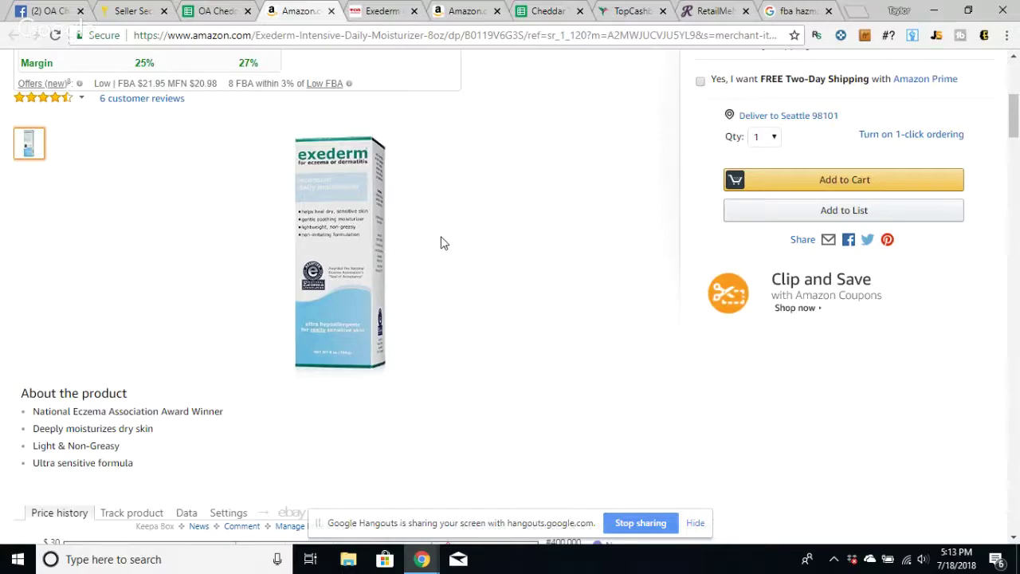
click(387, 8)
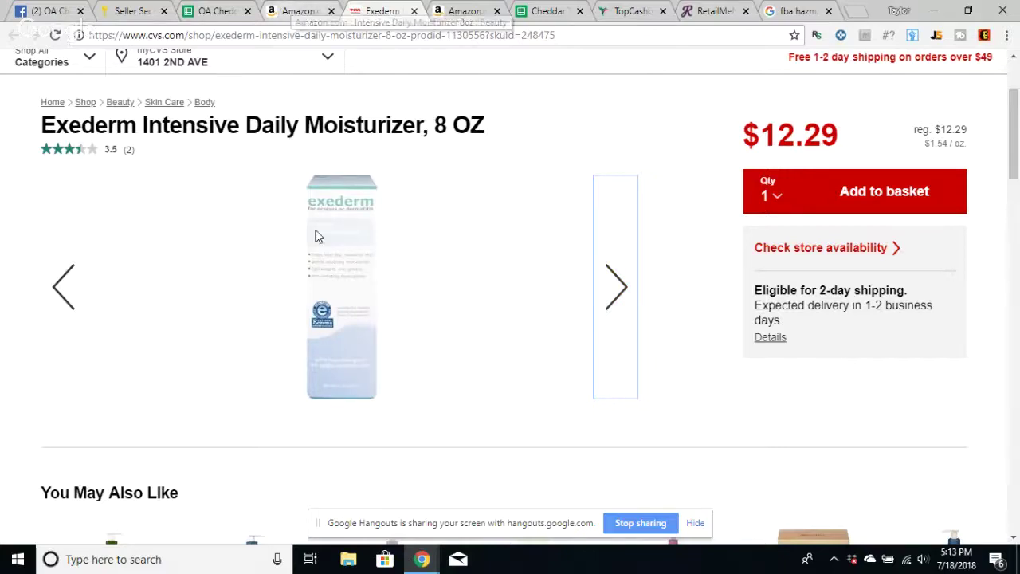
click(293, 10)
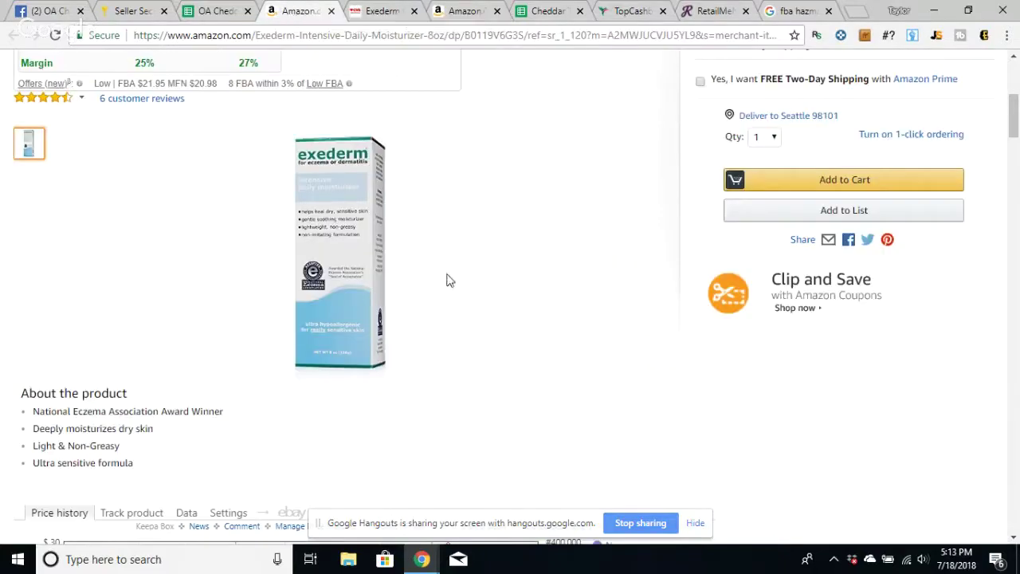
- Check the weight in the moisturizer's Amazon product details against the size stated on the CVS page
scroll(466, 276, down, 1)
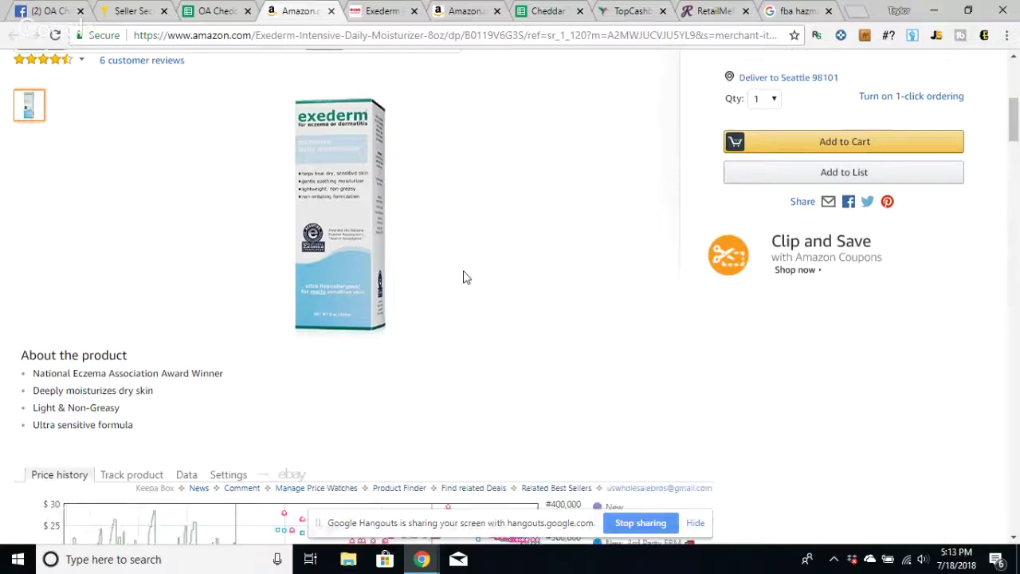
scroll(465, 276, down, 8)
scroll(496, 287, down, 15)
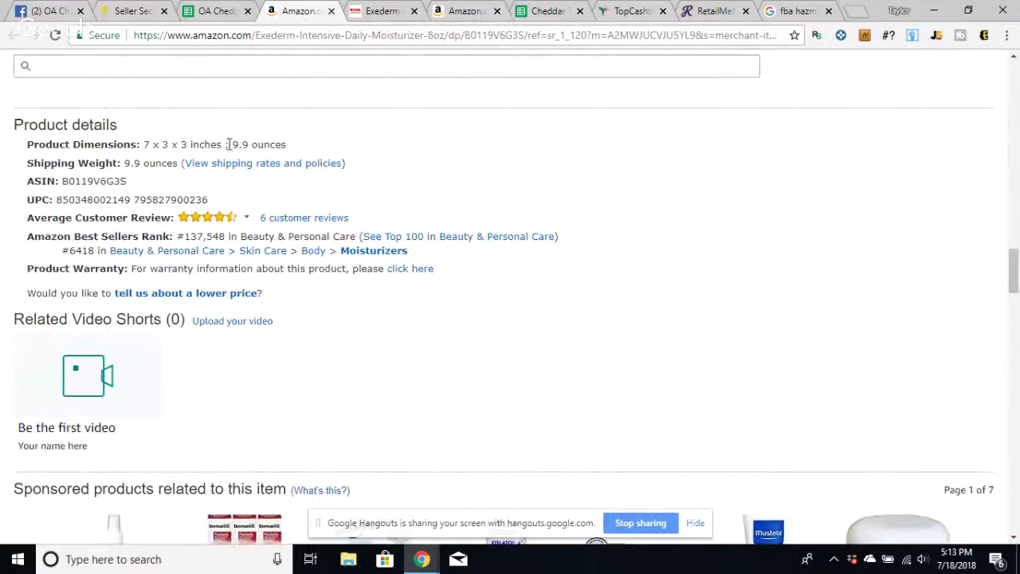
drag(228, 144, 305, 146)
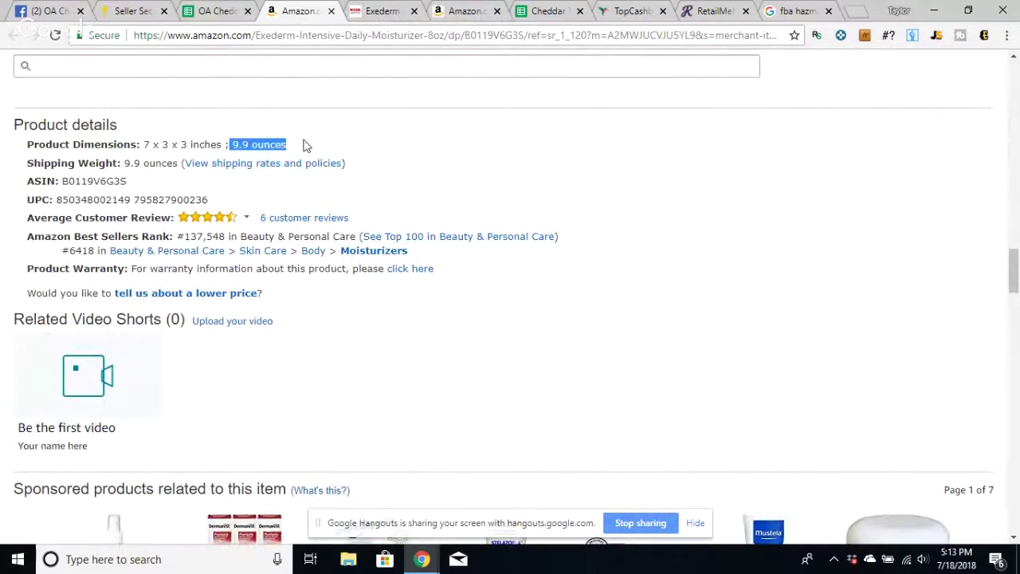
click(394, 10)
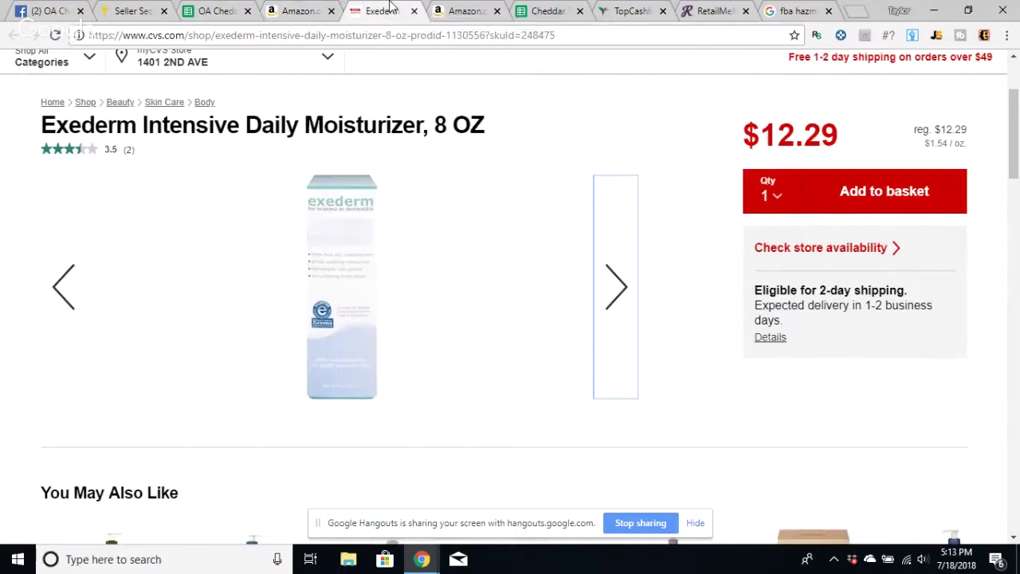
click(301, 10)
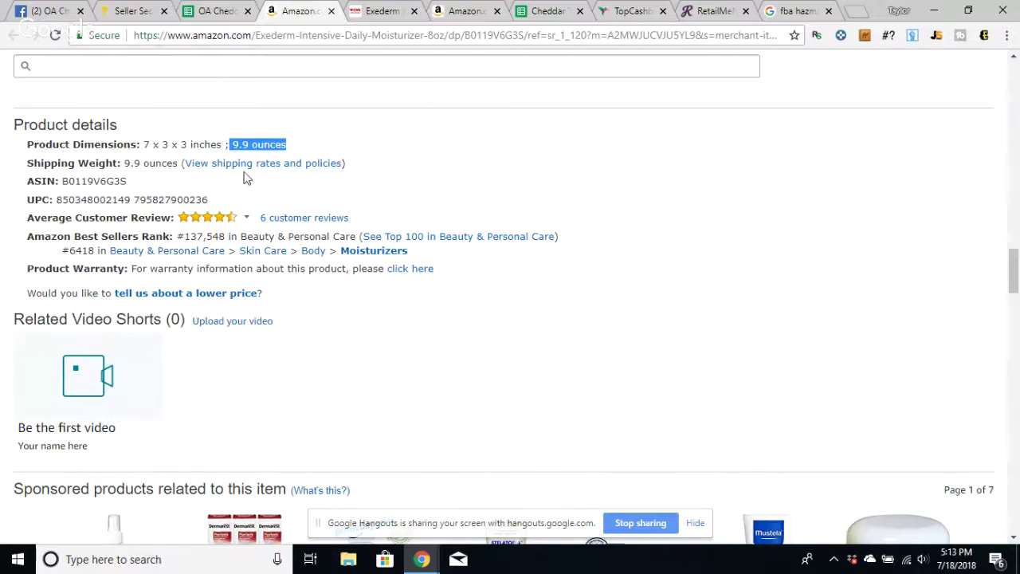
double_click(177, 199)
right_click(177, 201)
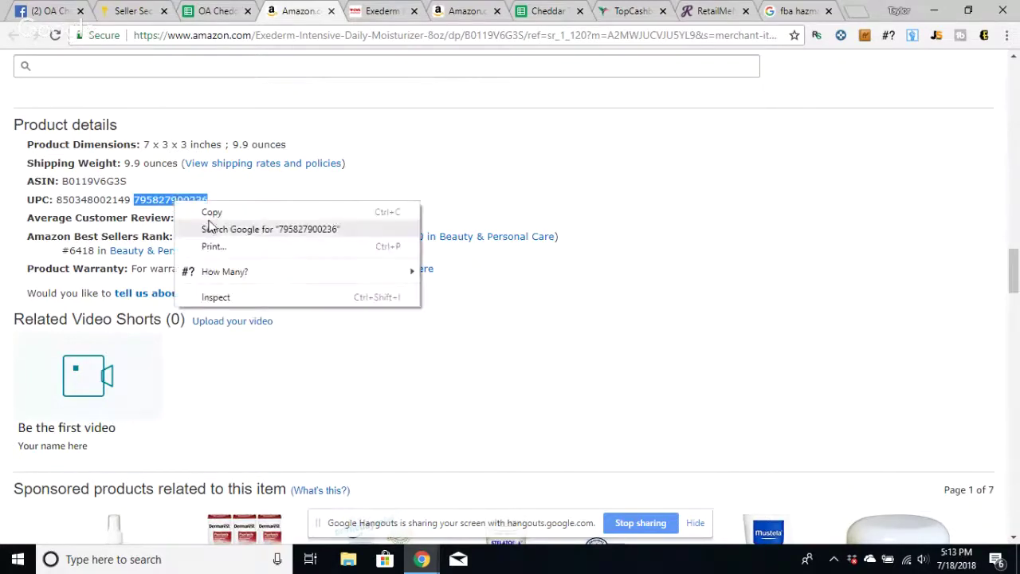
click(212, 213)
click(371, 9)
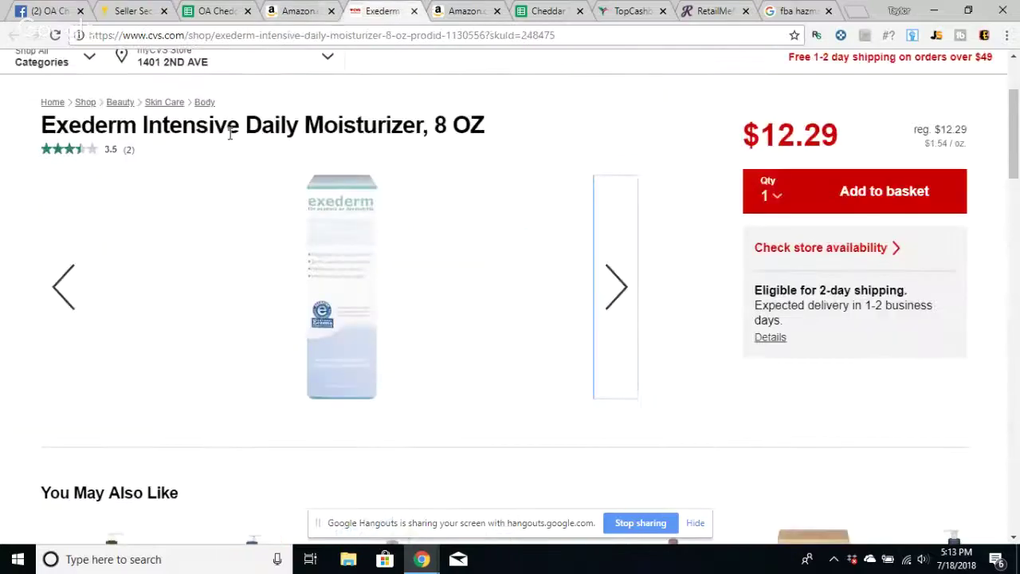
scroll(231, 134, up, 2)
right_click(717, 143)
click(770, 228)
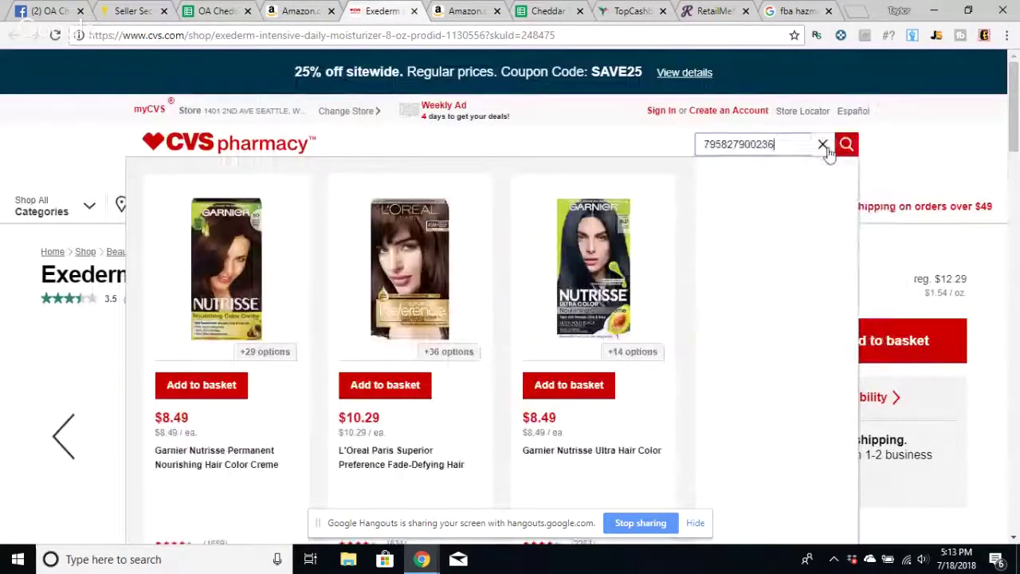
click(843, 146)
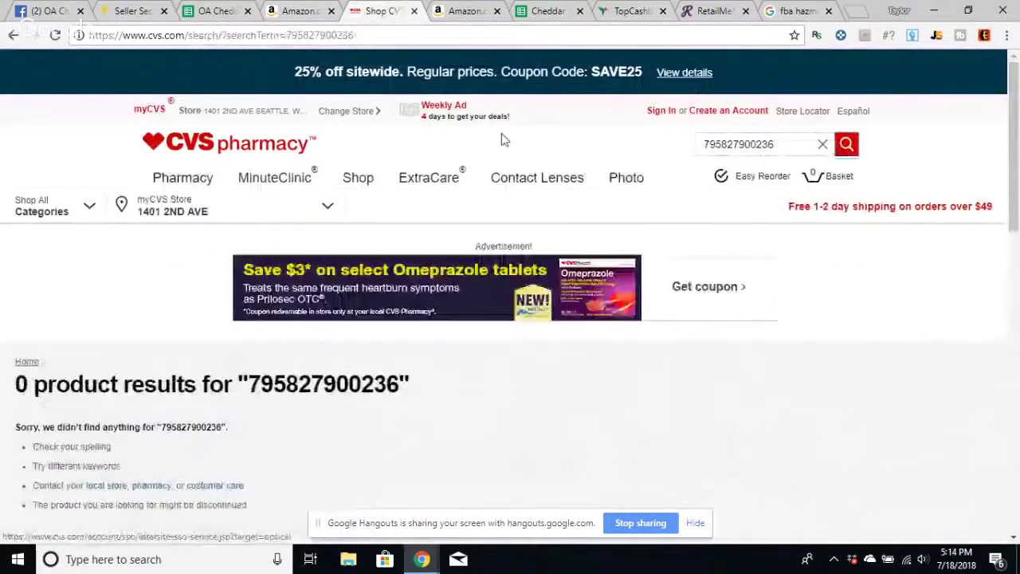
click(302, 11)
triple_click(96, 199)
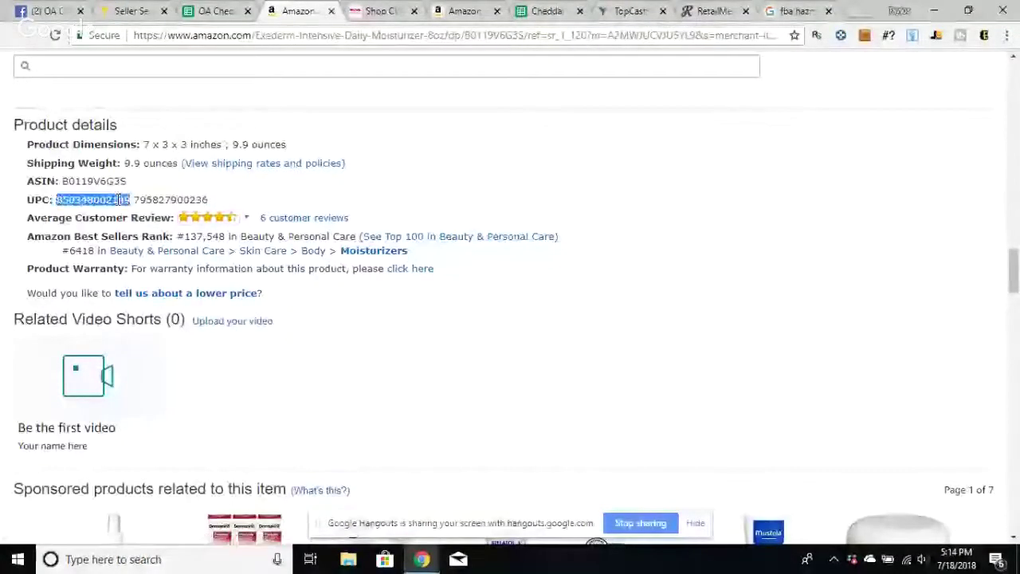
right_click(136, 200)
click(126, 199)
double_click(126, 199)
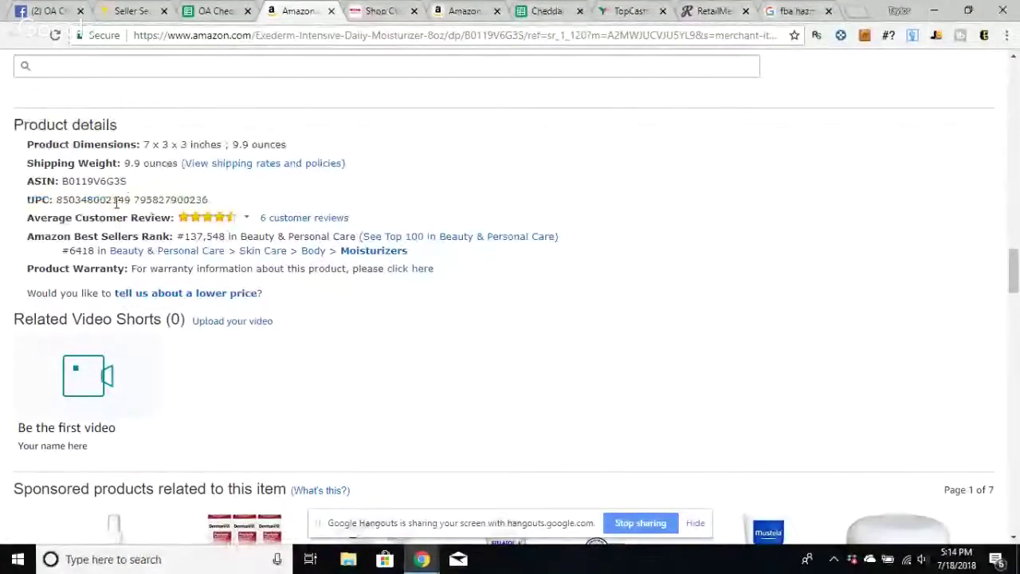
right_click(137, 201)
click(152, 212)
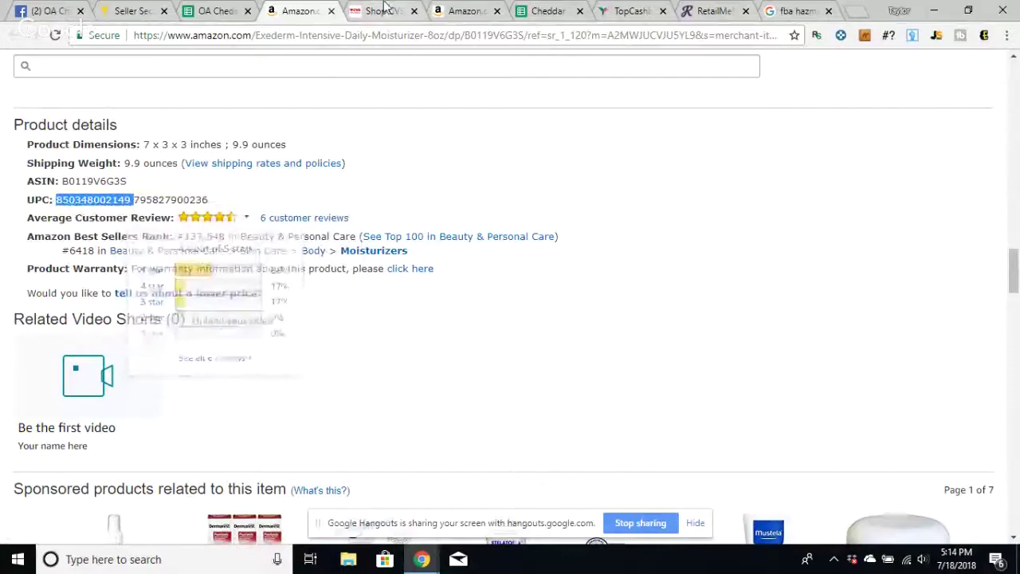
click(382, 10)
double_click(740, 143)
right_click(746, 149)
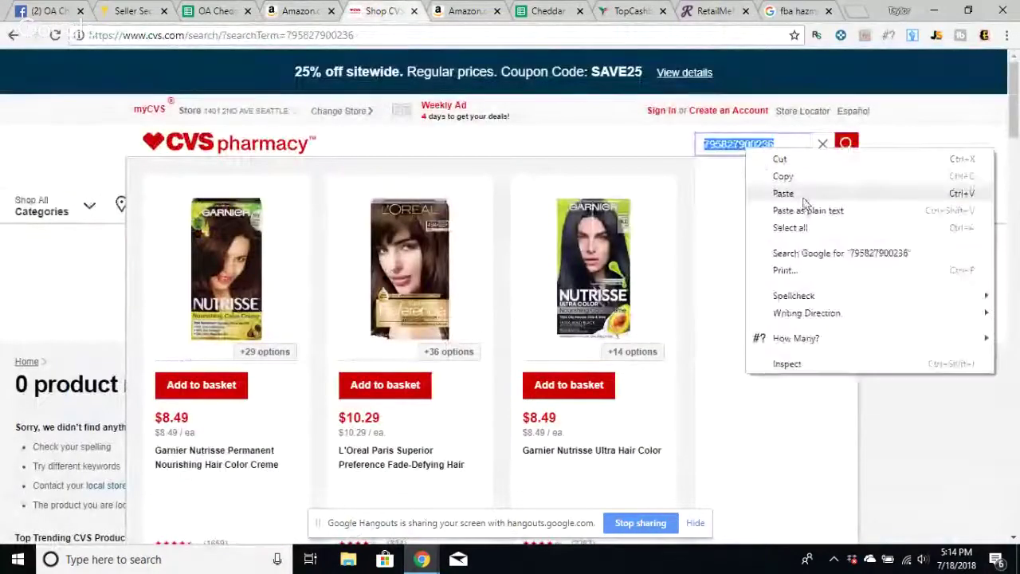
click(804, 199)
click(847, 143)
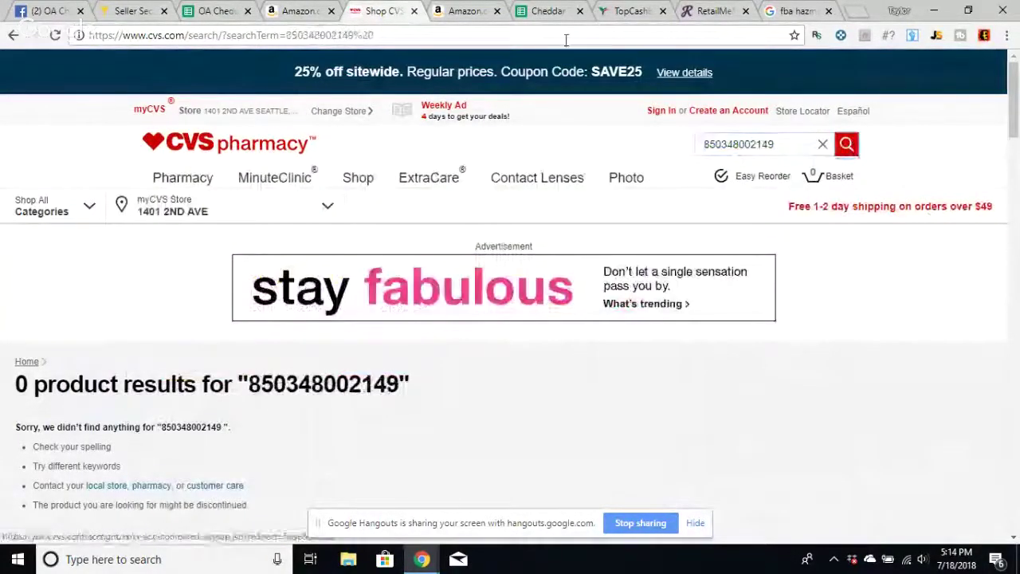
click(13, 35)
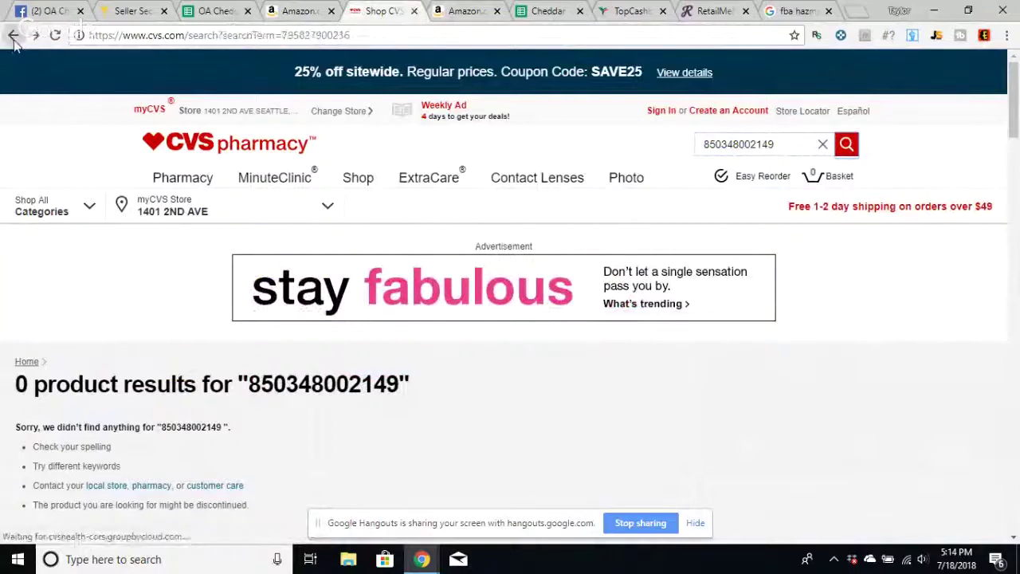
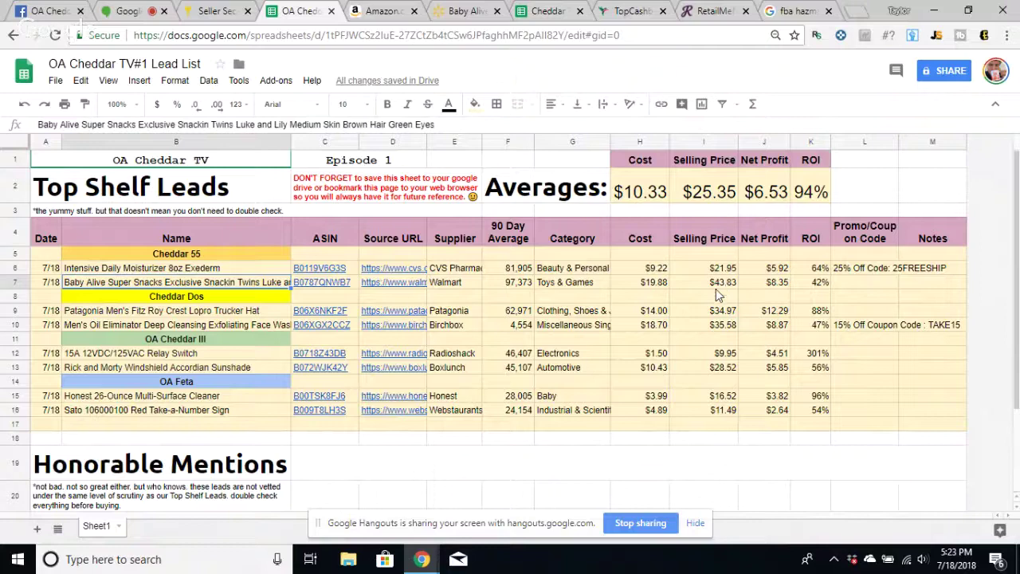
- Open the Baby Alive Snackin Twins listing on Amazon and compare its price with the calculator's FBA sell price
click(381, 11)
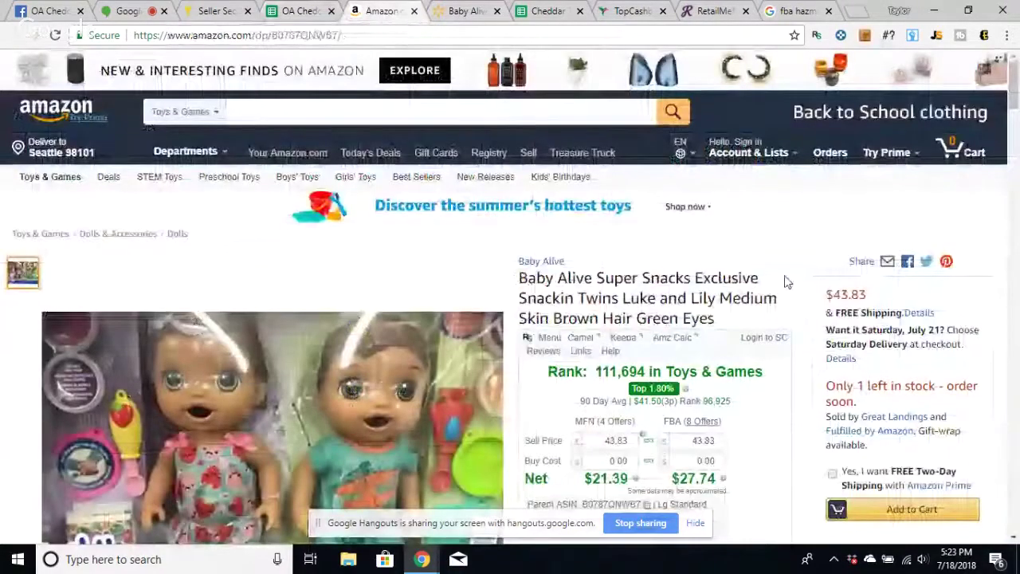
scroll(785, 281, down, 1)
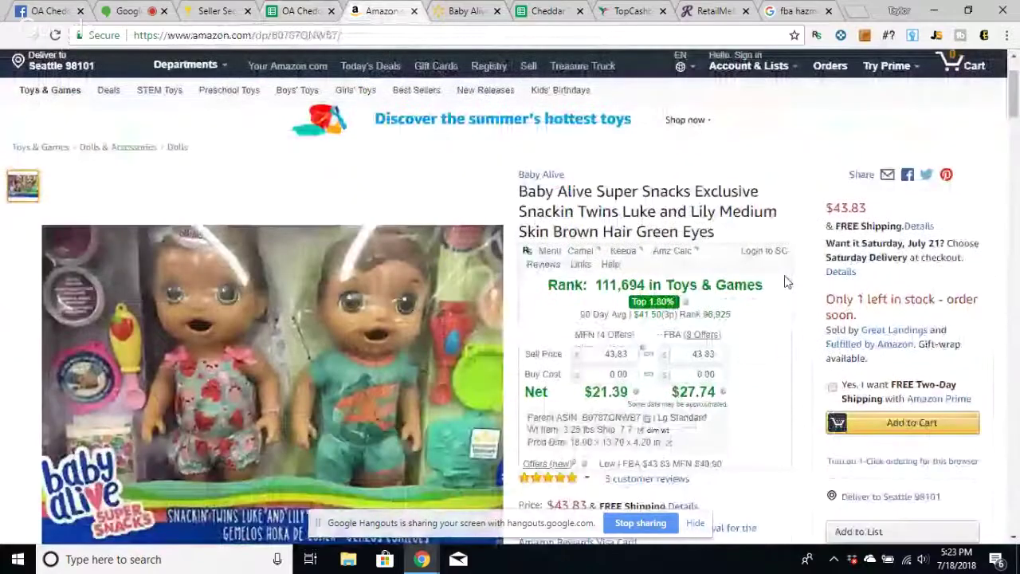
scroll(785, 282, down, 2)
double_click(701, 216)
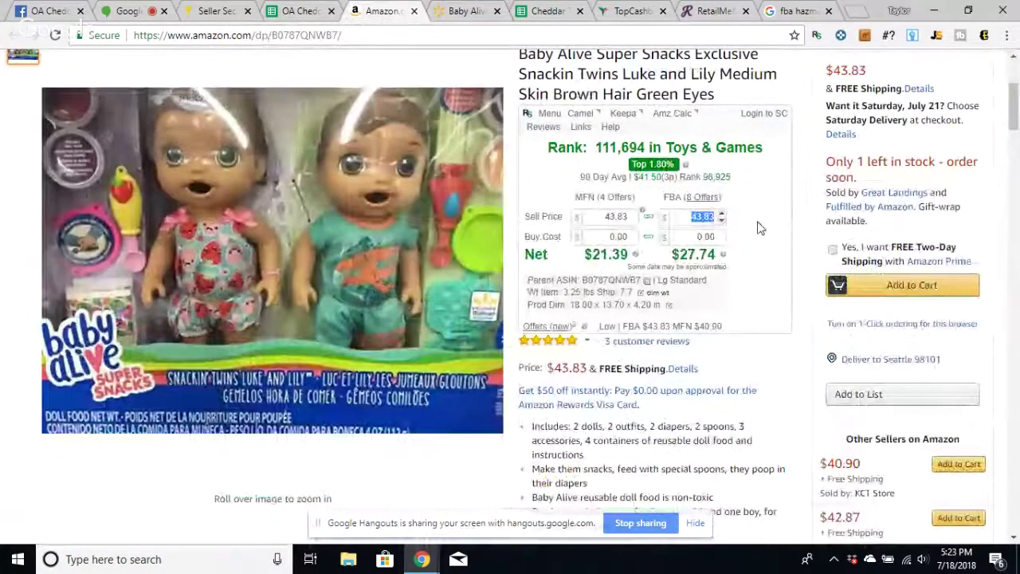
scroll(759, 228, up, 1)
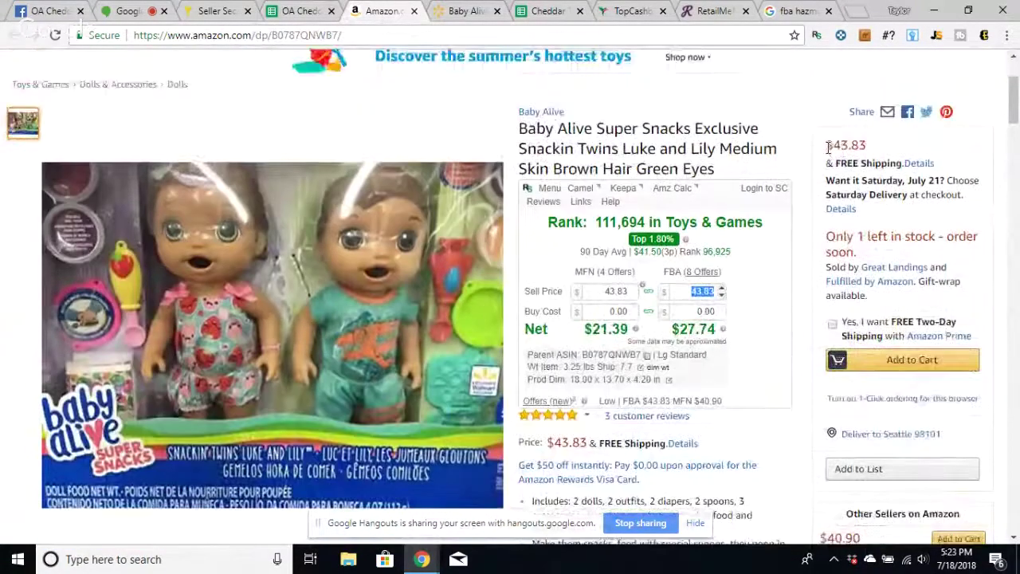
drag(826, 146, 887, 154)
click(886, 154)
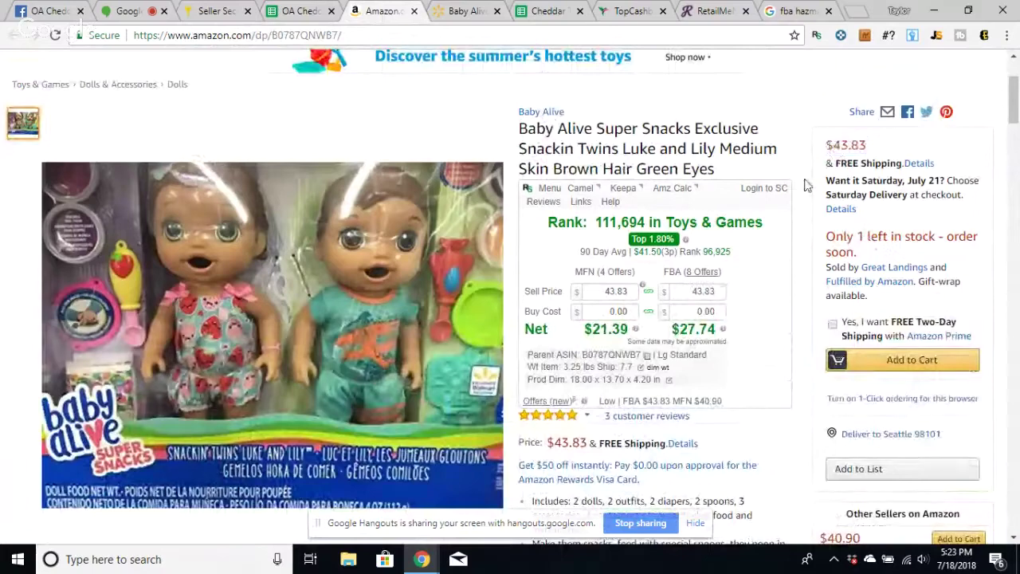
- Check the dolls' price on the Walmart page and set the buy cost in the Amazon listing's calculator to 19.88
click(454, 18)
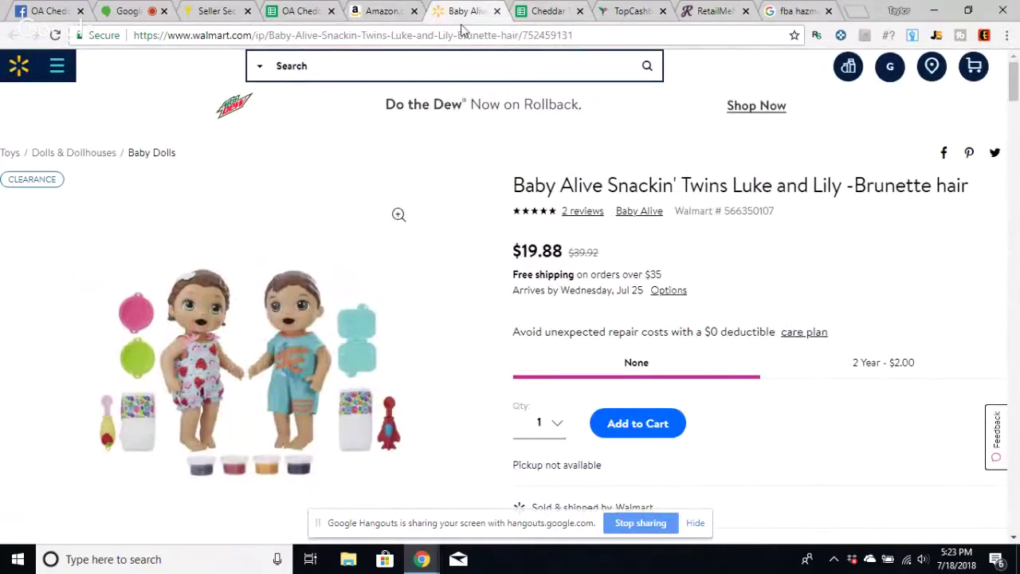
click(383, 11)
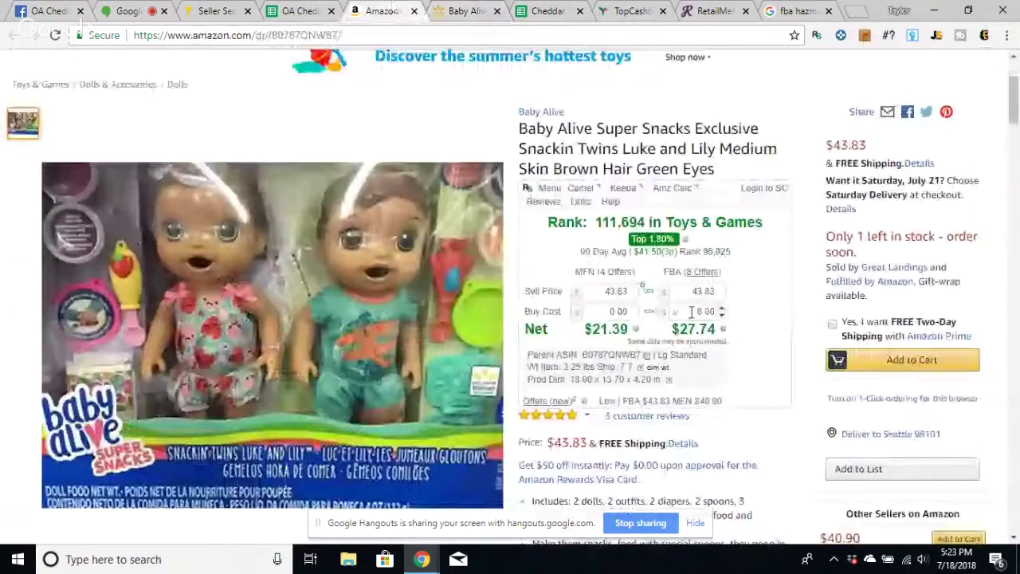
click(478, 11)
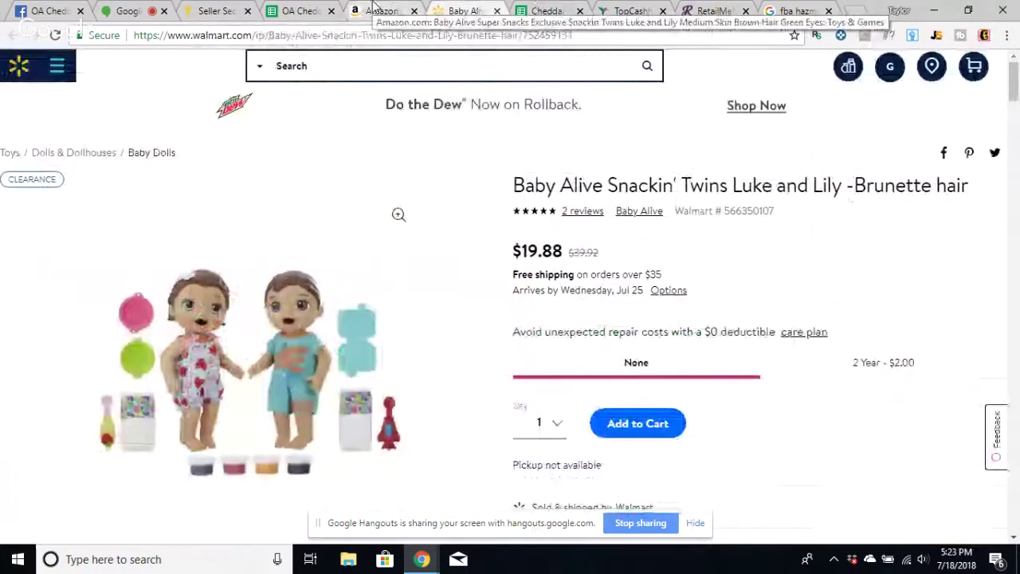
click(375, 8)
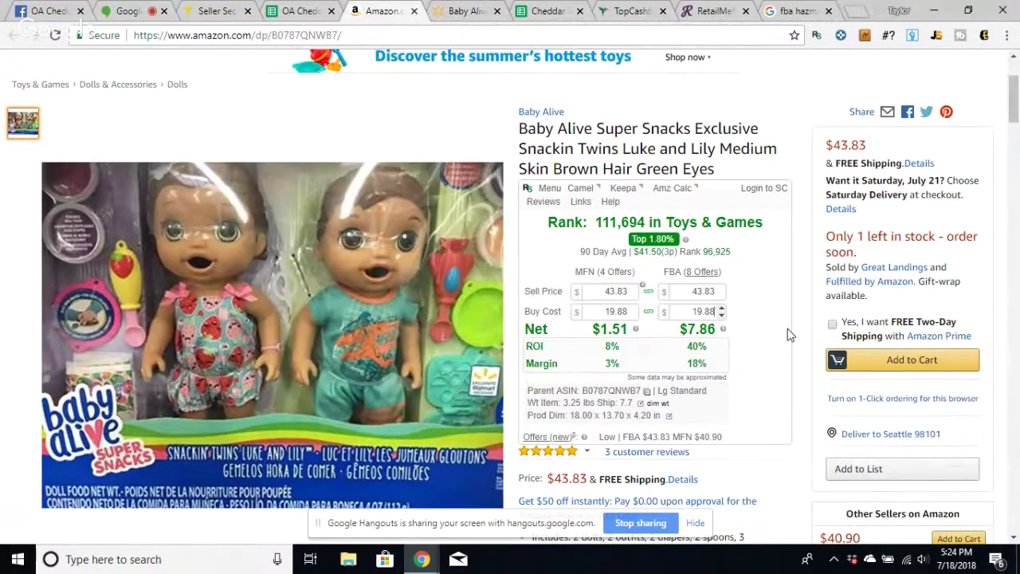
- Compare the doll set's box photo on the Amazon listing with the product photos on the Walmart page
scroll(788, 335, down, 1)
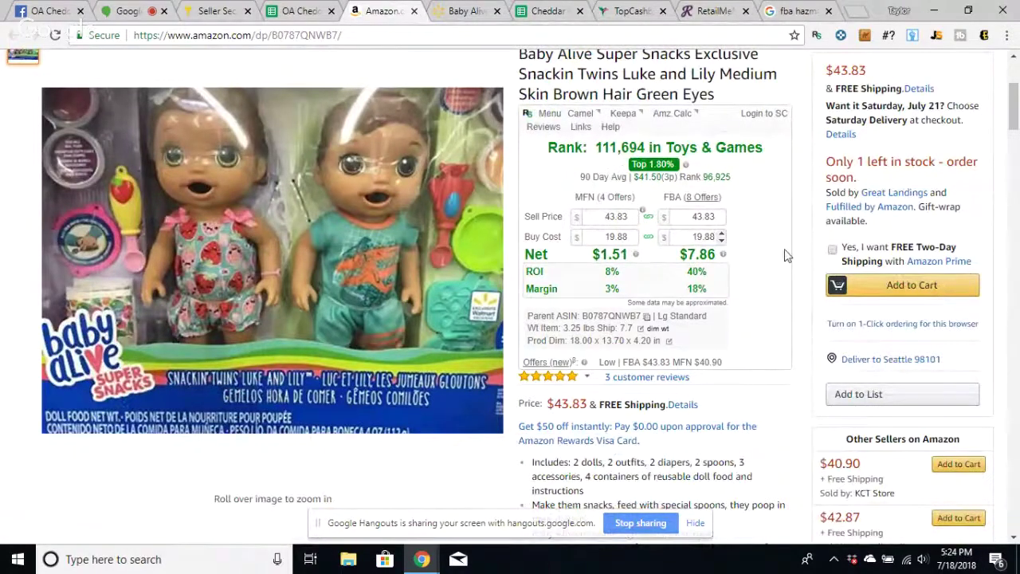
mouse_move(440, 322)
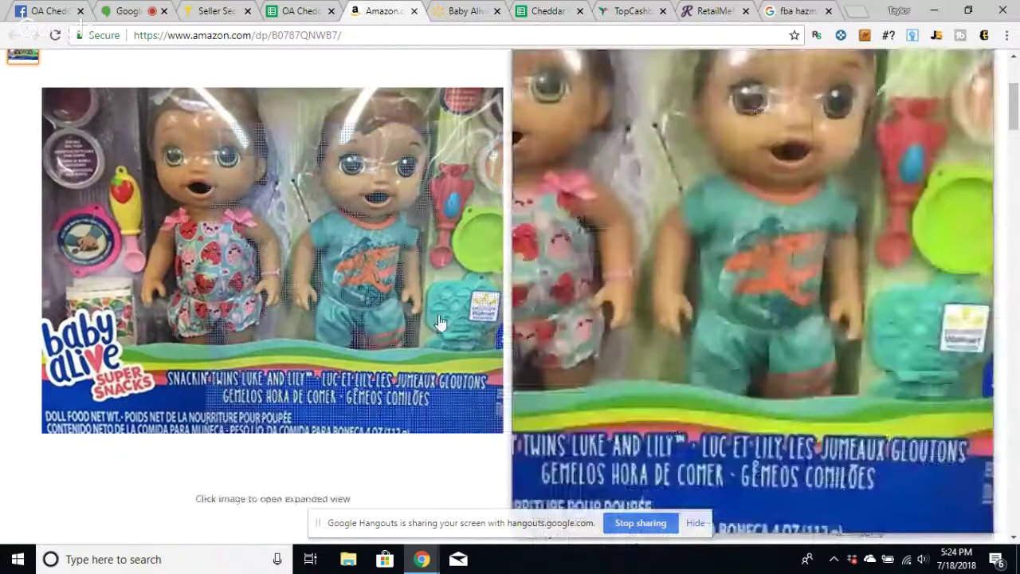
scroll(440, 322, up, 1)
key(ctrl+Tab)
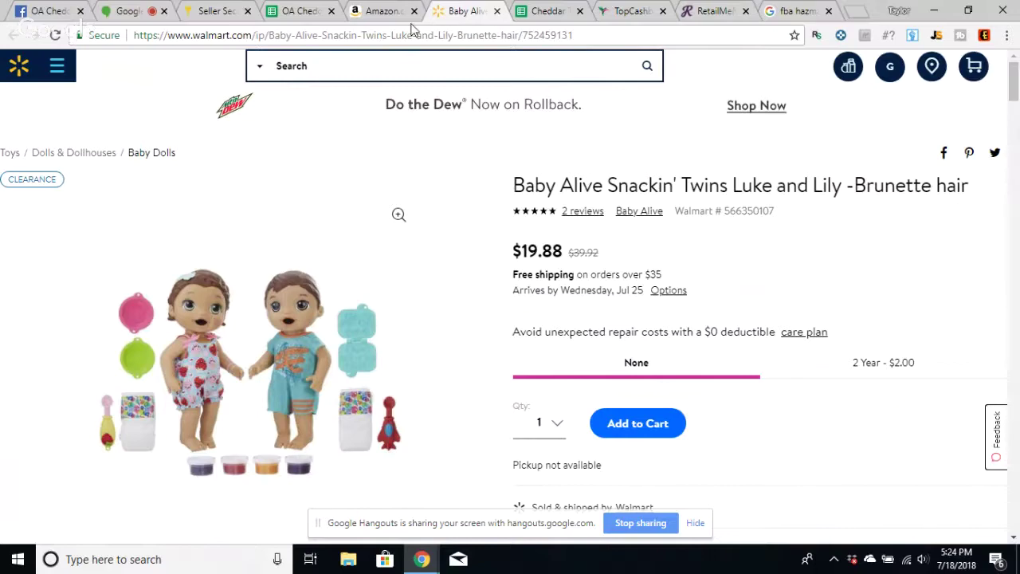
click(385, 12)
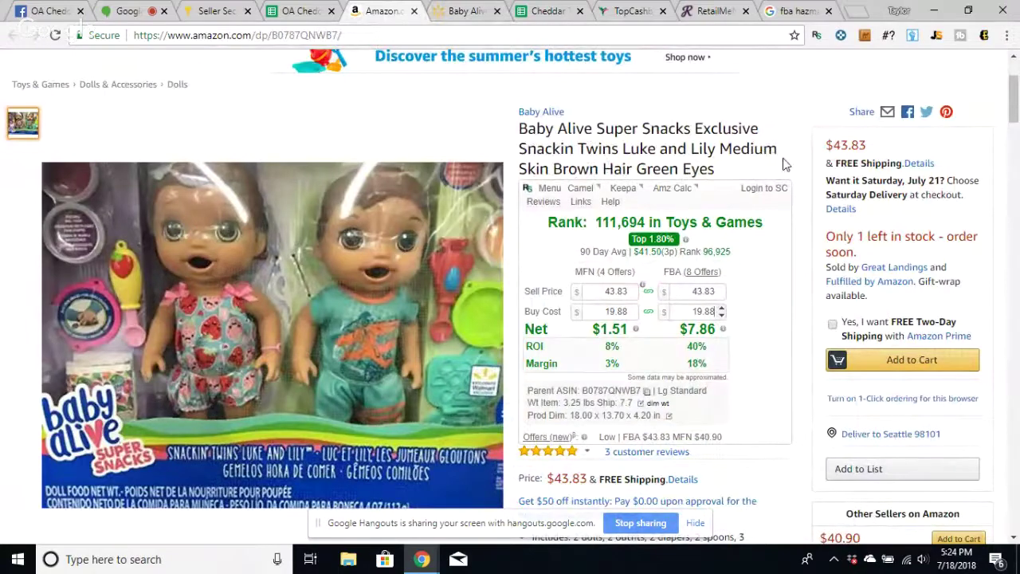
scroll(785, 163, down, 2)
scroll(784, 164, up, 2)
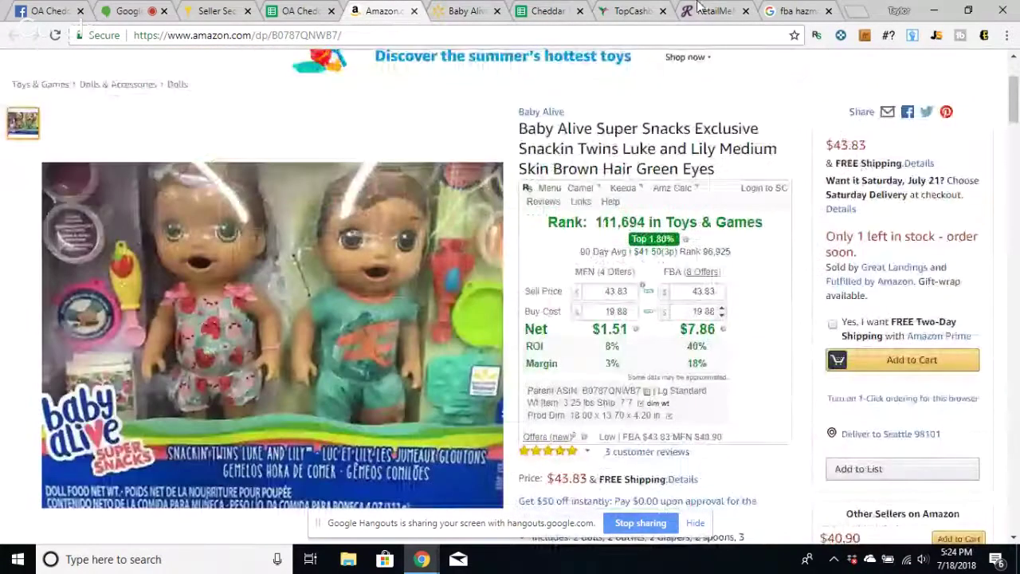
key(ctrl+Tab)
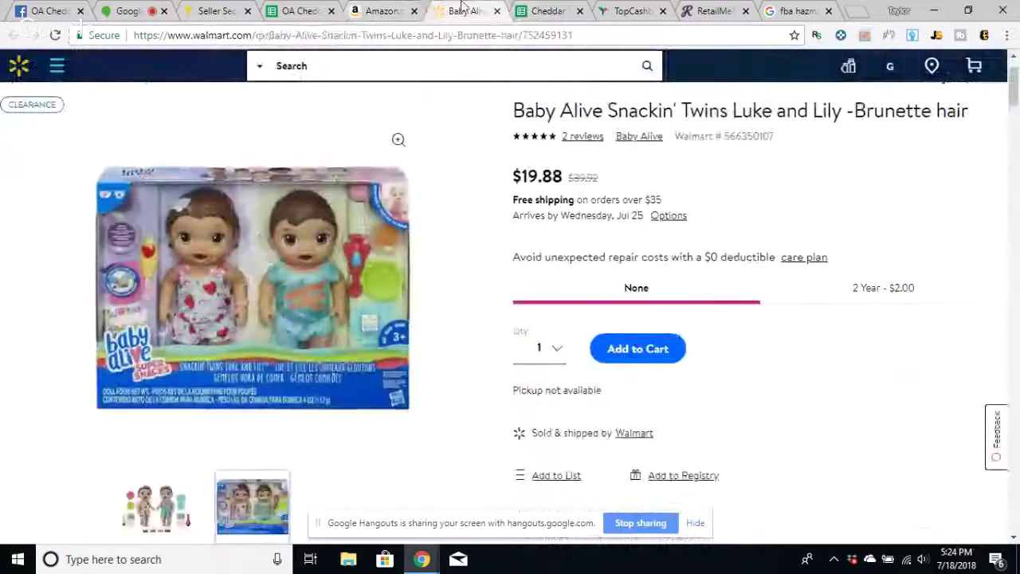
click(390, 10)
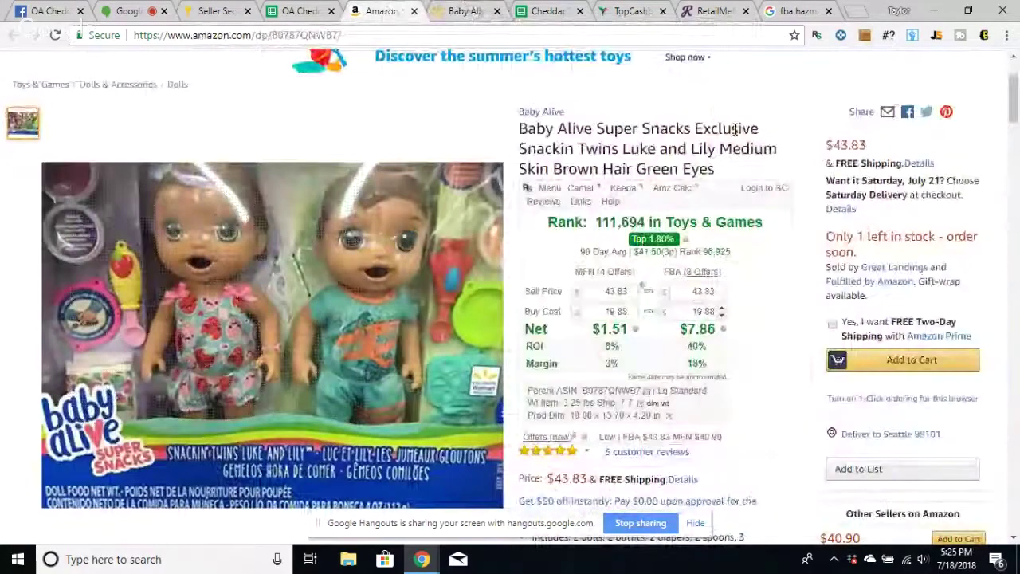
- Extend the Amazon listing's price history chart to all 217 days and examine the sales rank and offer count trends
scroll(761, 142, down, 3)
scroll(761, 142, down, 5)
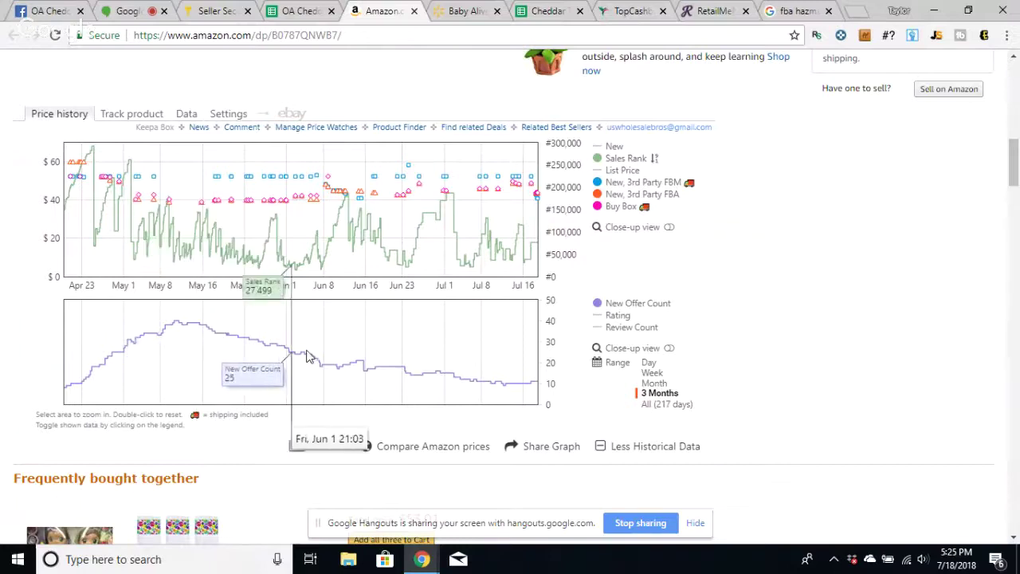
click(658, 405)
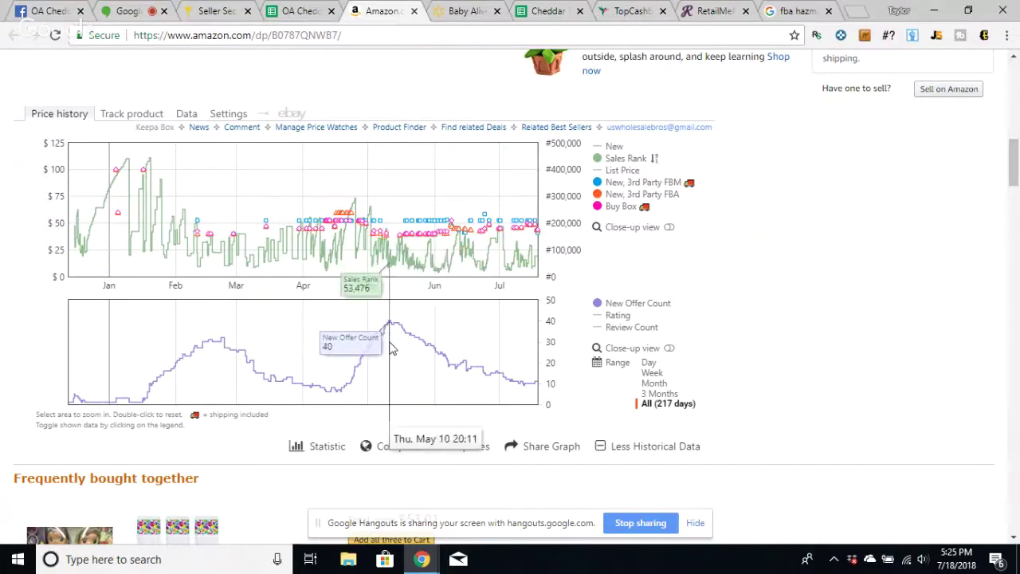
- Set the FBA sell price in the Amazon listing's profit calculator to 38.99
scroll(391, 346, up, 10)
double_click(706, 292)
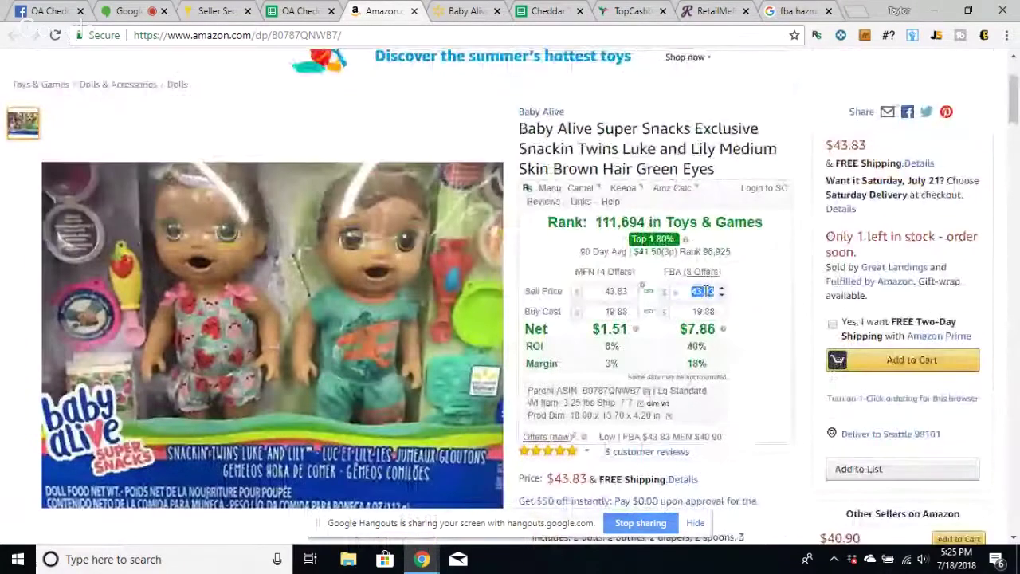
text(39)
text(.99)
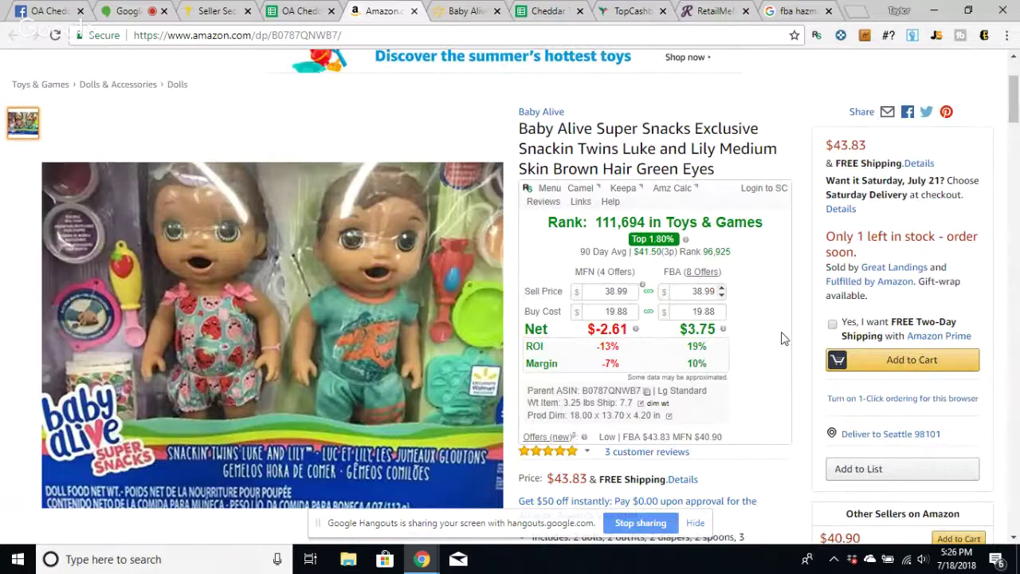
- Recheck the Walmart offer against the Amazon price history, and set the chart range to 3 months
scroll(781, 337, down, 5)
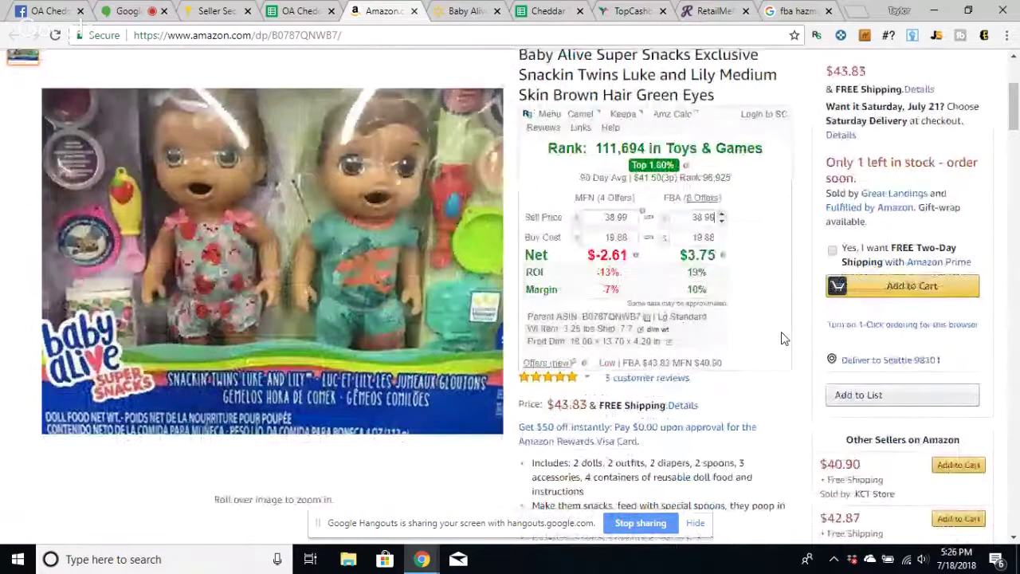
scroll(681, 322, down, 3)
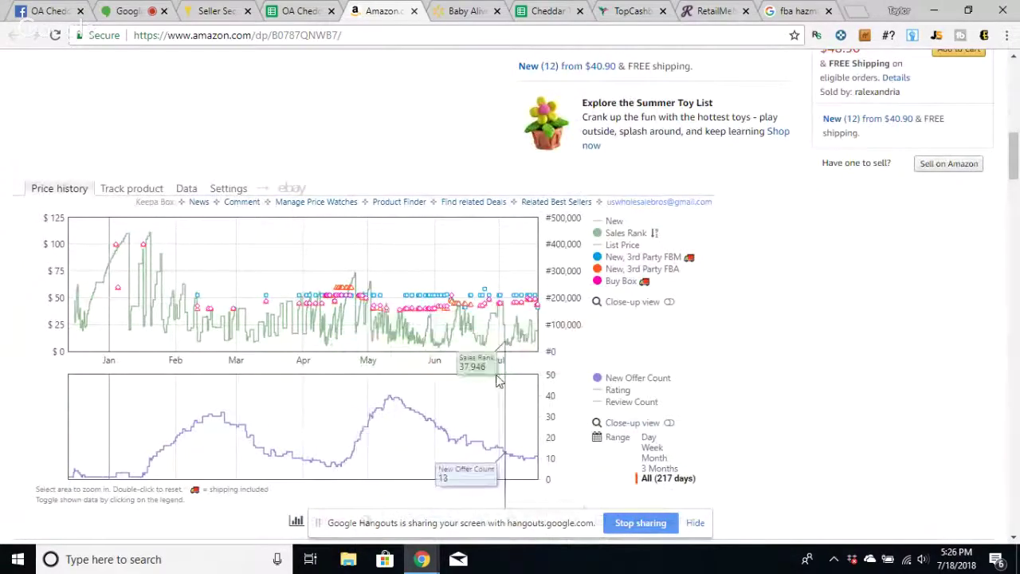
click(467, 12)
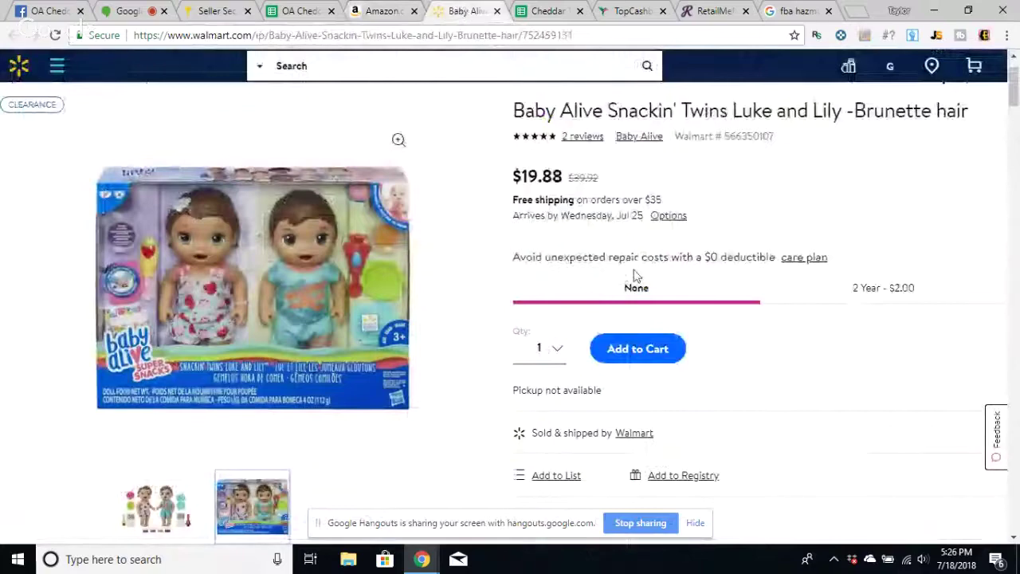
click(396, 12)
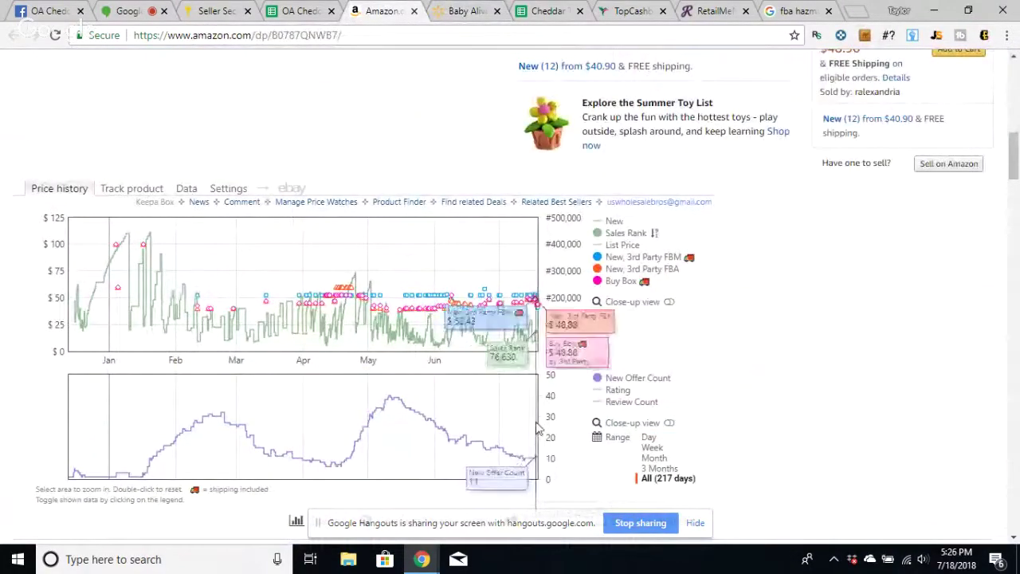
click(660, 468)
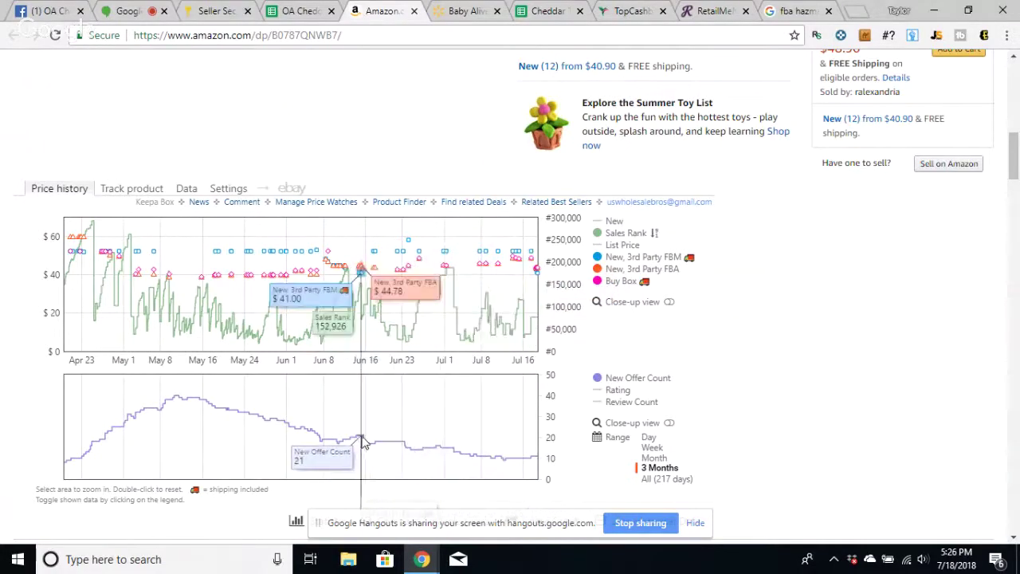
- Add the Baby Alive Snackin' Twins from the Walmart page to the cart and view the cart
scroll(773, 354, up, 2)
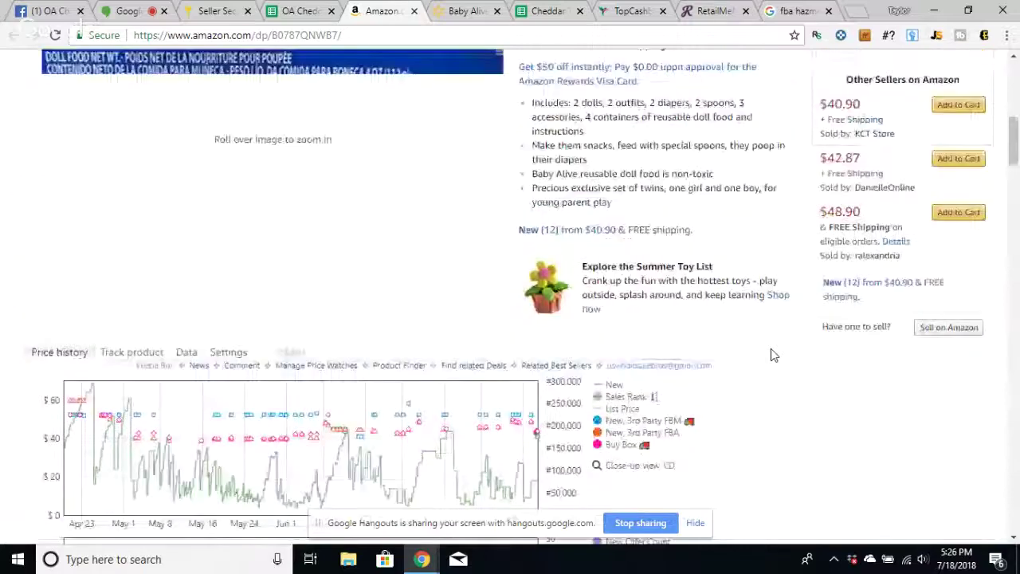
scroll(773, 355, up, 4)
key(ctrl+Tab)
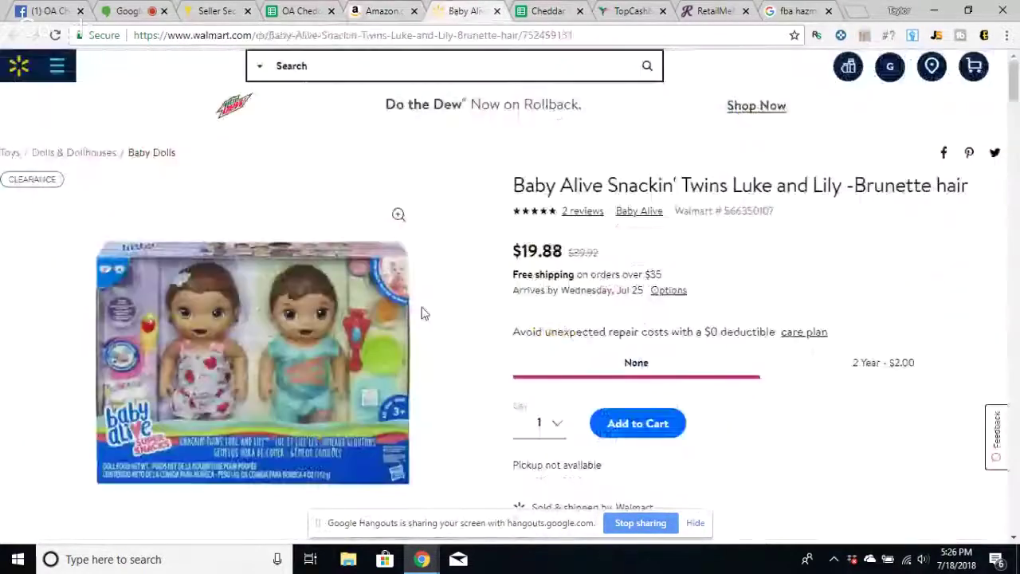
click(629, 430)
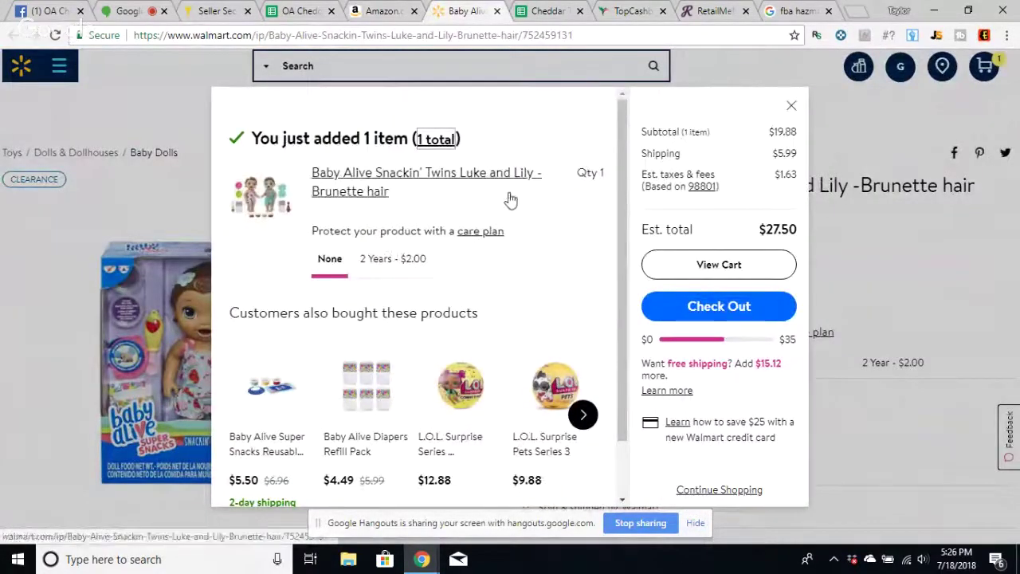
click(741, 275)
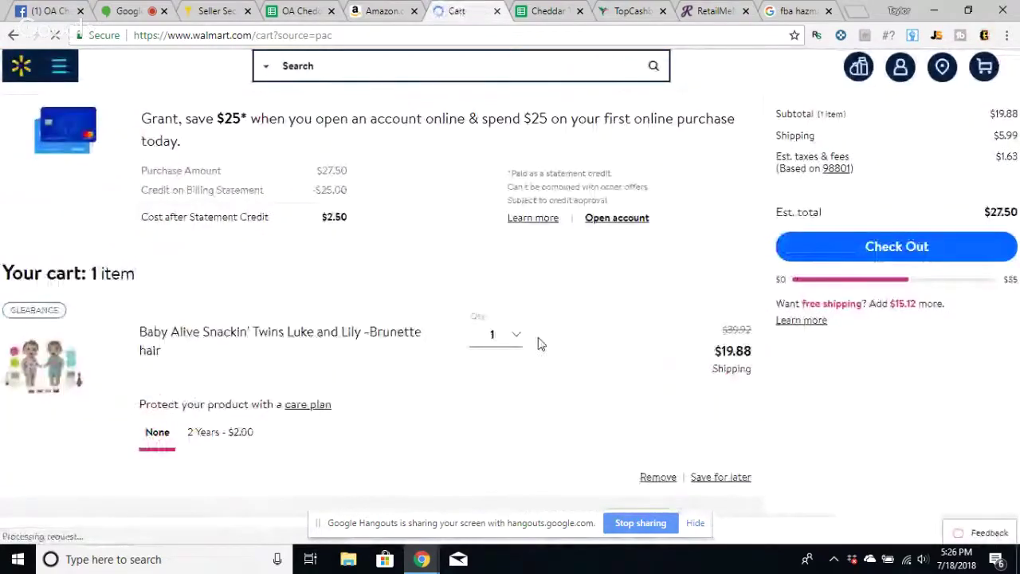
- Try a quantity of 3 for the dolls in the Walmart cart, reduce it to 2, and review the order costs
click(508, 337)
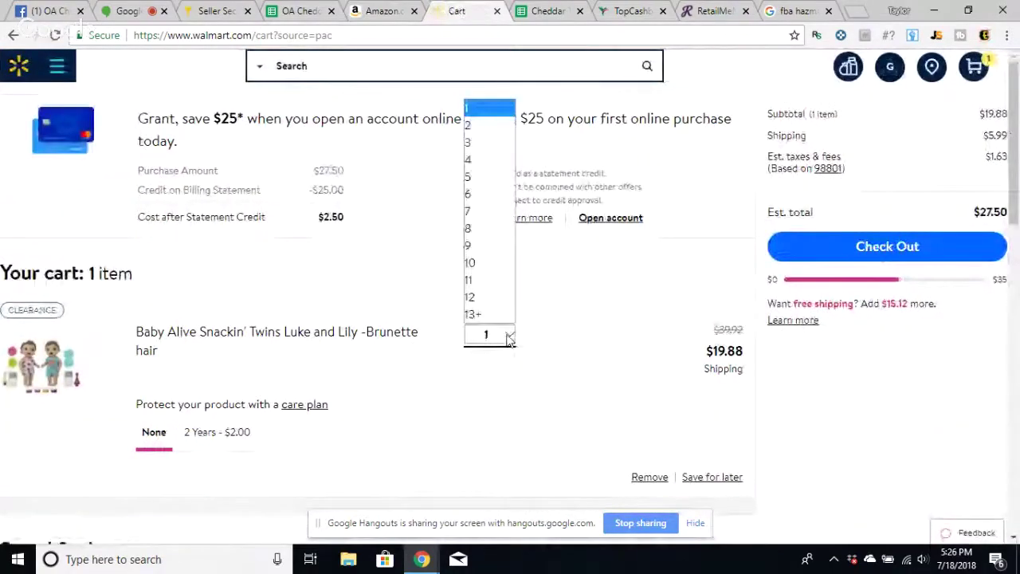
click(488, 142)
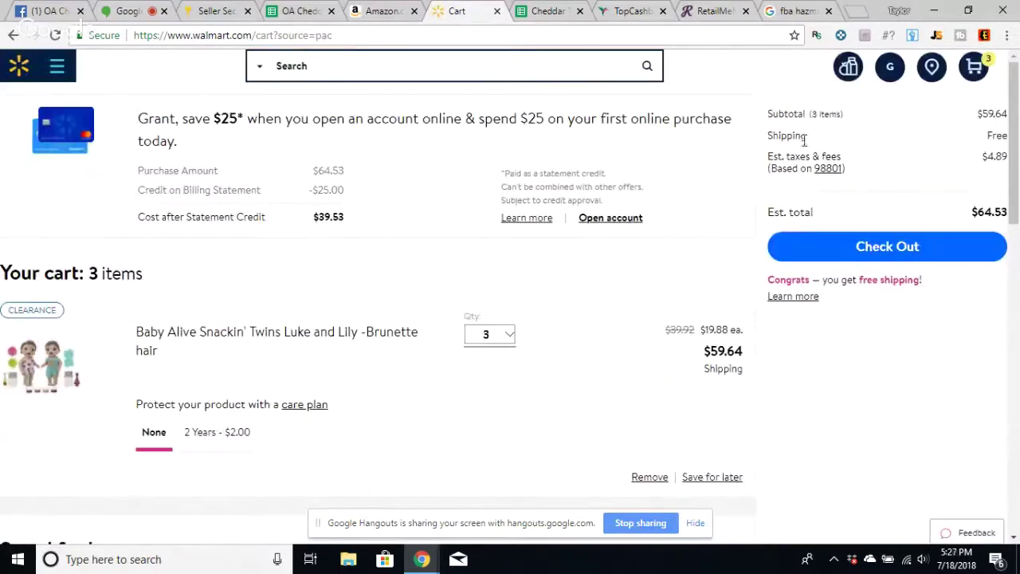
click(507, 334)
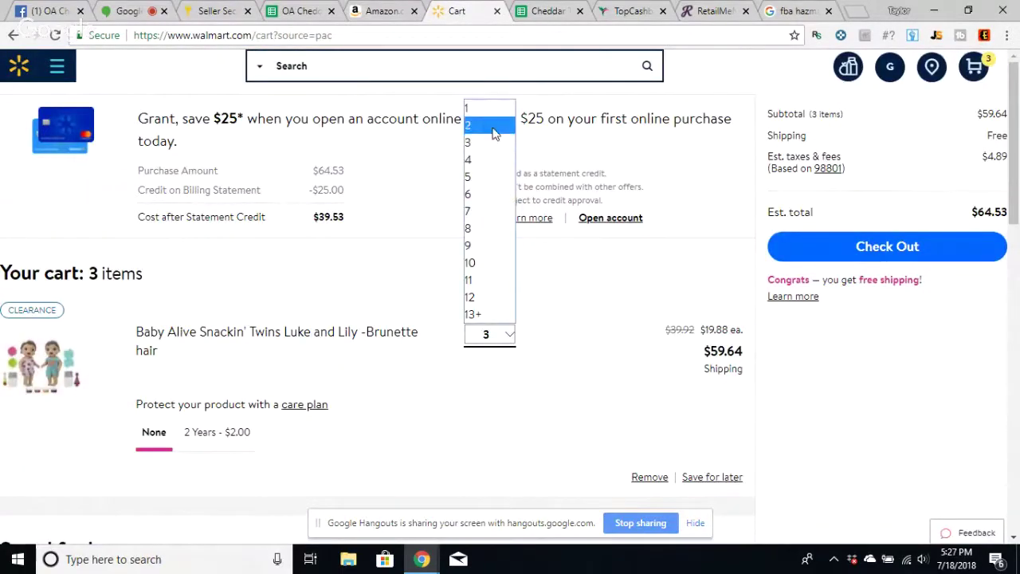
click(495, 127)
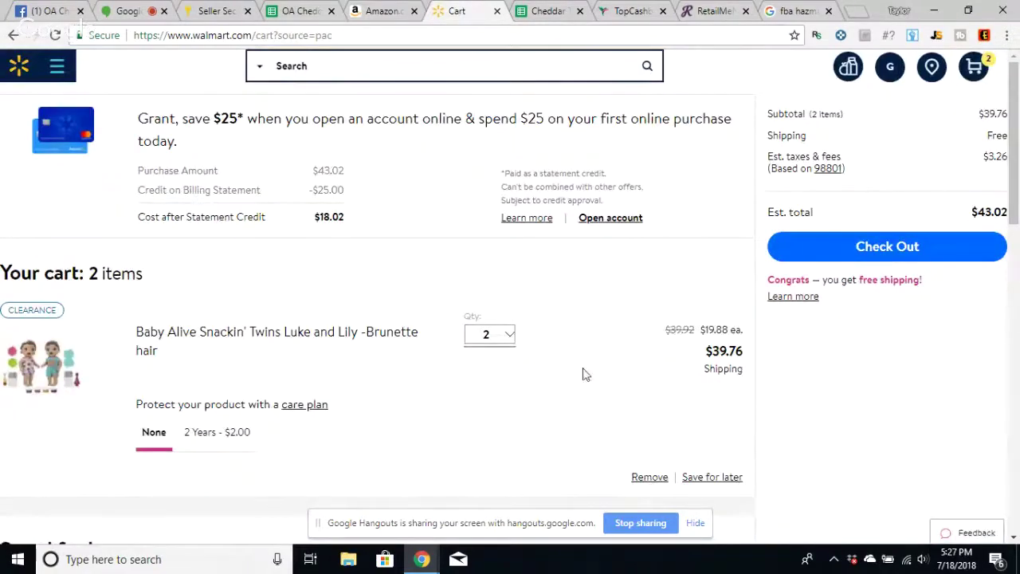
scroll(583, 372, down, 2)
scroll(789, 272, up, 2)
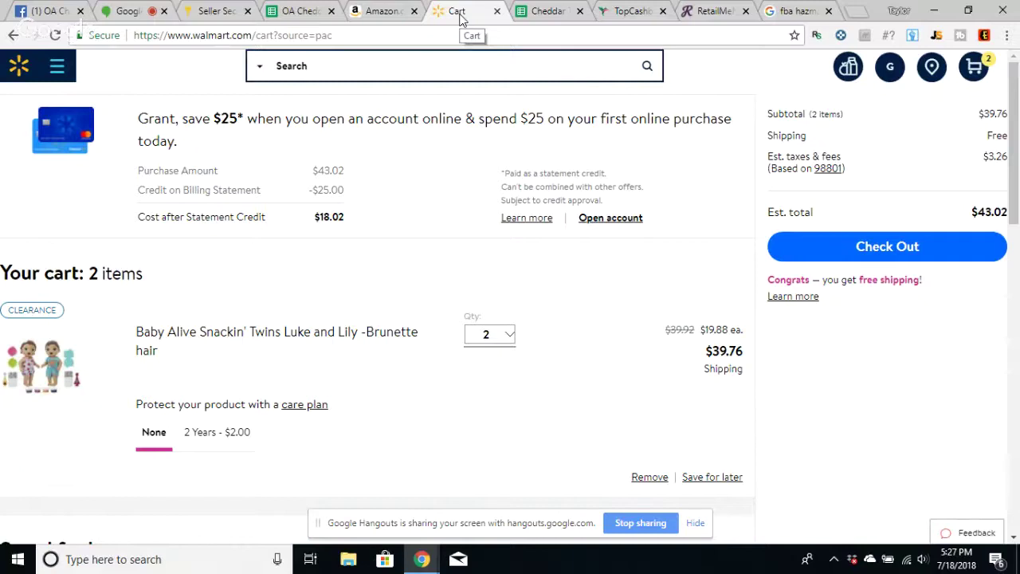
- Activate the Ebates offer of up to 10% cash back for the Walmart cart
click(642, 18)
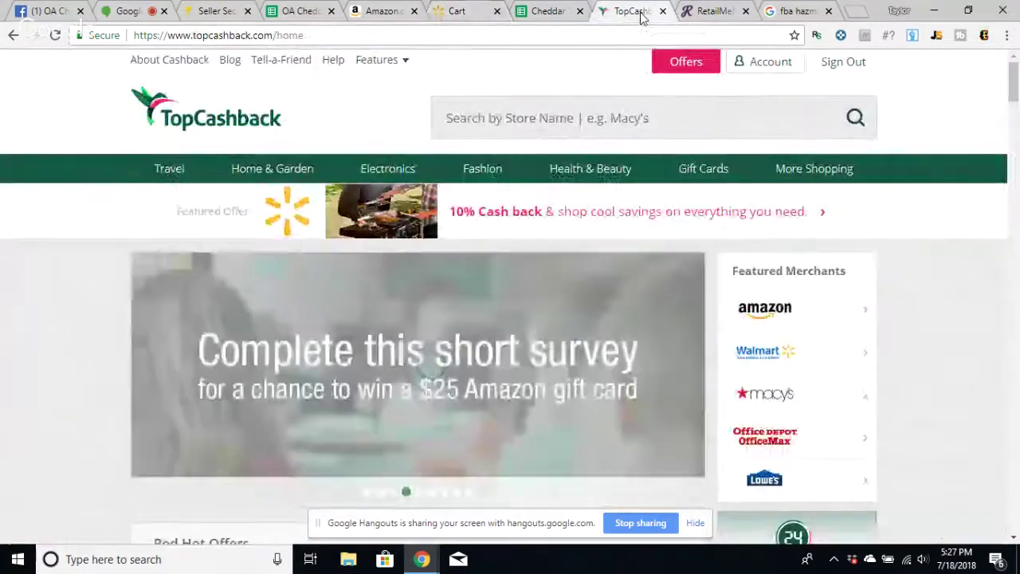
click(457, 12)
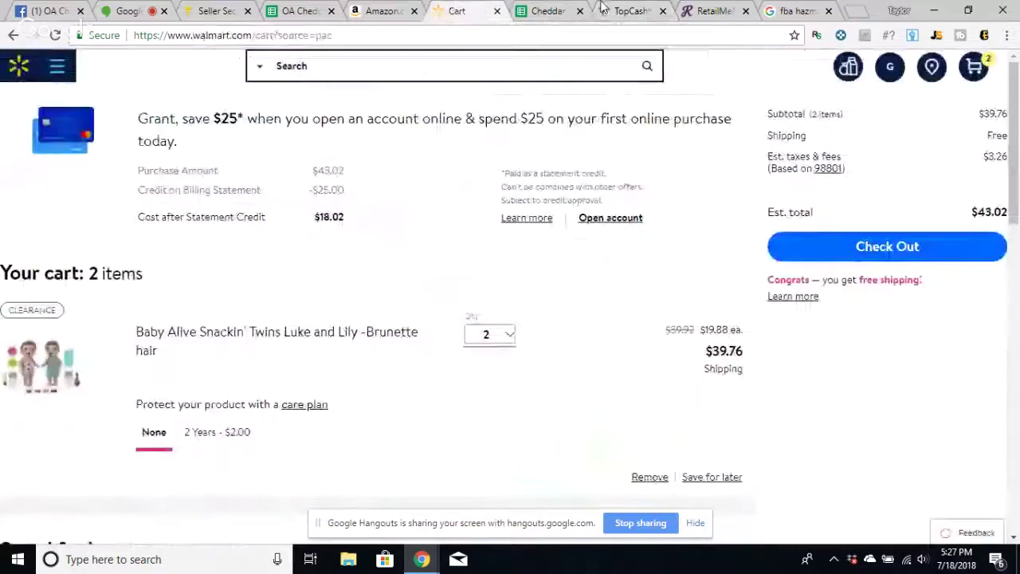
click(986, 36)
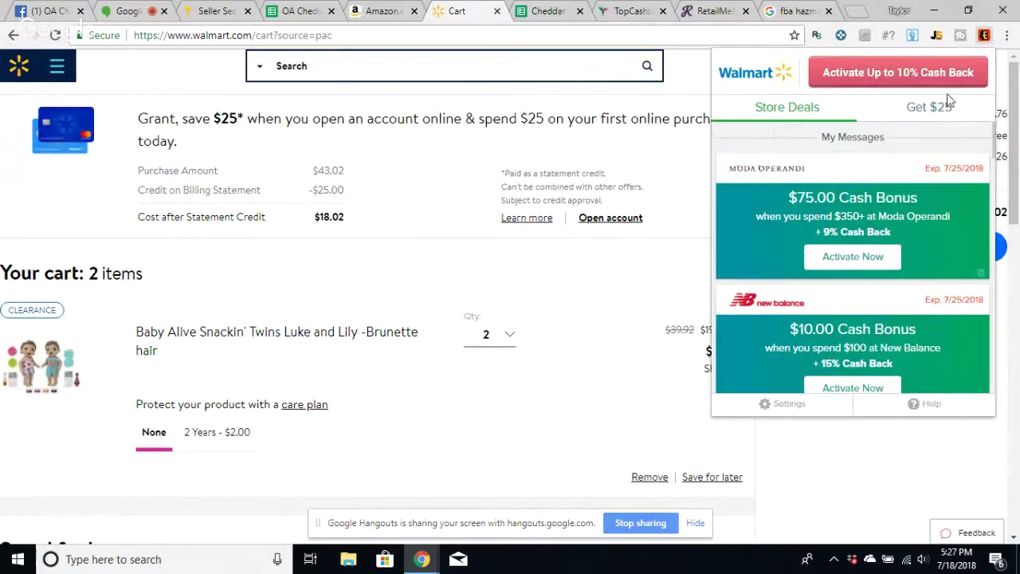
click(905, 85)
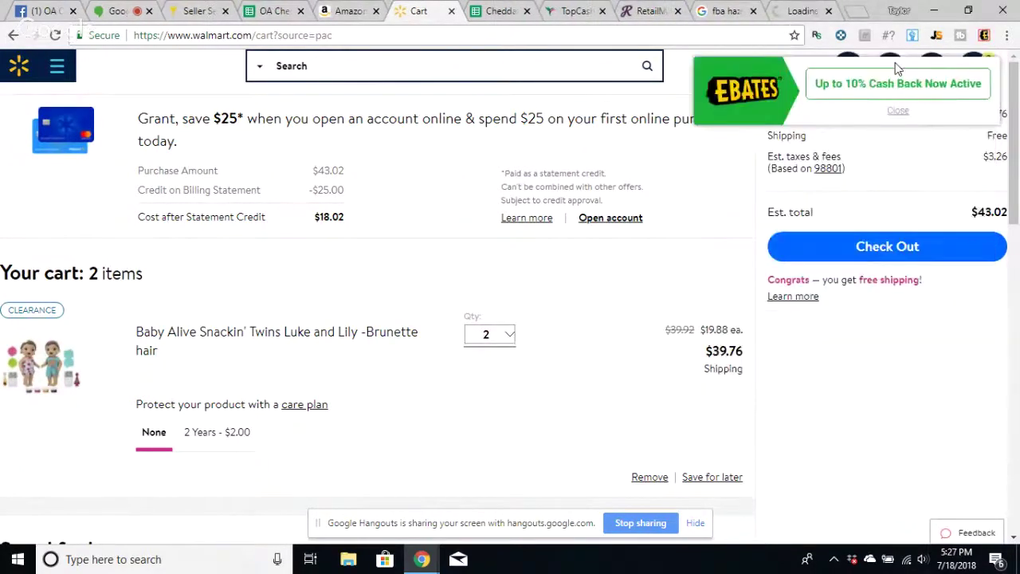
- Open Walmart's offers on TopCashback and check the cash back rates by category, including Toys
click(647, 11)
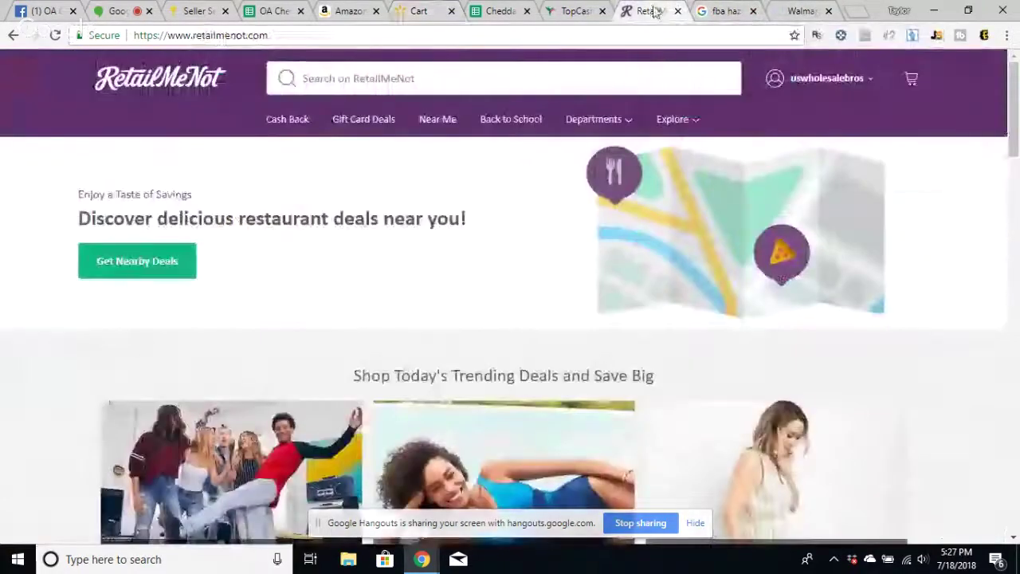
click(562, 12)
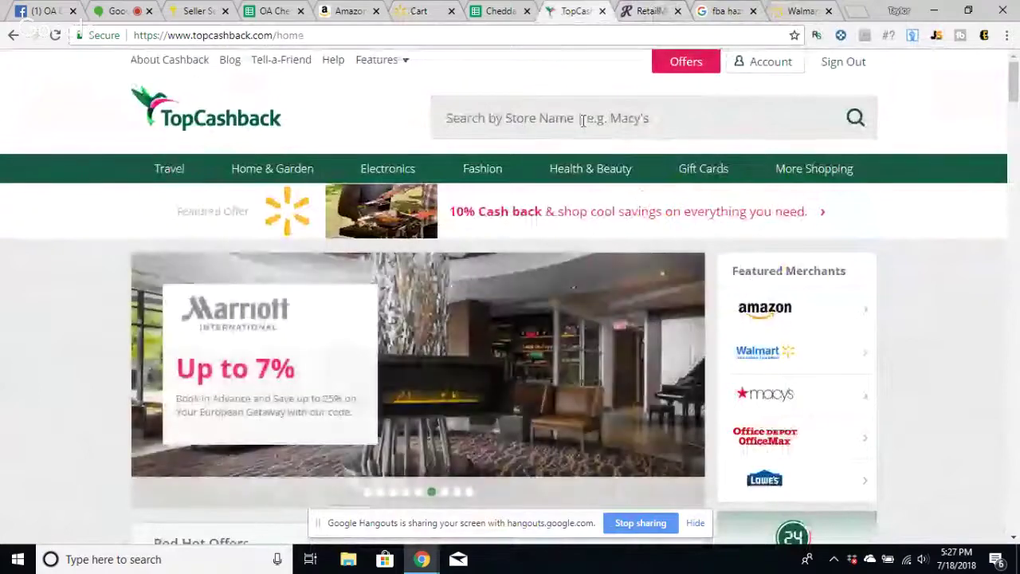
click(838, 358)
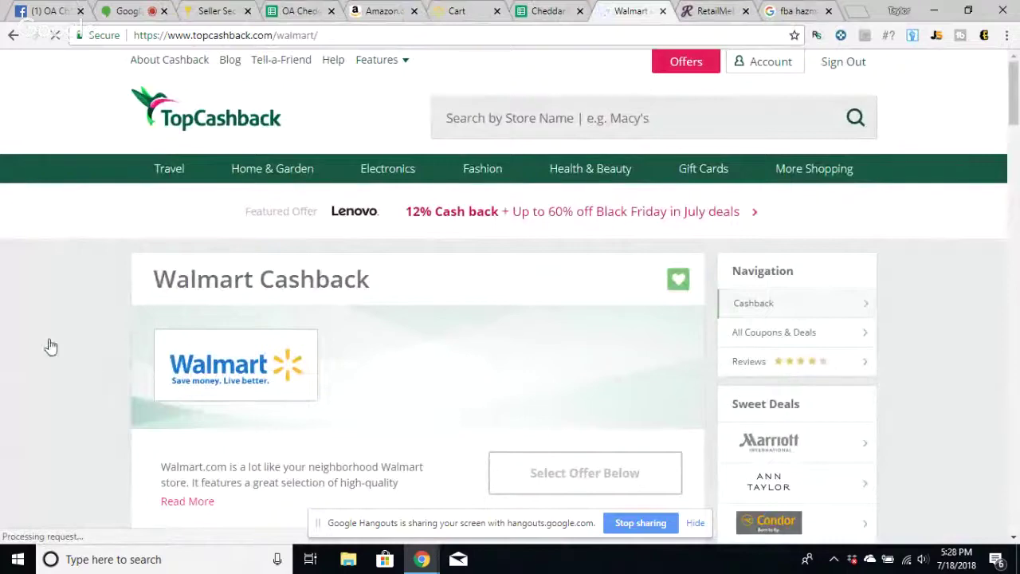
scroll(49, 345, down, 4)
scroll(49, 345, down, 5)
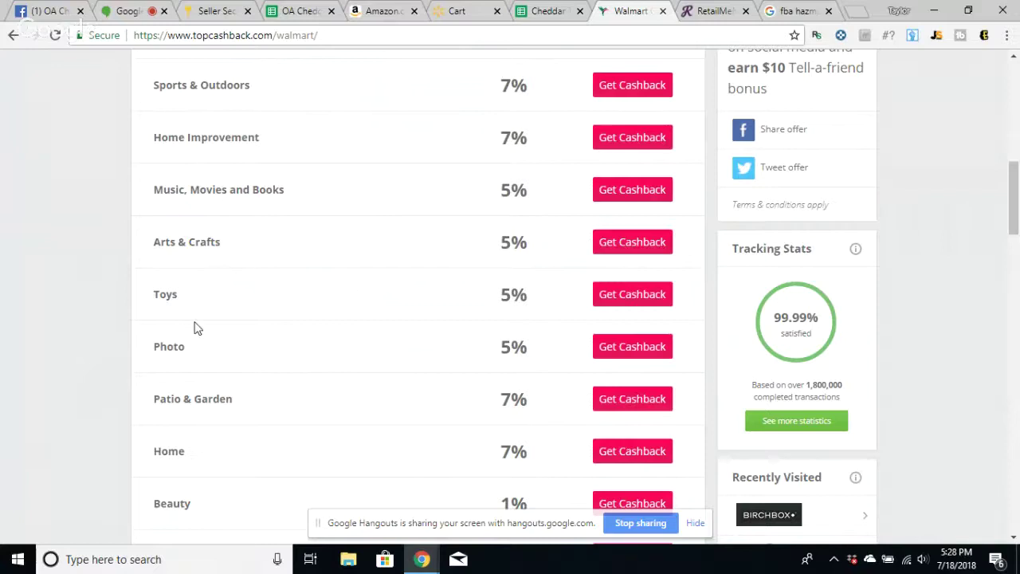
scroll(194, 326, up, 3)
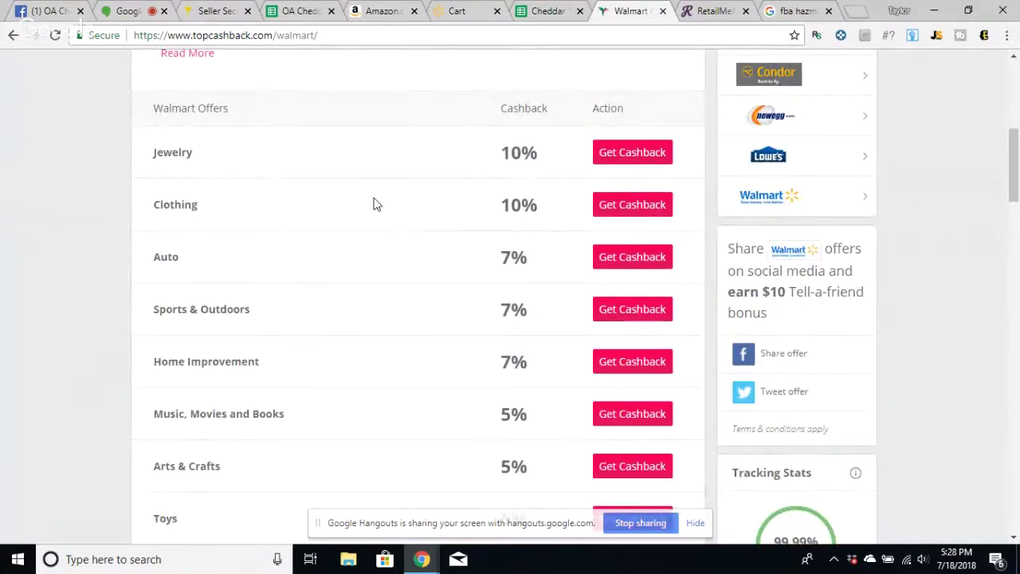
scroll(369, 206, down, 2)
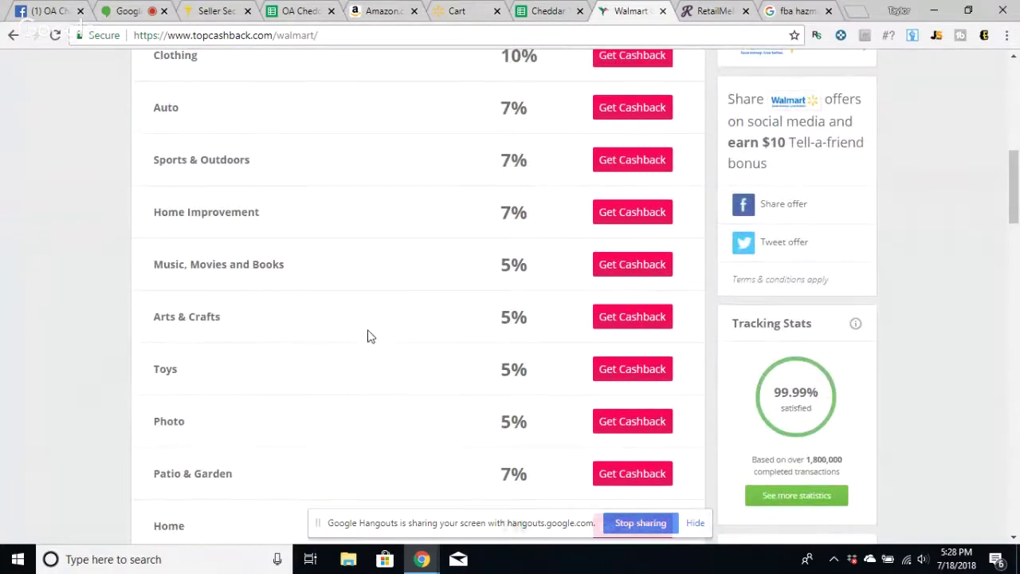
- Activate TopCashback's Toys offer for Walmart, accept the resale notice, and view the Walmart cart
click(653, 378)
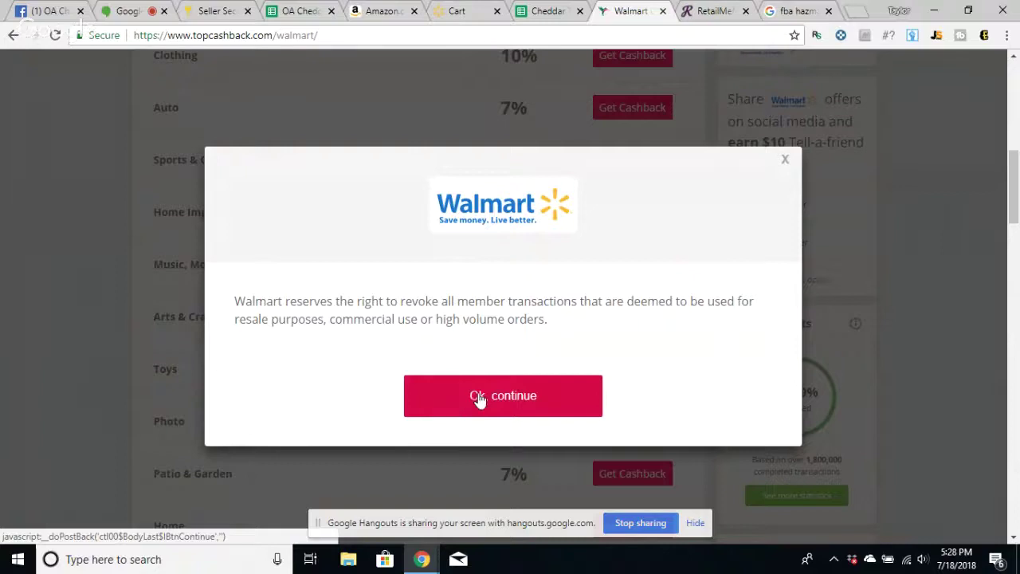
click(473, 397)
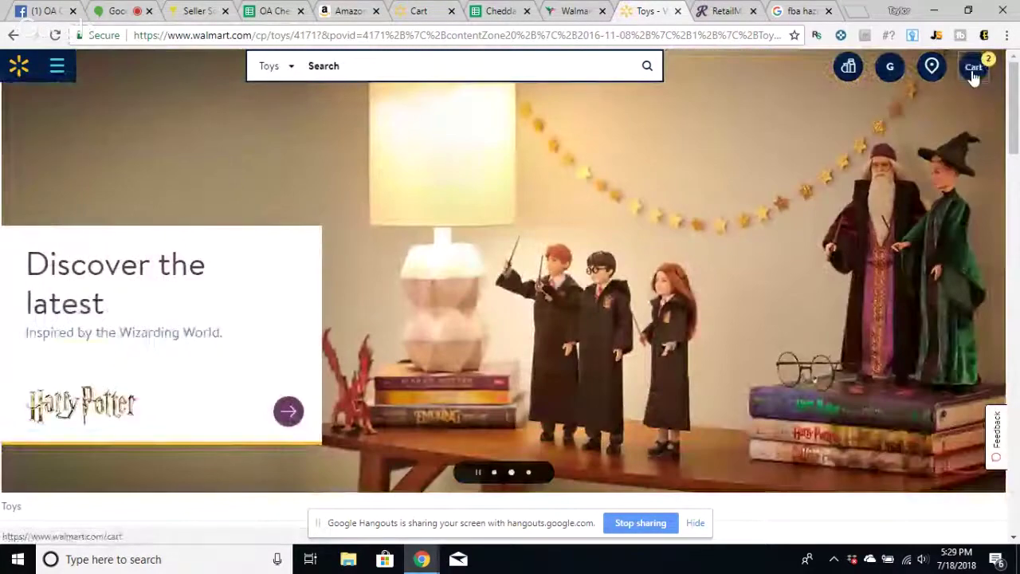
click(973, 70)
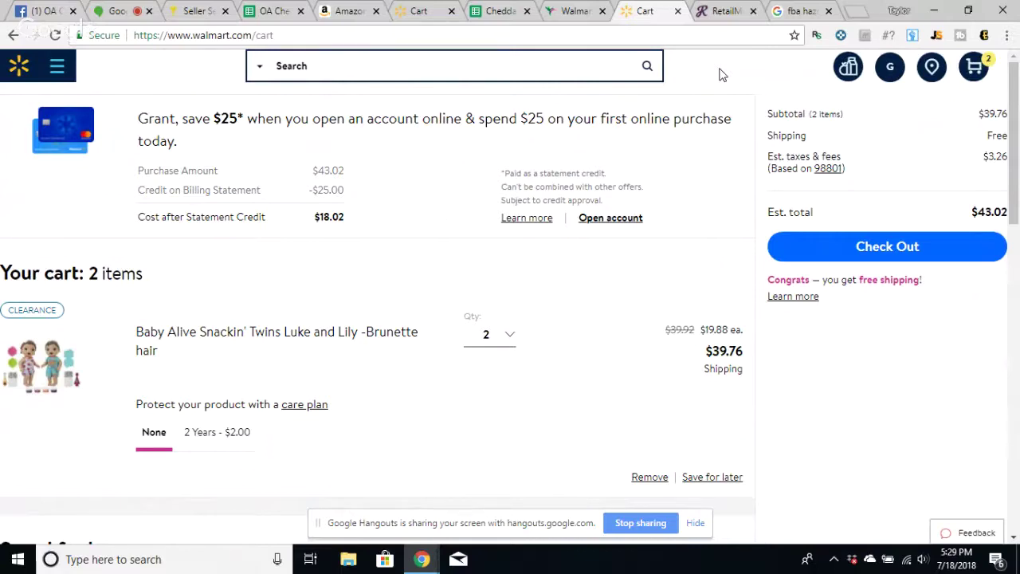
- Search RetailMeNot for walmart and open the Walmart store's coupon page
click(722, 16)
click(556, 79)
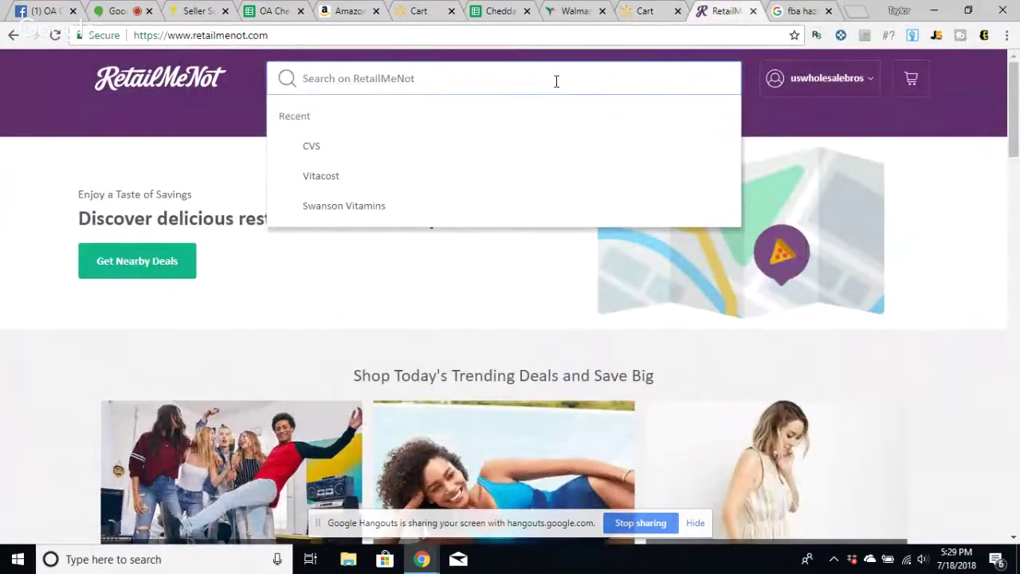
text(walmart)
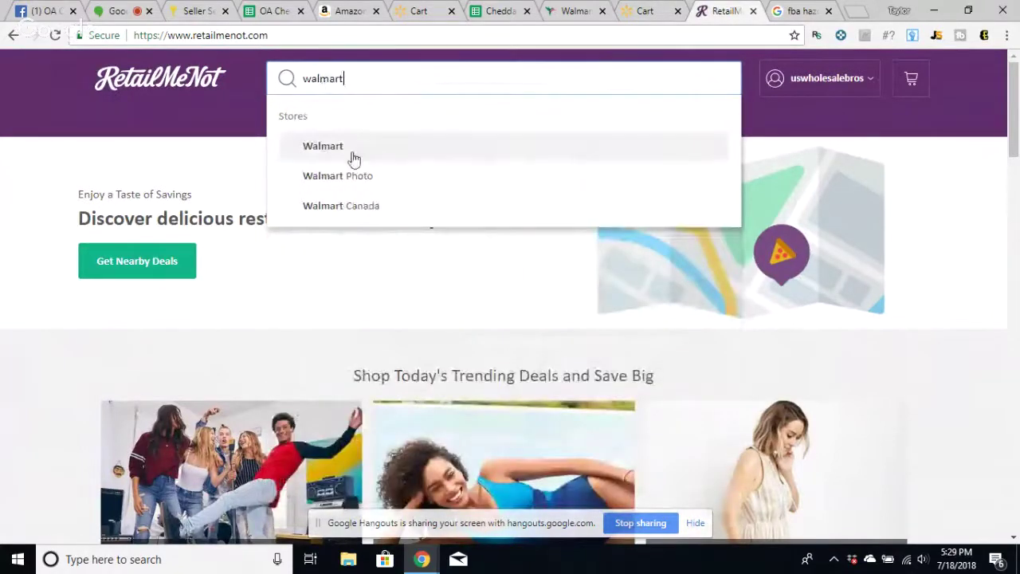
click(353, 161)
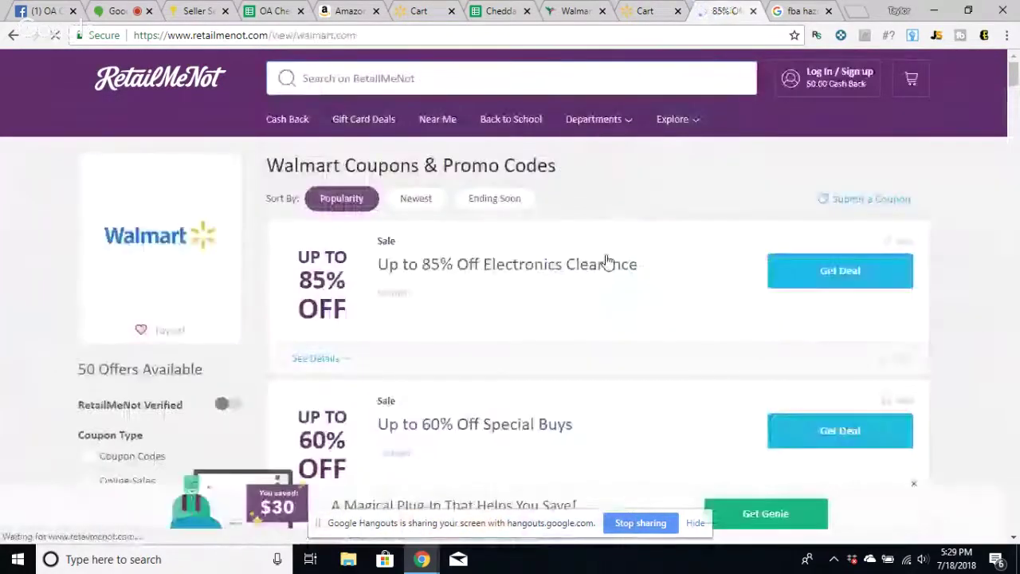
- Look through the Walmart coupons and promo codes for offers that apply to the dolls, and return to the cart
scroll(704, 191, down, 2)
scroll(705, 191, down, 2)
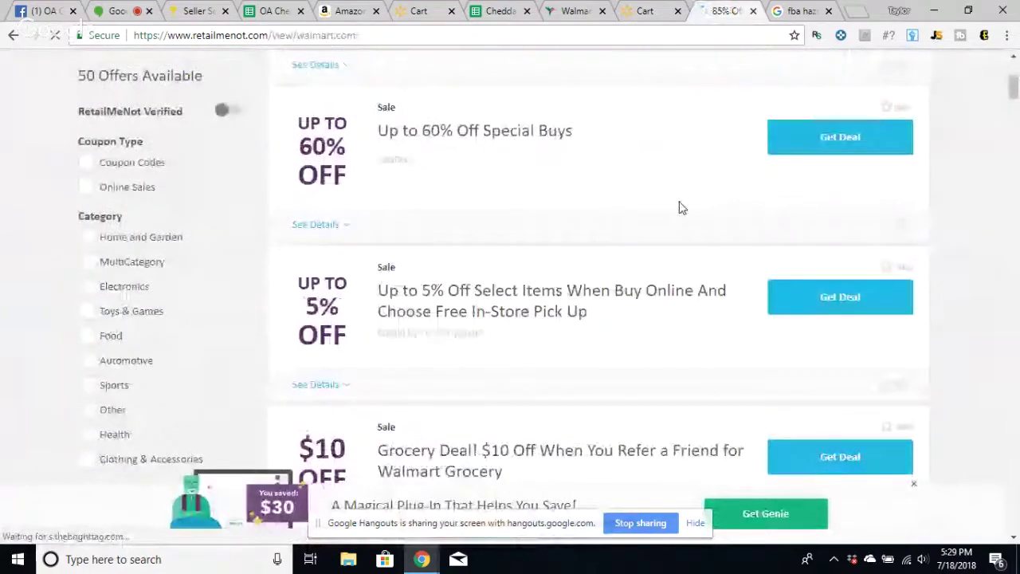
scroll(679, 207, down, 3)
scroll(684, 215, down, 3)
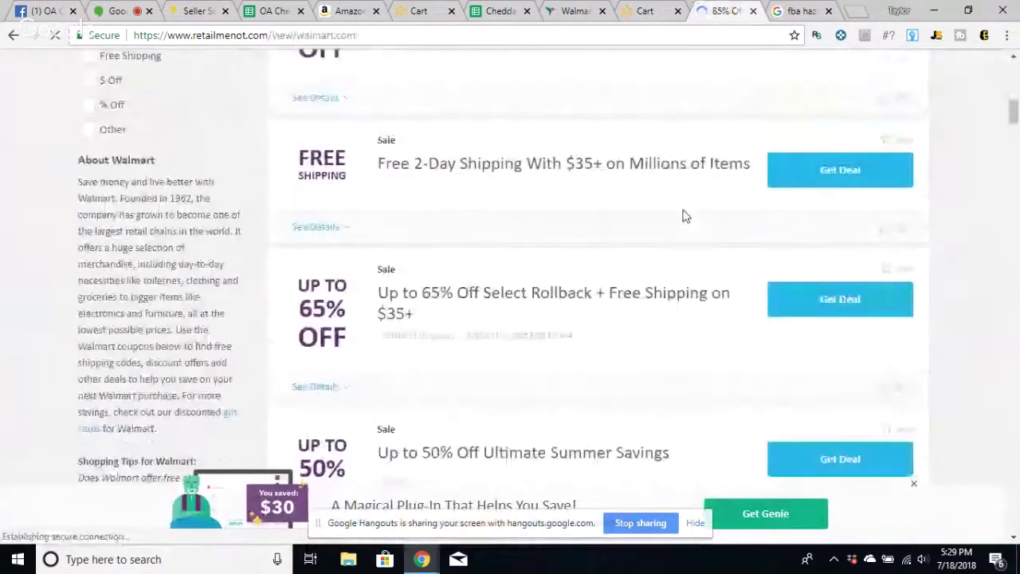
scroll(684, 216, down, 4)
scroll(683, 217, down, 3)
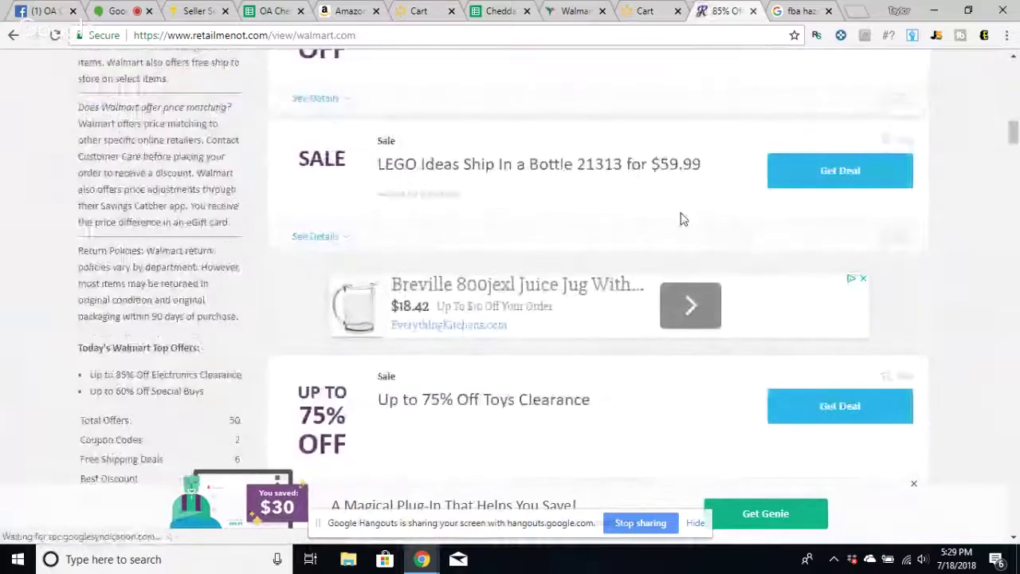
scroll(682, 218, down, 4)
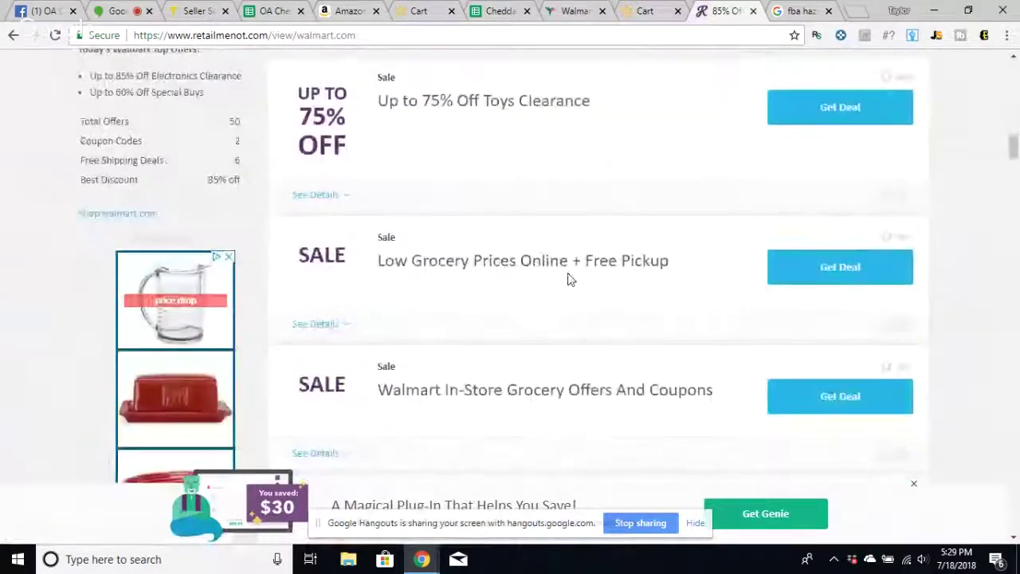
scroll(565, 274, up, 15)
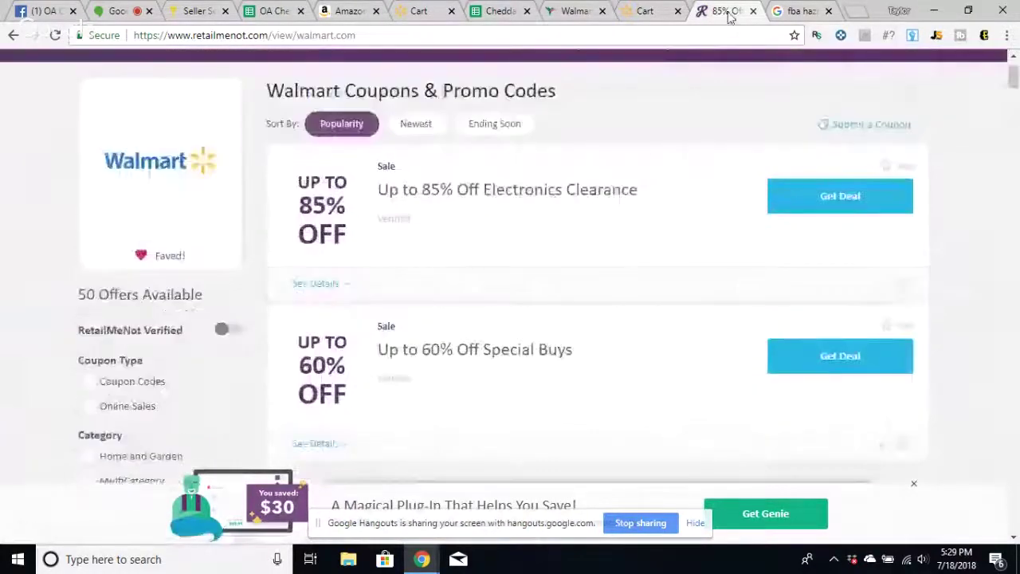
click(642, 13)
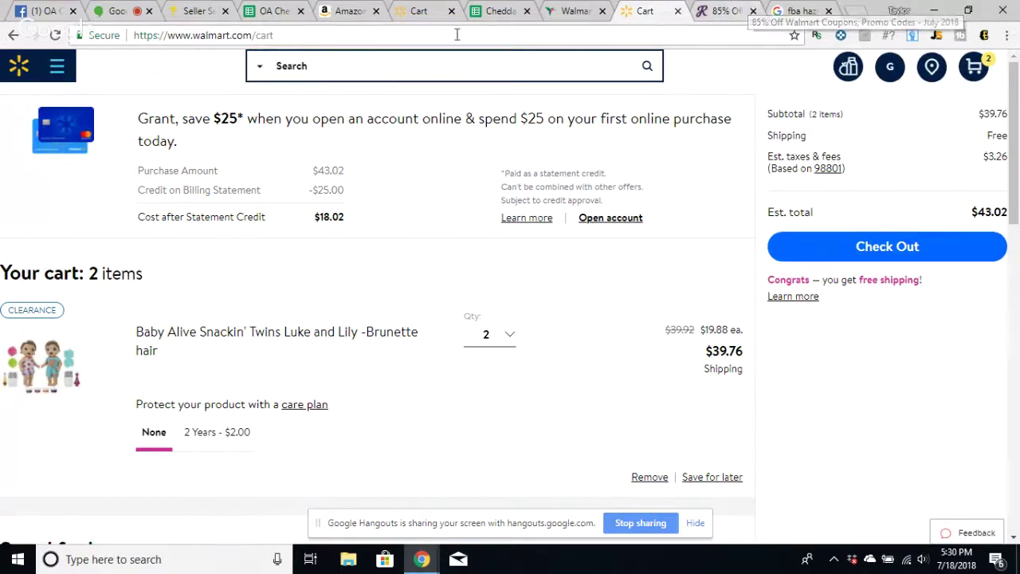
- In the Cheddar TV #1 - OA Reconcile spreadsheet, enter the date 07/18/18 in row 3
click(502, 17)
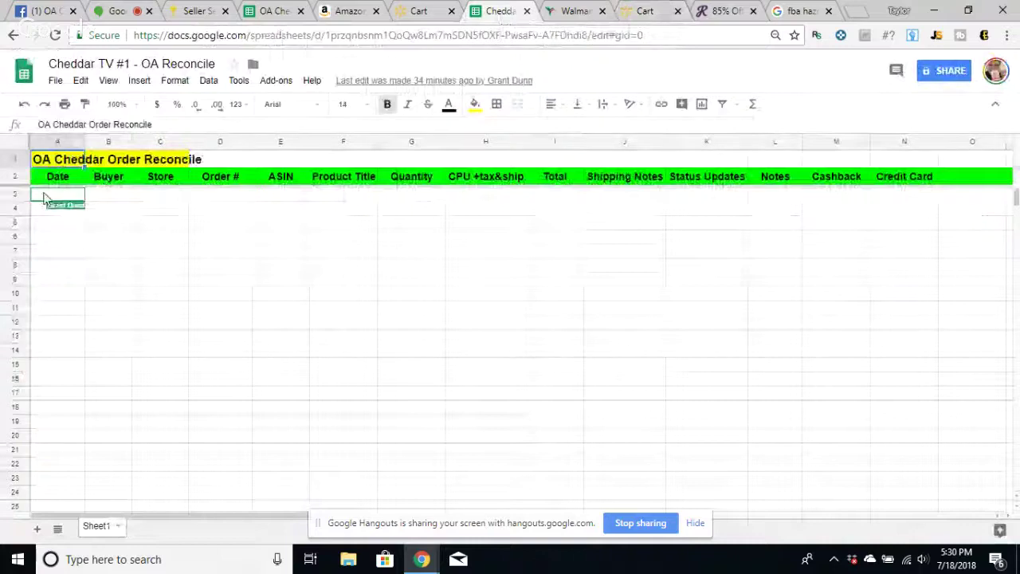
click(44, 198)
text(07/1)
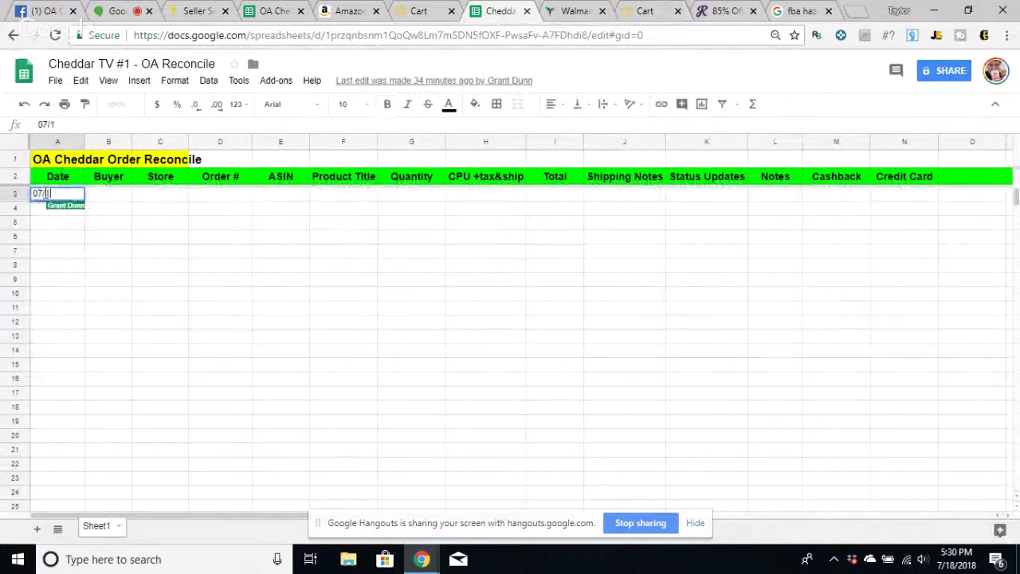
text(8/18)
- Enter the buyer's first name in the Buyer column of row 3
click(112, 201)
double_click(109, 195)
text(Tylor)
key(BackSpace)
key(BackSpace)
key(BackSpace)
key(BackSpace)
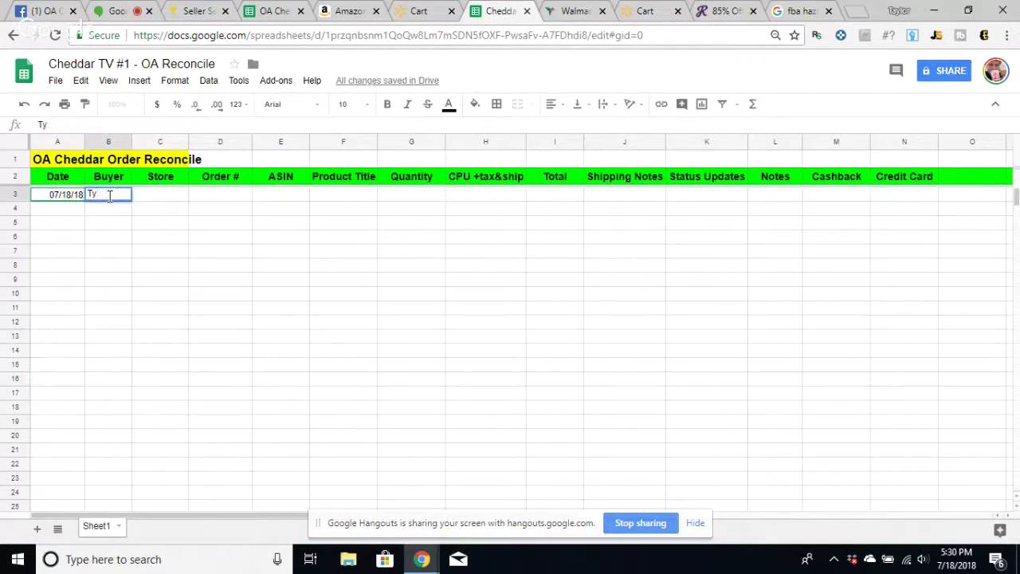
text(aylor)
key(Tab)
- Enter Walmart as the store and the placeholder xxxxxx as the order number in row 3
text(Walmart)
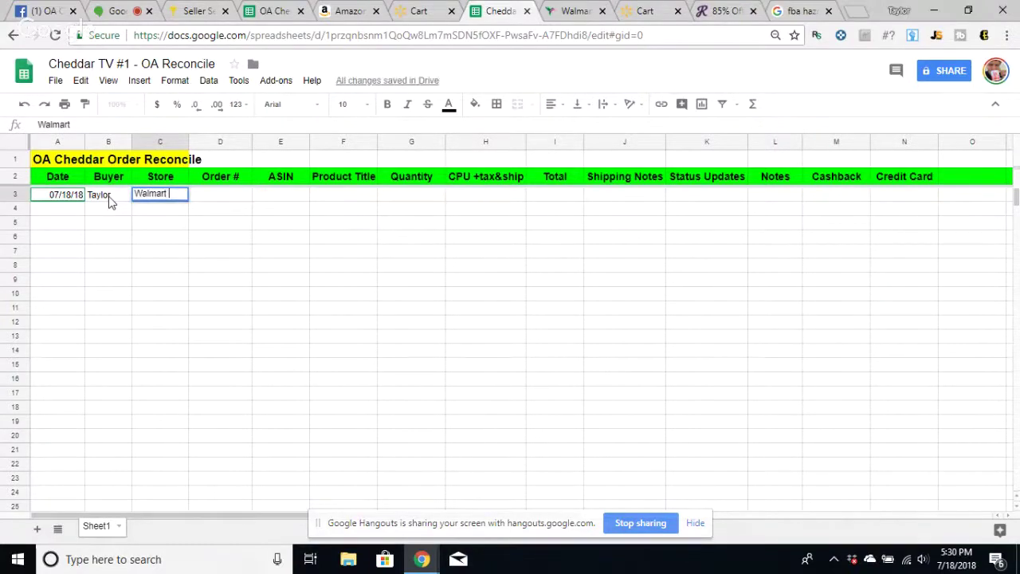
key(Tab)
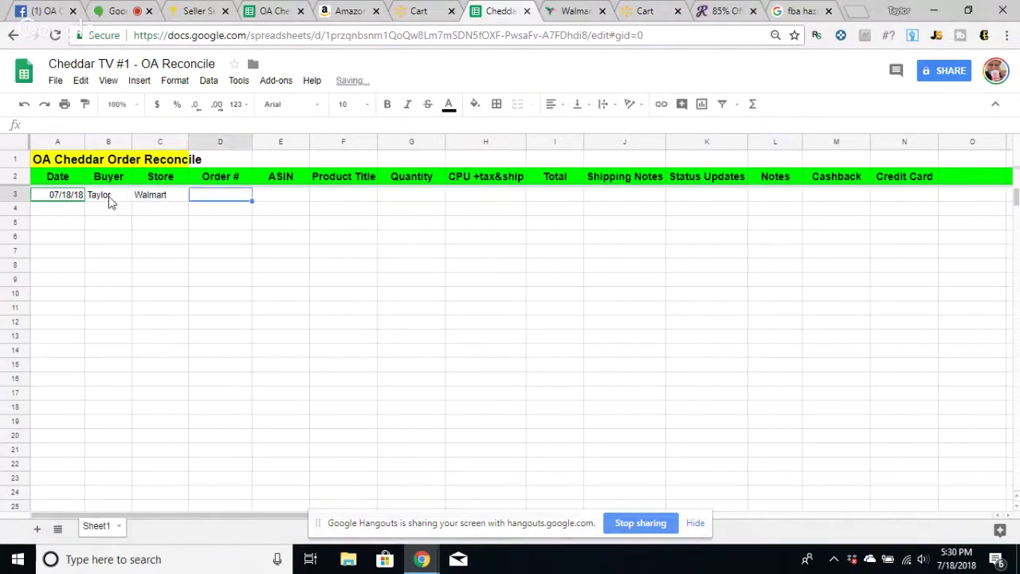
text(xxxxxx)
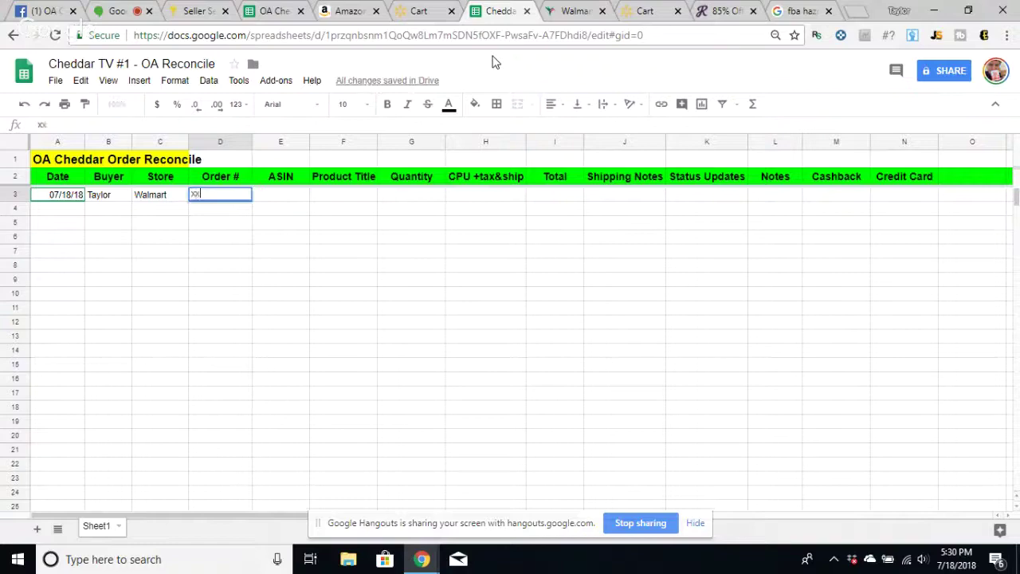
- Copy the ASIN B0787QNWB7 from the Amazon listing's address into the ASIN column of row 3
click(279, 198)
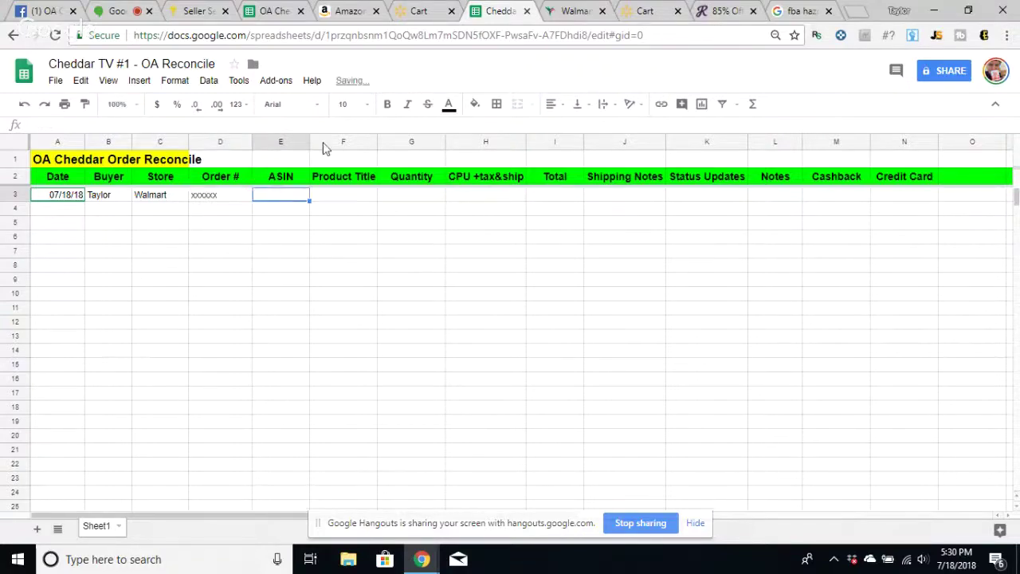
click(275, 11)
click(348, 12)
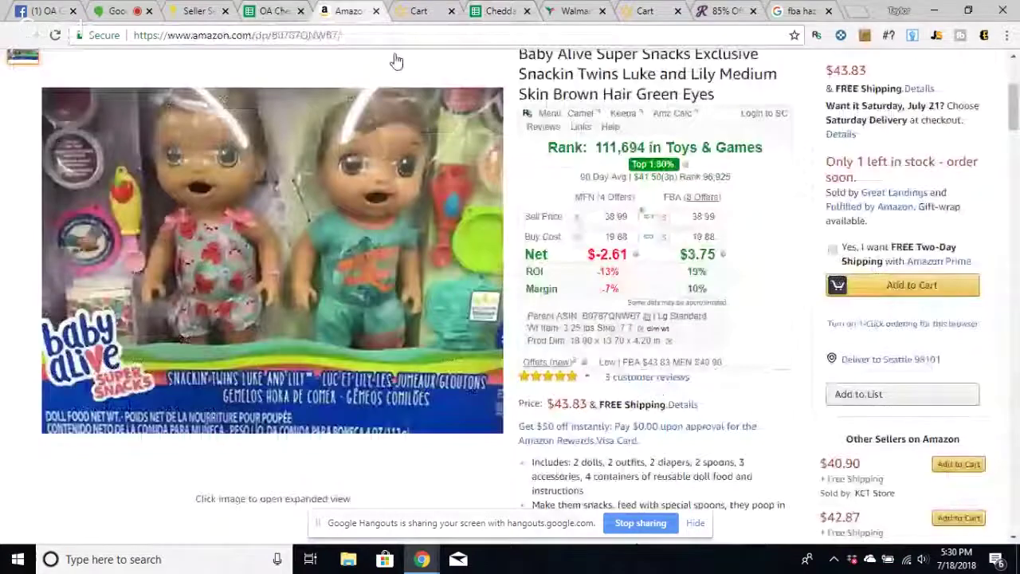
double_click(306, 35)
key(ctrl+c)
click(500, 11)
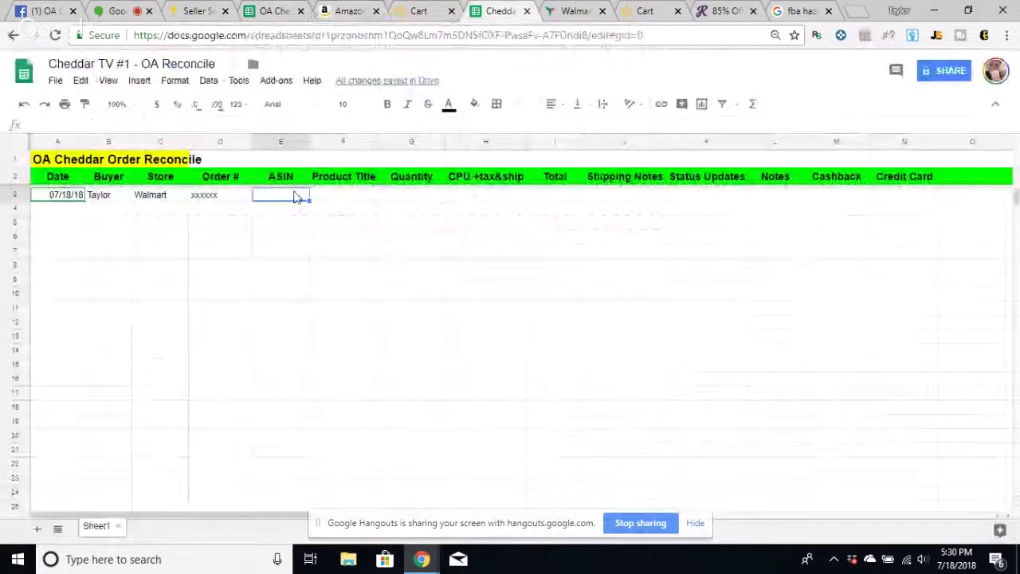
right_click(295, 196)
click(319, 242)
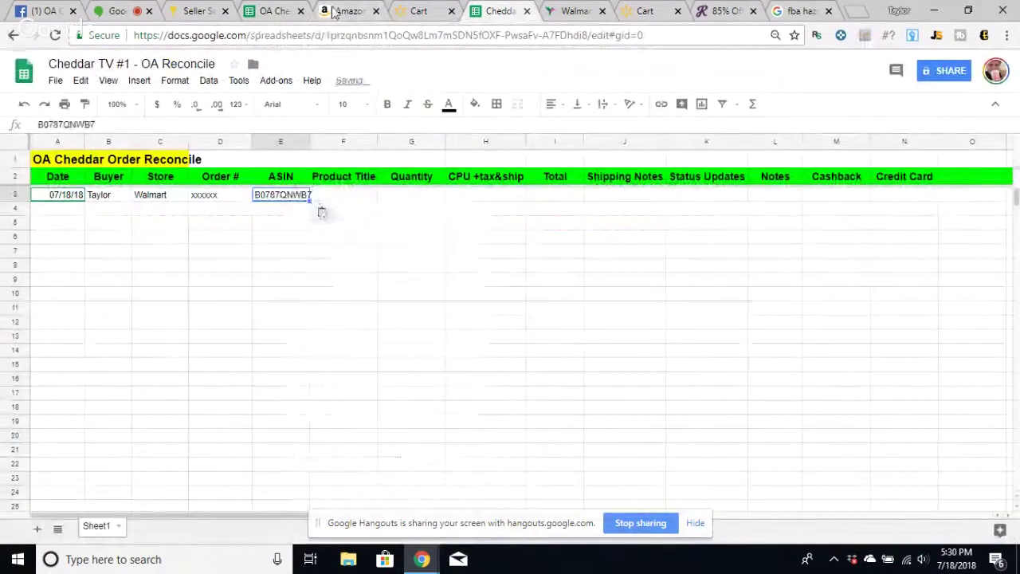
- Copy the full Baby Alive Super Snacks product title from the Amazon listing into the Product Title column of row 3
click(334, 14)
triple_click(626, 74)
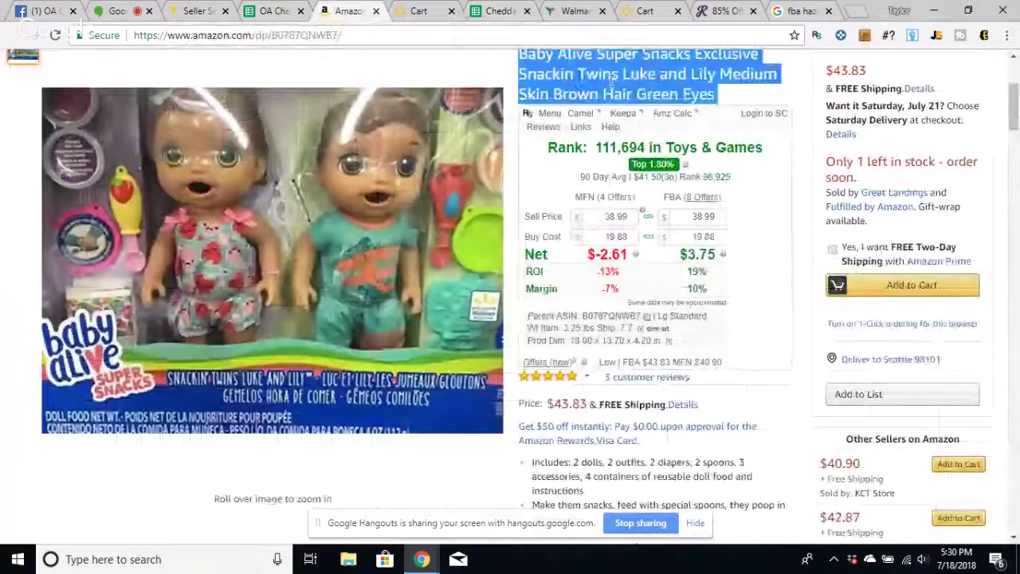
right_click(612, 83)
click(679, 94)
click(501, 10)
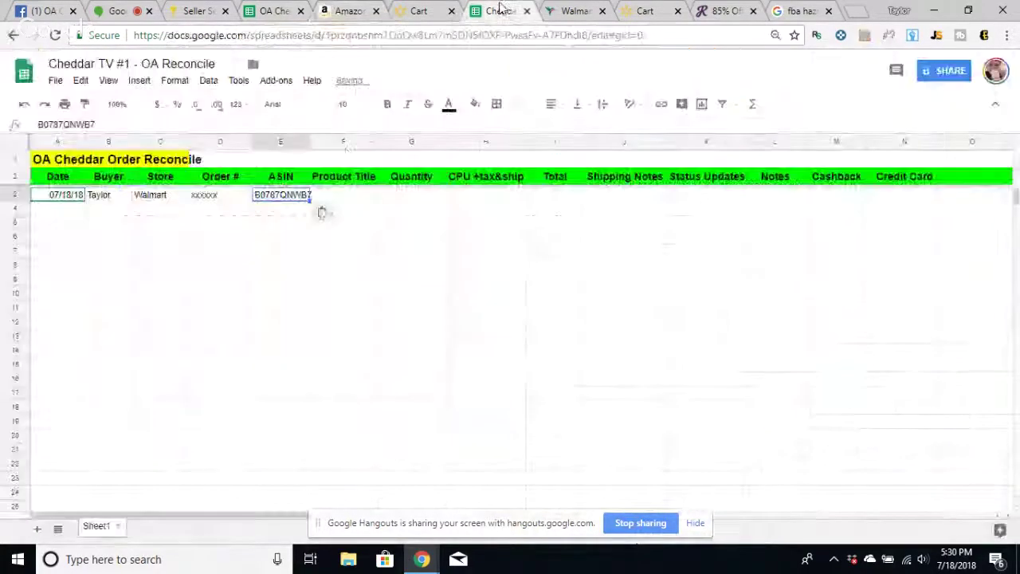
click(353, 201)
right_click(353, 201)
click(417, 246)
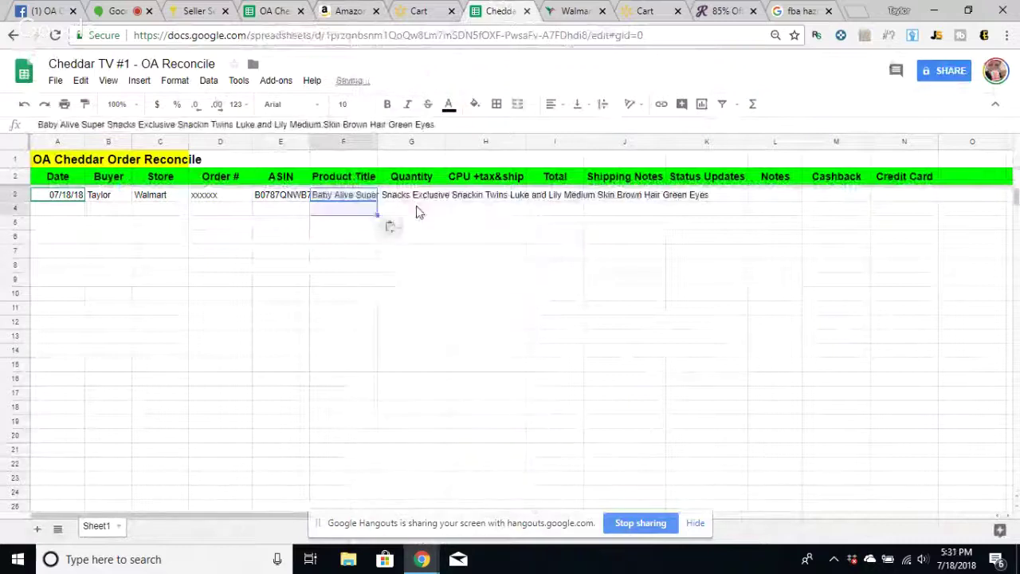
- Enter 3 in the Quantity column of row 3
click(417, 197)
text(3)
key(Tab)
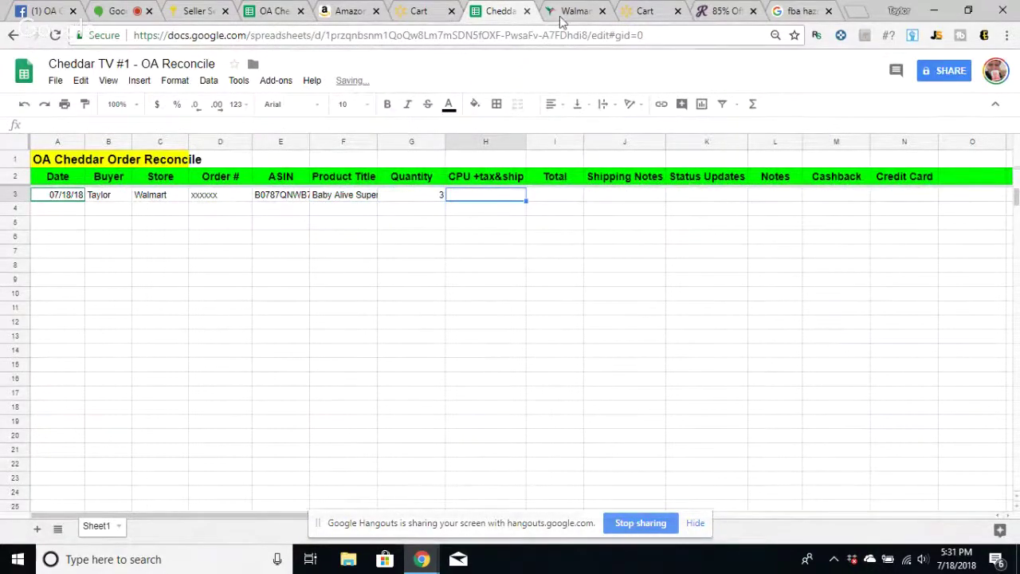
- Enter the unit price of $19.88 from the Walmart cart in the CPU +tax&ship column of row 3
click(406, 13)
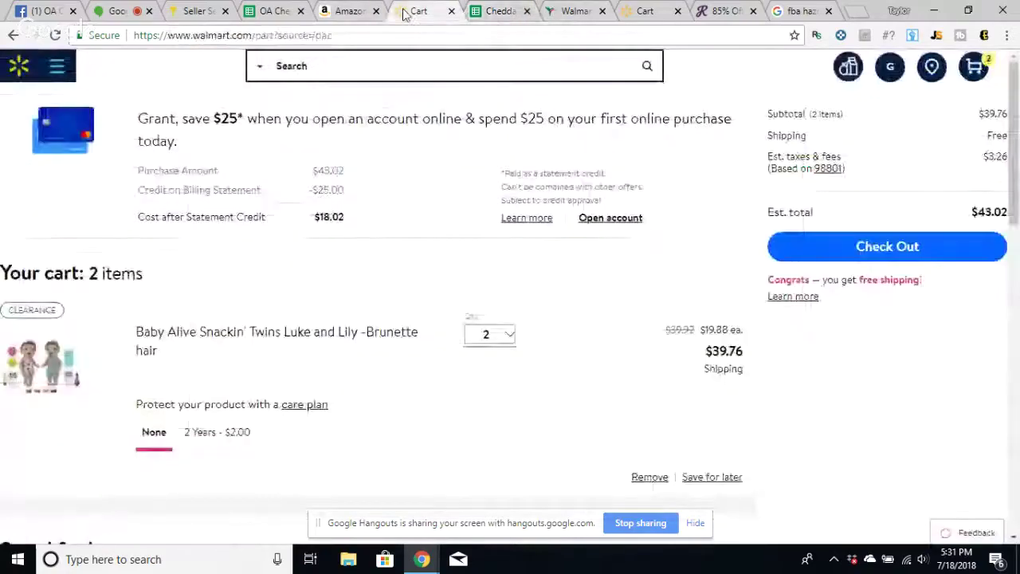
click(508, 12)
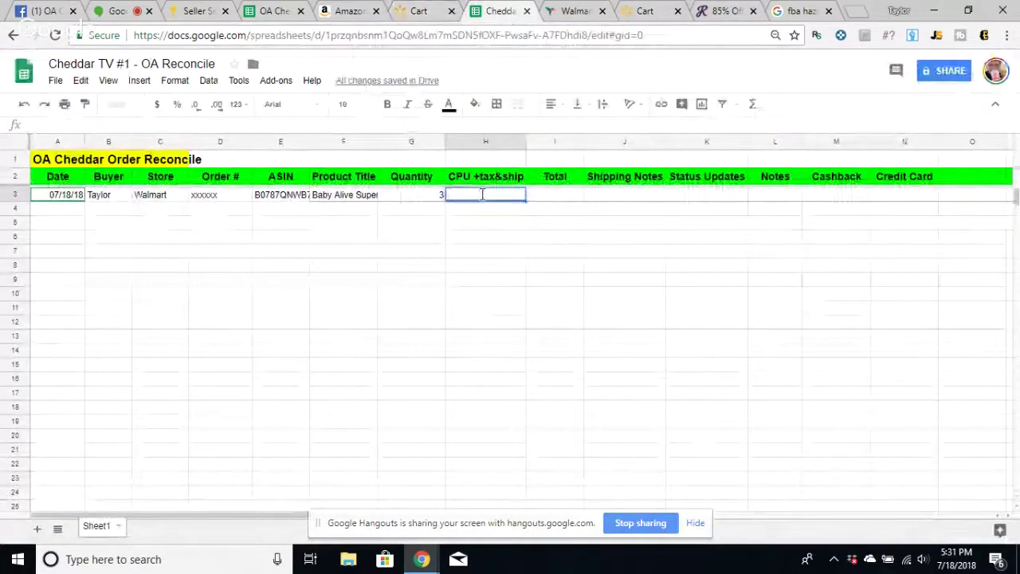
click(421, 11)
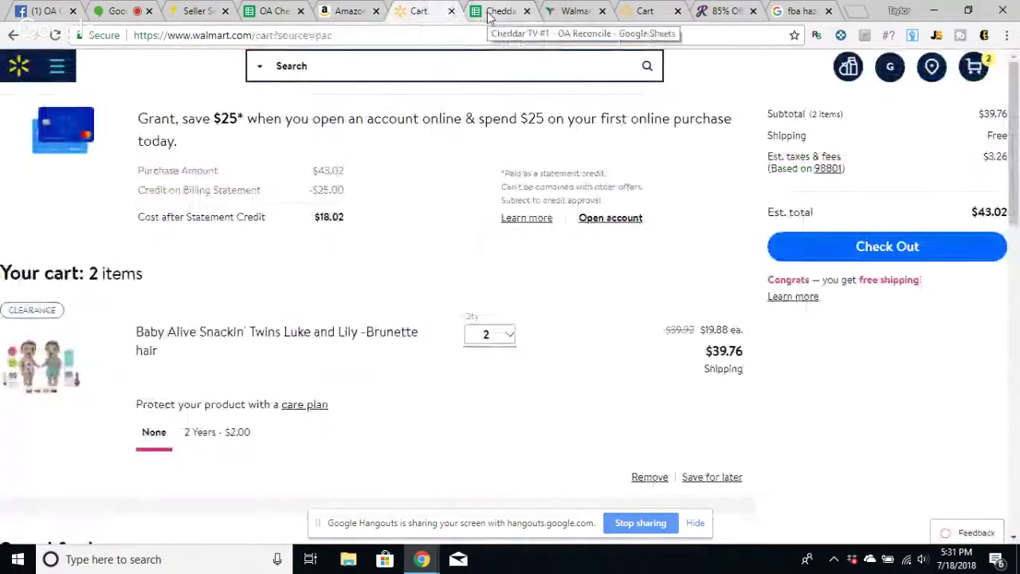
click(489, 13)
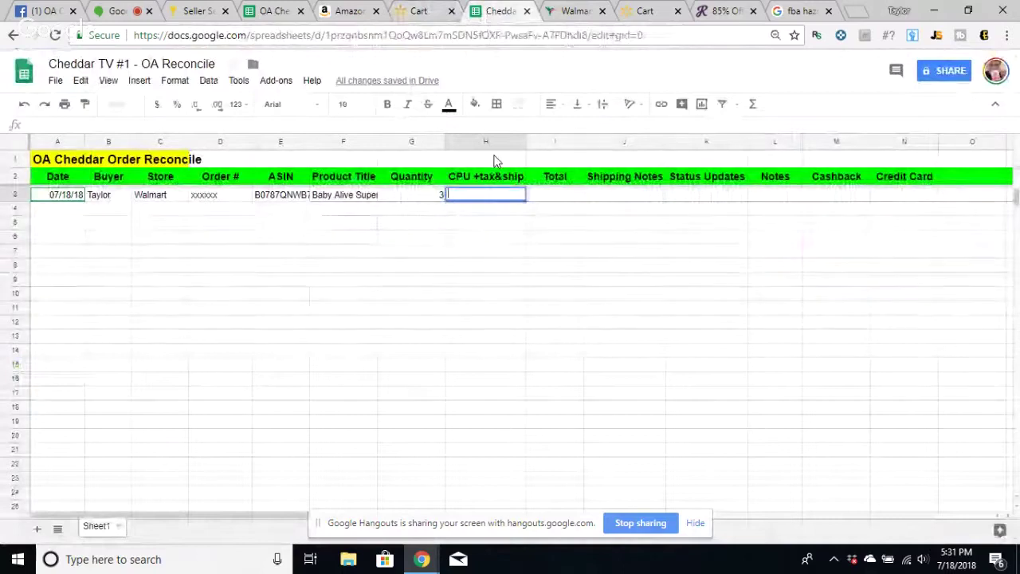
text($19.88)
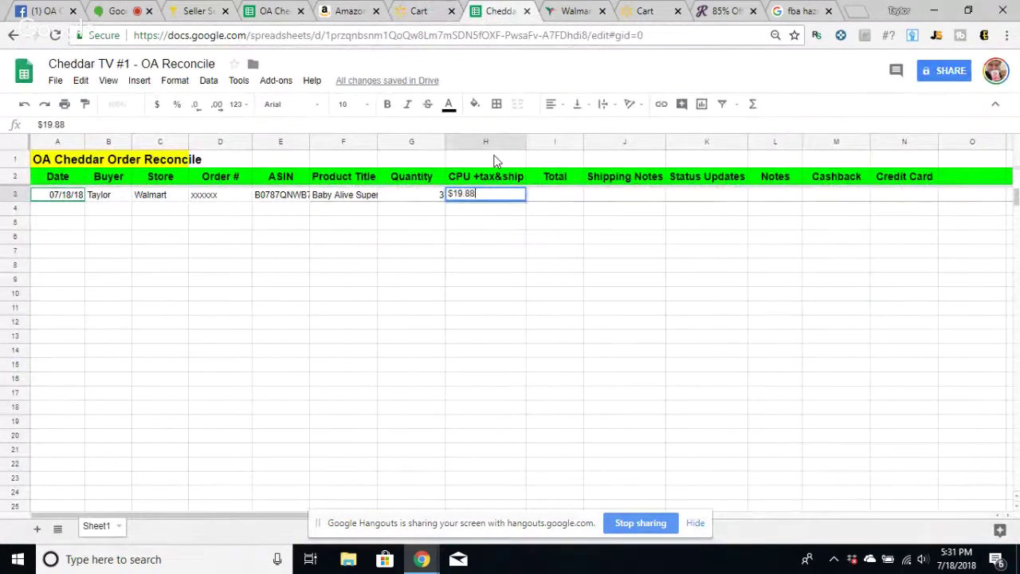
key(Tab)
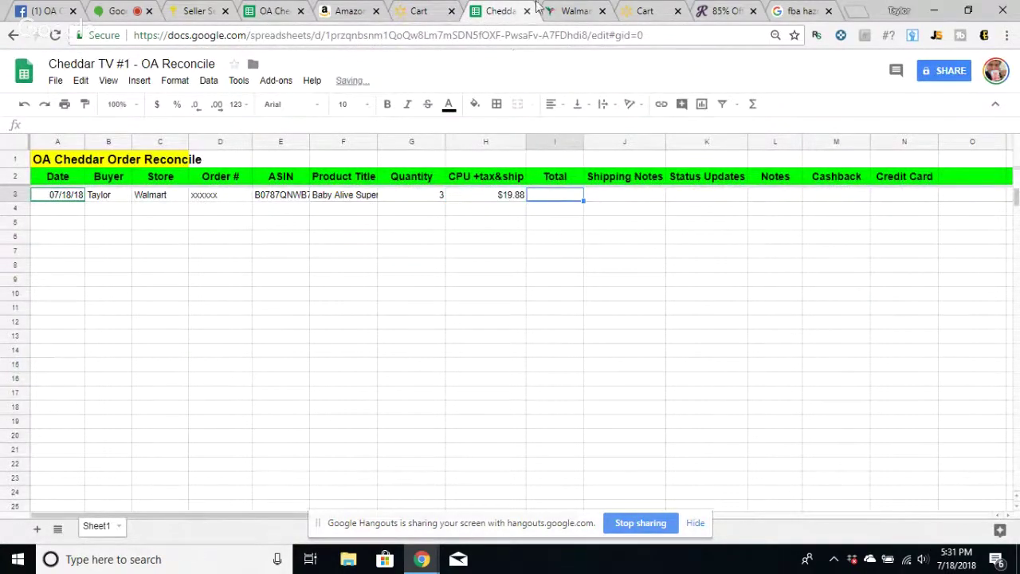
- Check the item quantity in the Walmart cart and set the Quantity in row 3 to 2
click(575, 11)
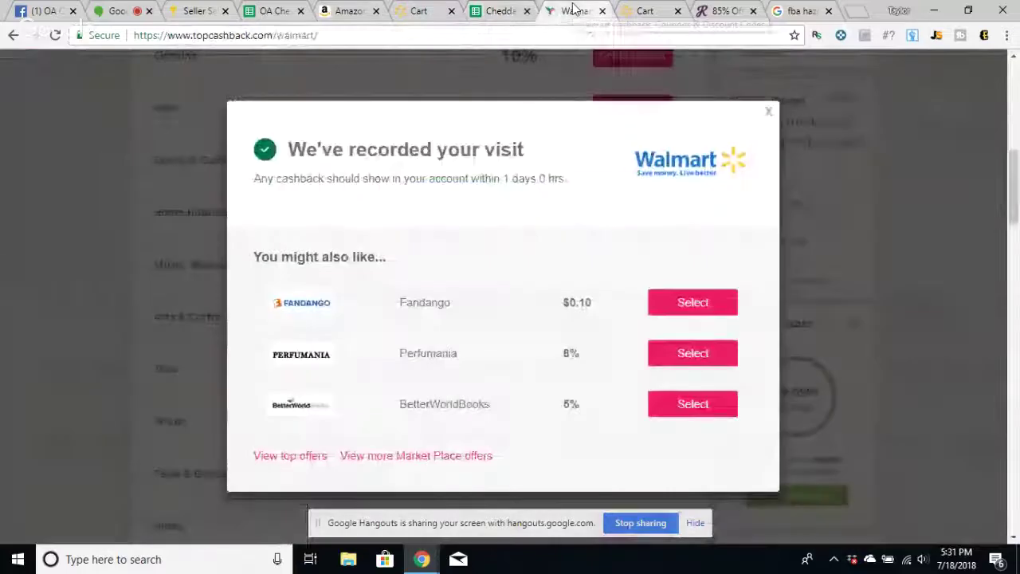
click(503, 13)
click(434, 13)
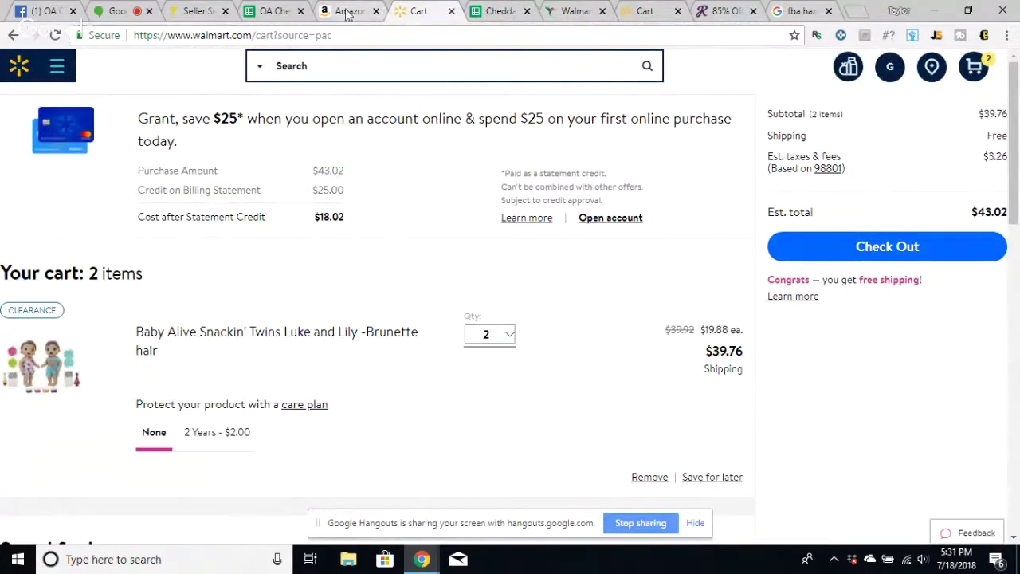
click(499, 11)
click(441, 196)
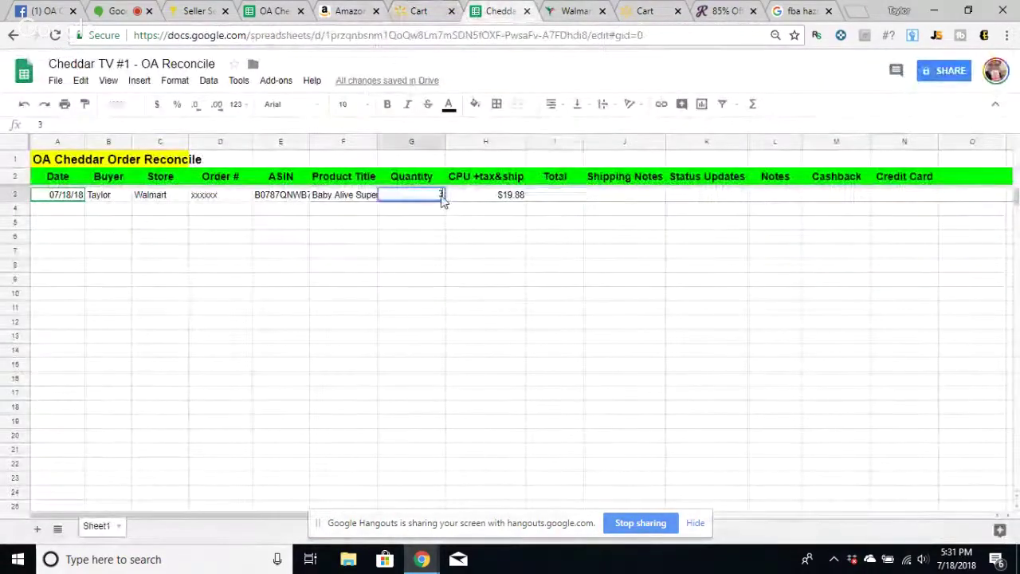
text(2)
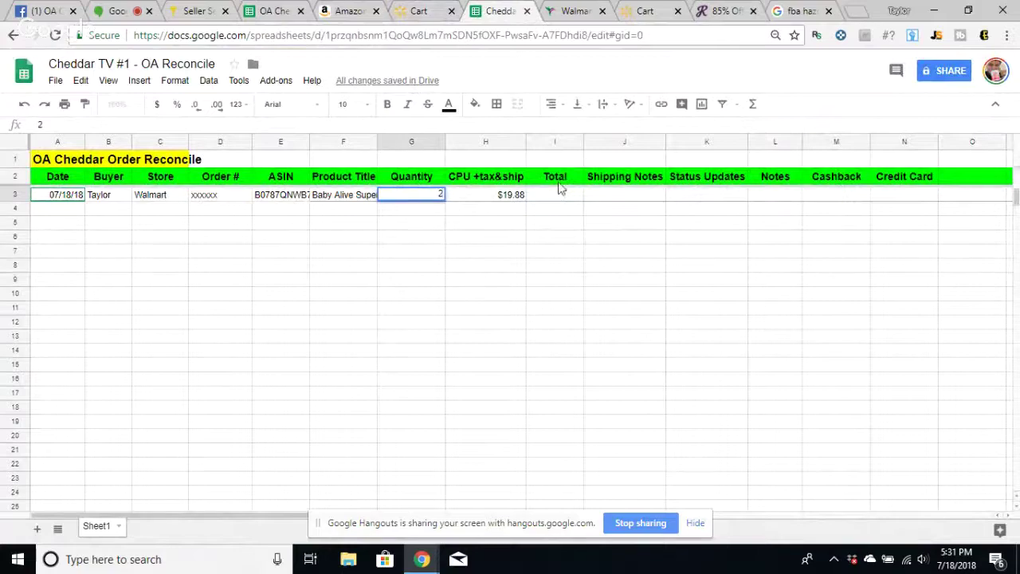
- Enter the Walmart cart subtotal of 39.76 in the Total column of row 3
click(554, 195)
click(436, 12)
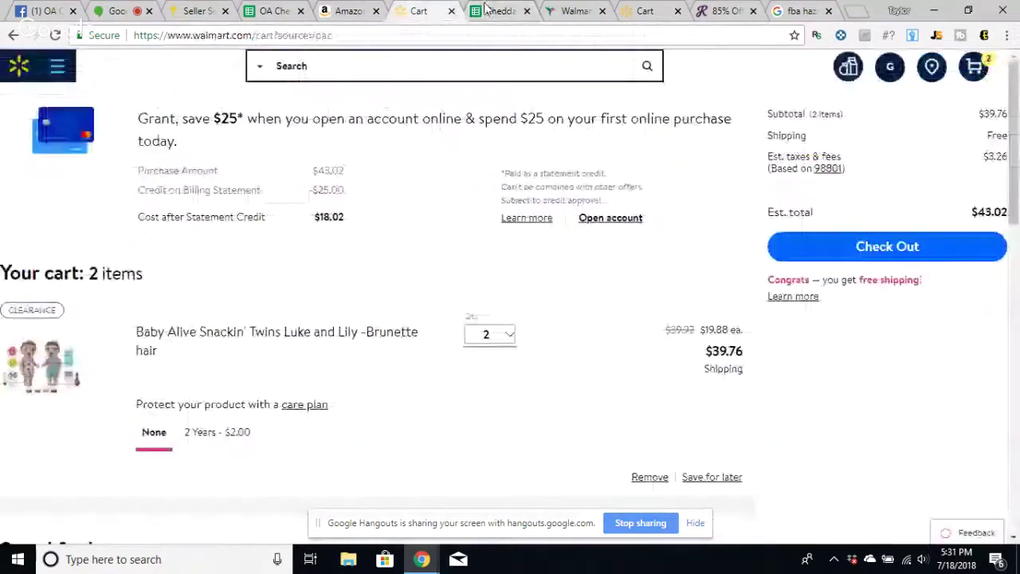
click(483, 13)
text(=G3*H3)
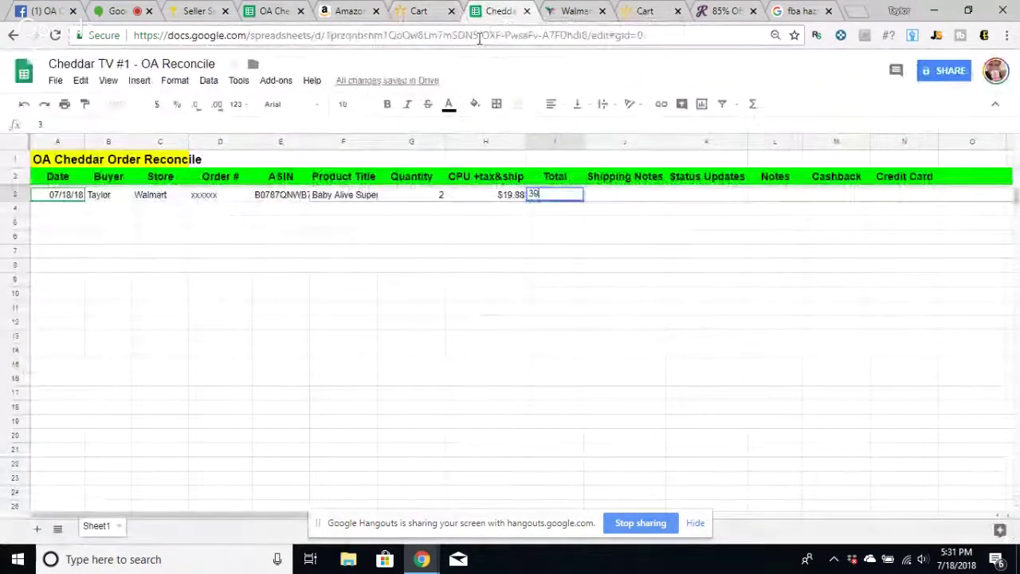
key(Tab)
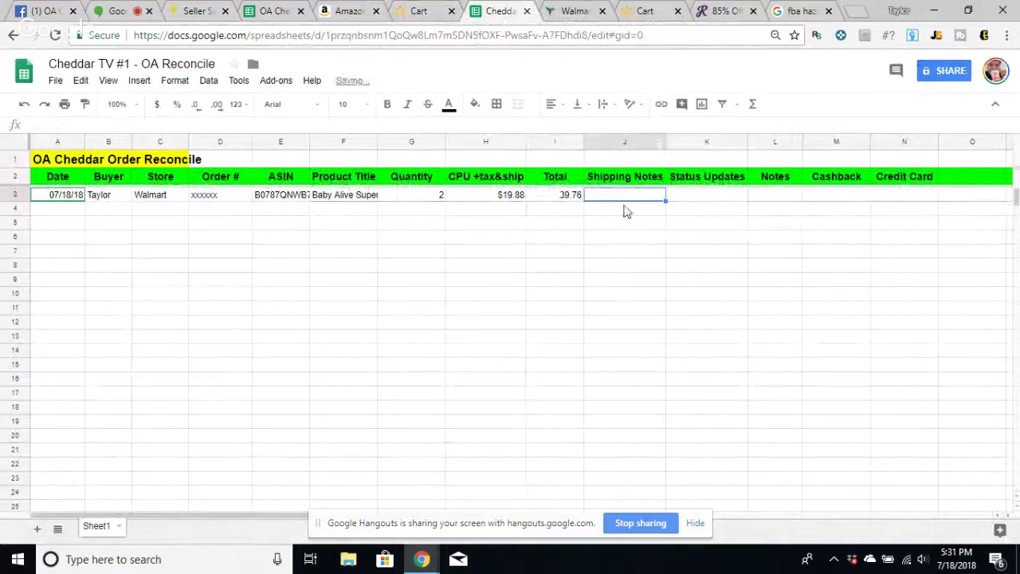
- Enter "Ordered awaiting delivery" in the Shipping Notes column of row 3
text(Or)
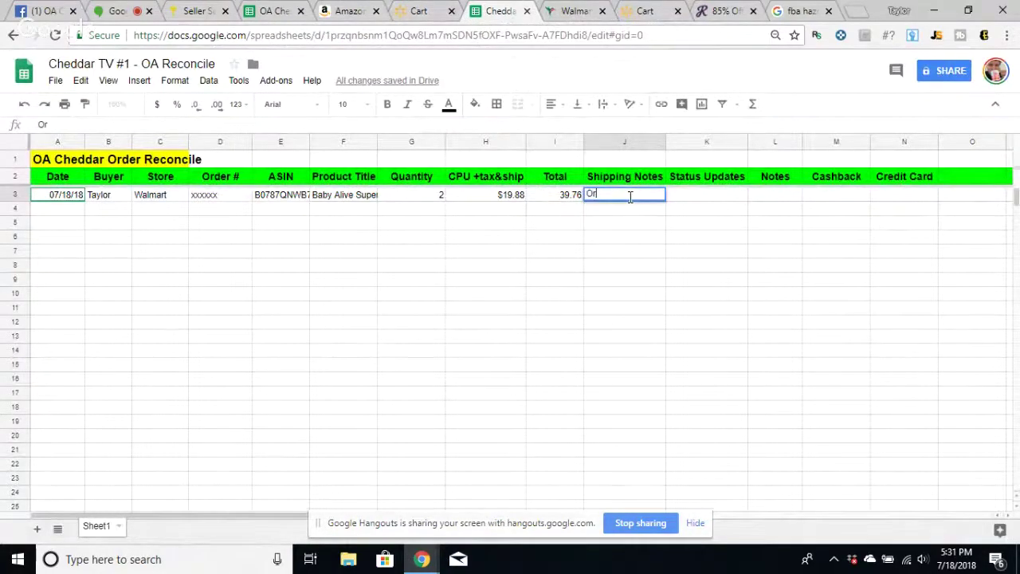
text(dered awaiting delivery)
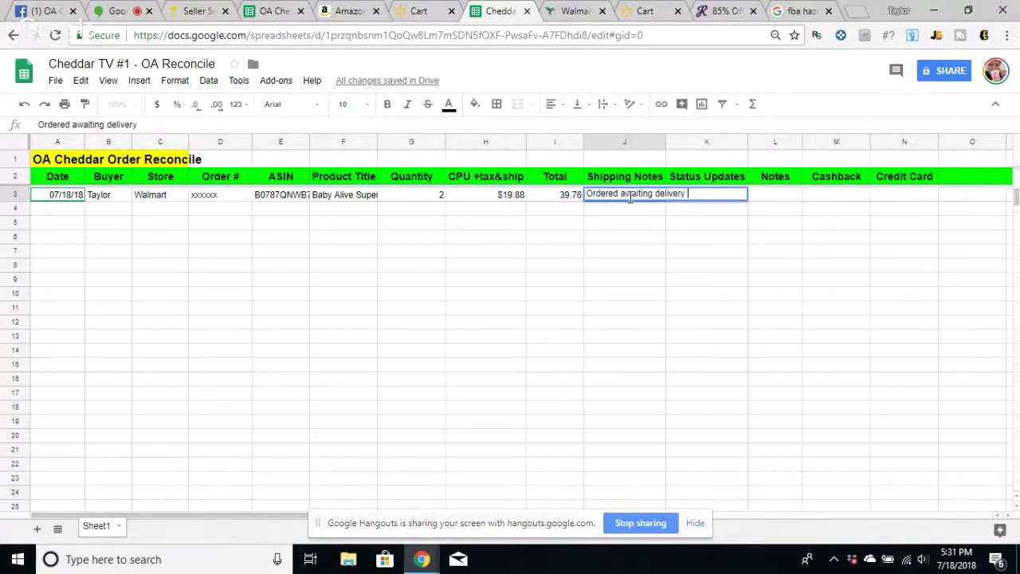
click(694, 239)
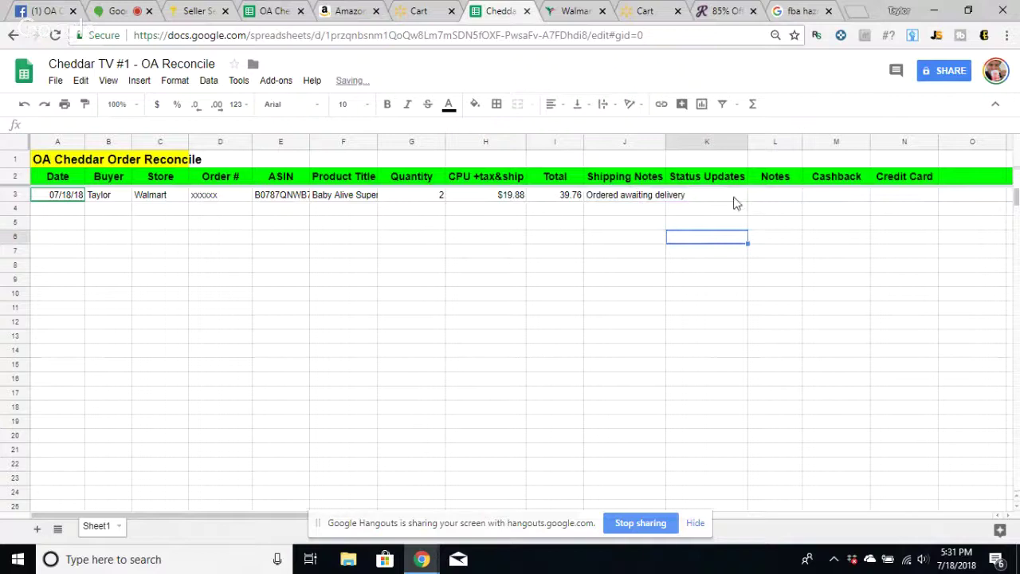
- Enter Top CashBack as the cashback source and Visa as the credit card in row 3
click(828, 198)
text(To)
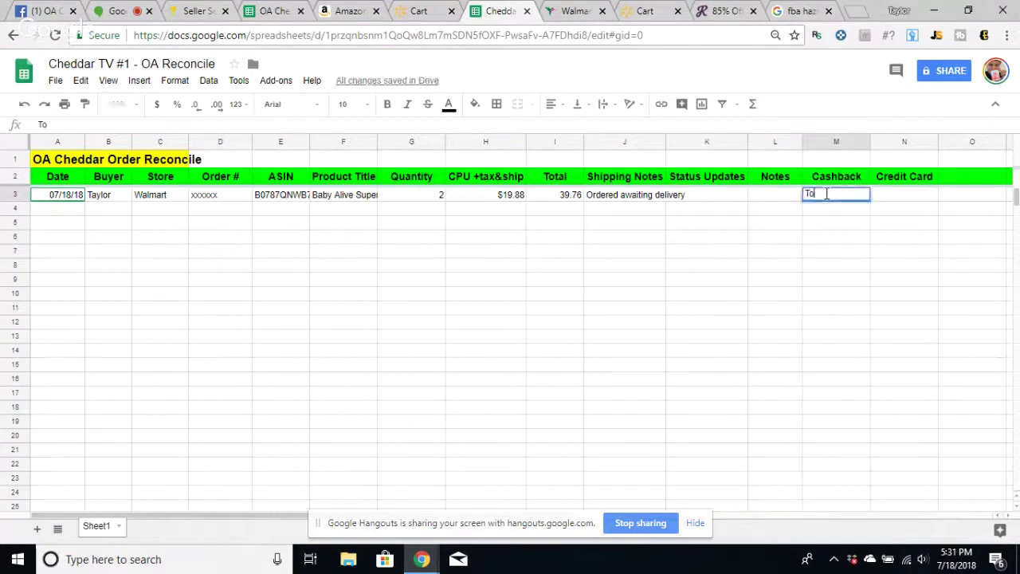
text(p CashBack)
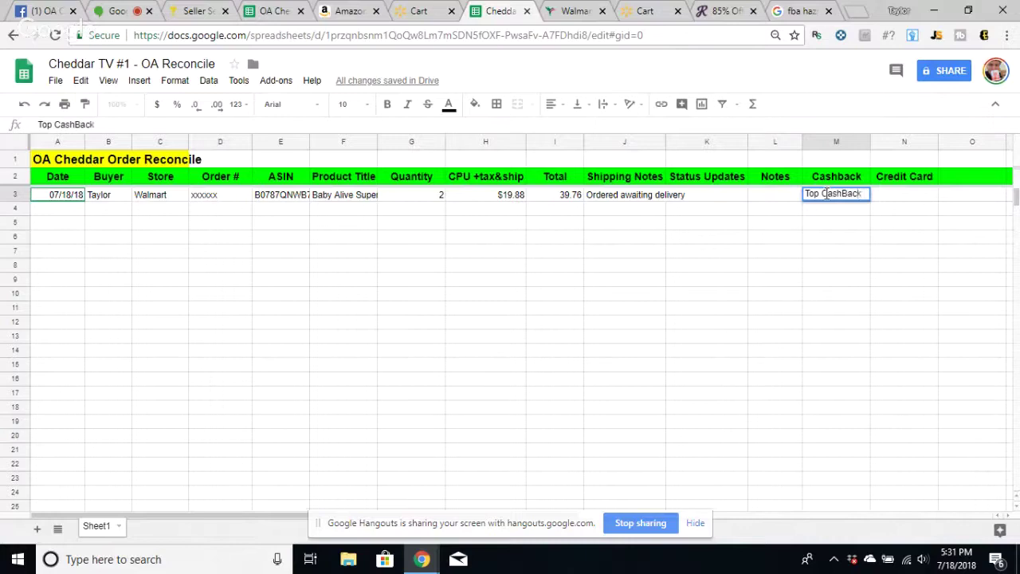
key(Tab)
text(Visa)
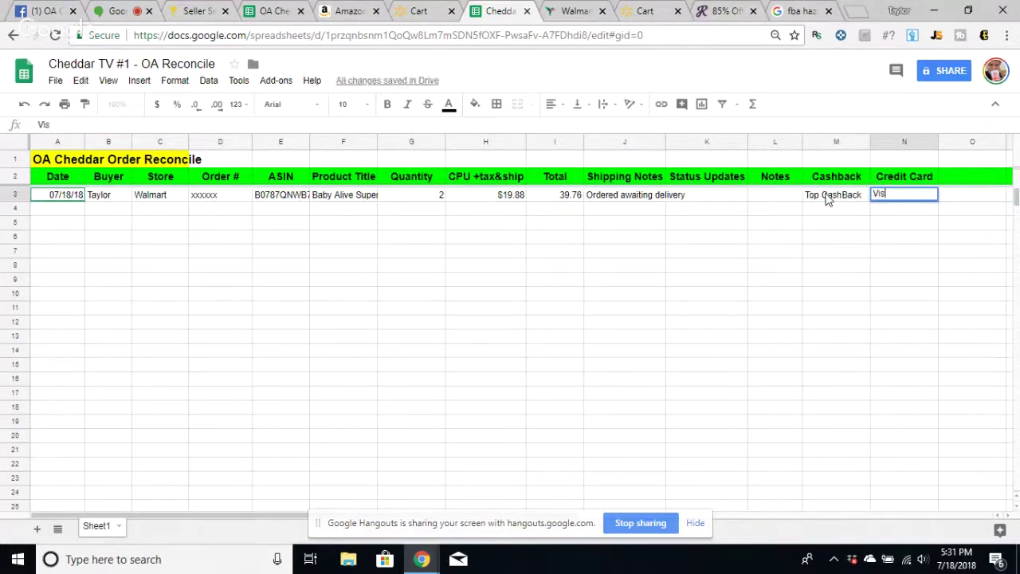
click(729, 238)
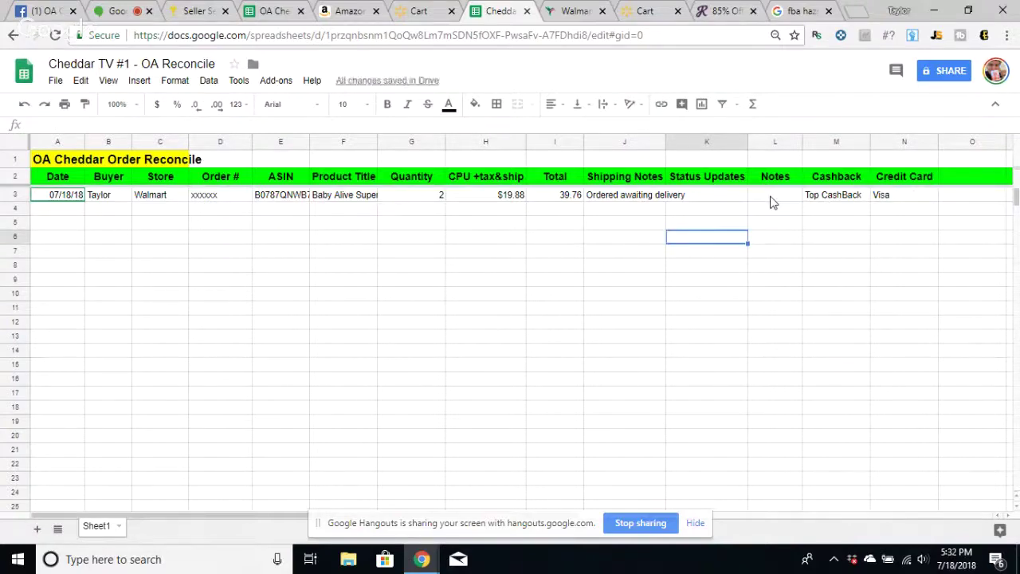
- Enter "Make sure packaging is perfect" in the Notes column of row 3
click(772, 198)
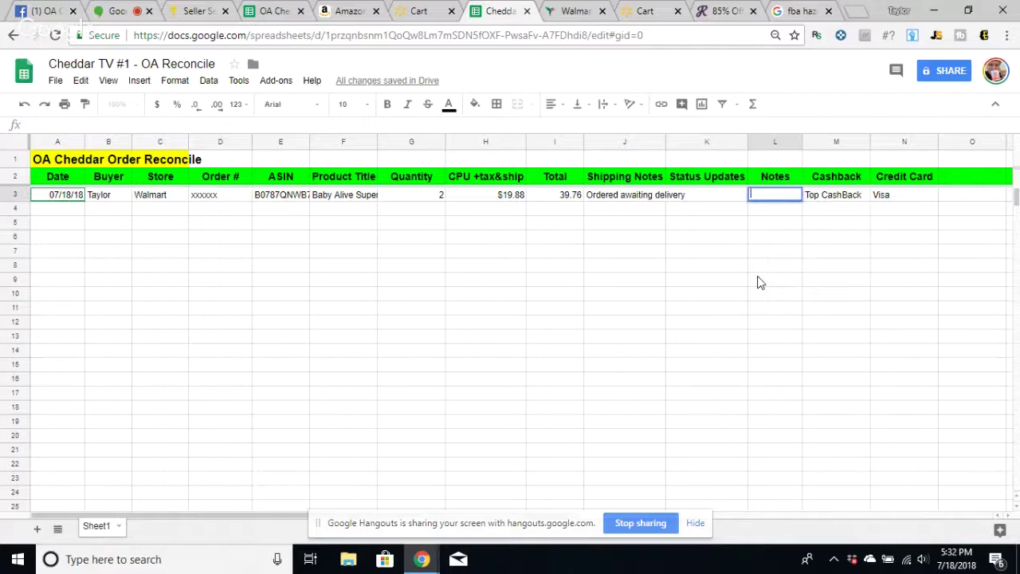
text(Make sure packaging is )
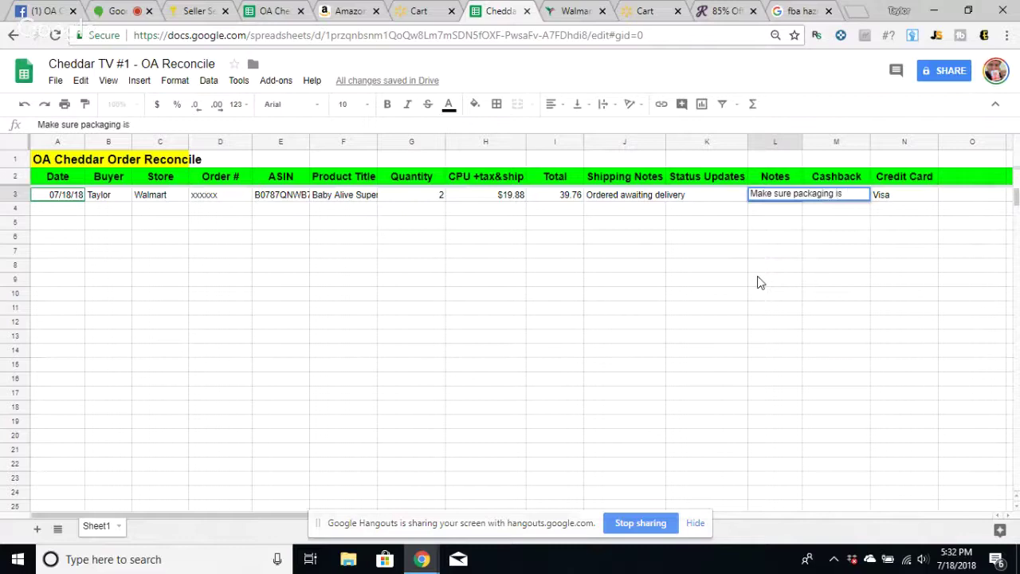
text(perfect)
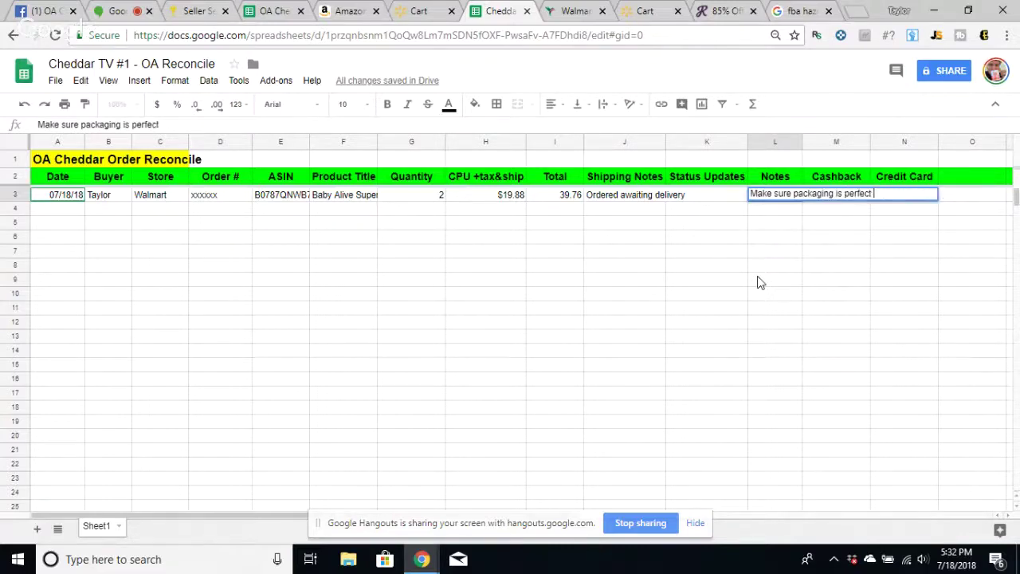
click(759, 282)
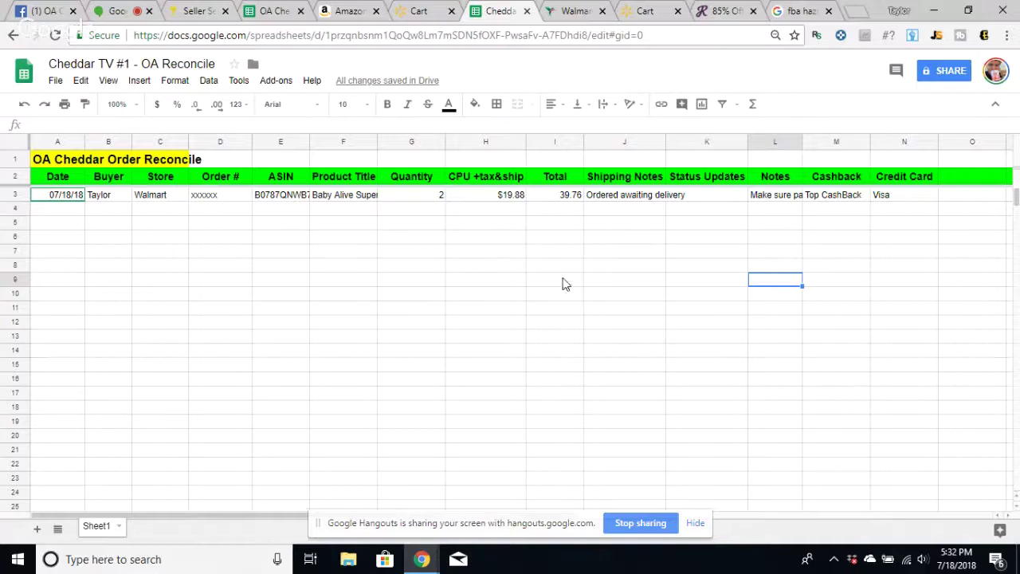
- Enter "Product recieved in full" in the Status Updates column of row 3 and fill that cell with green
click(721, 143)
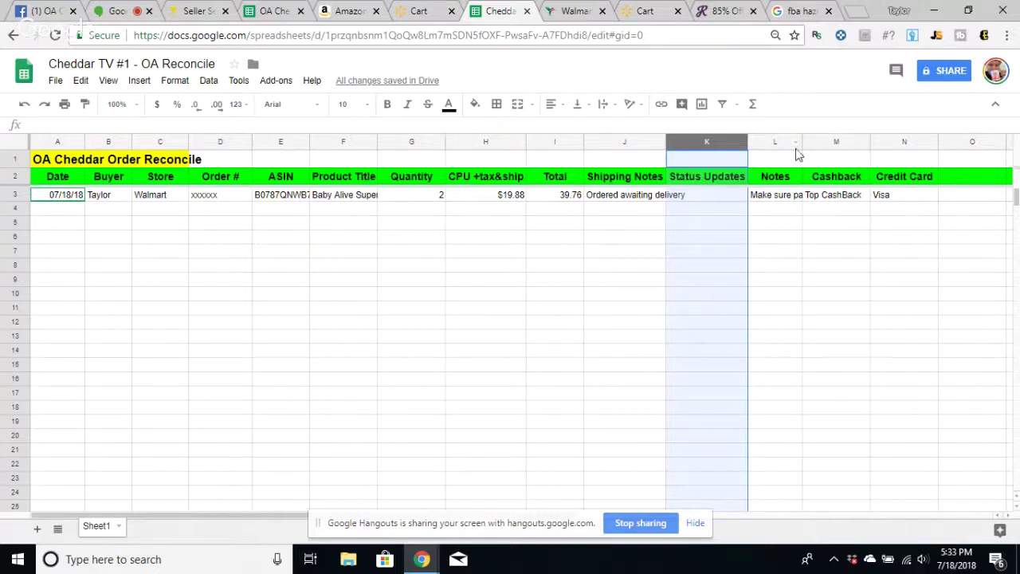
double_click(723, 197)
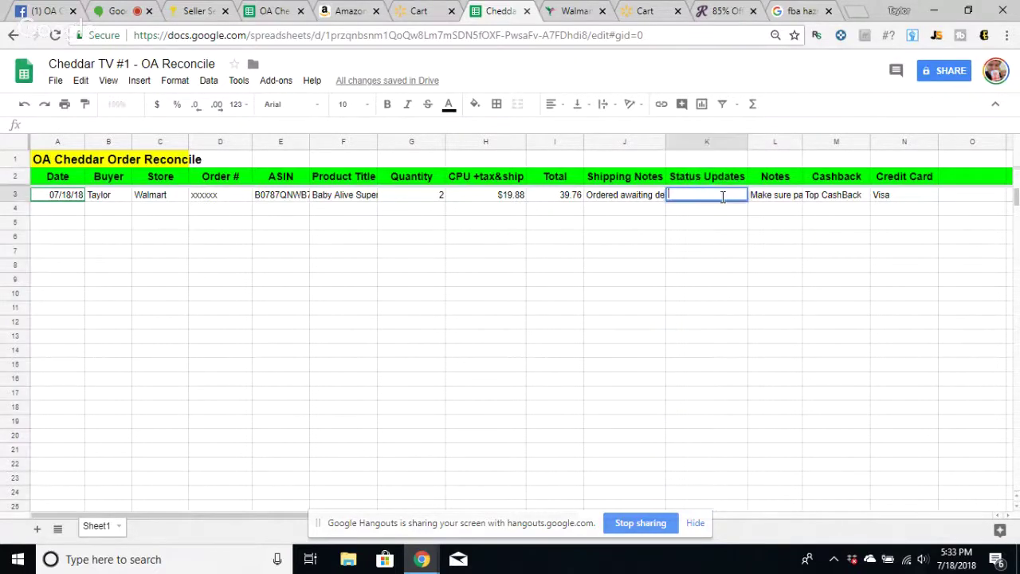
text(Product recieved )
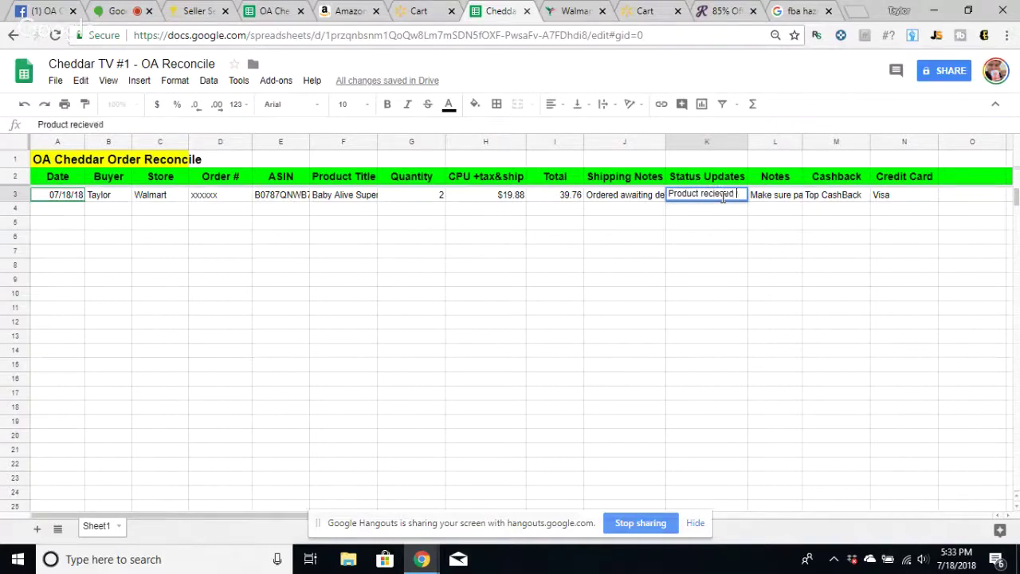
text(in full)
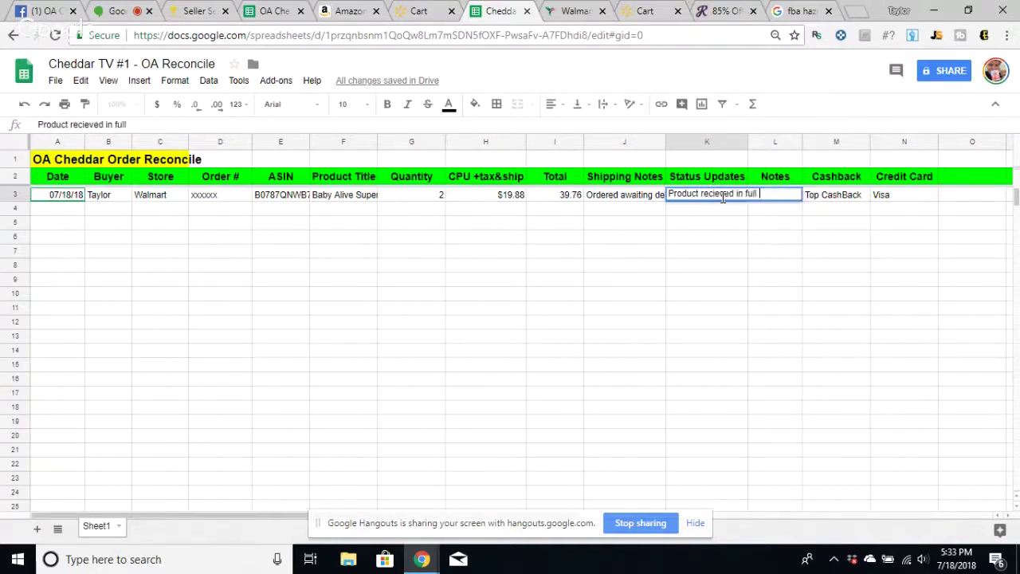
click(474, 108)
click(775, 279)
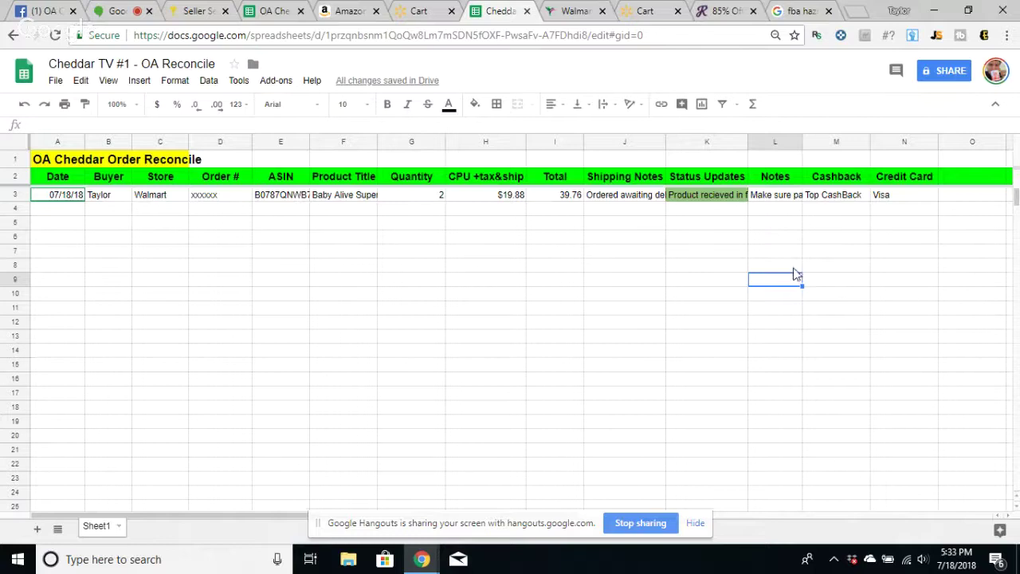
- Fit the Status Updates and Notes columns to their contents, and narrow the Notes column slightly
double_click(748, 142)
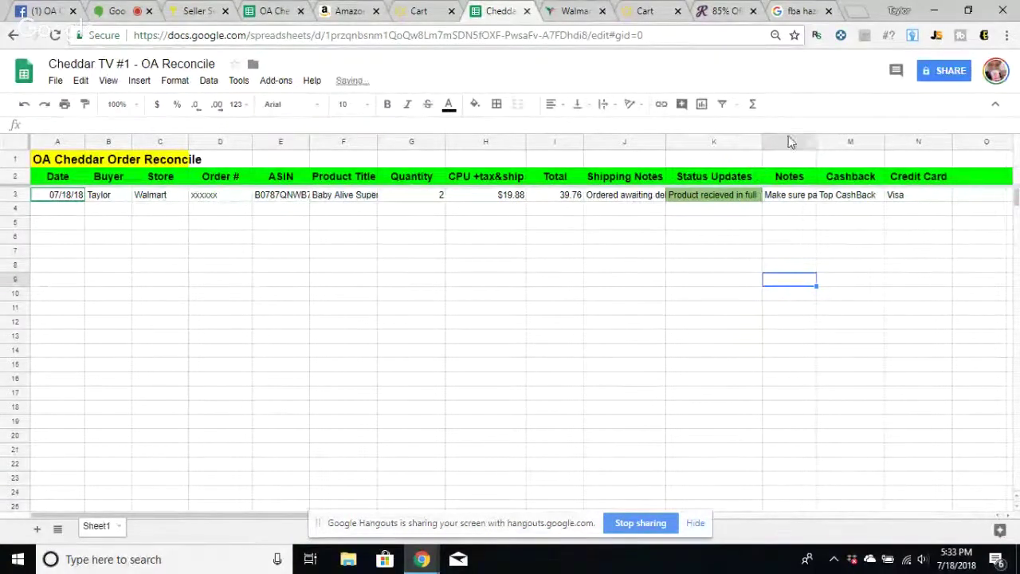
click(792, 252)
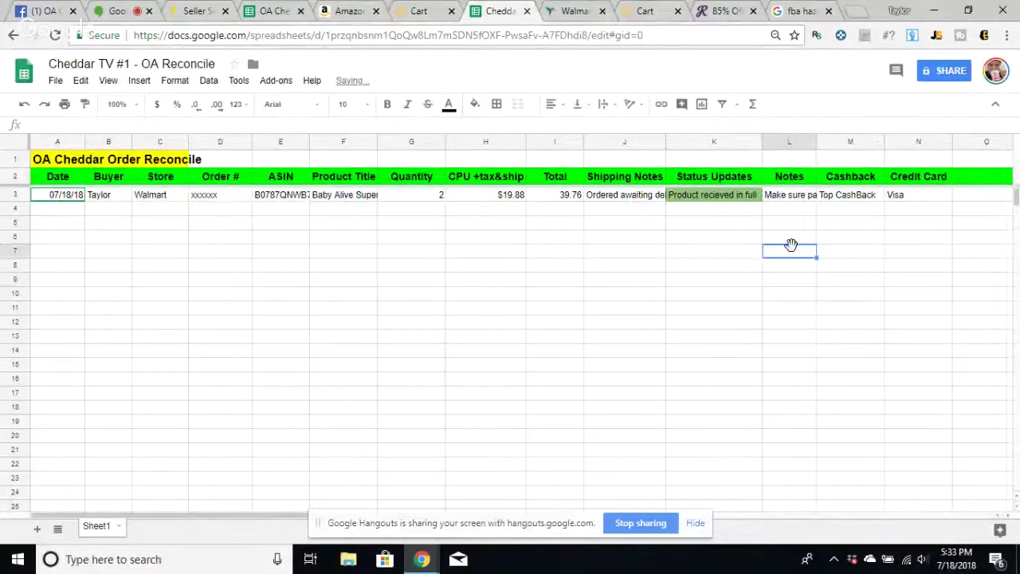
double_click(816, 142)
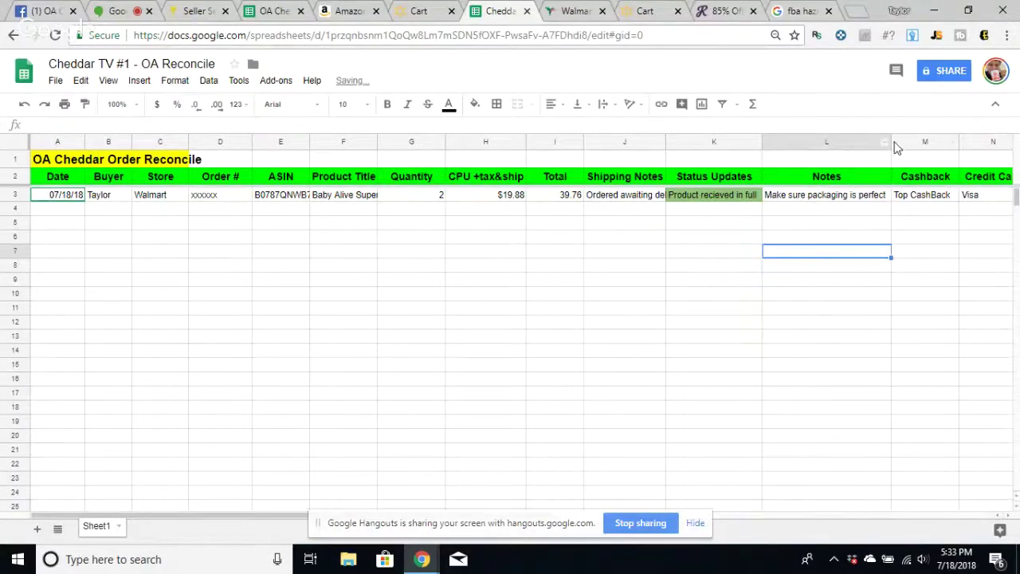
drag(892, 142, 873, 142)
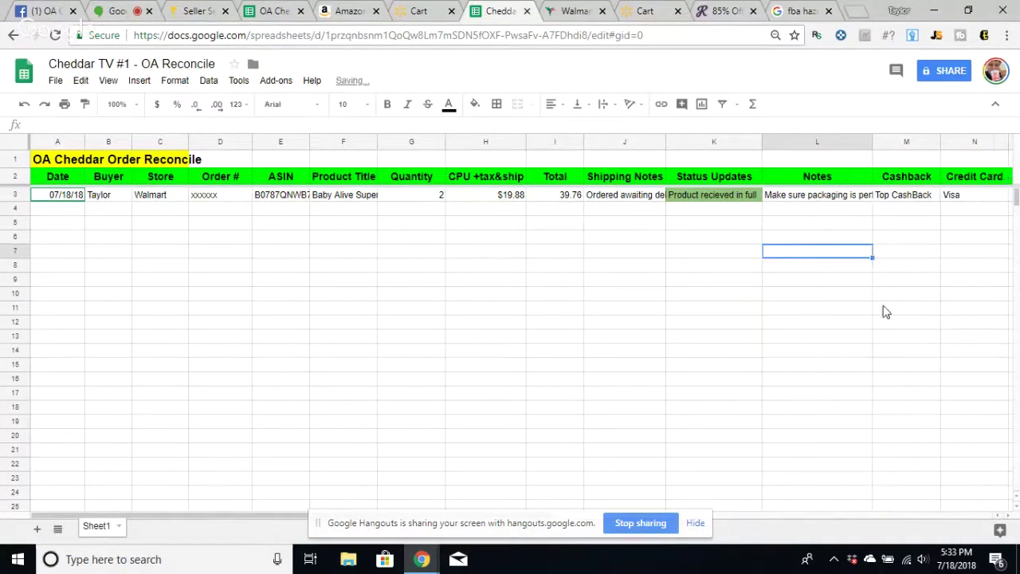
click(795, 341)
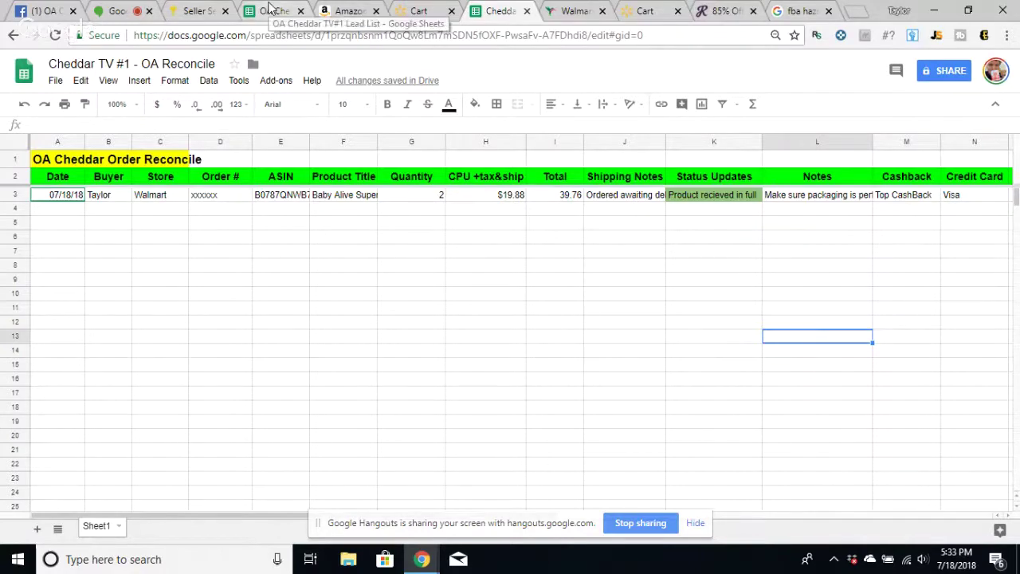
- Add three blank sheets to the OA Cheddar TV#1 Lead List, return to Sheet1 and hide the screen-sharing notice
click(270, 10)
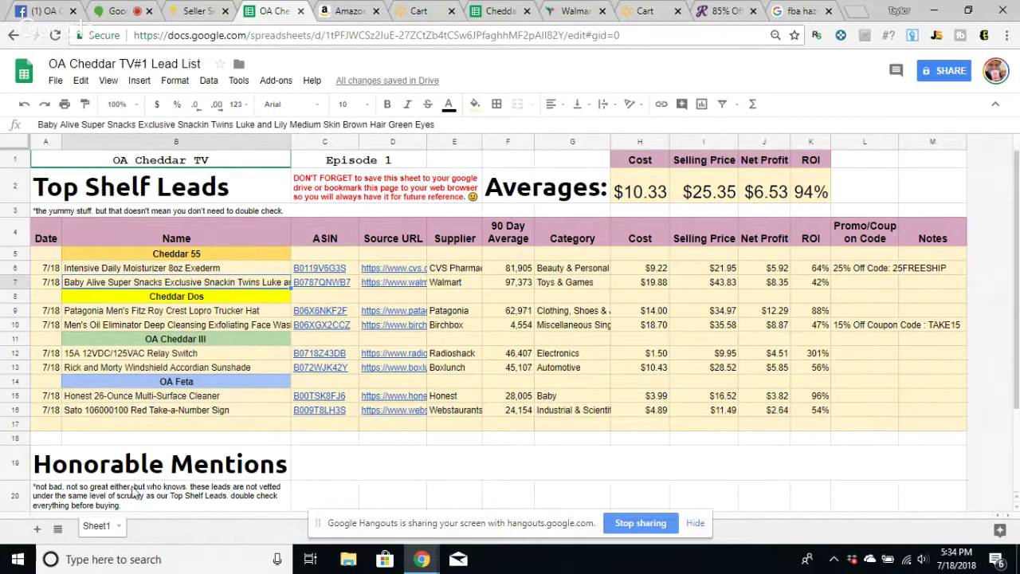
click(39, 529)
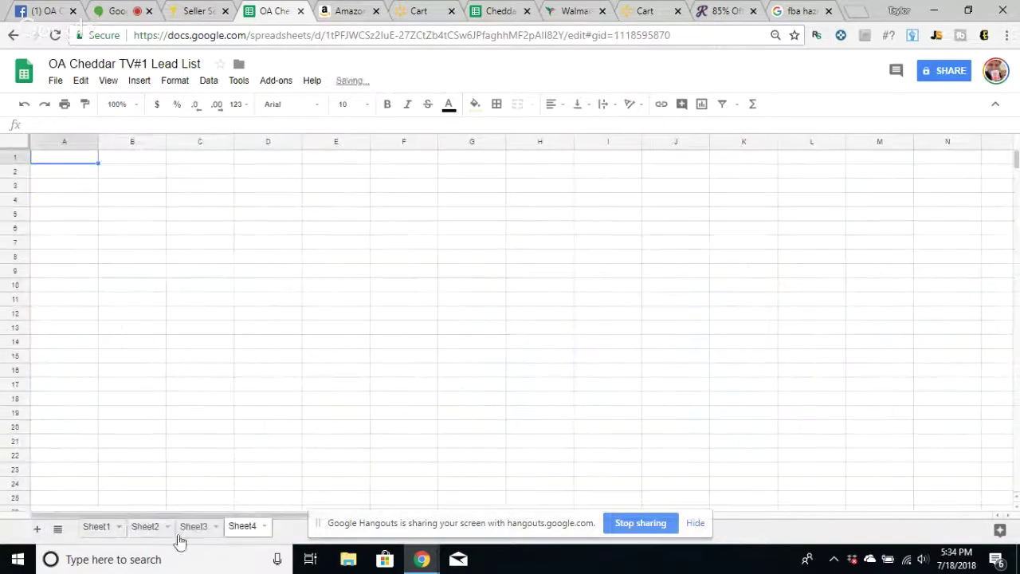
click(97, 527)
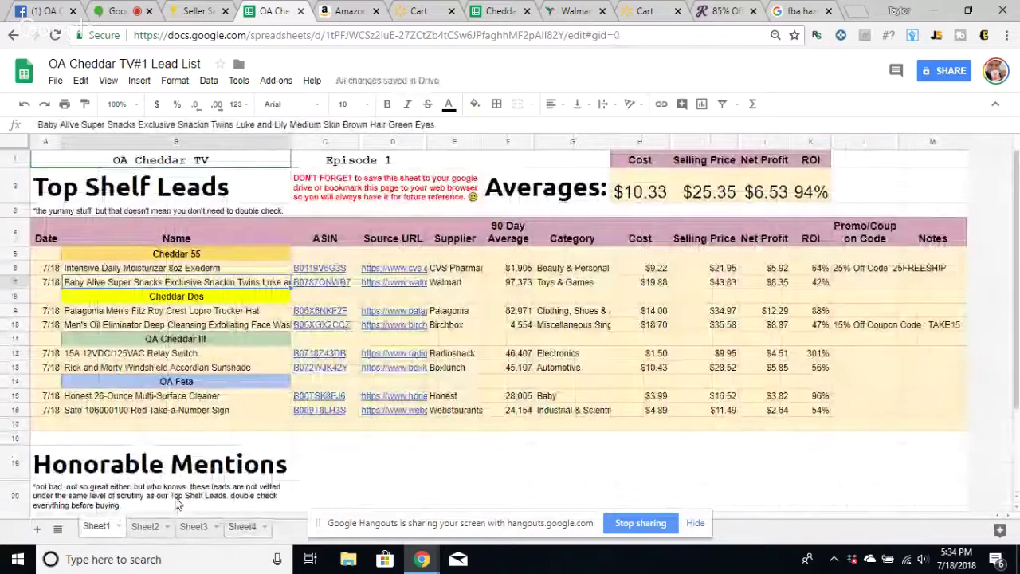
click(695, 523)
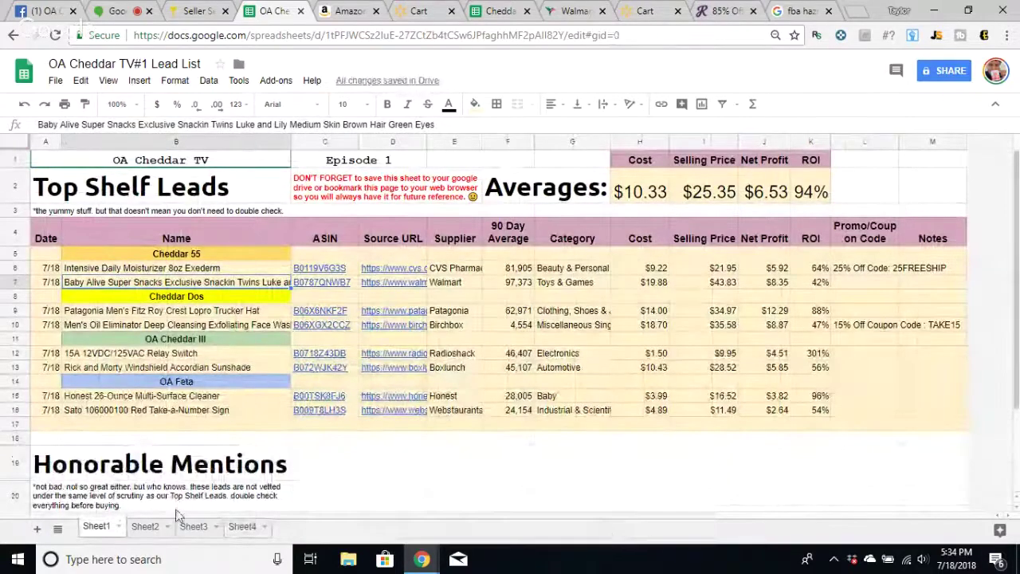
- Rename Sheet1 of the lead list as 07/18/2018
click(118, 527)
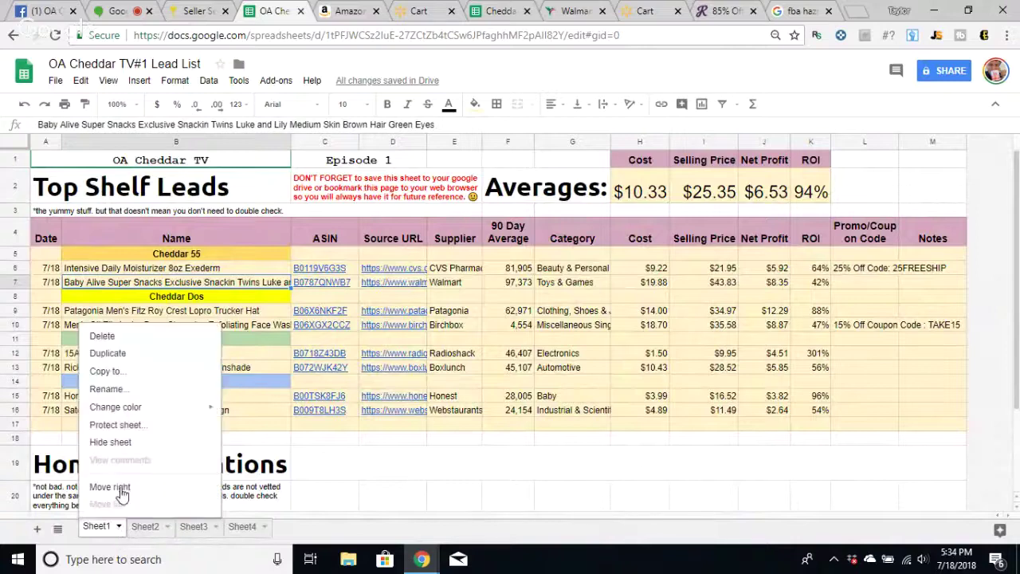
click(106, 388)
text(07/18/18)
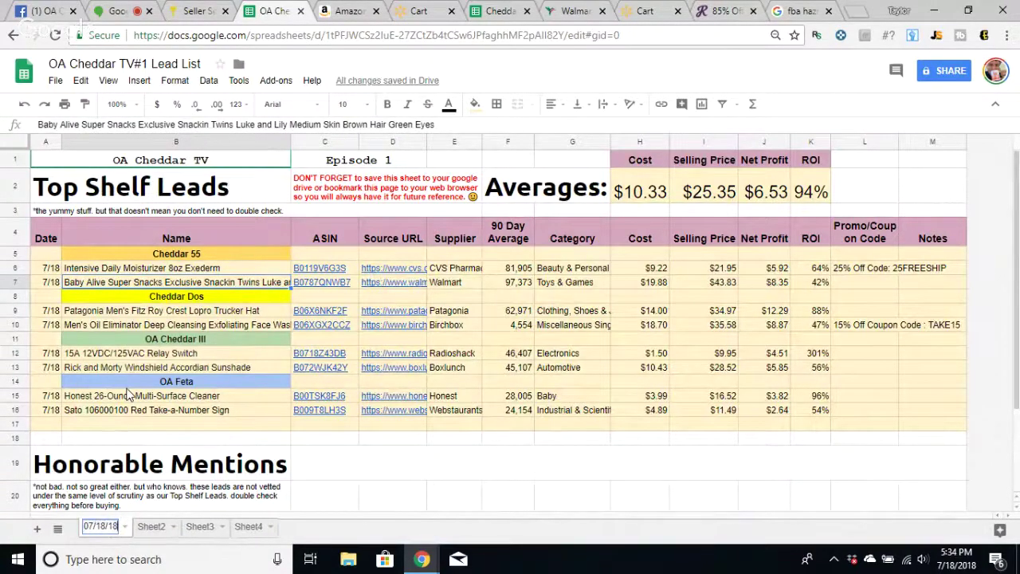
key(BackSpace)
key(BackSpace)
text(2018)
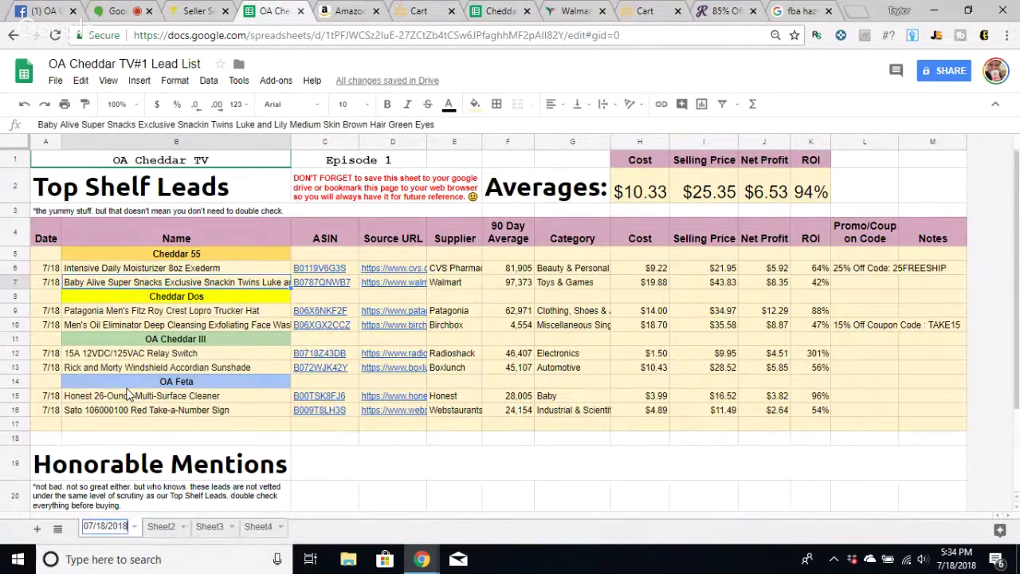
key(Return)
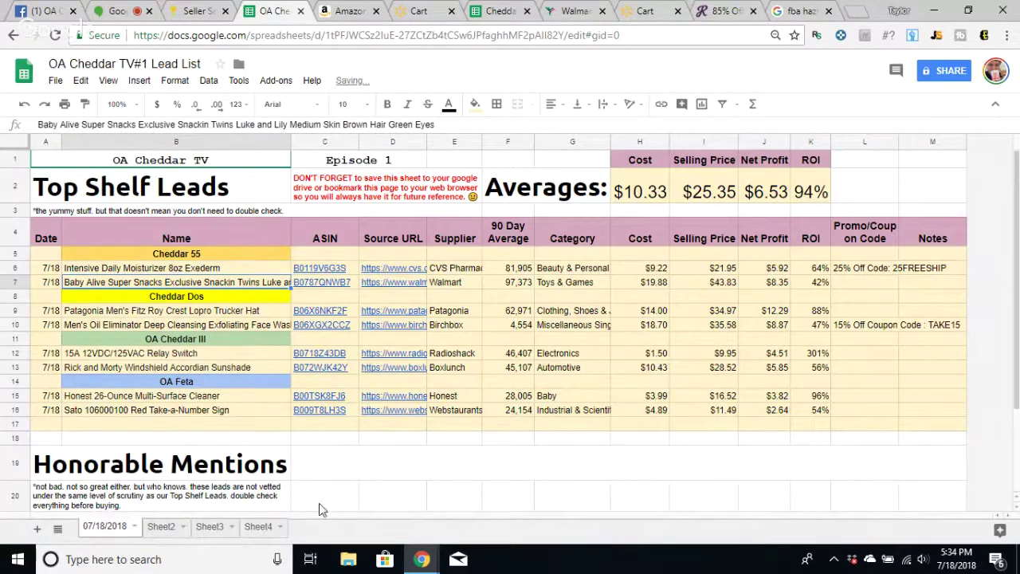
click(160, 527)
right_click(161, 530)
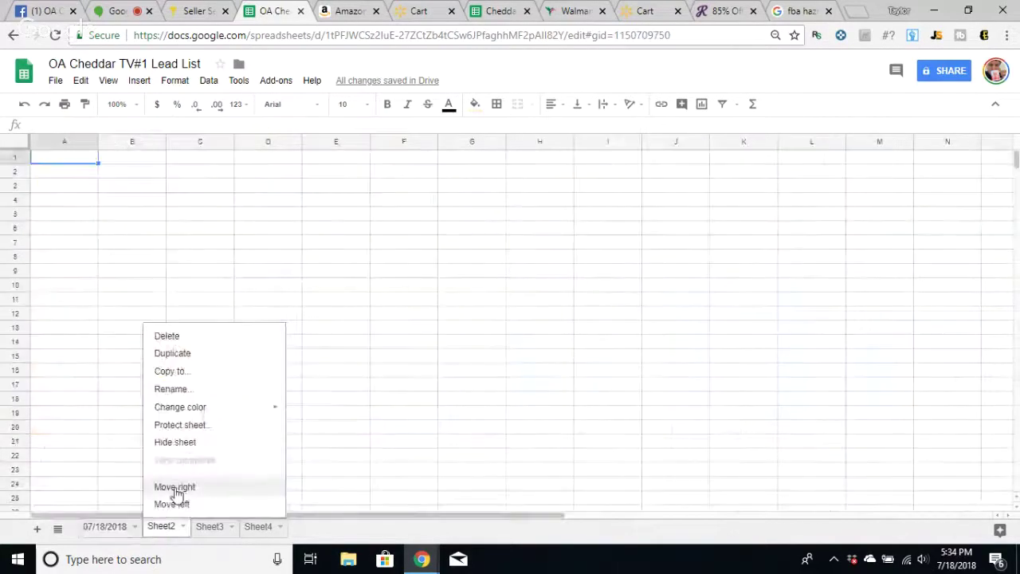
click(102, 531)
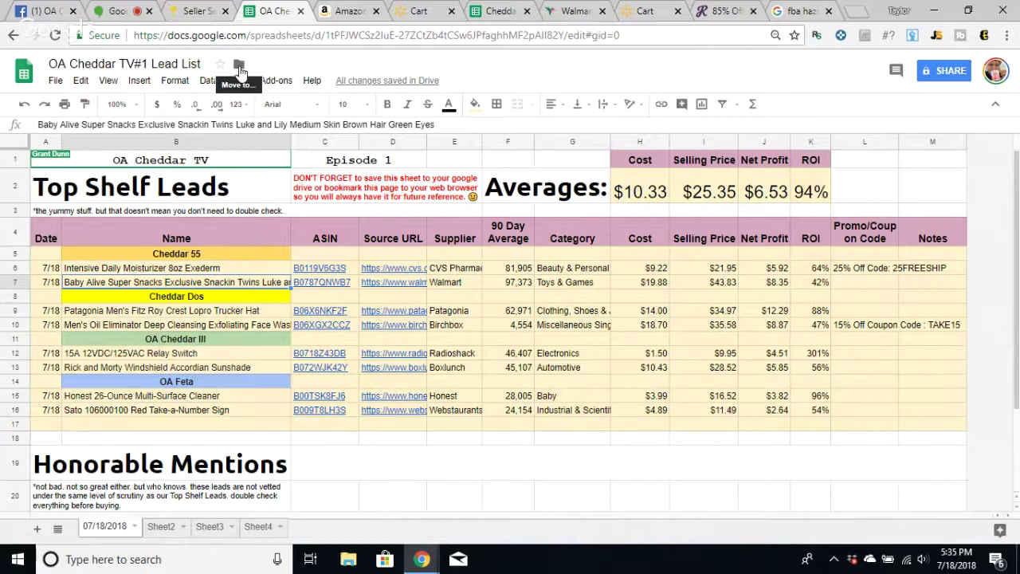
- Create a new folder named "Past OA Cheddar Leads" in My Drive from the lead list's move options
click(239, 67)
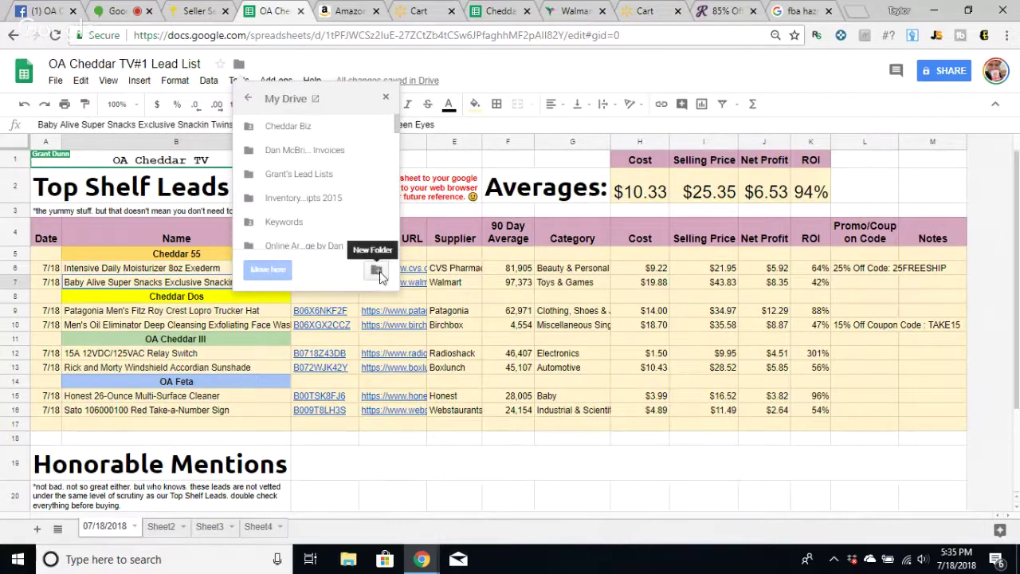
click(376, 271)
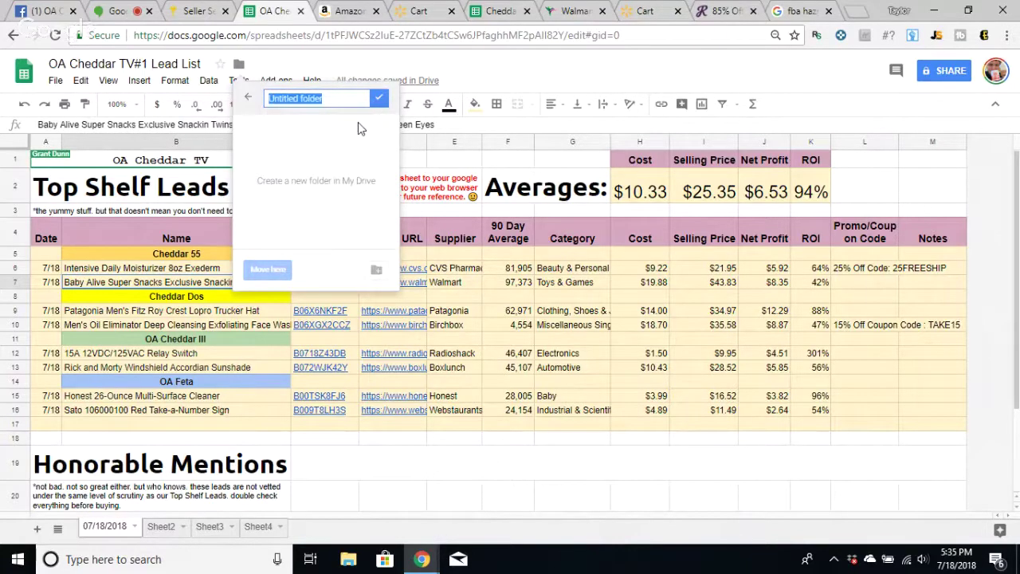
text(Cheddar)
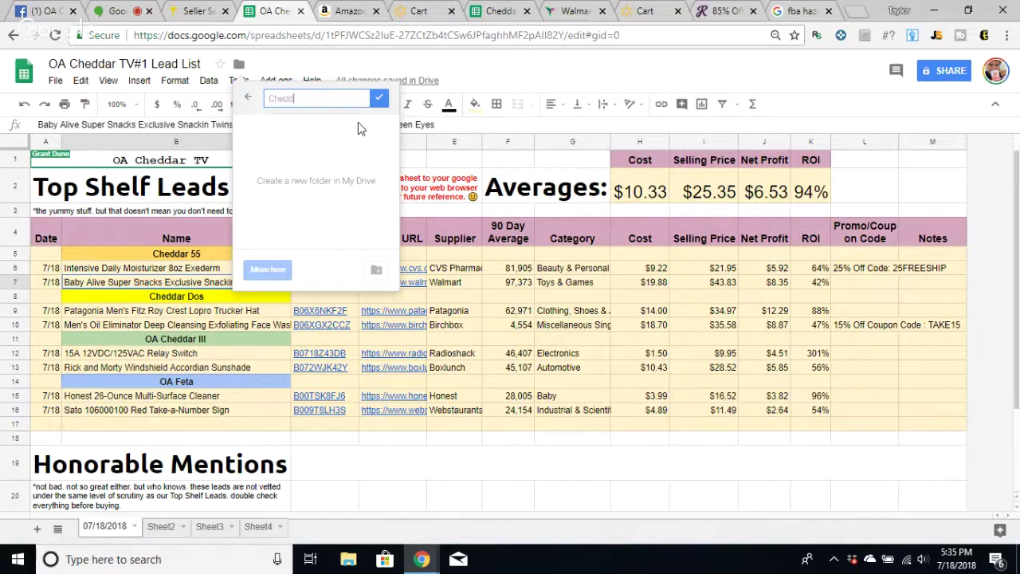
key(BackSpace)
key(BackSpace)
key(BackSpace)
key(BackSpace)
key(BackSpace)
key(BackSpace)
key(BackSpace)
text(Past OA )
text(Cheddar)
text( Leads)
key(Return)
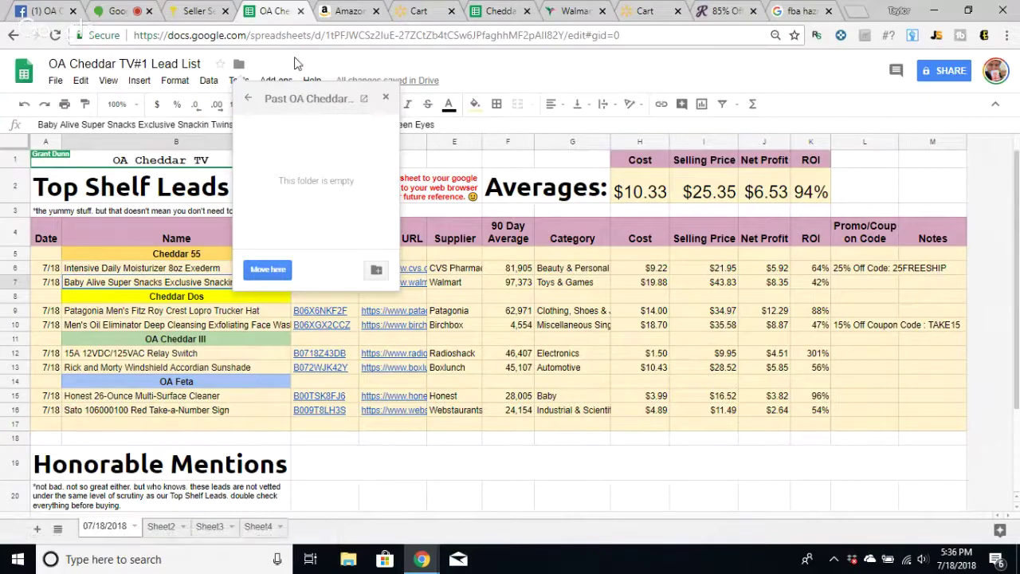
- Look over the Google Sheets home list and the available Google apps, and return to the lead list
click(25, 75)
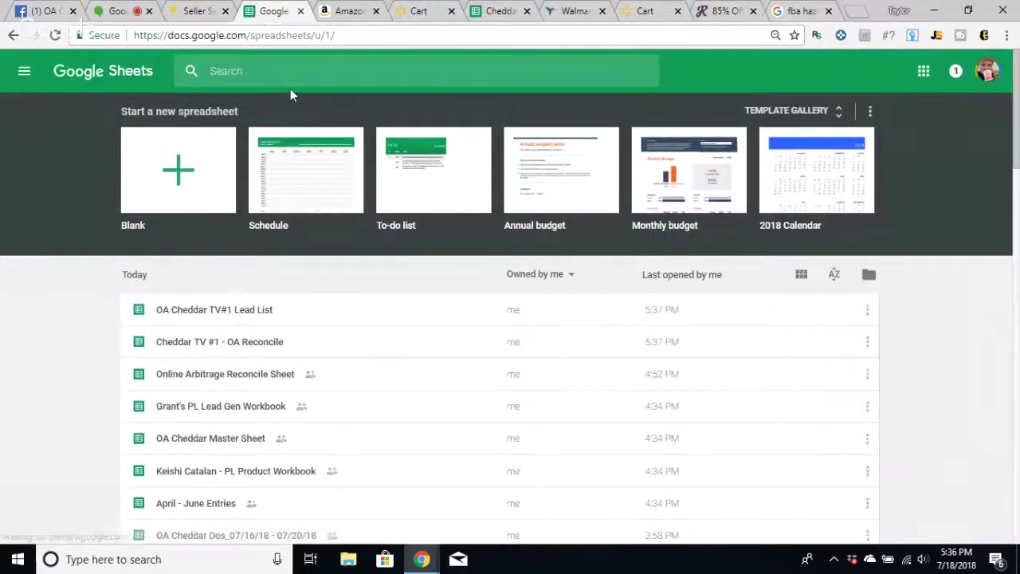
drag(340, 345, 296, 324)
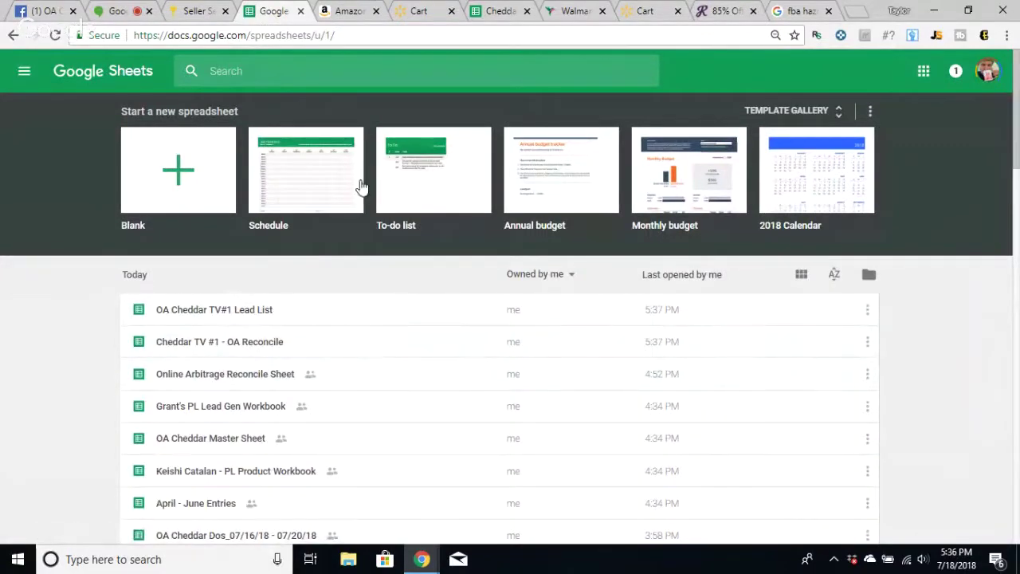
click(923, 74)
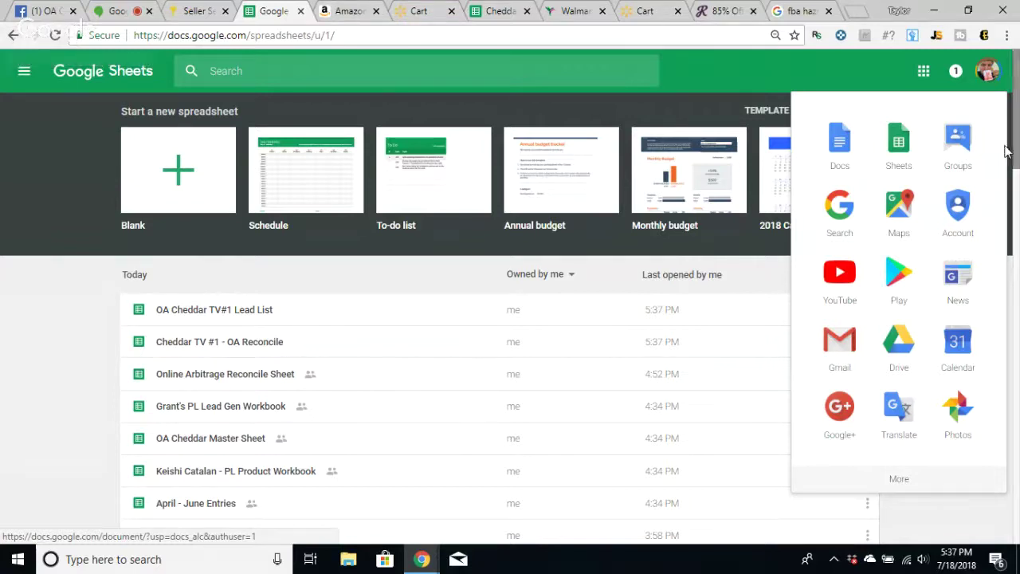
click(11, 38)
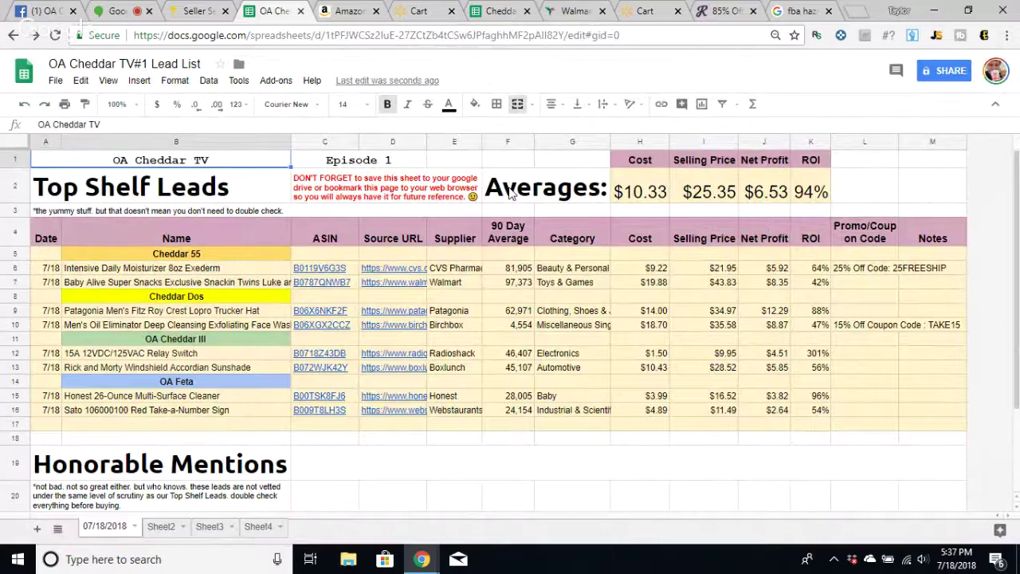
- Review the Walmart cart and the OA Reconcile spreadsheet, and close the reconcile spreadsheet
click(420, 11)
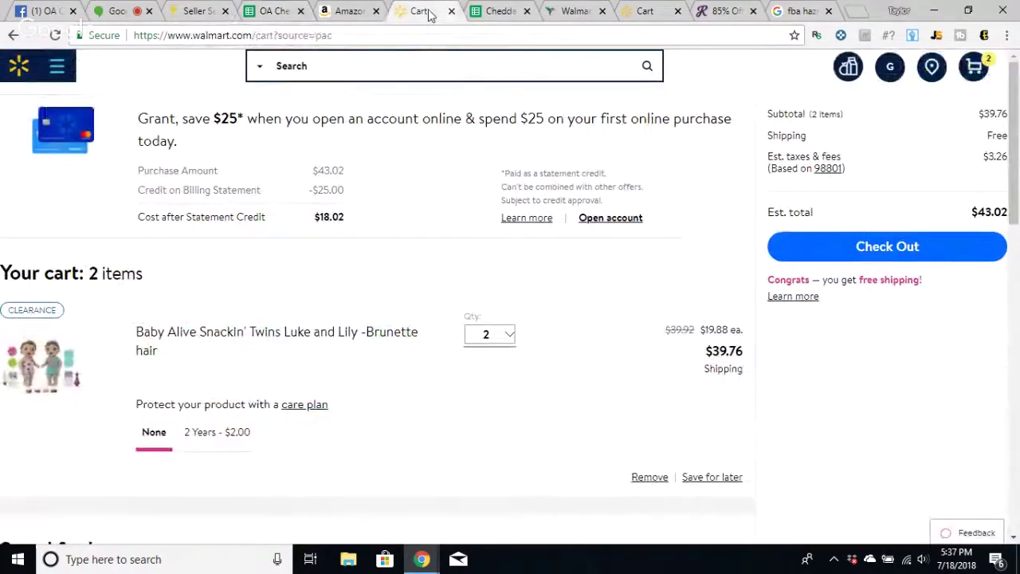
click(502, 12)
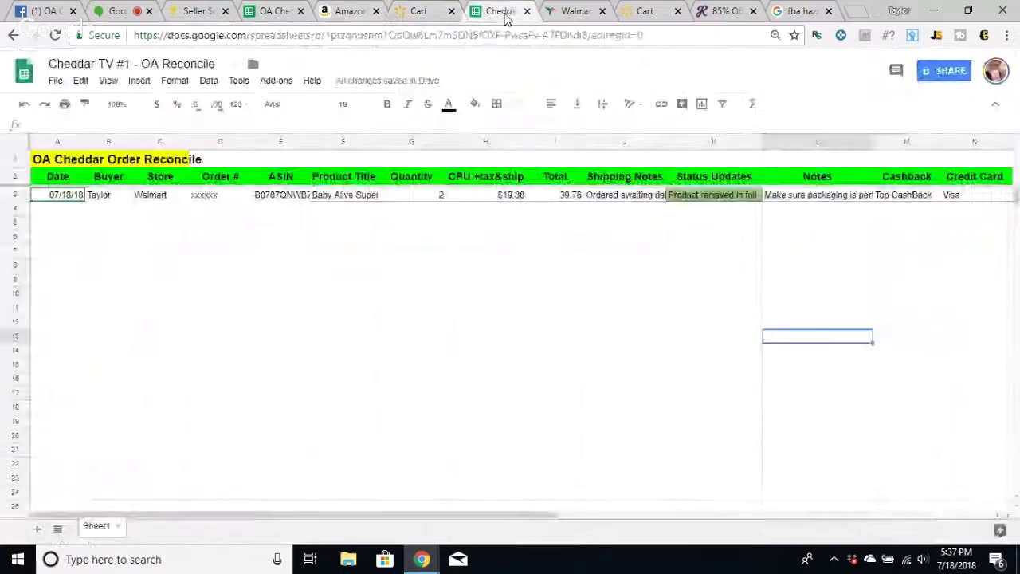
click(496, 238)
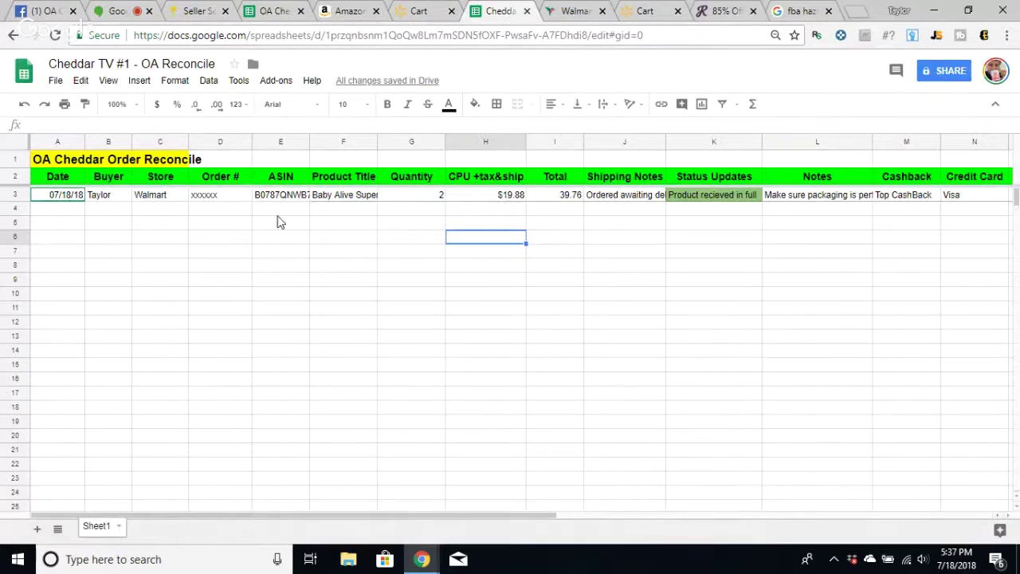
click(527, 12)
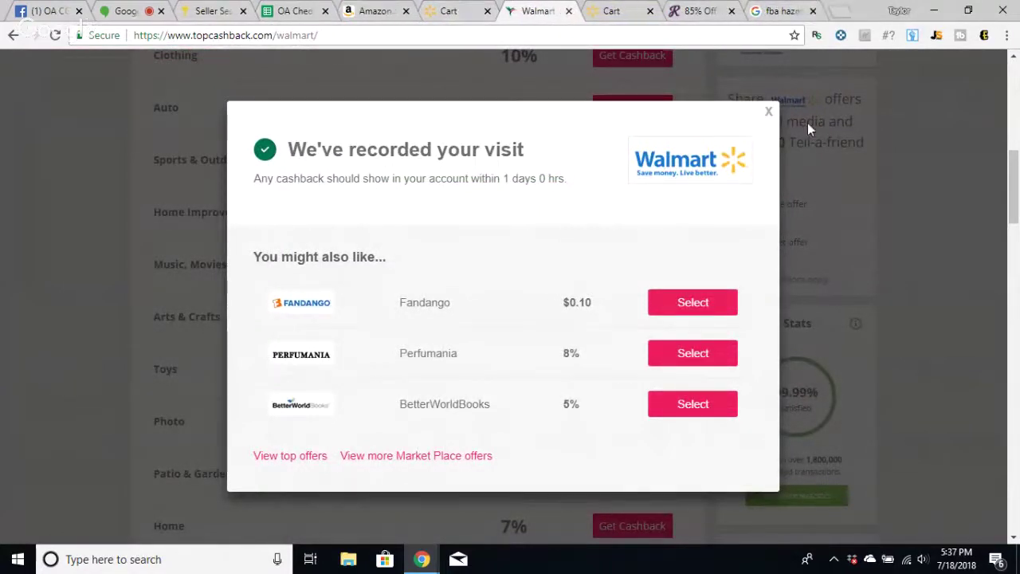
- Dismiss the recorded-visit notice on the TopCashback Walmart page and look through the Walmart coupons and filters on RetailMeNot
click(769, 110)
scroll(474, 198, up, 5)
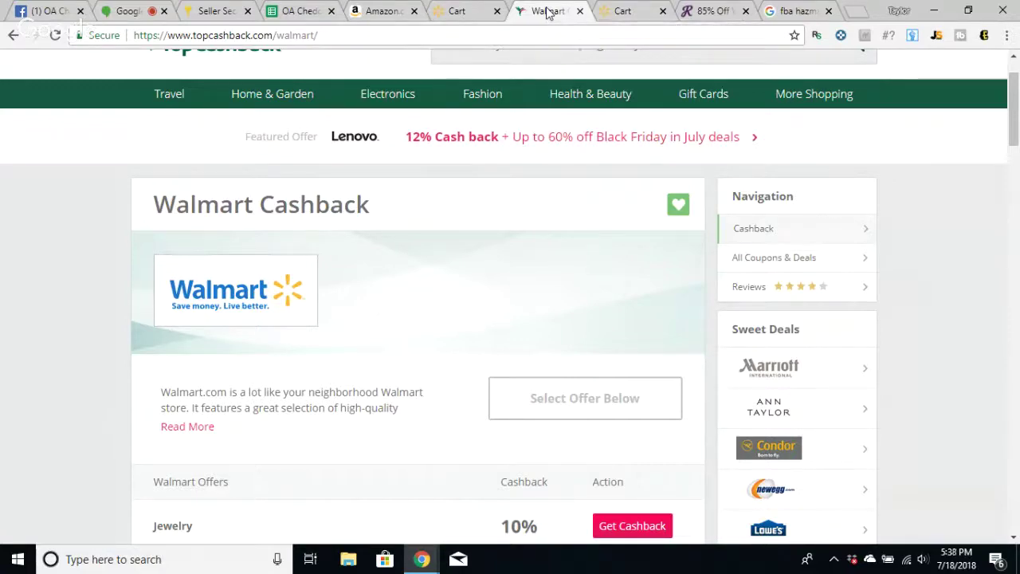
click(703, 8)
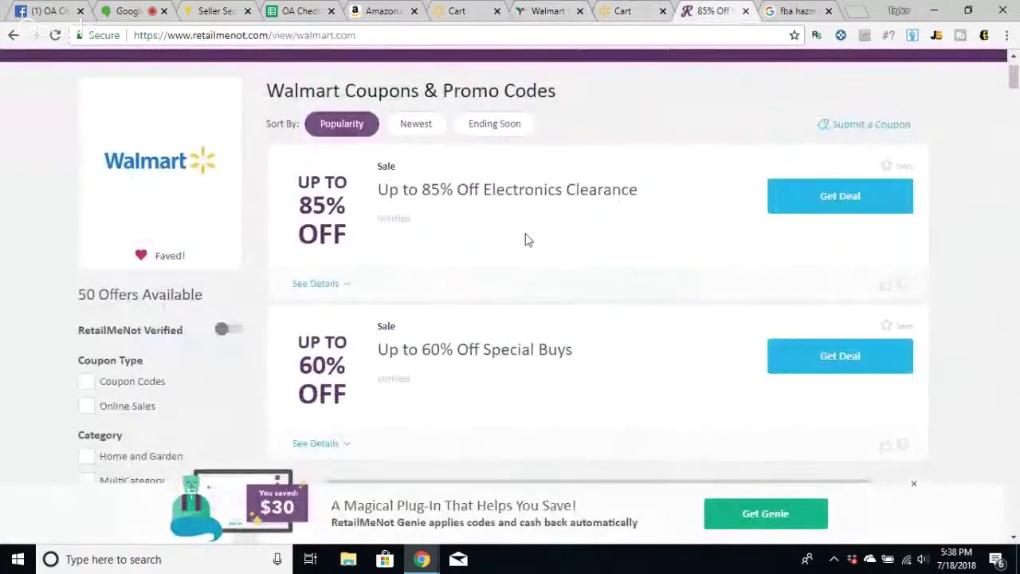
scroll(375, 258, up, 1)
scroll(571, 268, down, 3)
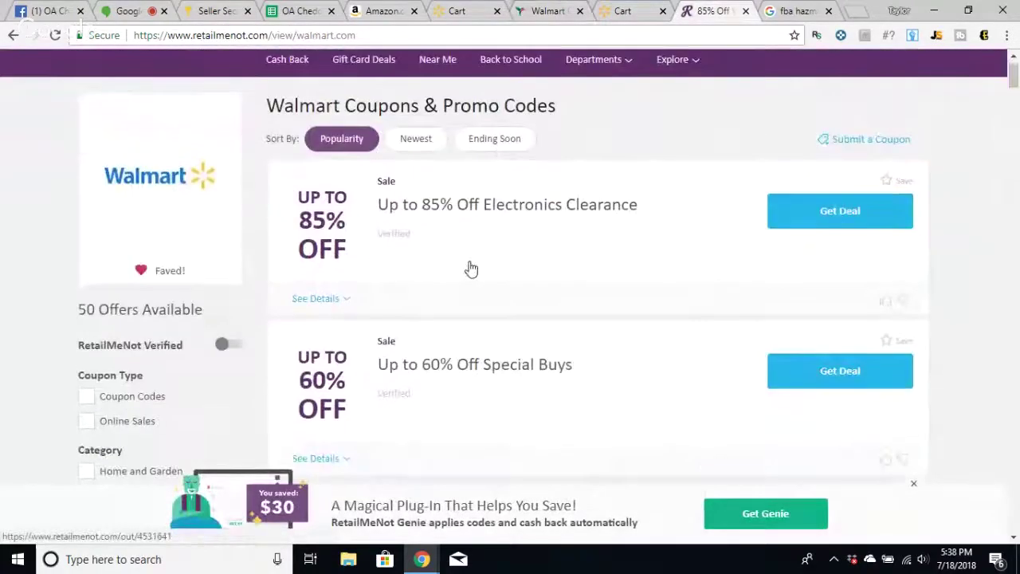
scroll(77, 328, down, 1)
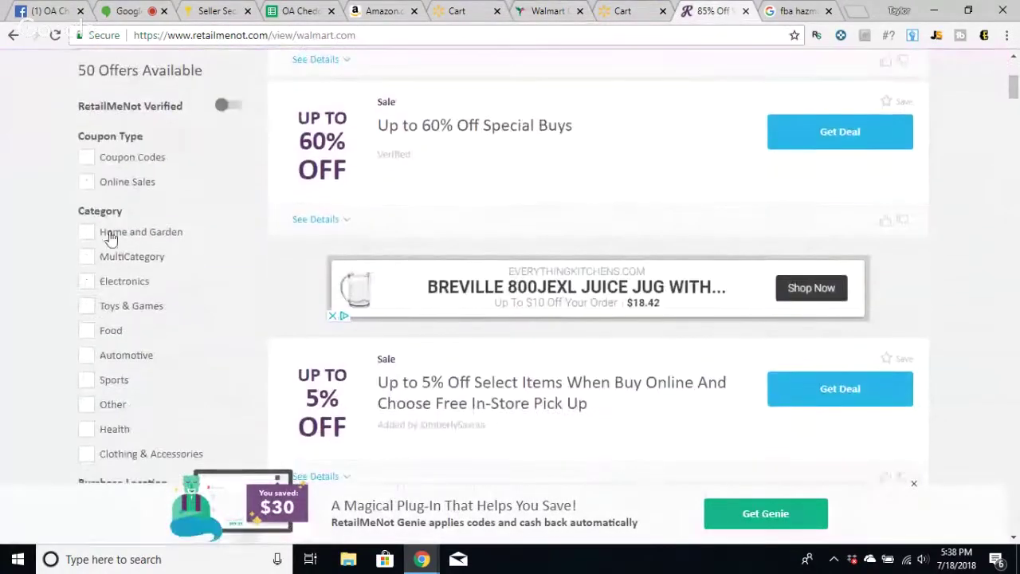
scroll(130, 206, down, 3)
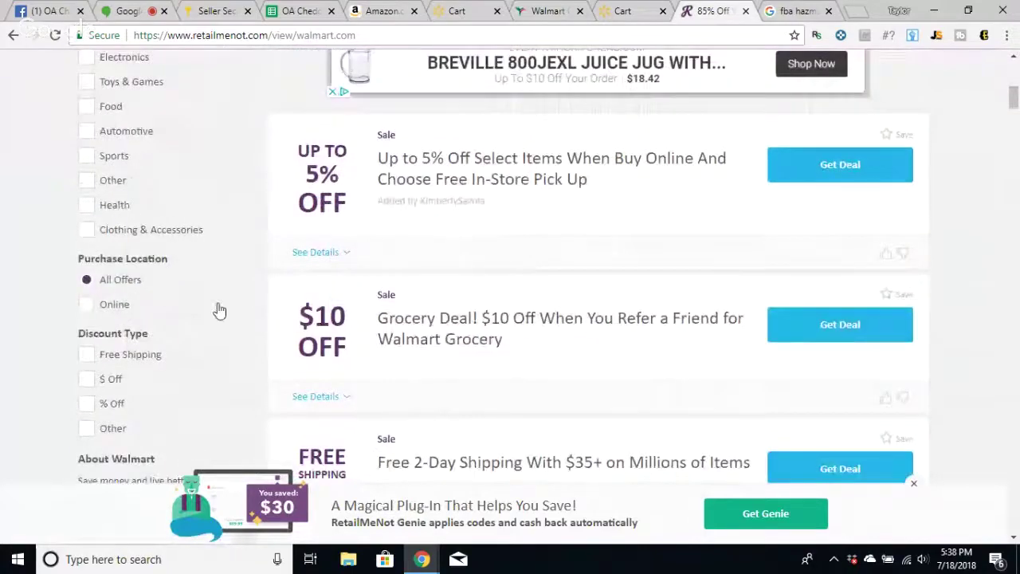
scroll(216, 311, up, 7)
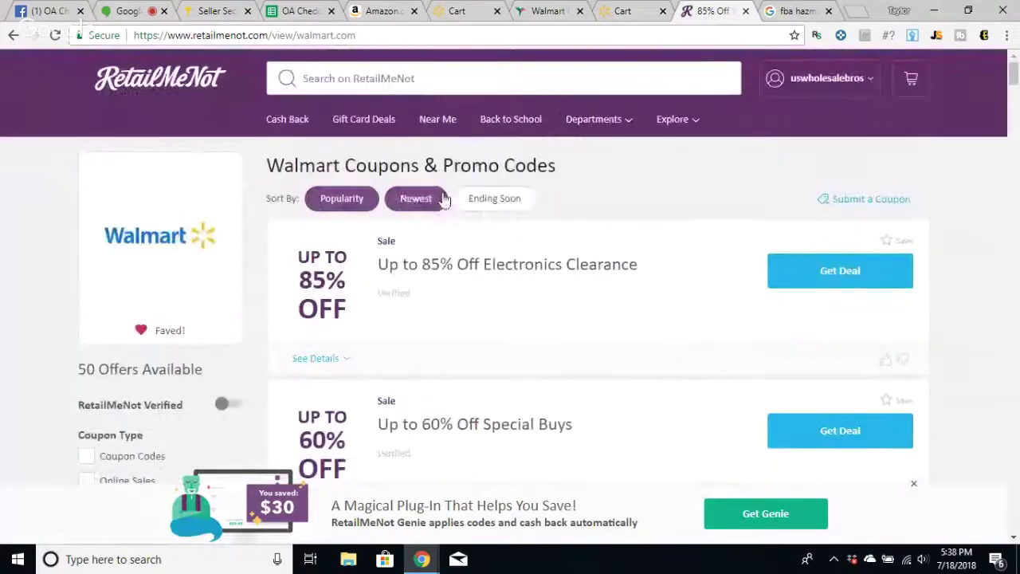
- Close the first Walmart cart page and the Amazon product page
click(461, 11)
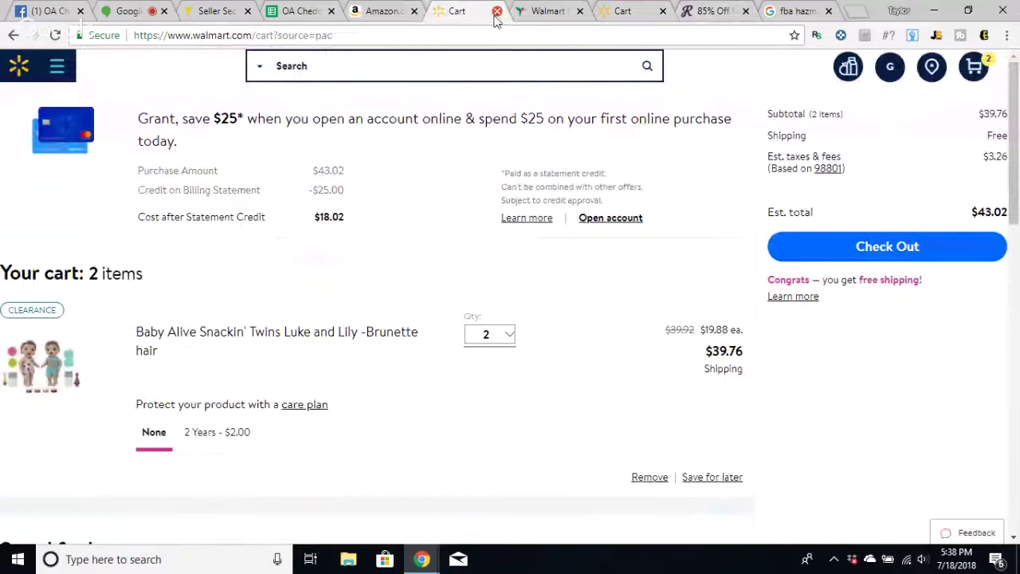
click(496, 11)
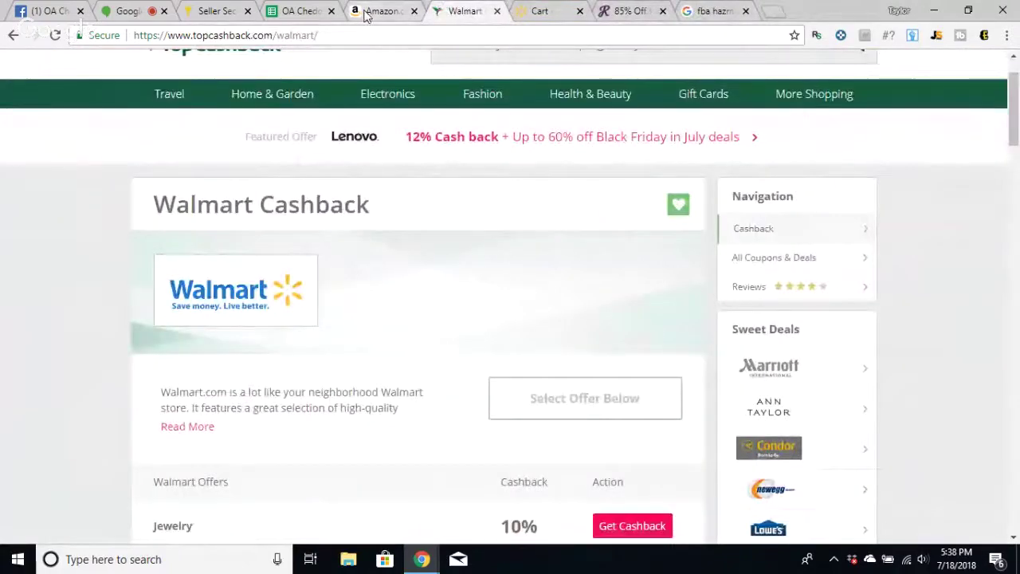
click(367, 16)
key(ctrl+w)
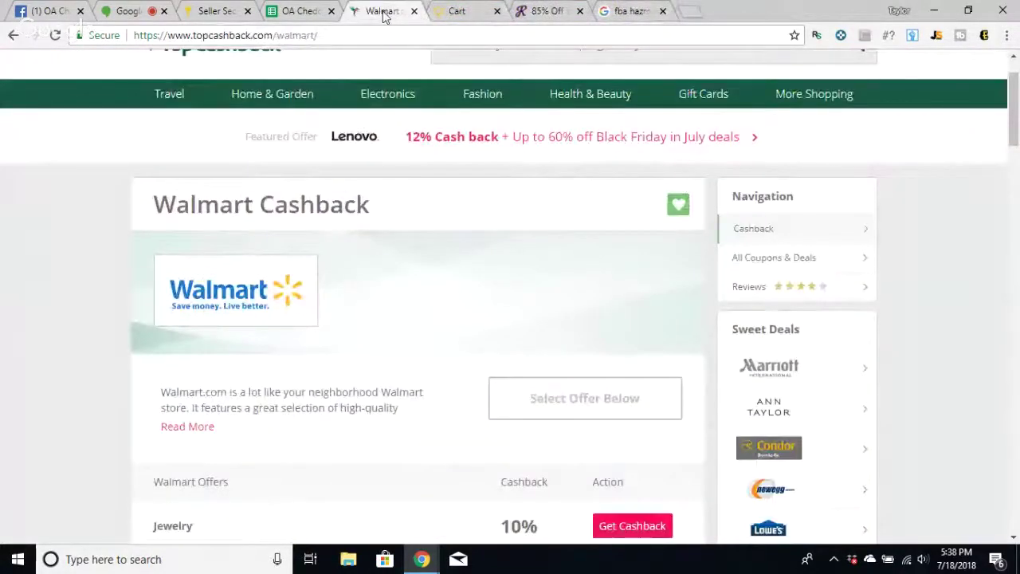
- Open the Amazon listing and the Patagonia source page for the Fitz Roy Crest Lopro Trucker Hat from the lead list
click(306, 16)
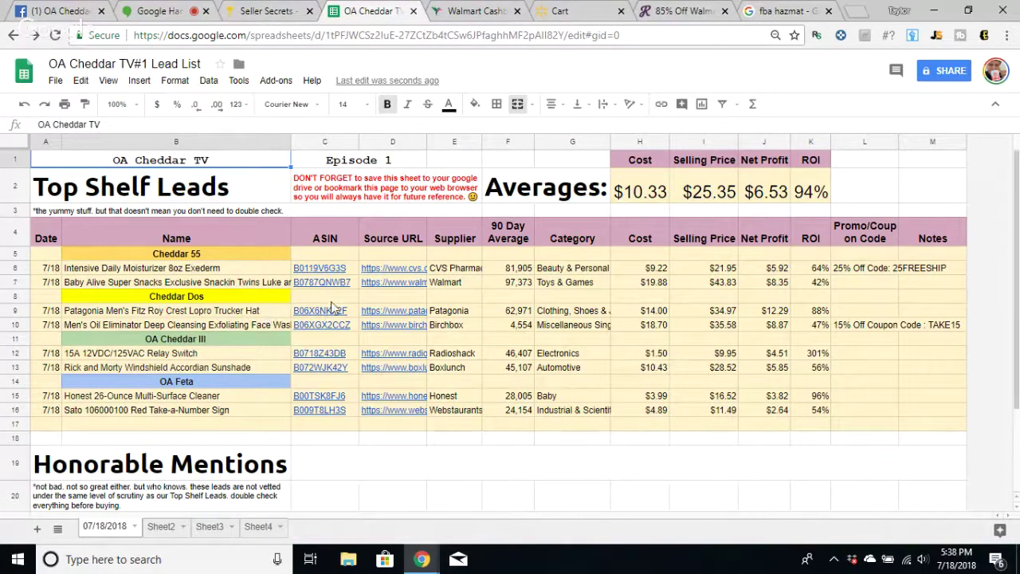
click(322, 315)
click(334, 293)
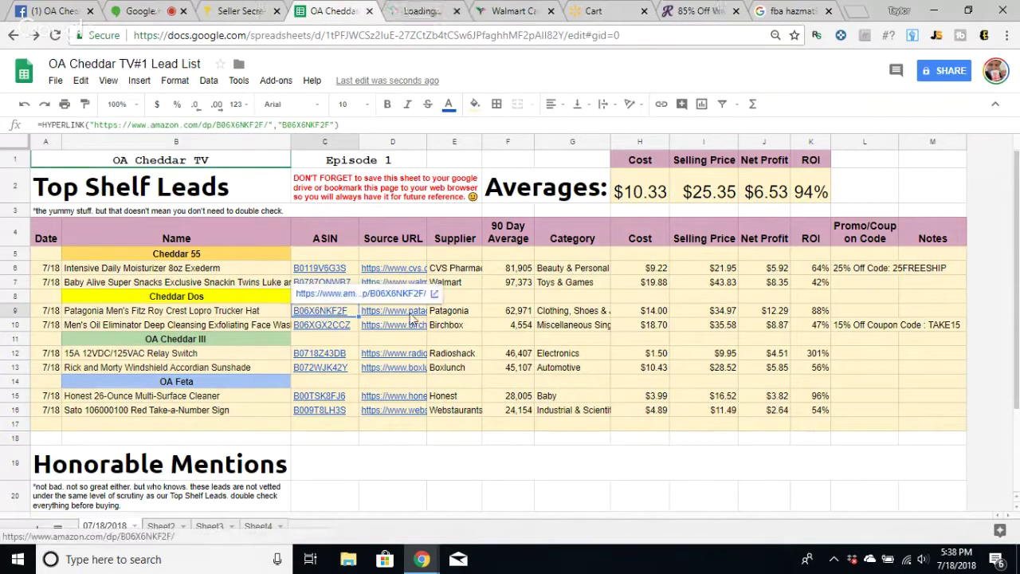
click(415, 310)
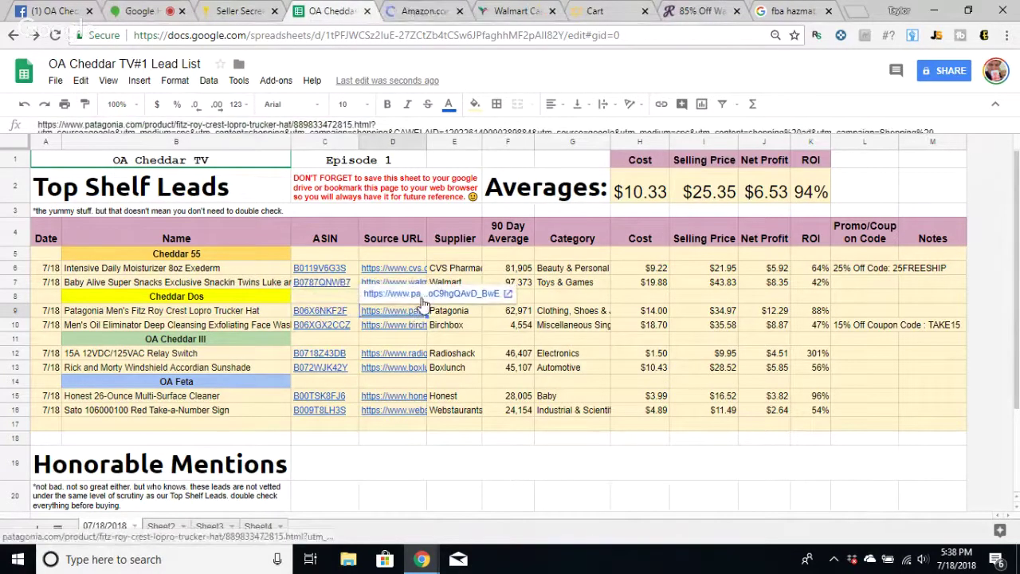
click(423, 296)
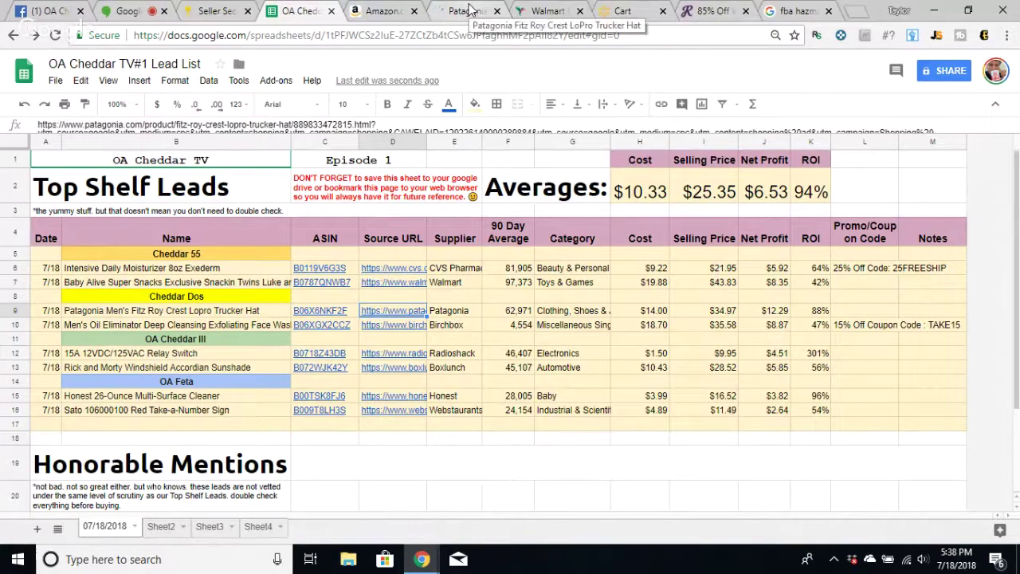
- Postpone the Ebates cash-back offer on the Patagonia trucker hat page and compare the hat with its Amazon listing
click(469, 11)
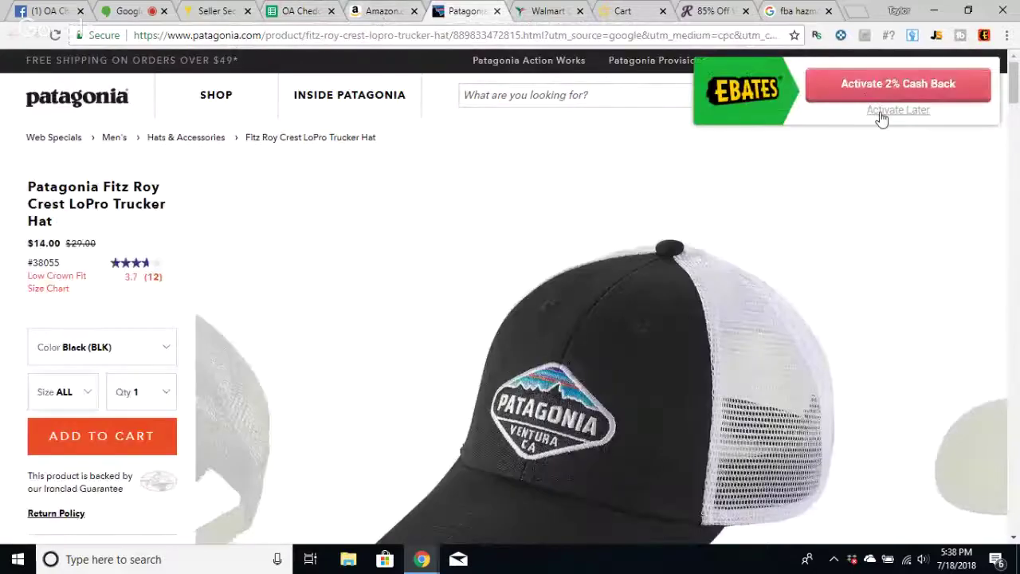
click(898, 110)
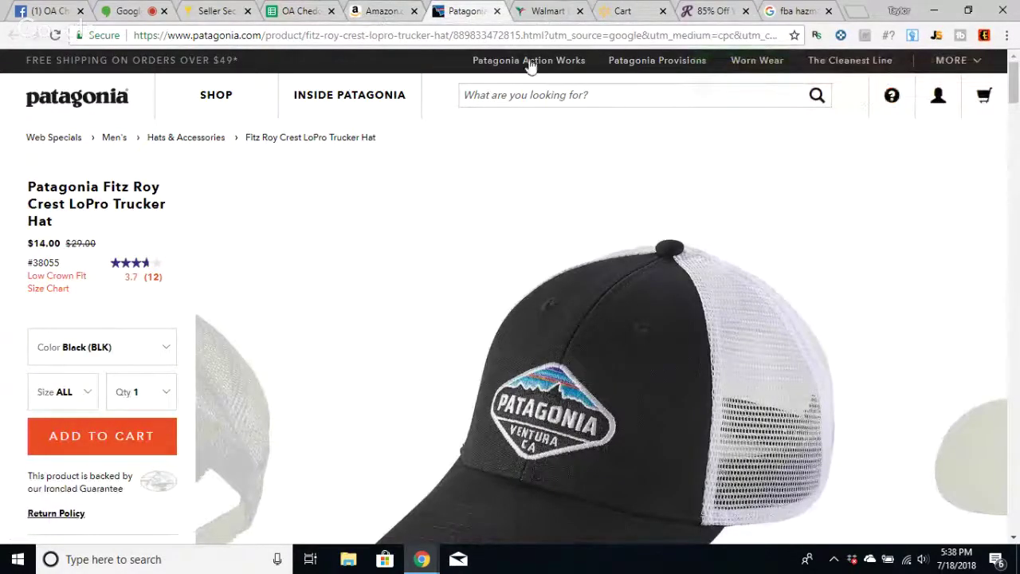
click(379, 10)
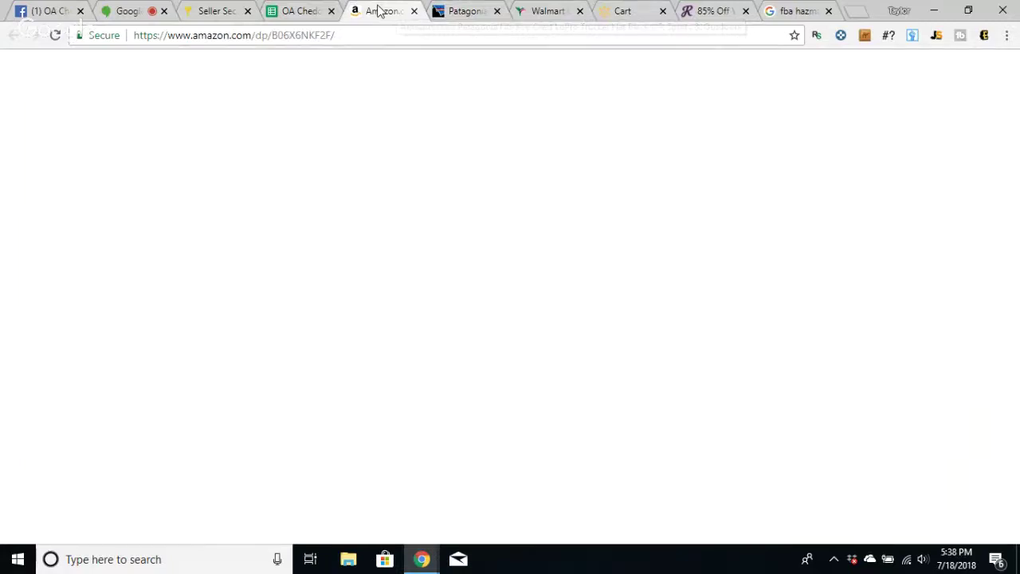
click(301, 11)
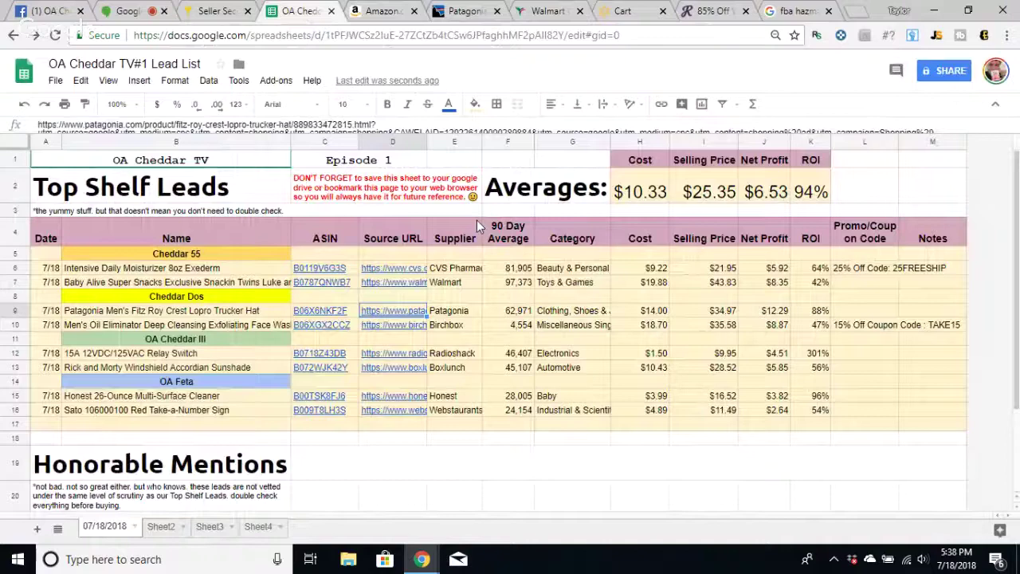
click(377, 15)
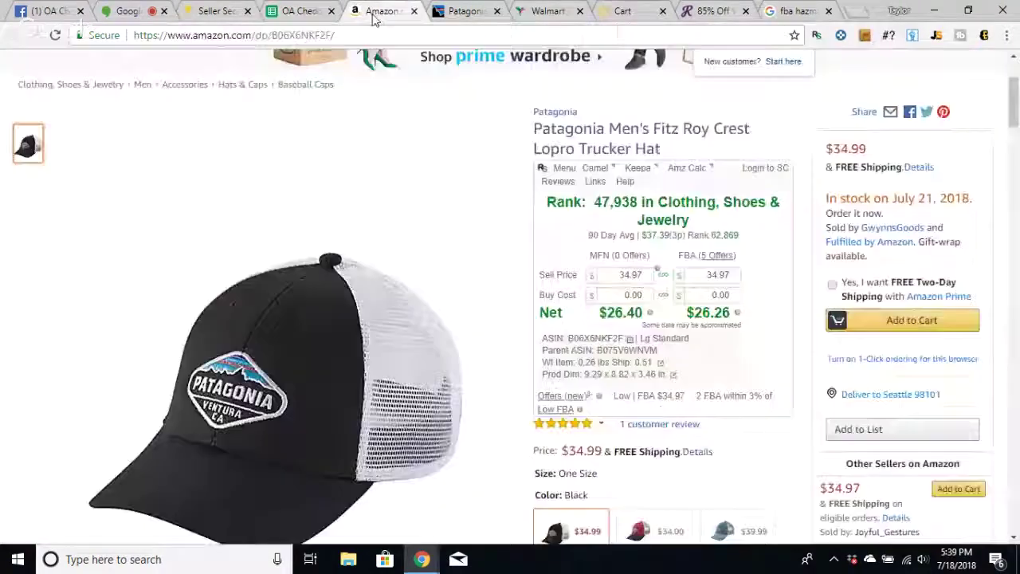
key(ctrl+Tab)
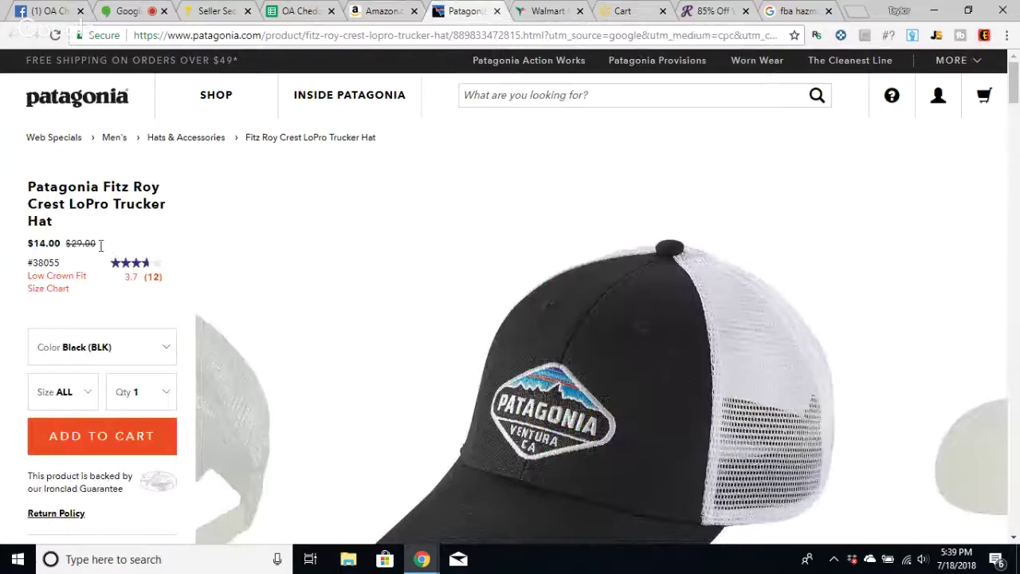
- Check the lowest FBA price on the hat's Amazon listing and set the FBA buy cost to 14 in the profit calculator
click(380, 12)
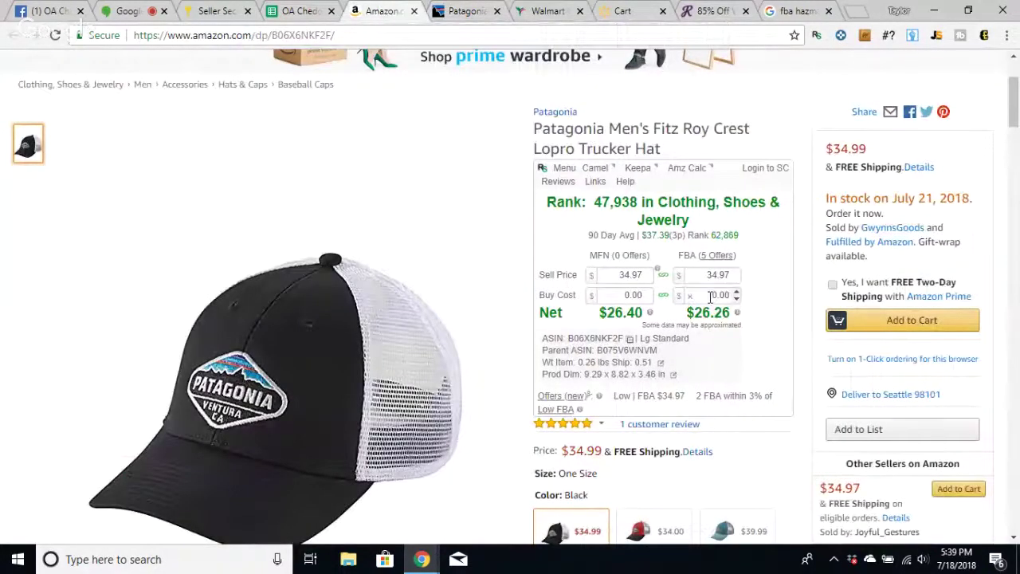
drag(655, 394, 691, 397)
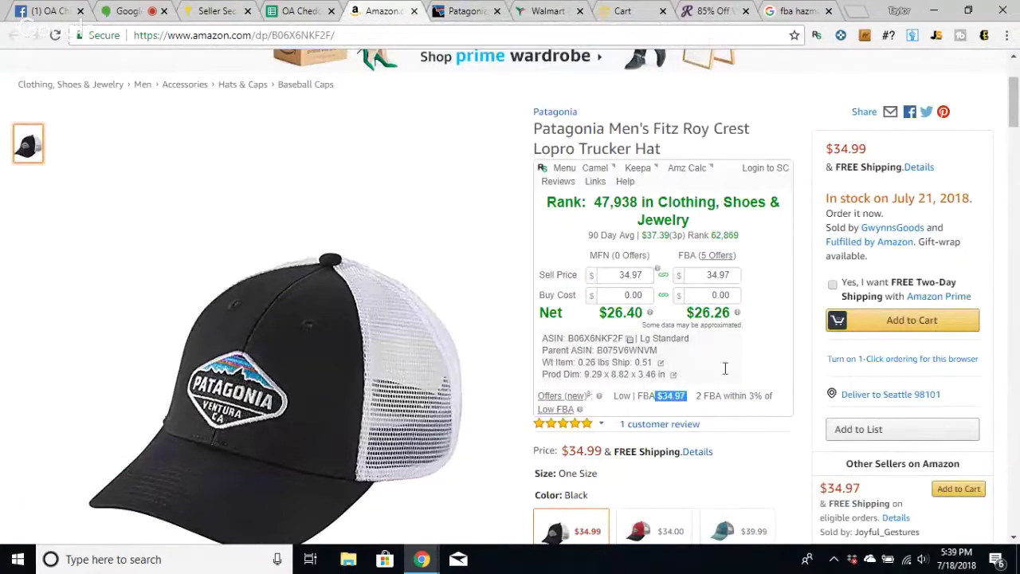
click(711, 299)
text(14)
key(Return)
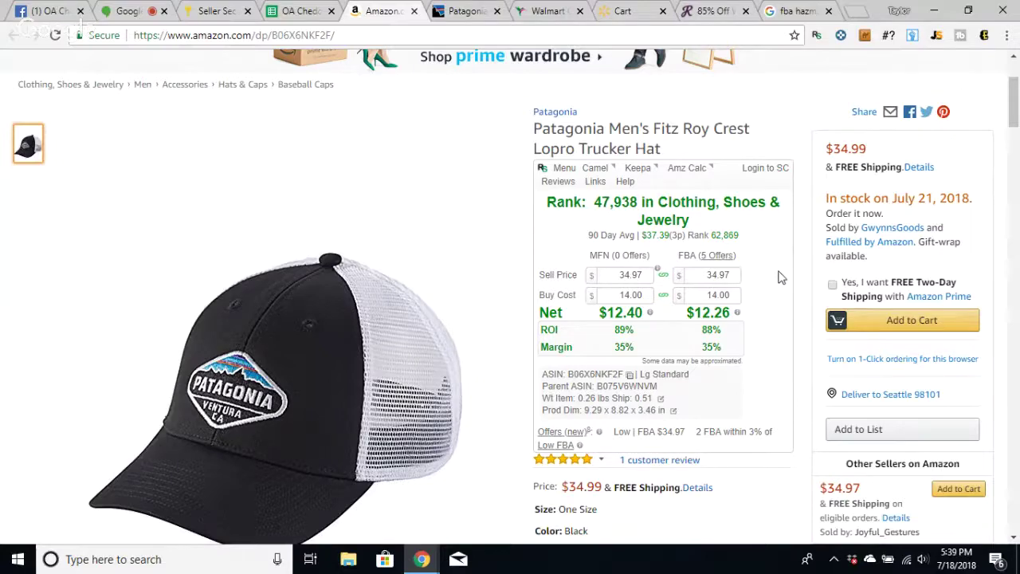
- Examine the hat's color variations and the FBA net proceeds breakdown on the Amazon listing
scroll(781, 277, down, 3)
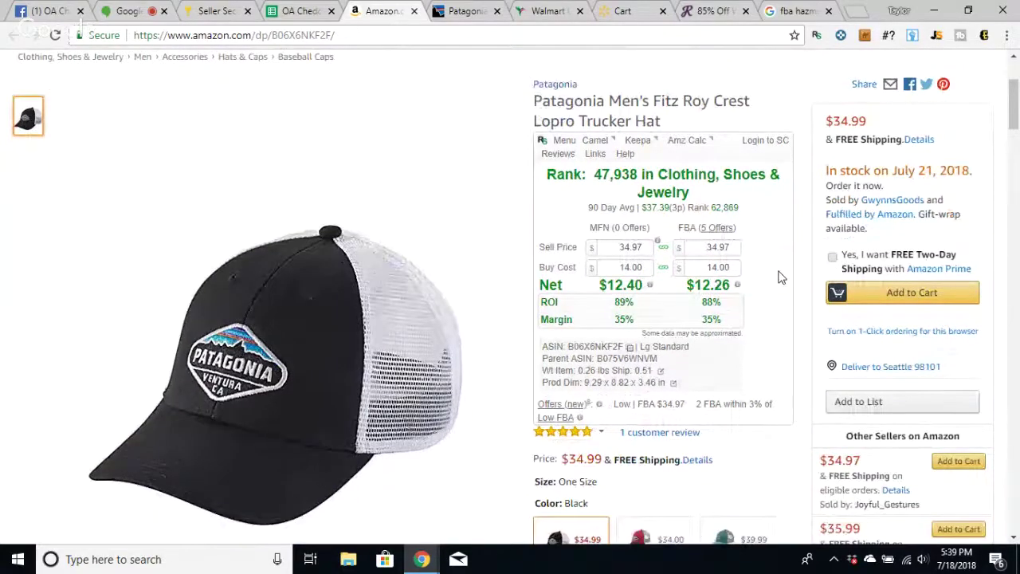
scroll(781, 277, down, 1)
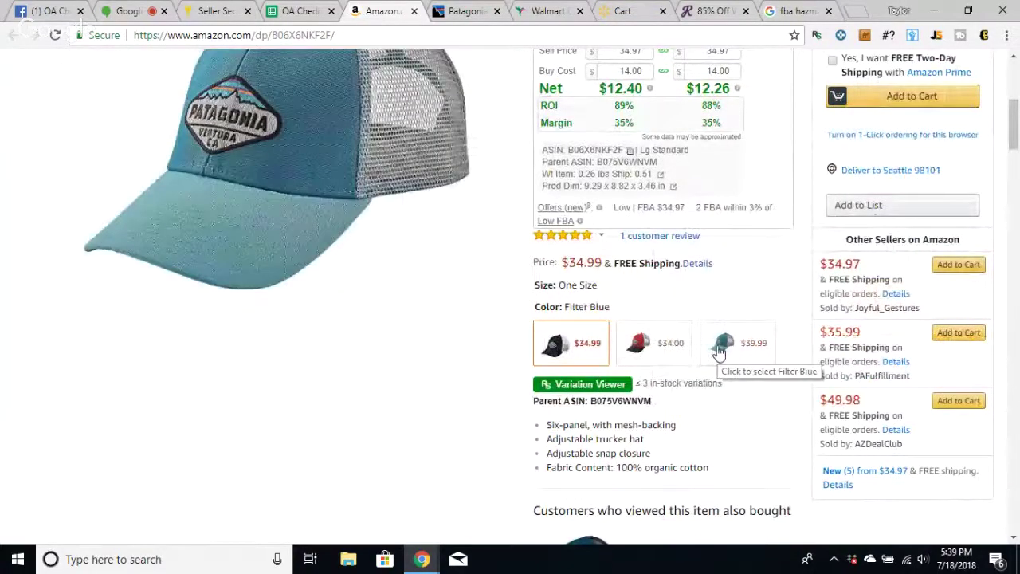
scroll(720, 351, up, 1)
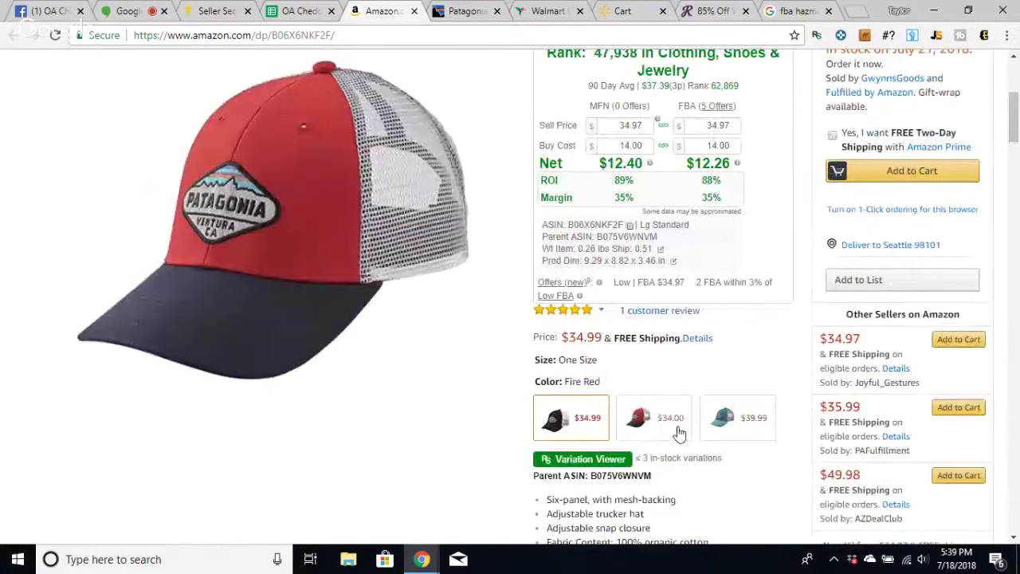
mouse_move(709, 162)
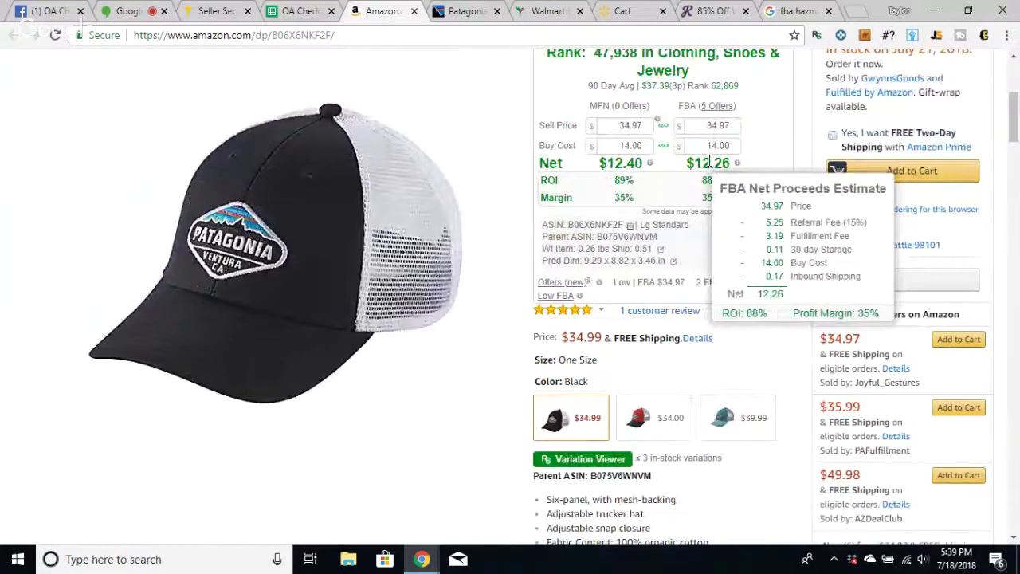
scroll(678, 135, up, 1)
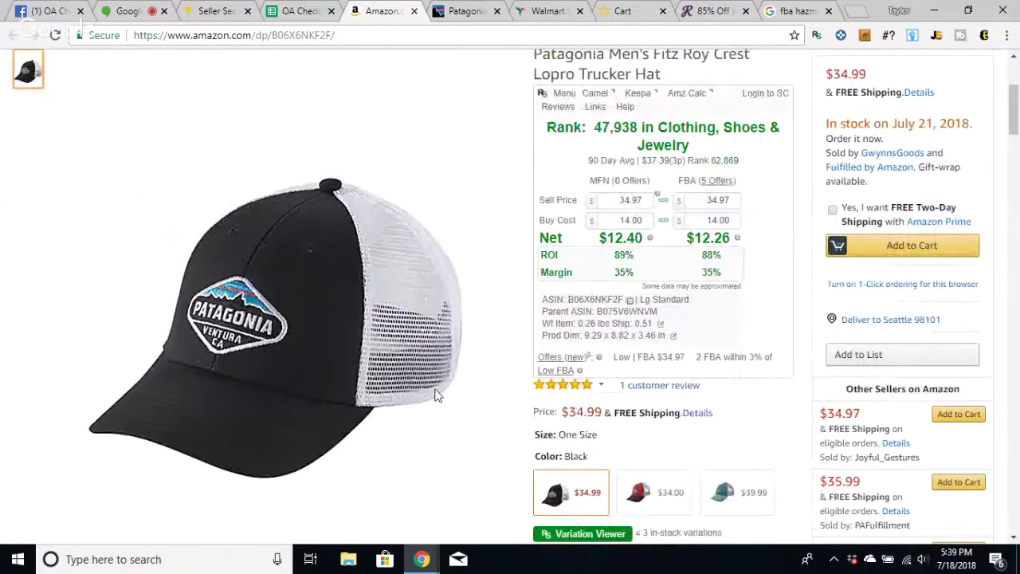
- Show the New price series in the hat's Keepa graph and compare price, rank and offer history over Year and 3 Months
scroll(435, 396, down, 10)
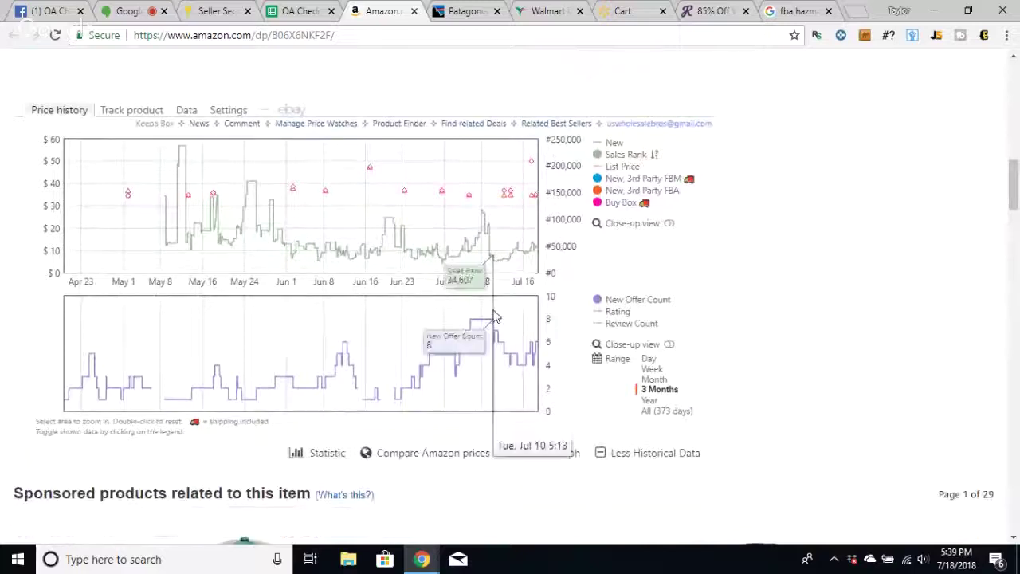
click(610, 143)
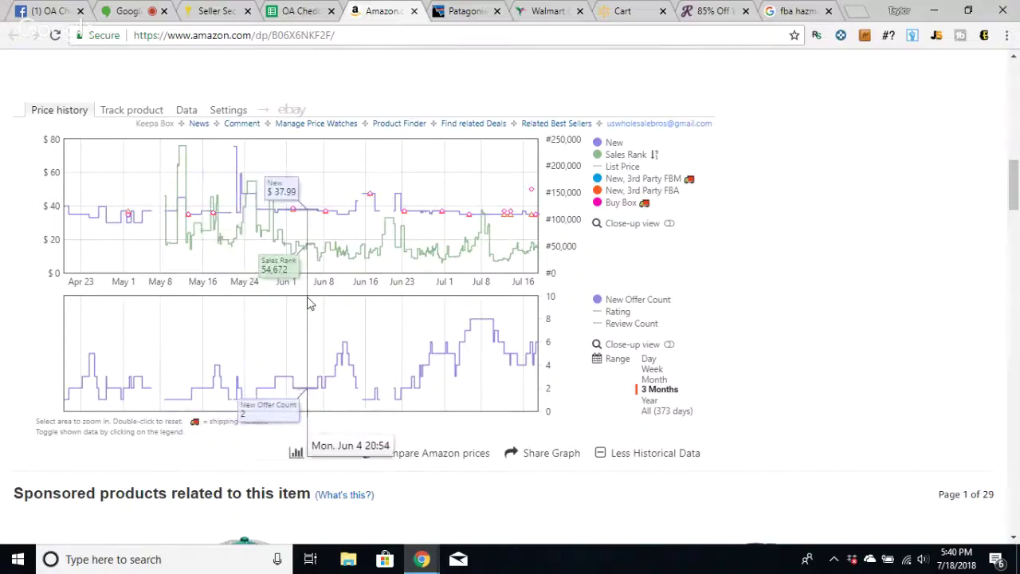
click(652, 401)
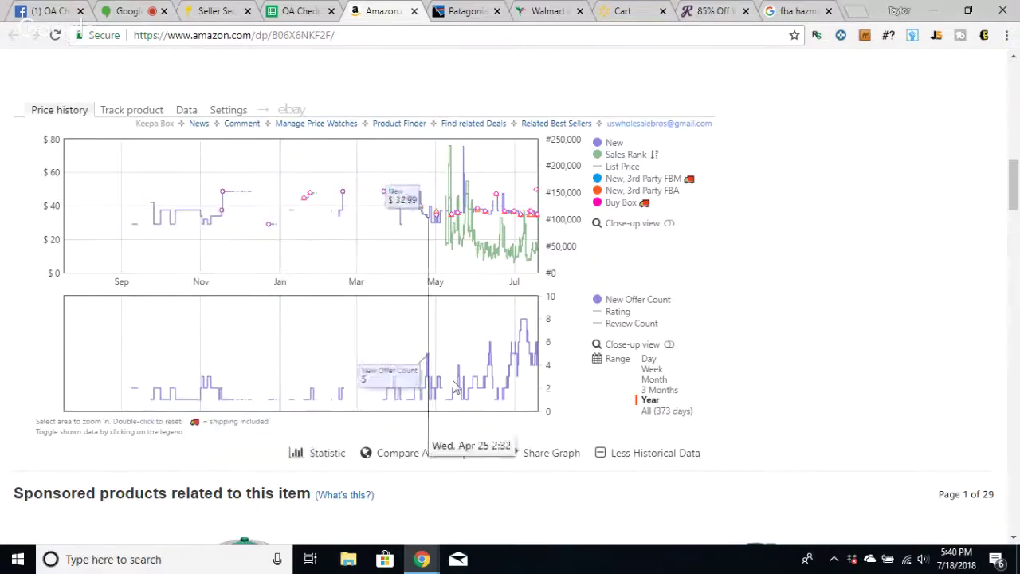
click(646, 392)
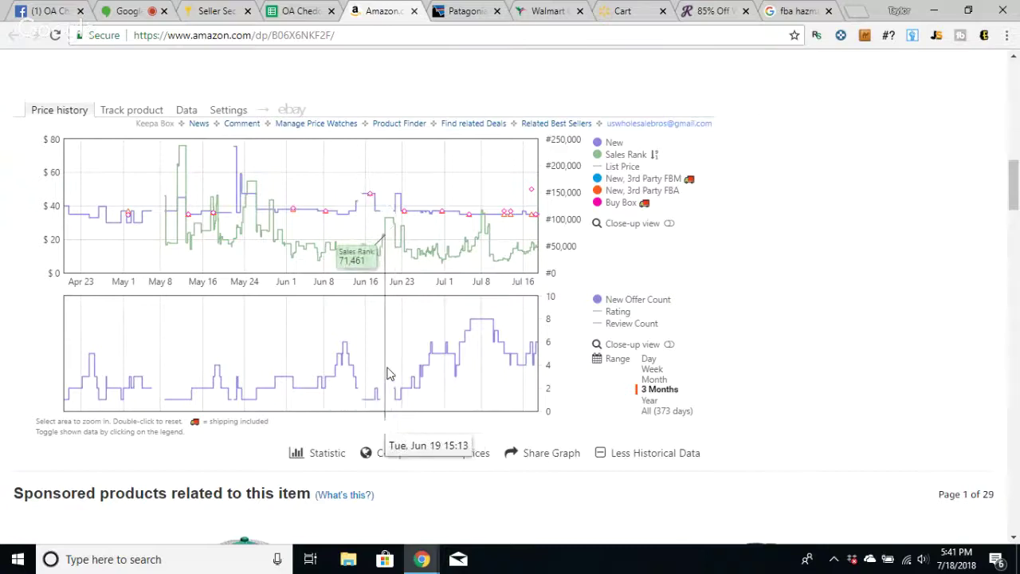
click(657, 403)
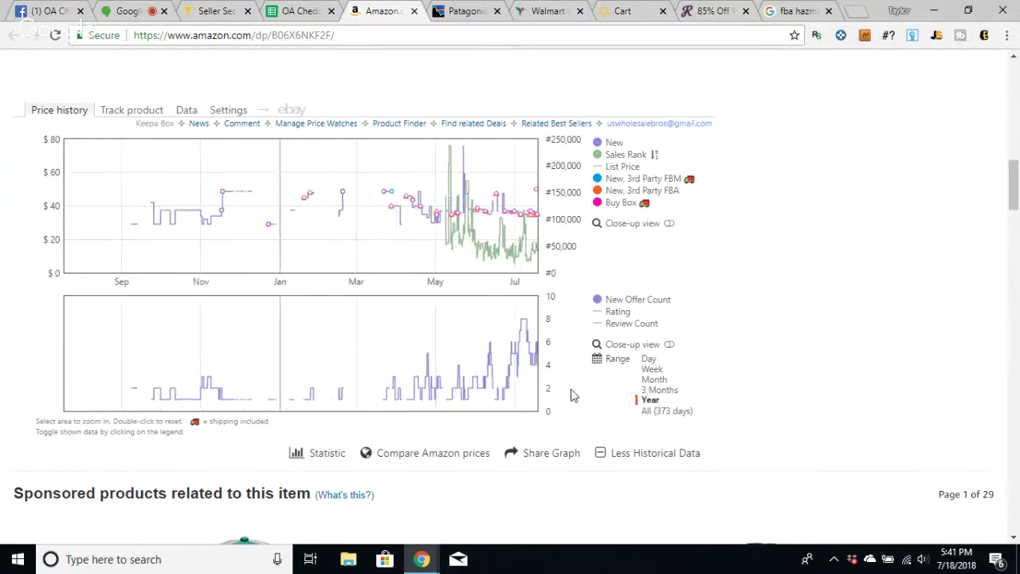
click(666, 390)
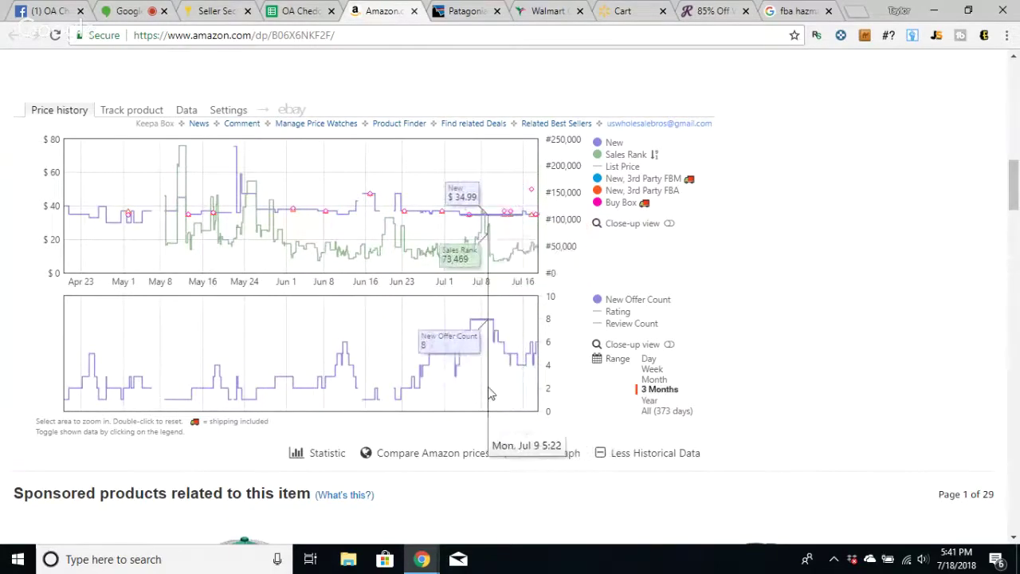
- Return to the Patagonia hat page and check which order quantities can be chosen
scroll(488, 391, up, 1)
scroll(490, 393, up, 5)
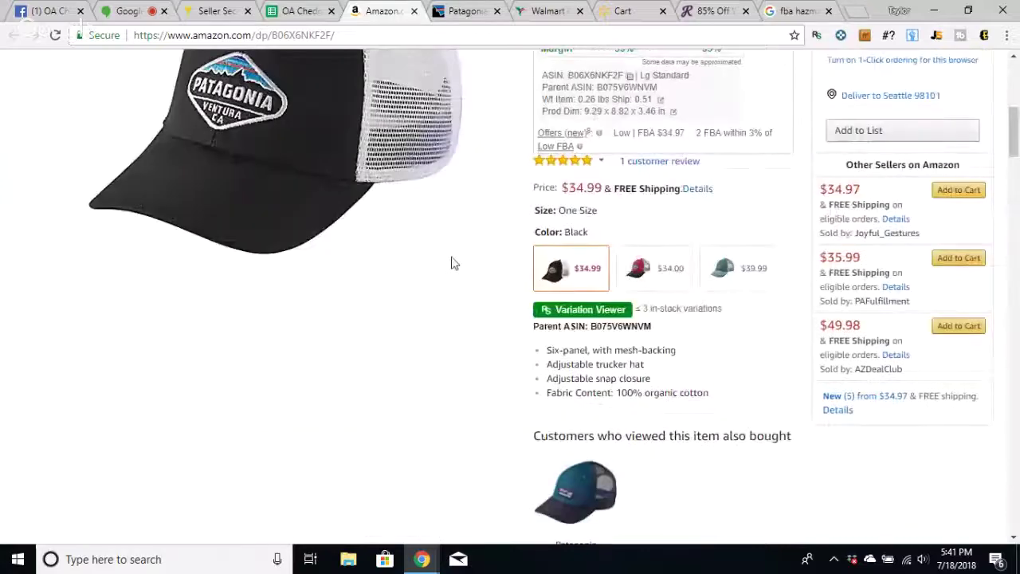
scroll(451, 263, up, 2)
click(461, 14)
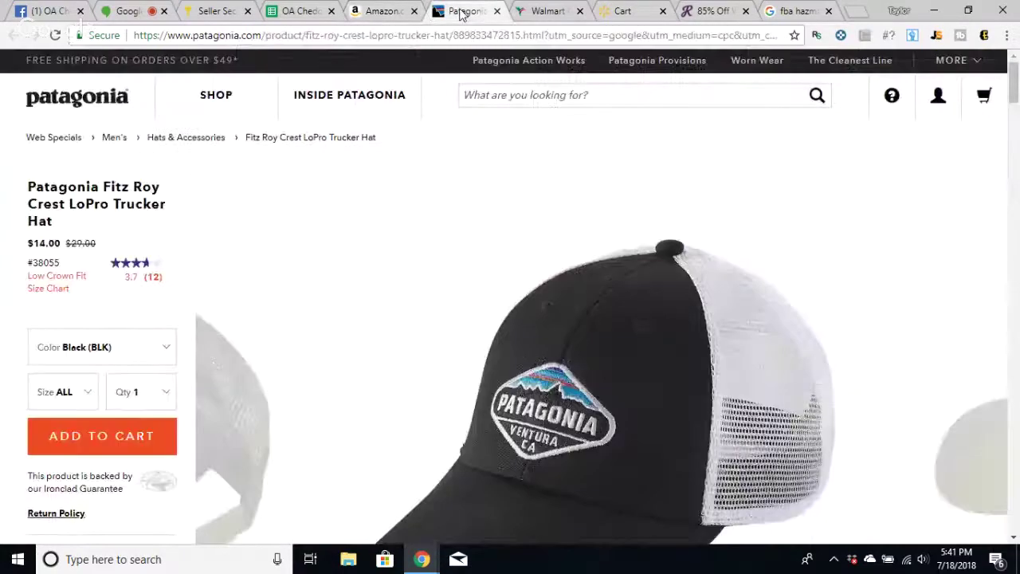
scroll(159, 279, down, 2)
click(164, 242)
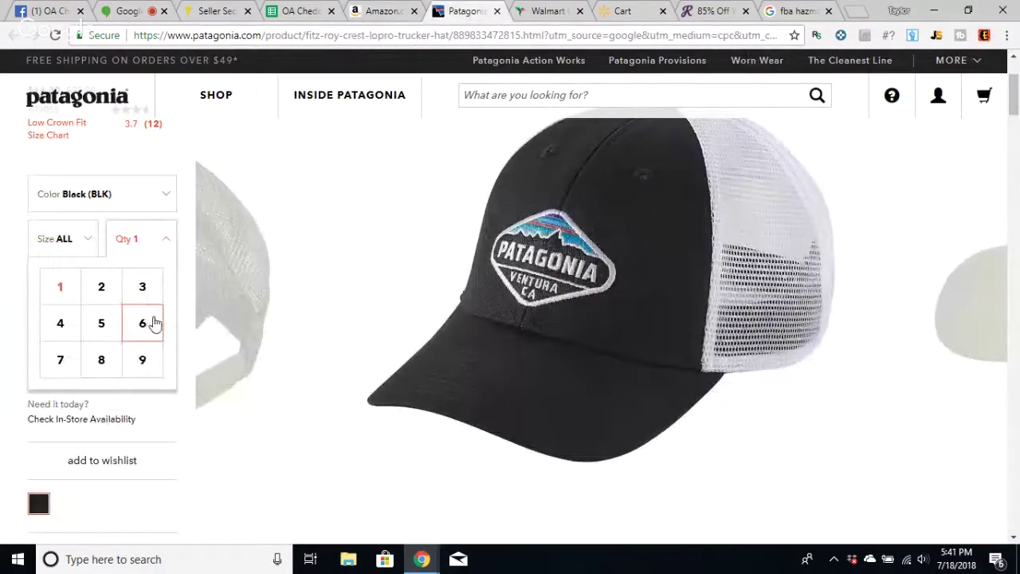
click(164, 236)
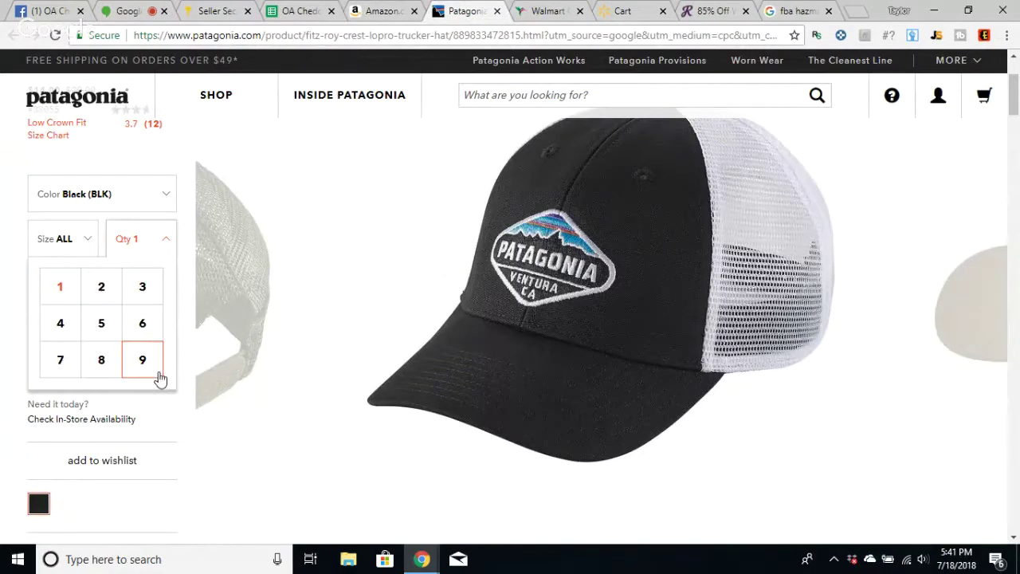
click(150, 241)
click(150, 241)
click(215, 248)
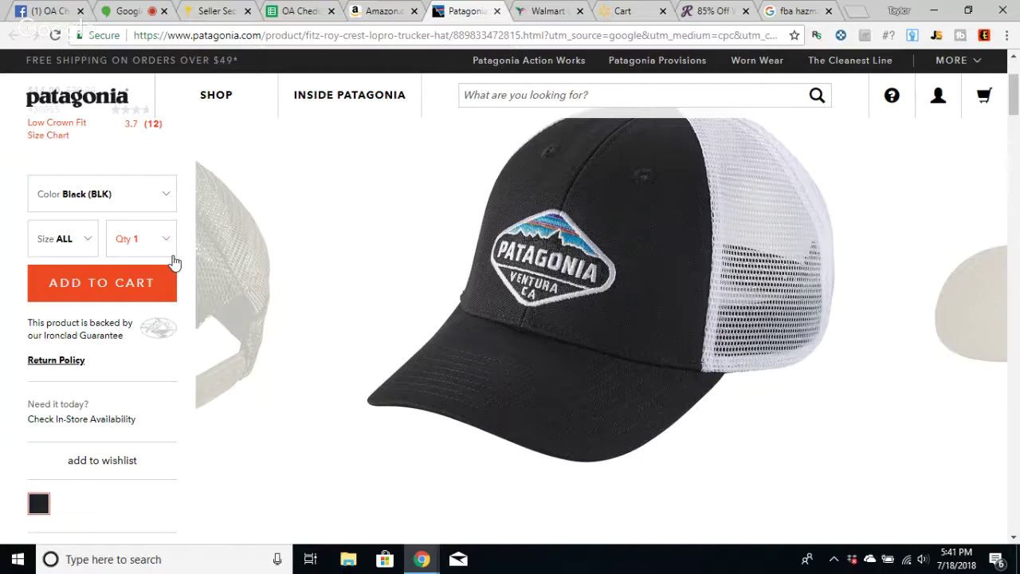
- Examine the hat's sale price and purchase options on the Patagonia page
scroll(198, 237, up, 1)
scroll(199, 236, up, 2)
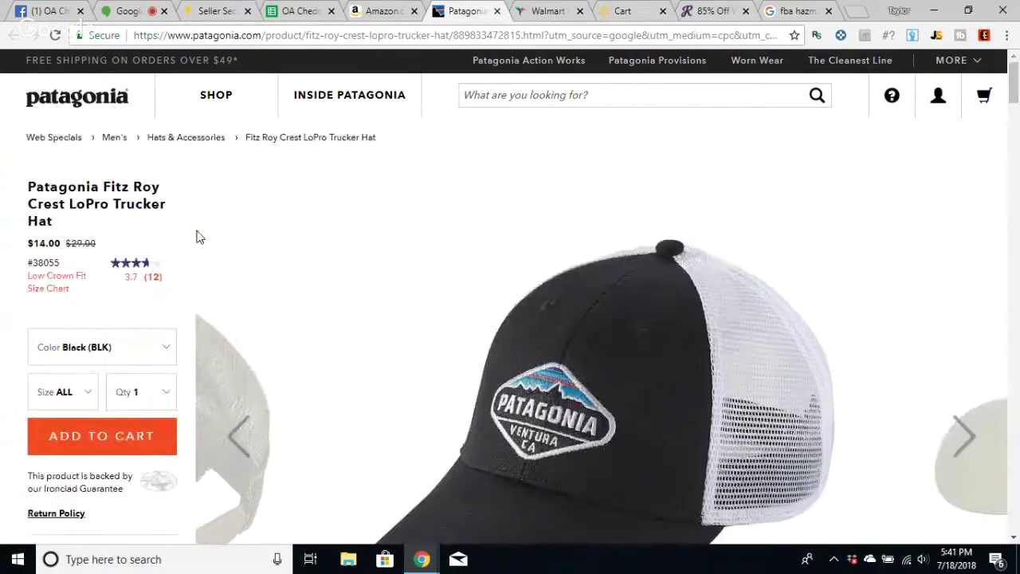
drag(38, 241, 21, 237)
click(48, 245)
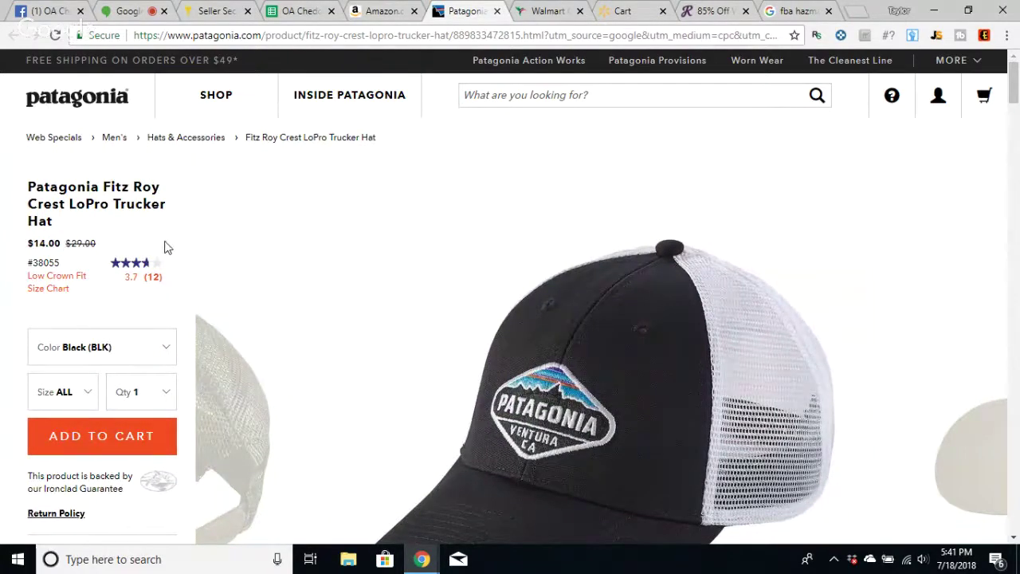
scroll(168, 244, down, 2)
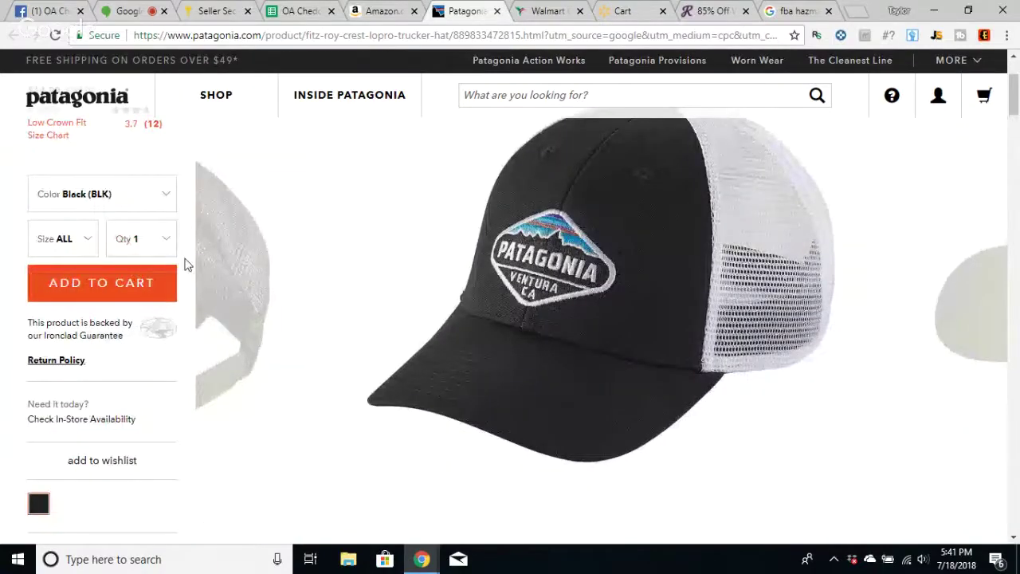
scroll(184, 264, up, 1)
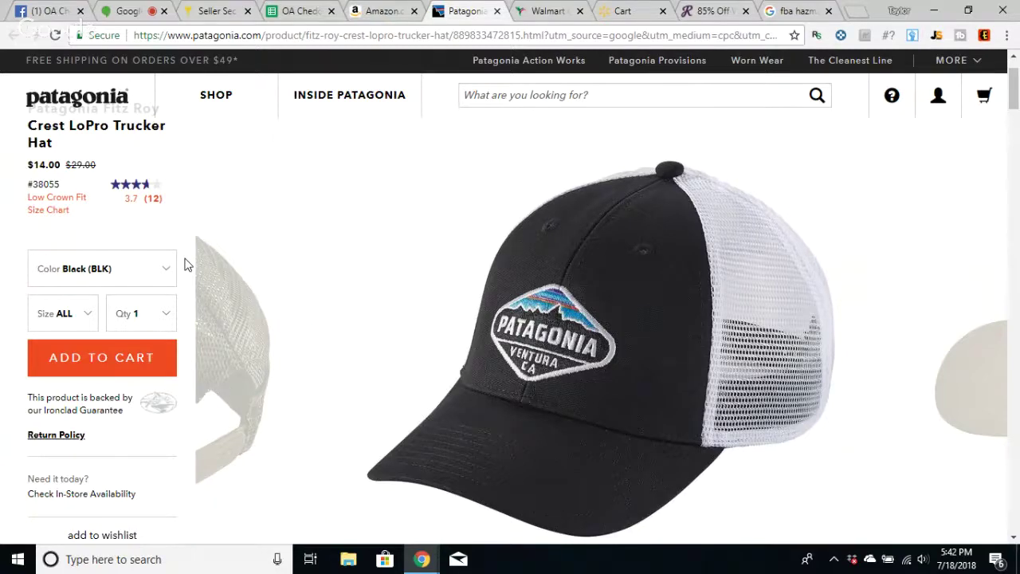
scroll(184, 265, down, 1)
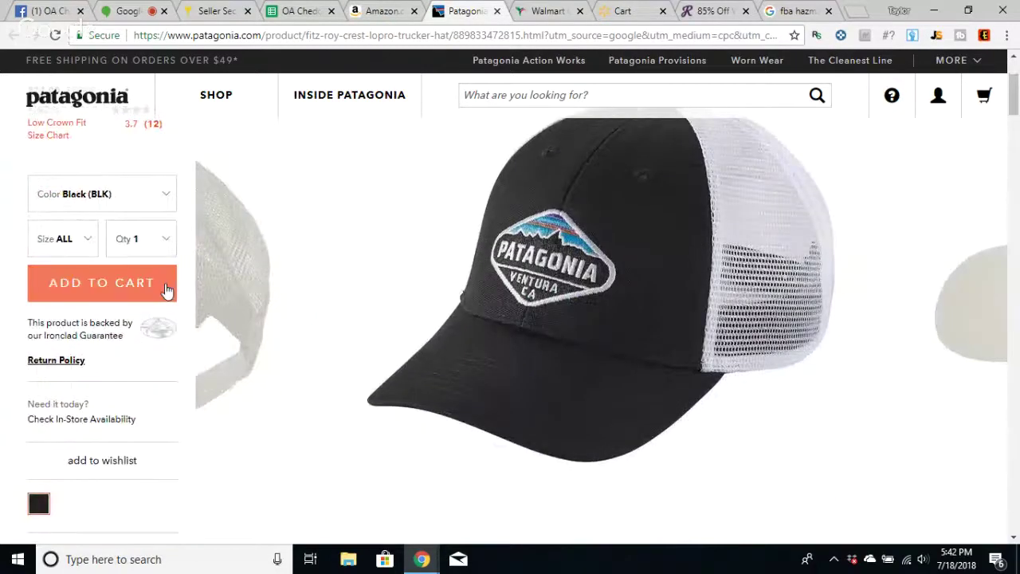
- Add 9 black Fitz Roy Crest LoPro Trucker Hats to the Patagonia cart and open the shopping cart
scroll(184, 265, up, 1)
click(148, 316)
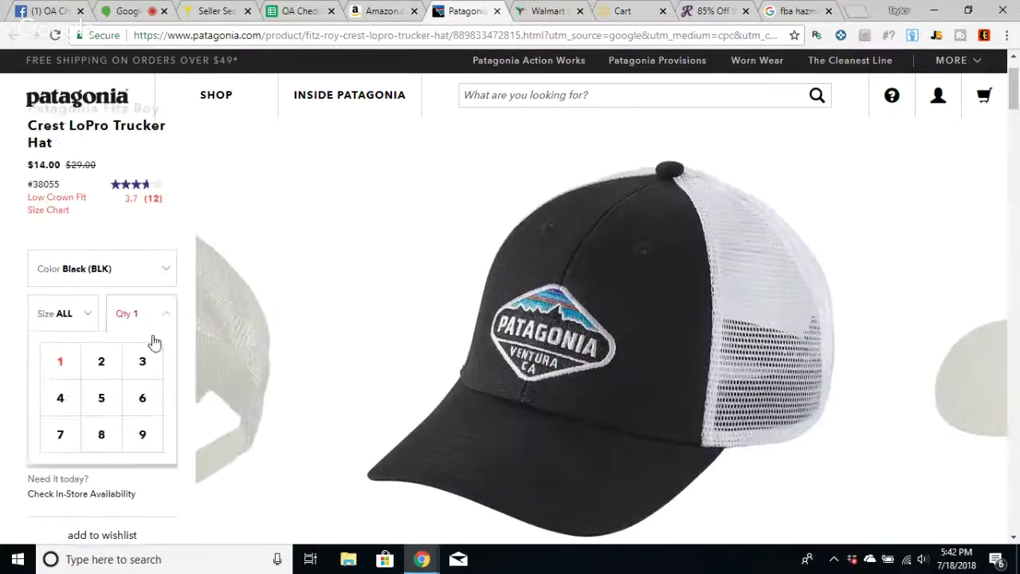
click(143, 433)
click(160, 351)
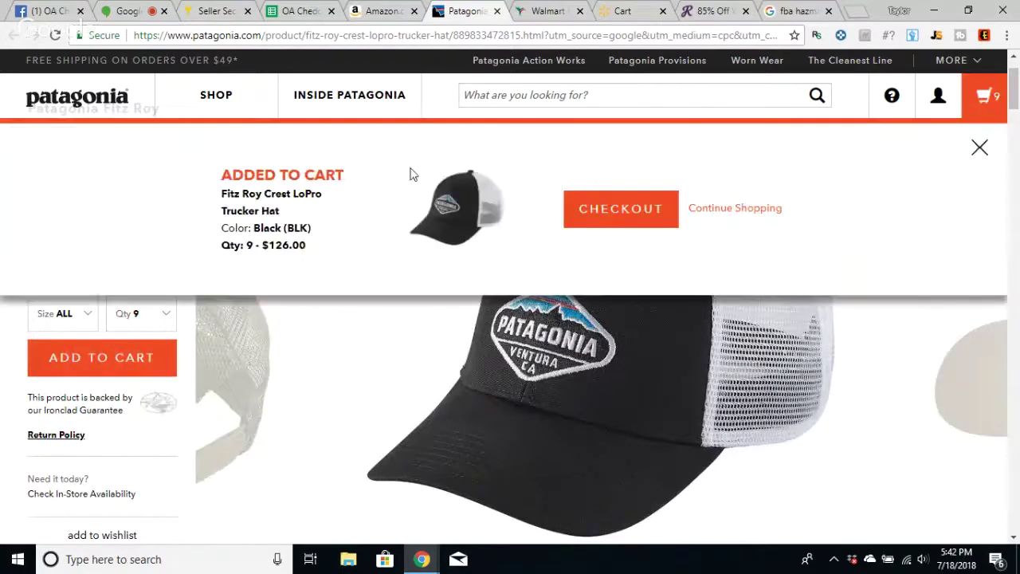
click(626, 215)
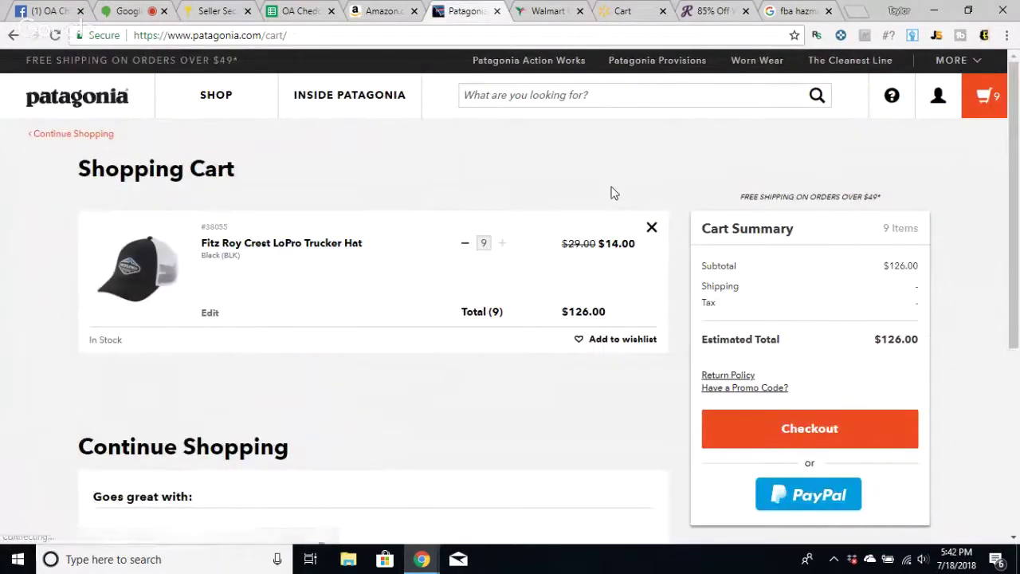
- Search RetailMeNot for "pat" and open the Patagonia coupon codes page
click(703, 11)
click(380, 80)
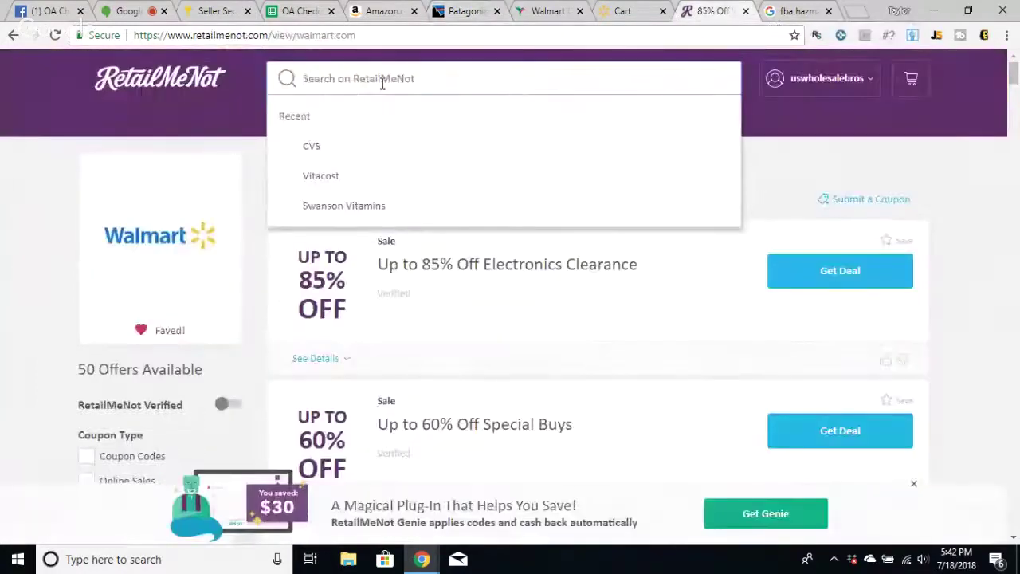
text(pat)
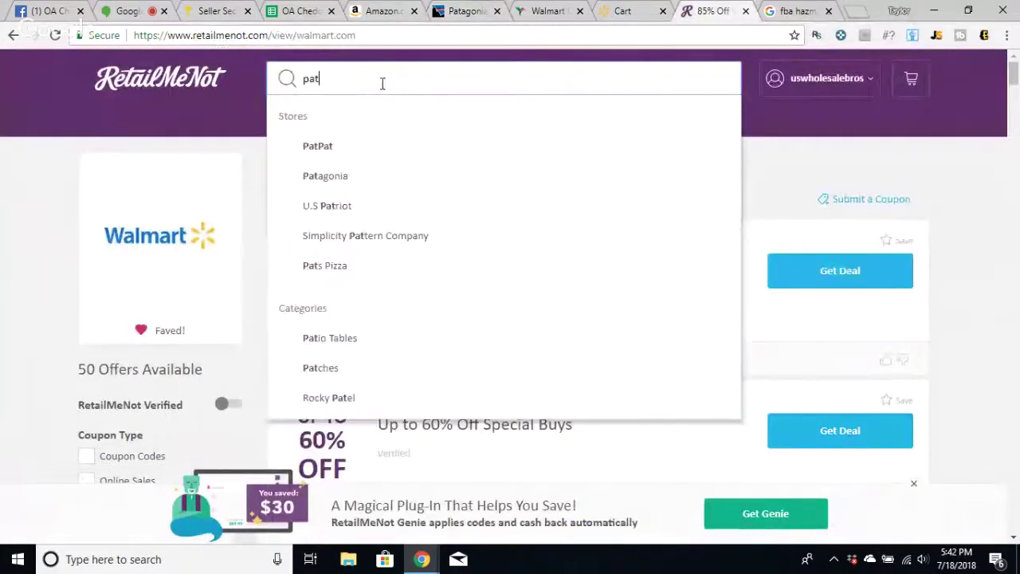
click(364, 178)
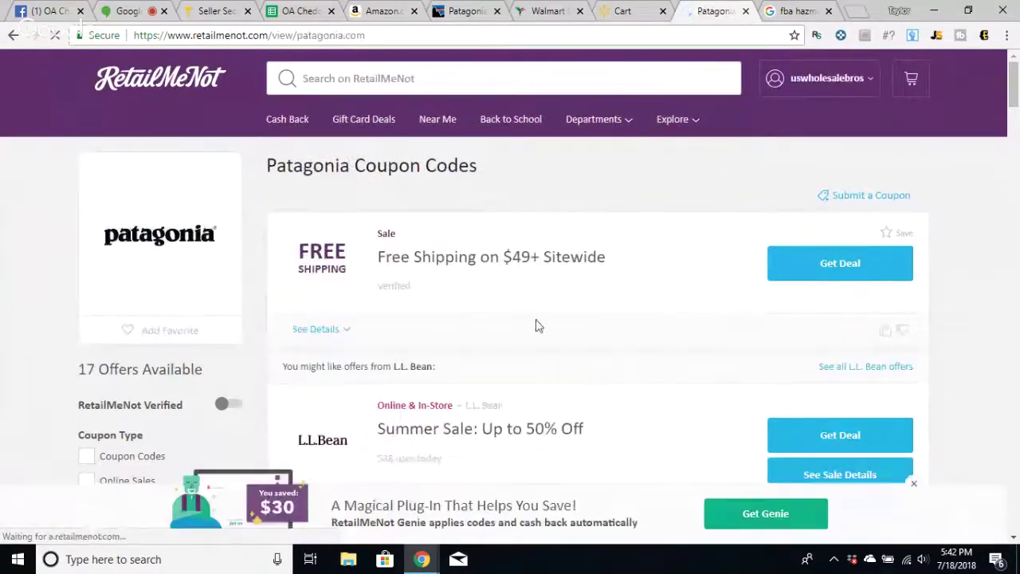
- Check the Free Shipping on $49+ Sitewide deal and look through the other Patagonia coupons on RetailMeNot
scroll(535, 326, down, 1)
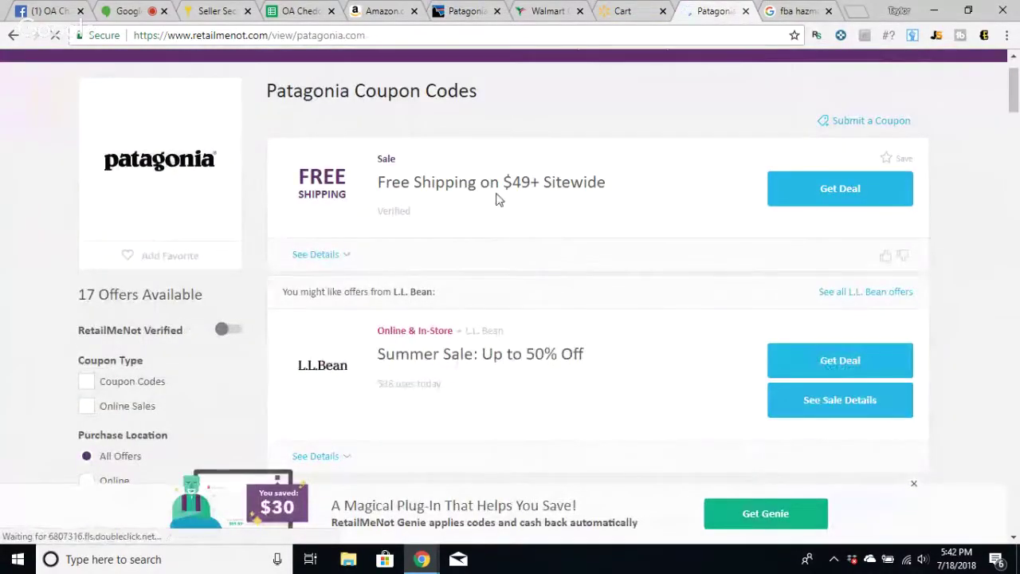
click(827, 190)
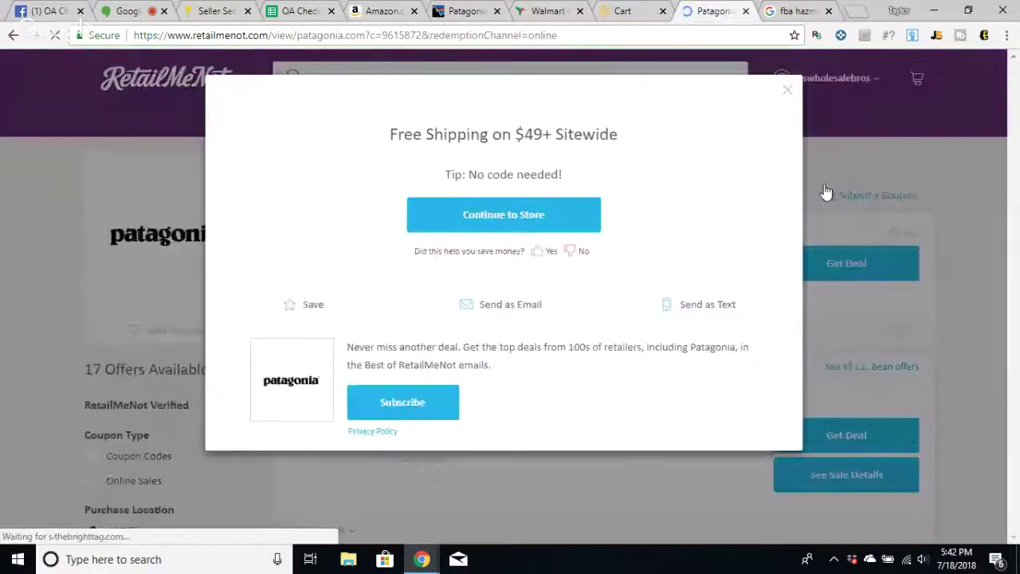
click(22, 283)
scroll(590, 269, down, 1)
scroll(667, 267, down, 1)
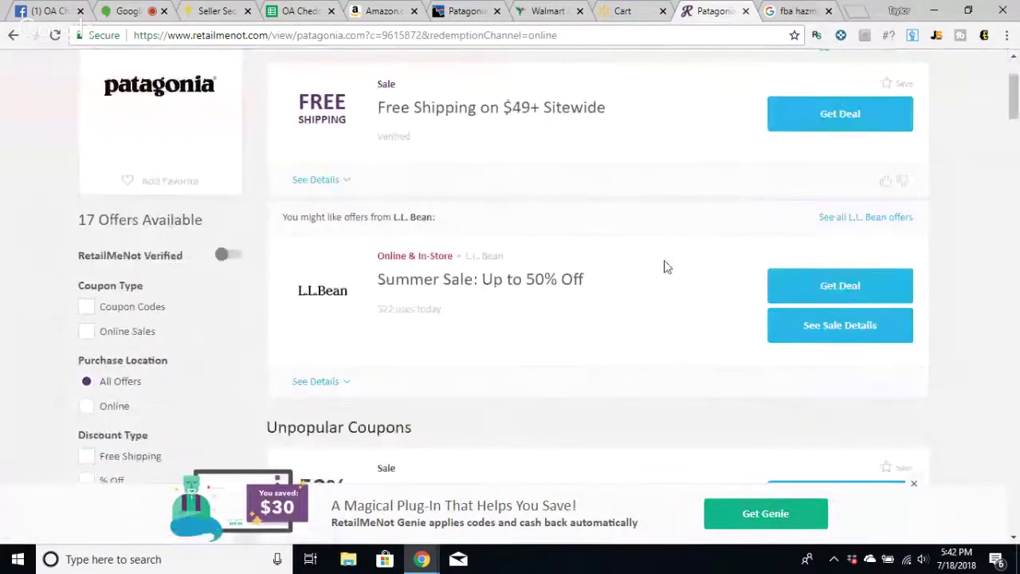
scroll(667, 267, down, 4)
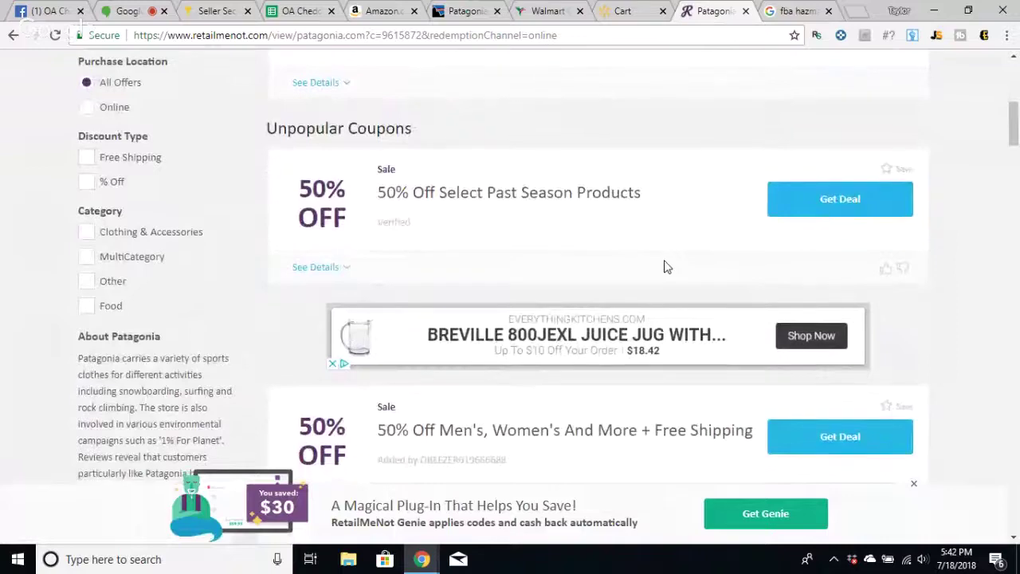
scroll(666, 266, down, 2)
scroll(665, 267, up, 6)
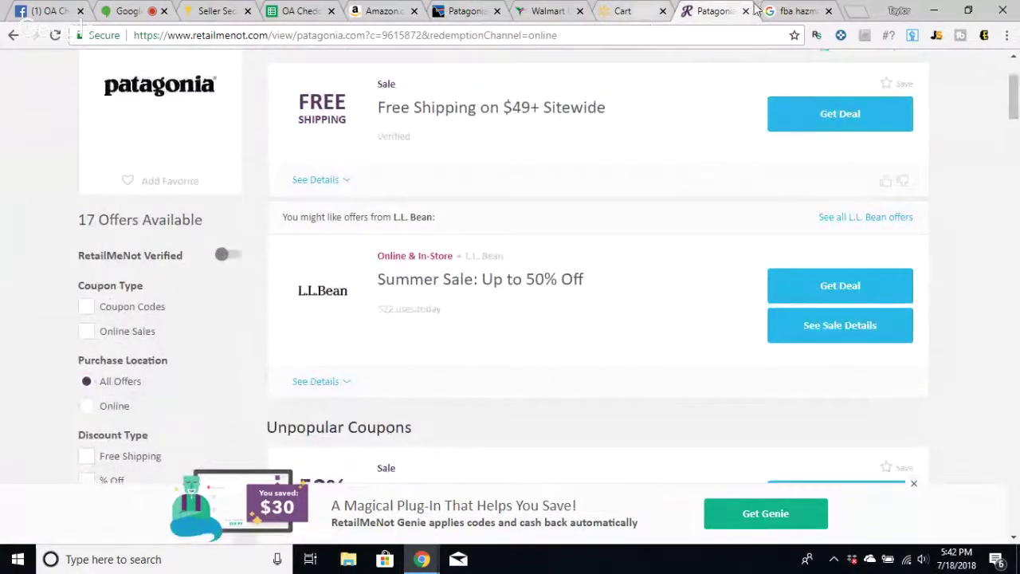
- Look up Patagonia on TopCashback by searching "pati", closing both the Walmart cart and TopCashback pages
click(662, 11)
click(546, 11)
scroll(325, 113, up, 2)
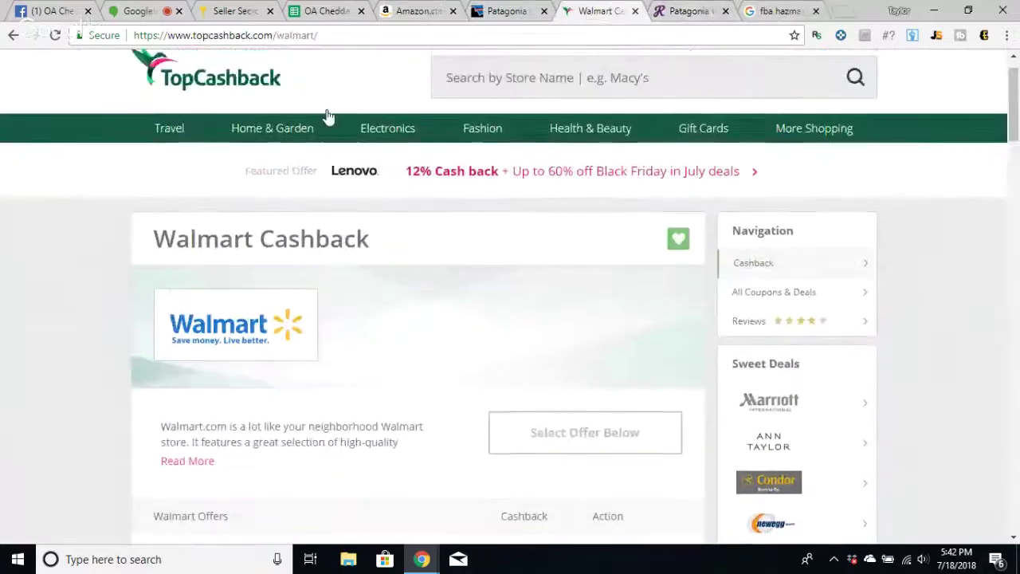
click(540, 106)
text(pat)
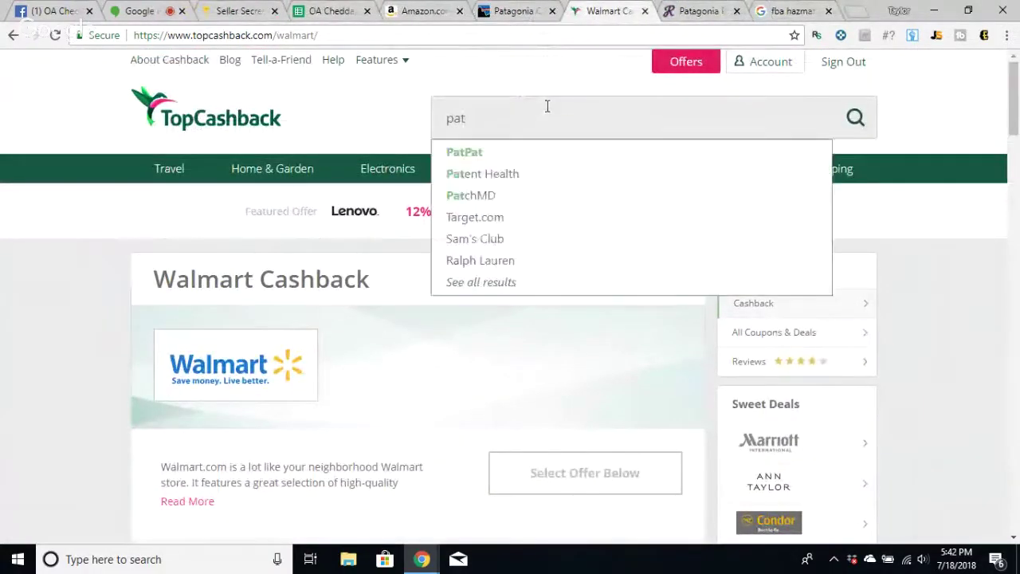
text(i)
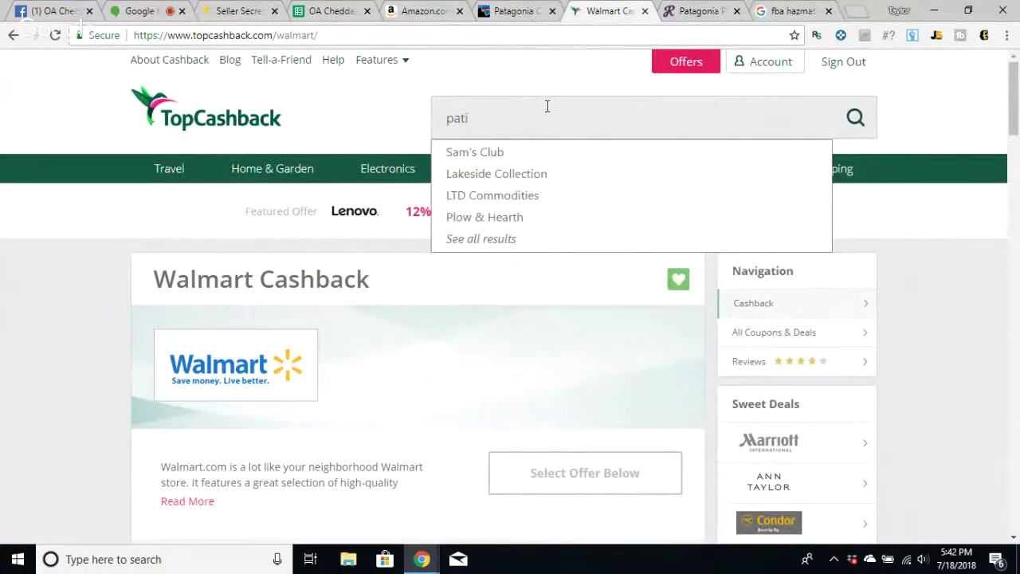
click(645, 17)
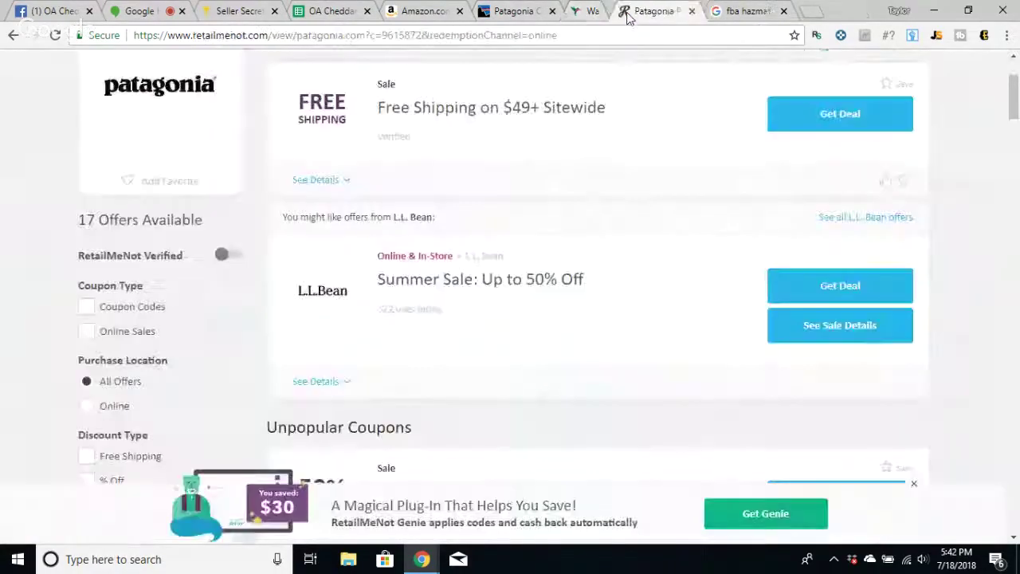
- Return to the Patagonia shopping cart and review the trucker hat order and its cart summary
click(514, 11)
scroll(529, 379, down, 2)
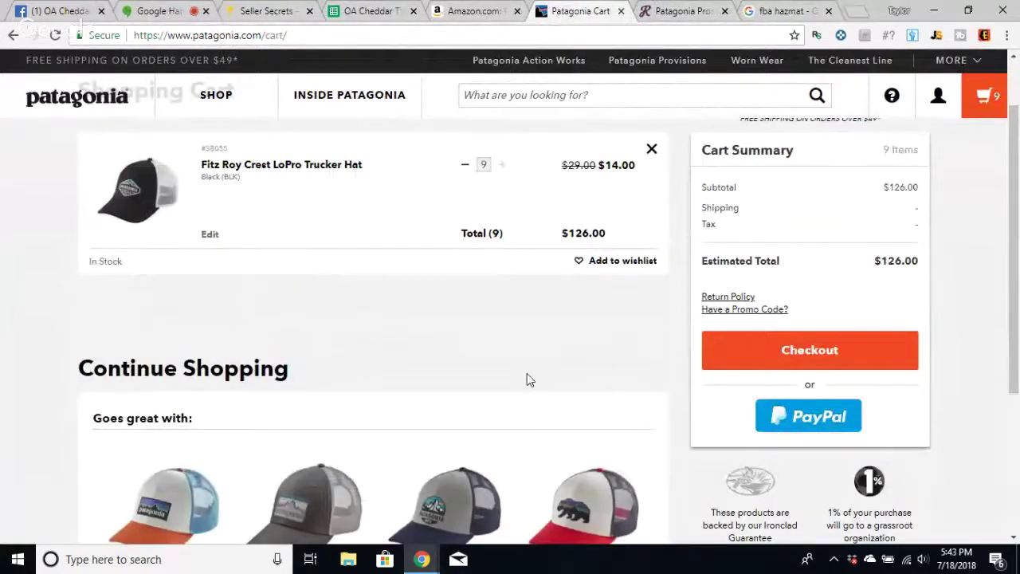
scroll(527, 379, up, 1)
scroll(527, 381, up, 1)
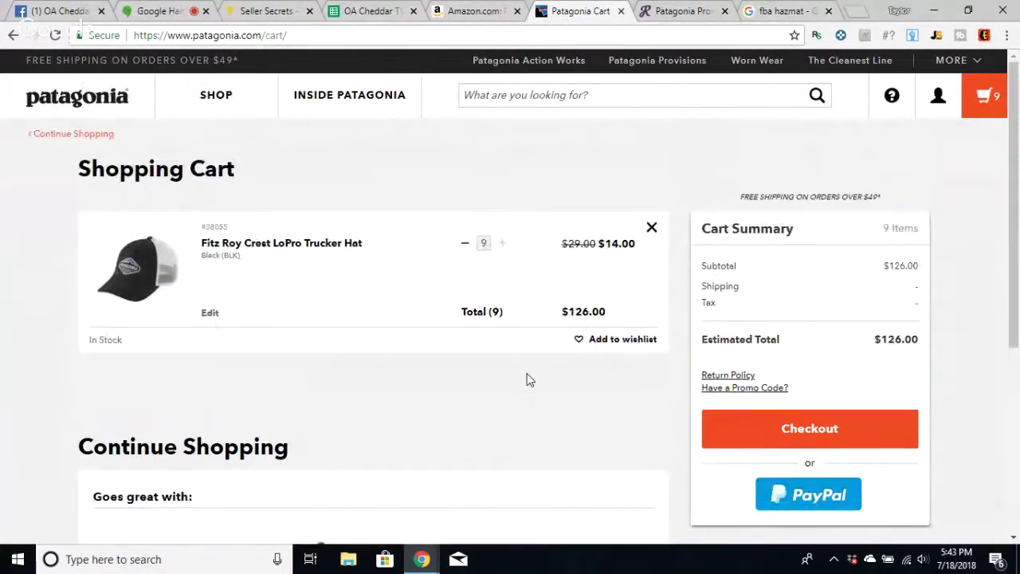
- Close the Patagonia cart and the hat's Amazon page and return to the OA Cheddar TV#1 Lead List
click(623, 12)
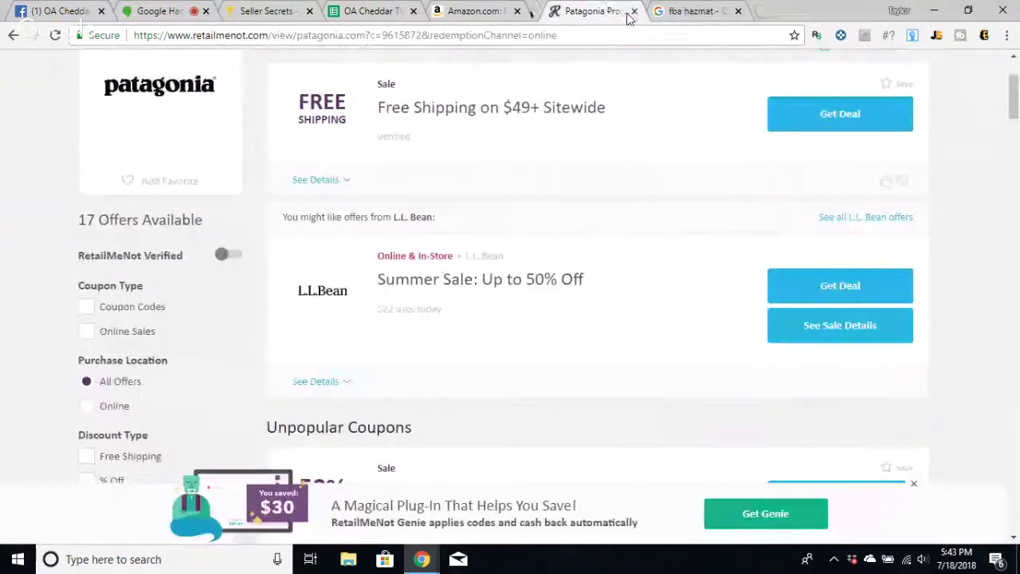
click(448, 11)
click(517, 12)
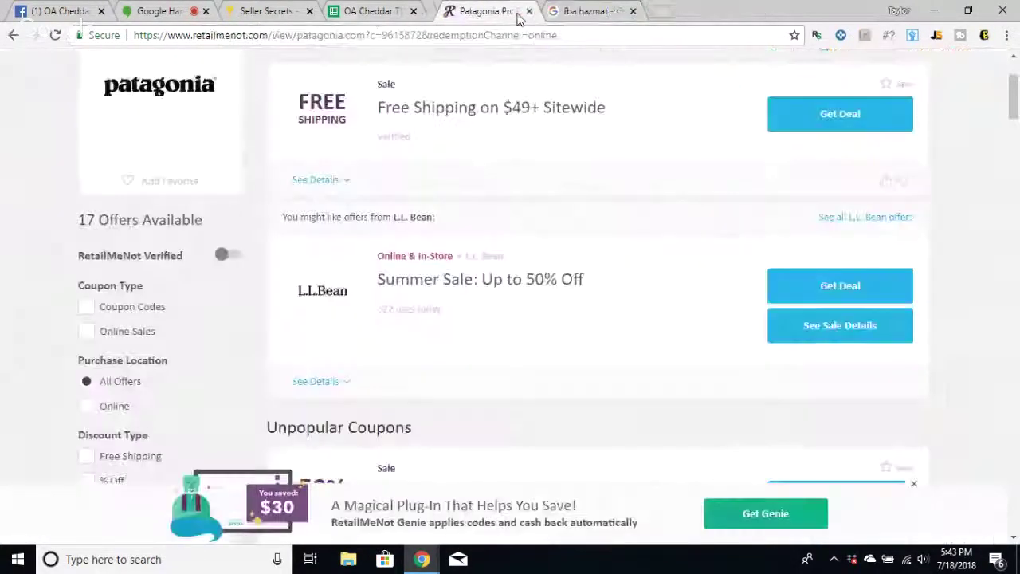
click(364, 14)
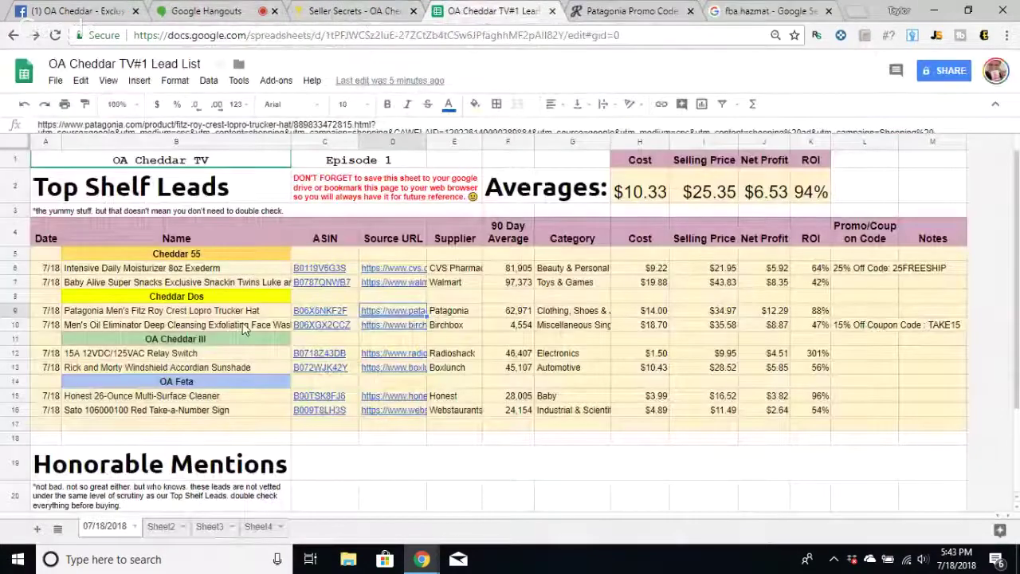
- Open the Amazon listing and Birchbox source page for the Men's Oil Eliminator face wash lead
click(325, 328)
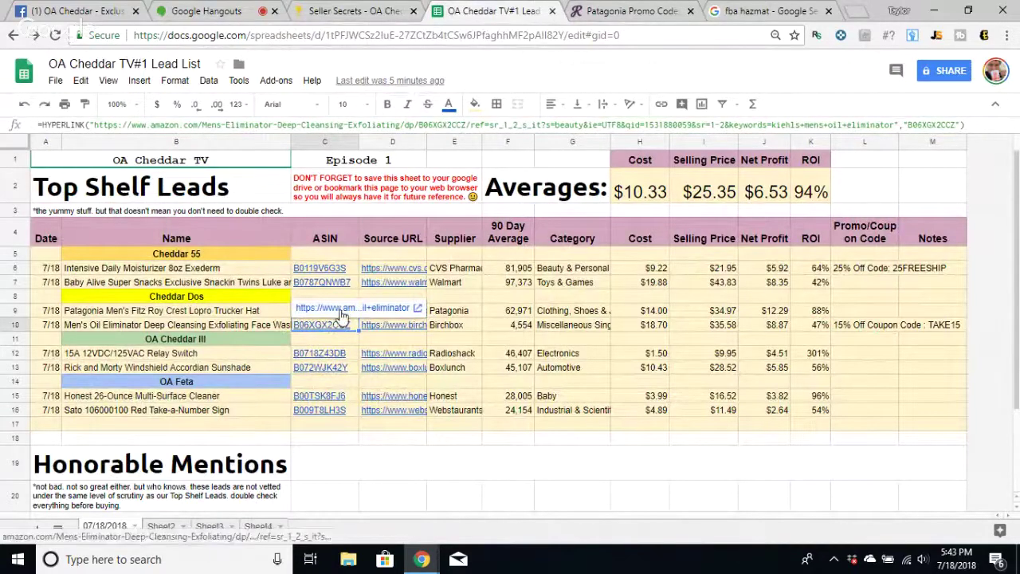
click(344, 307)
click(422, 330)
click(424, 307)
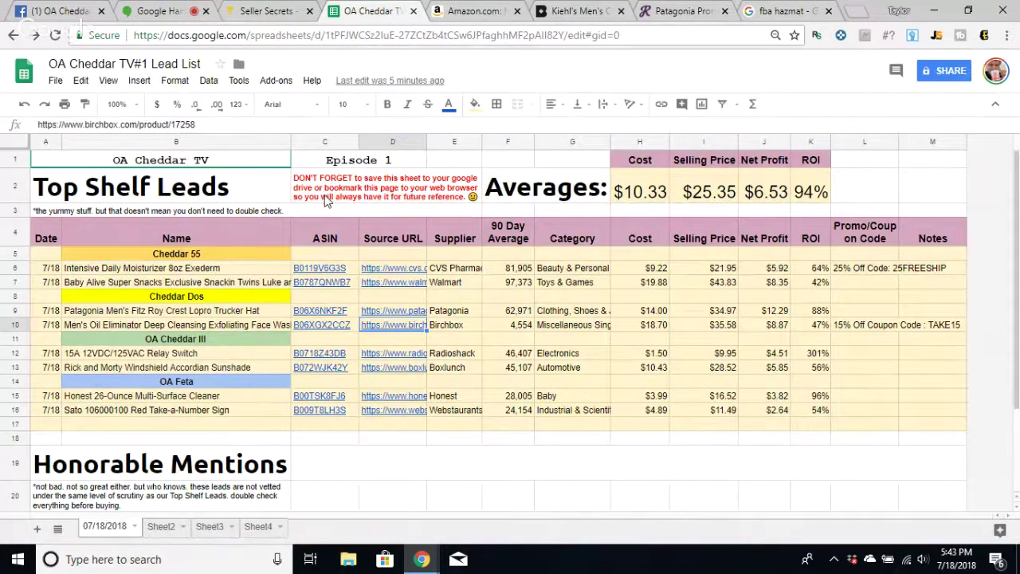
- Check the face wash's rank and offers on Amazon and close its Amazon and Birchbox pages
click(476, 10)
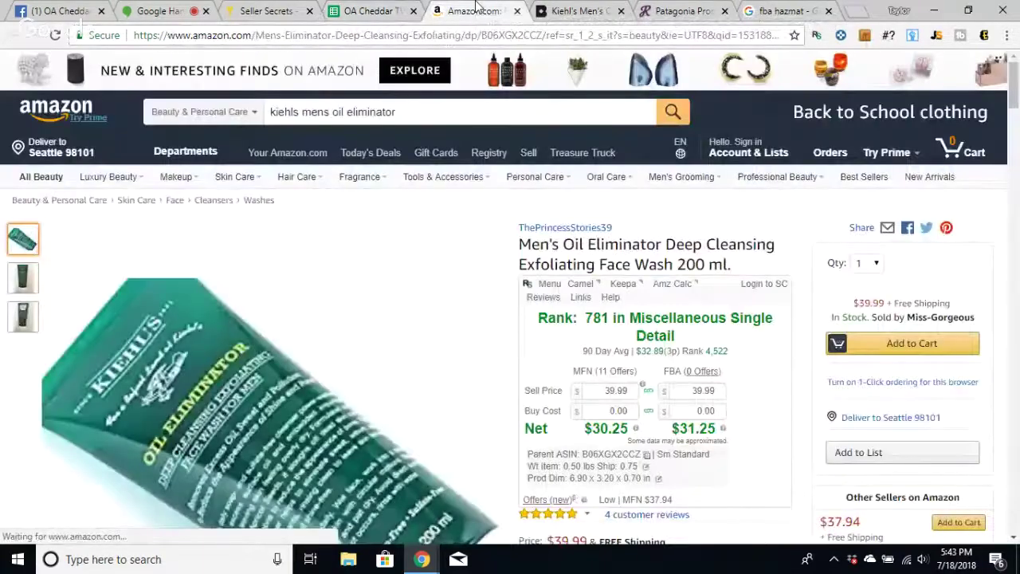
click(393, 14)
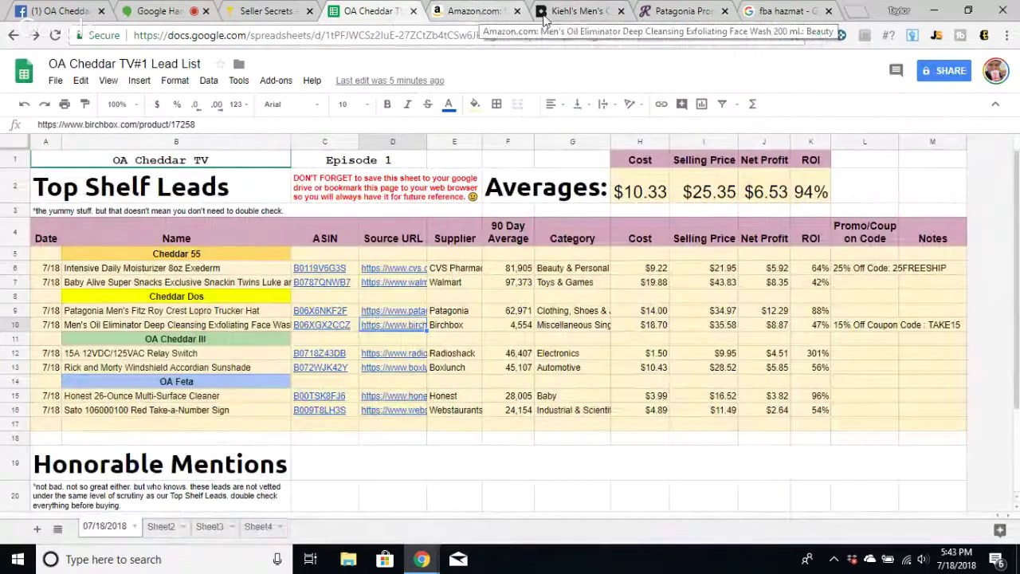
click(517, 11)
click(517, 11)
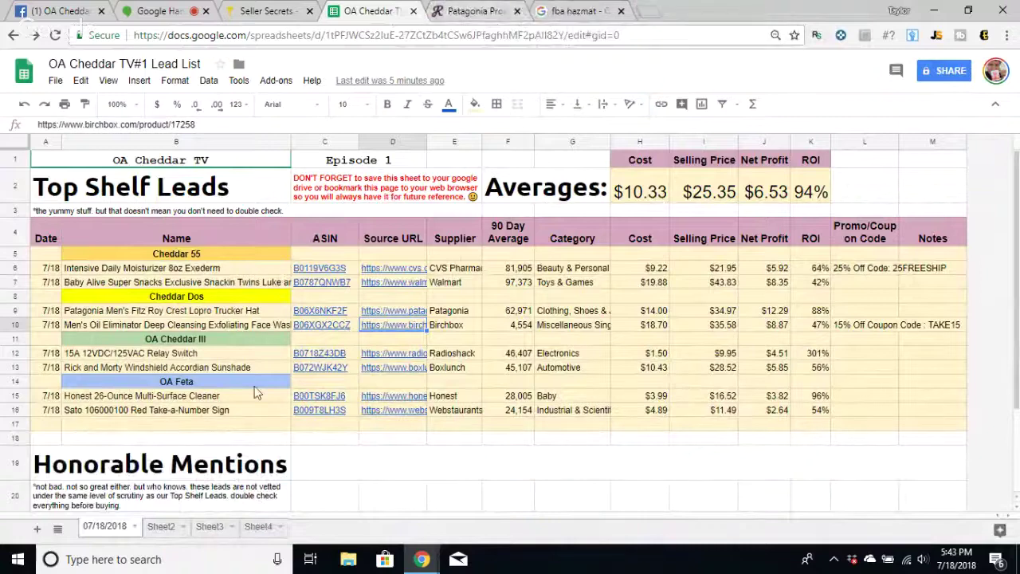
- Open the Amazon listing and BoxLunch source page for the Rick and Morty Windshield Accordian Sunshade lead
click(318, 368)
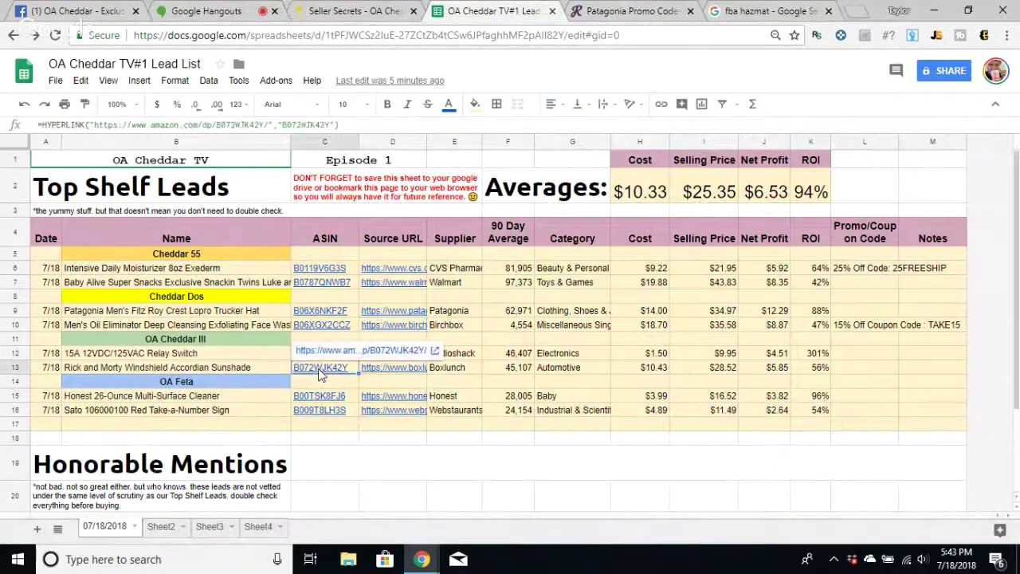
click(382, 357)
click(404, 376)
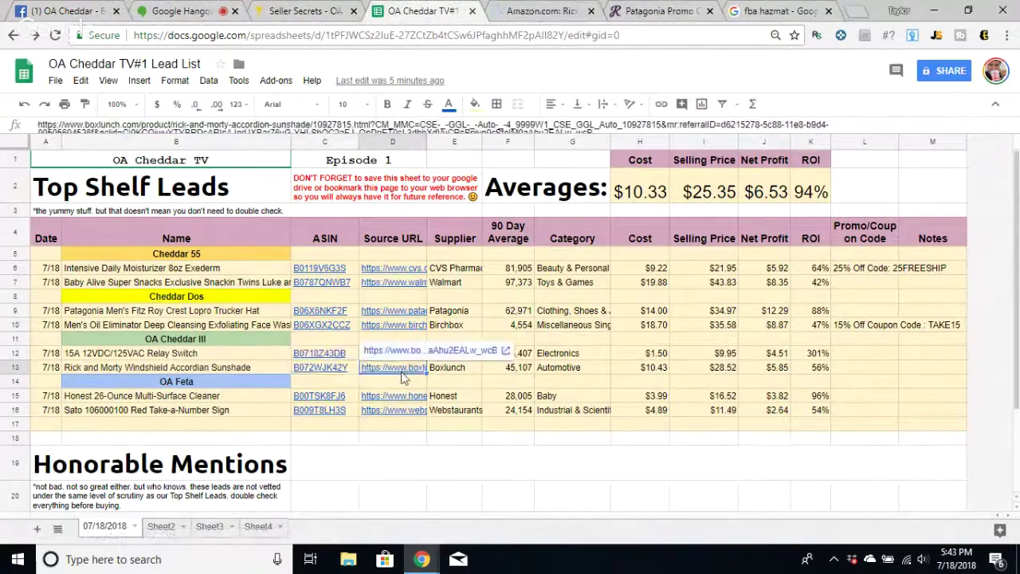
click(411, 351)
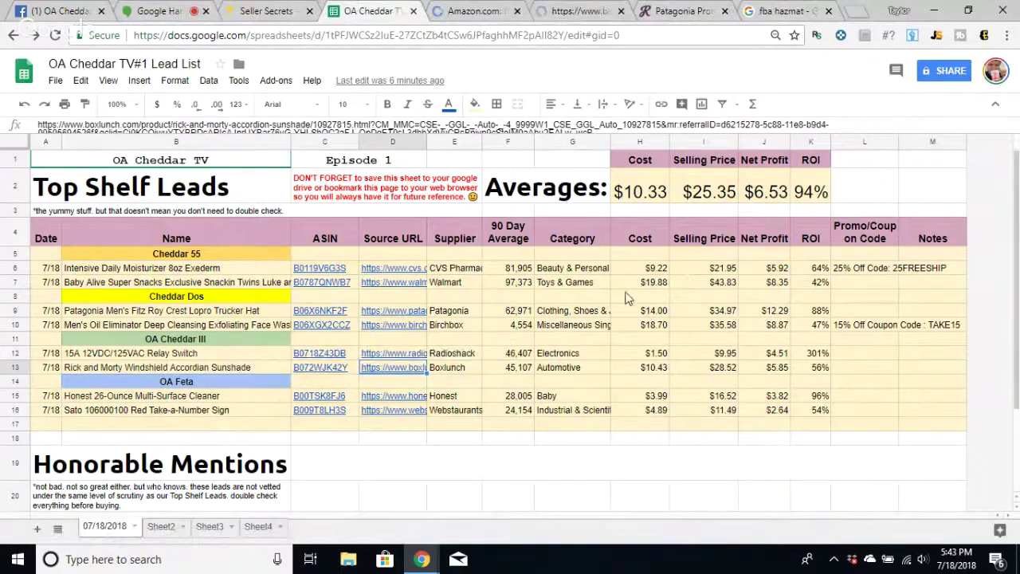
- Close the Patagonia coupon page and open Amazon's Dangerous goods identification guide from the "fba hazmat" search results
click(726, 12)
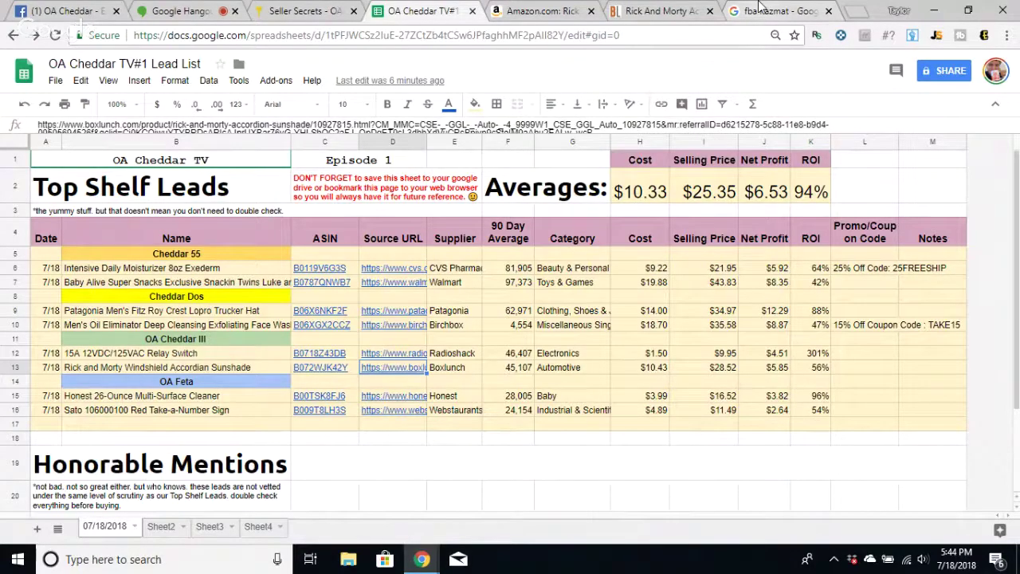
click(762, 10)
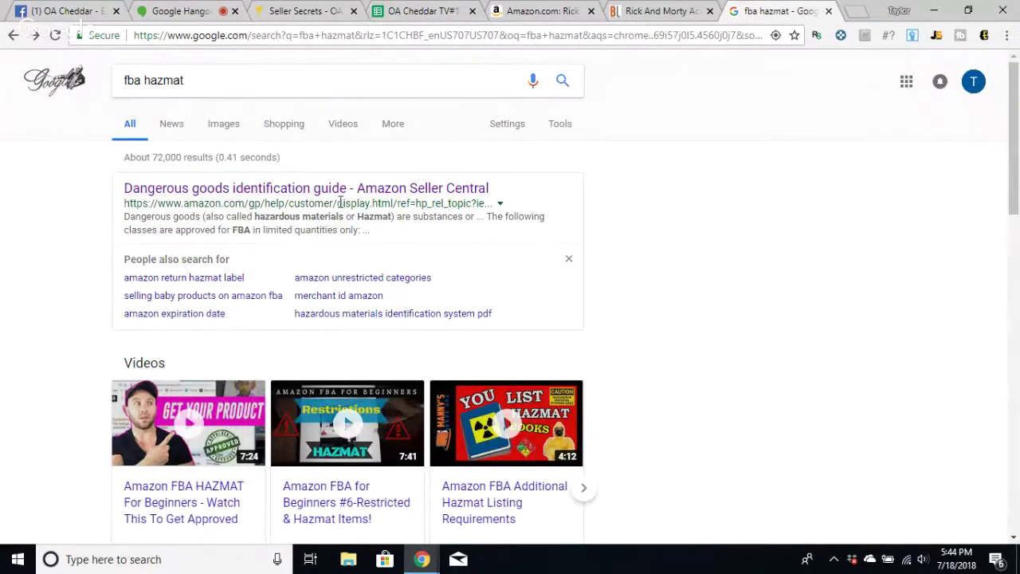
click(217, 191)
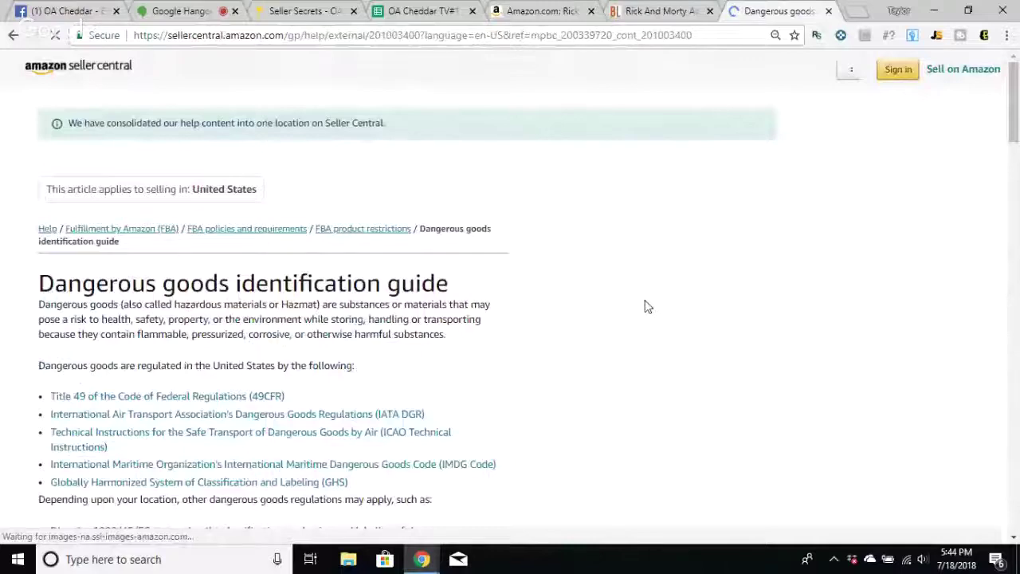
scroll(524, 376, down, 1)
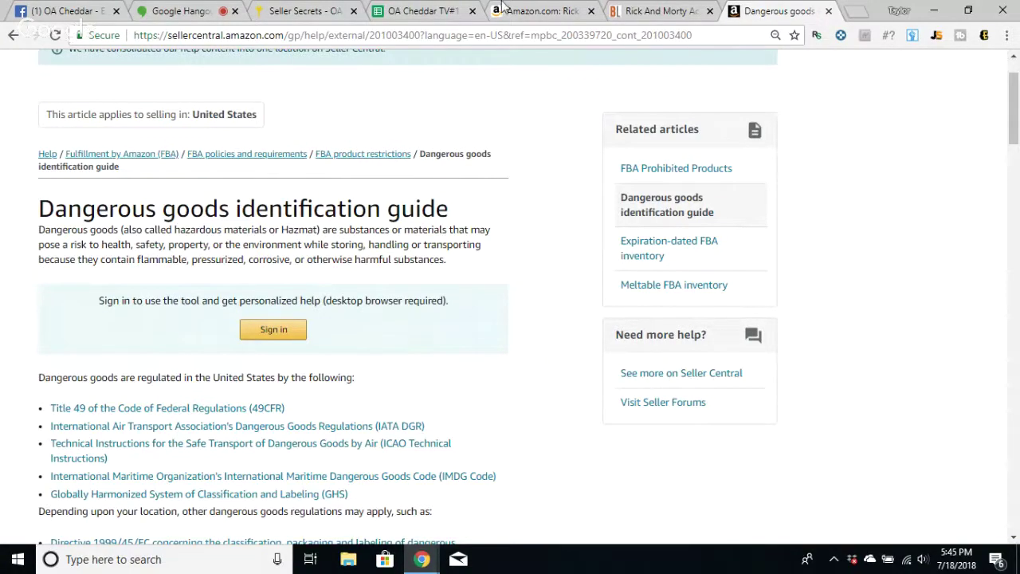
- Examine the Rick and Morty sunshade's Amazon listing for rank, offers, net profit, size tier and product details
click(555, 14)
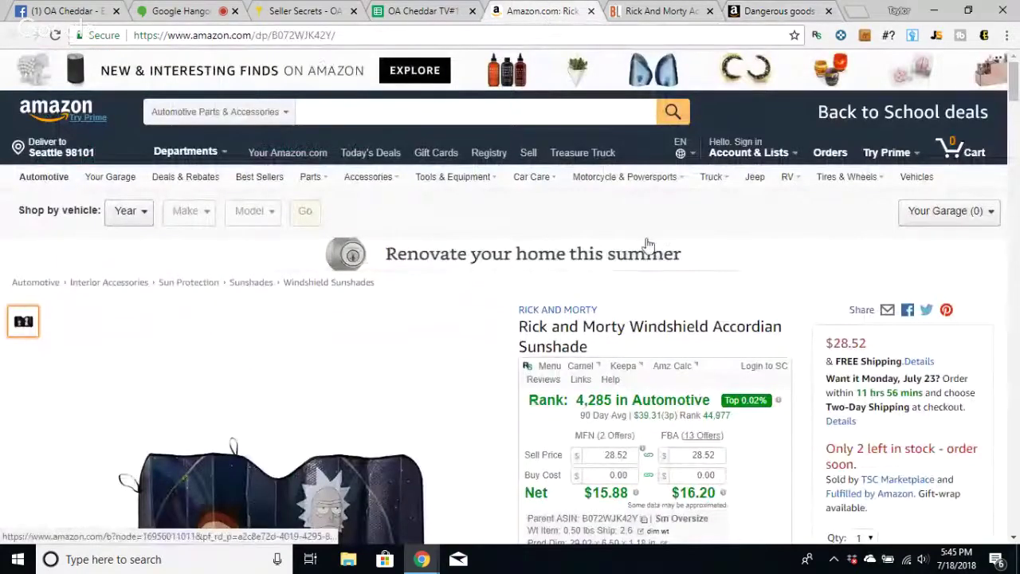
scroll(647, 243, down, 2)
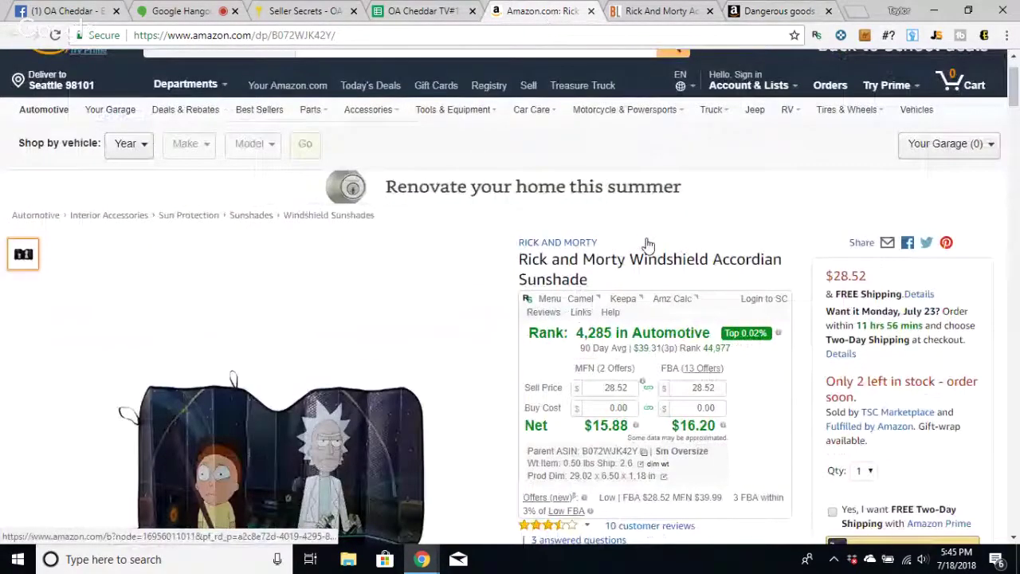
scroll(647, 244, down, 1)
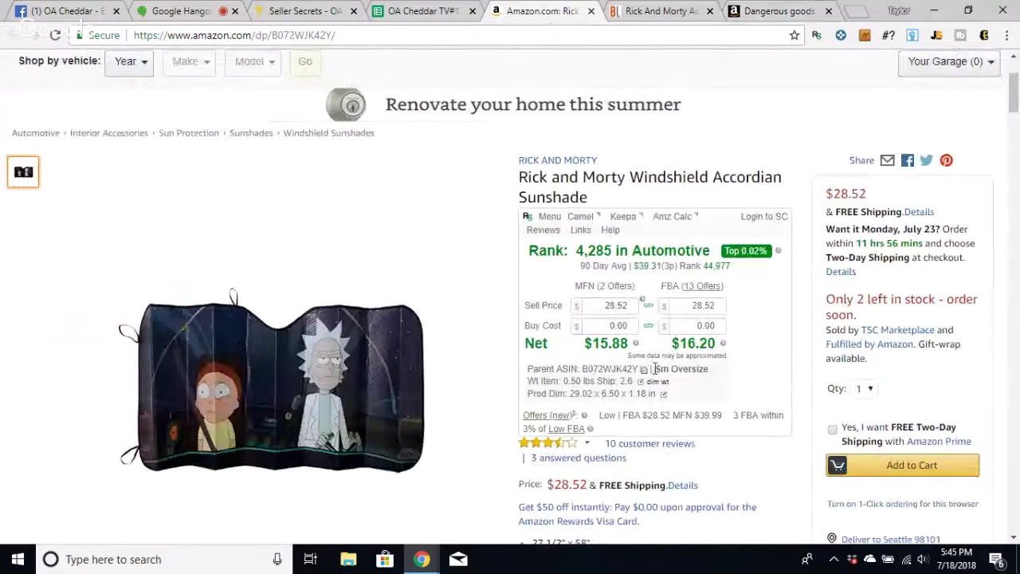
scroll(661, 372, down, 1)
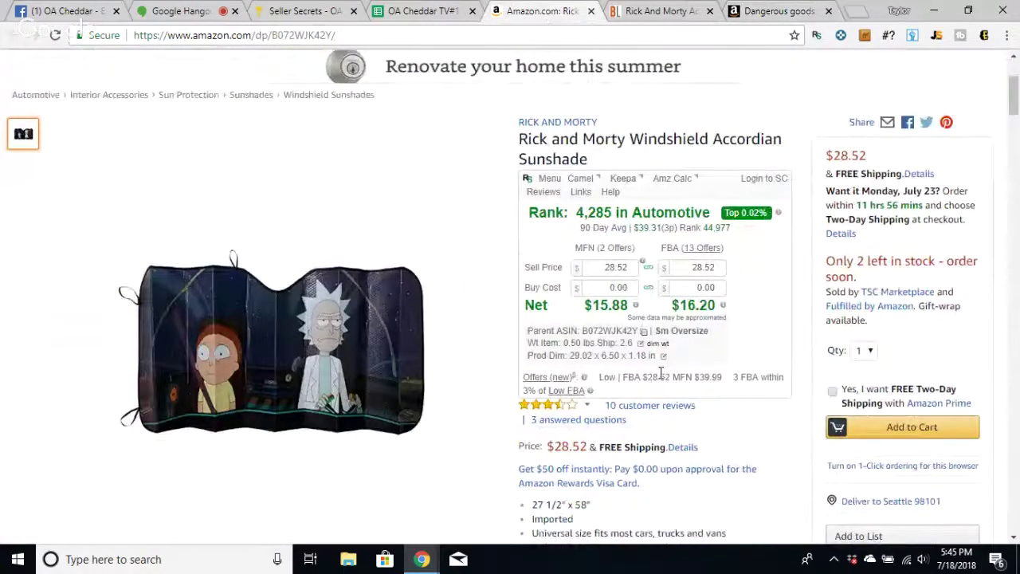
scroll(610, 220, down, 2)
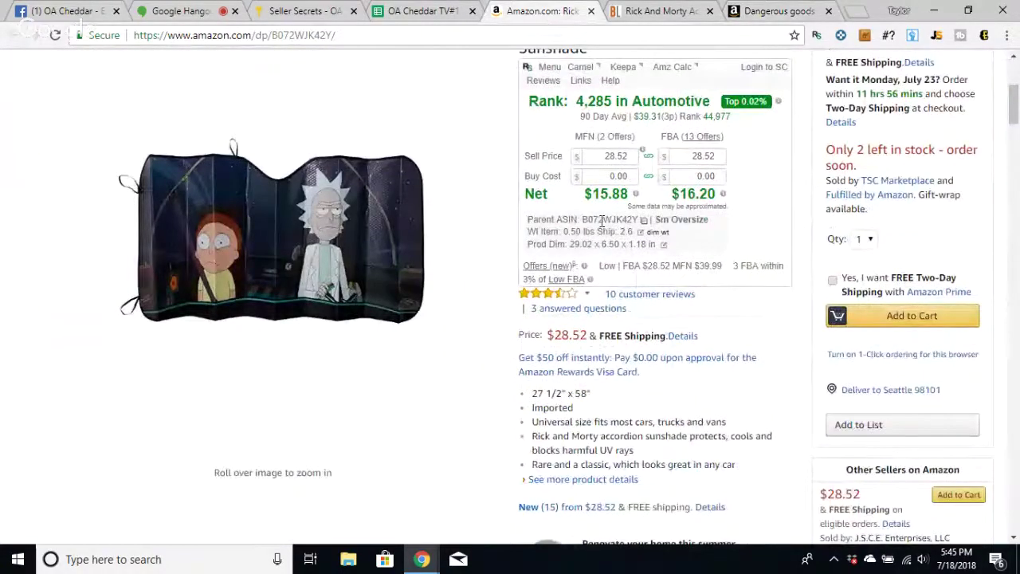
scroll(602, 219, up, 3)
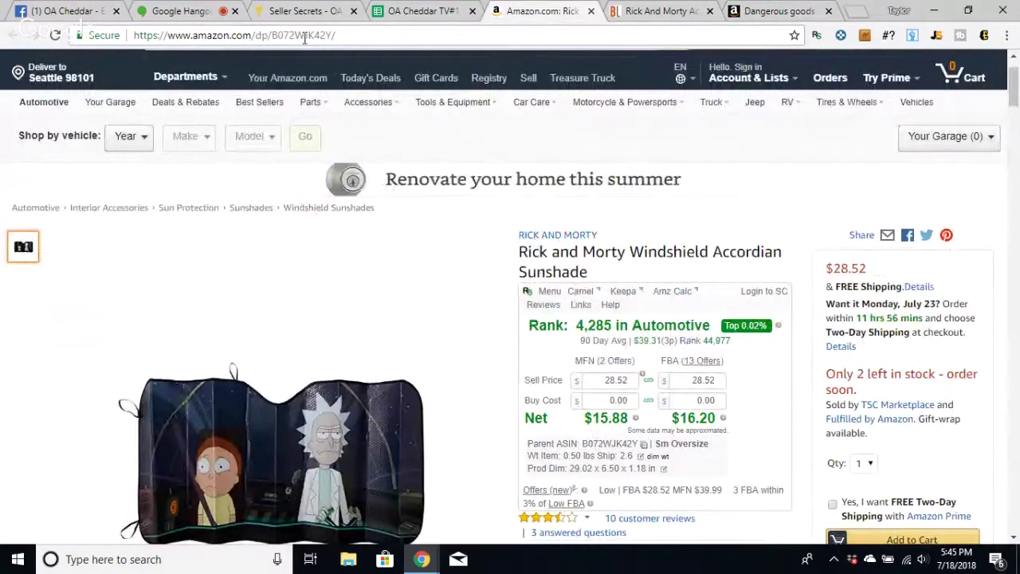
- Locate the Rick and Morty sunshade's ASIN in the listing's web address and in its additional product information
click(249, 37)
double_click(303, 37)
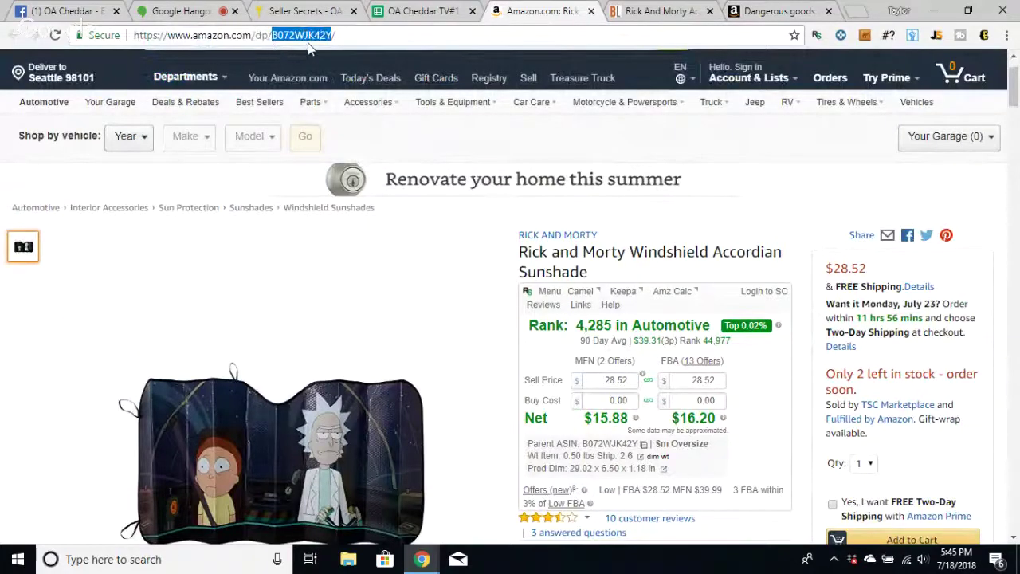
click(331, 36)
scroll(461, 288, down, 6)
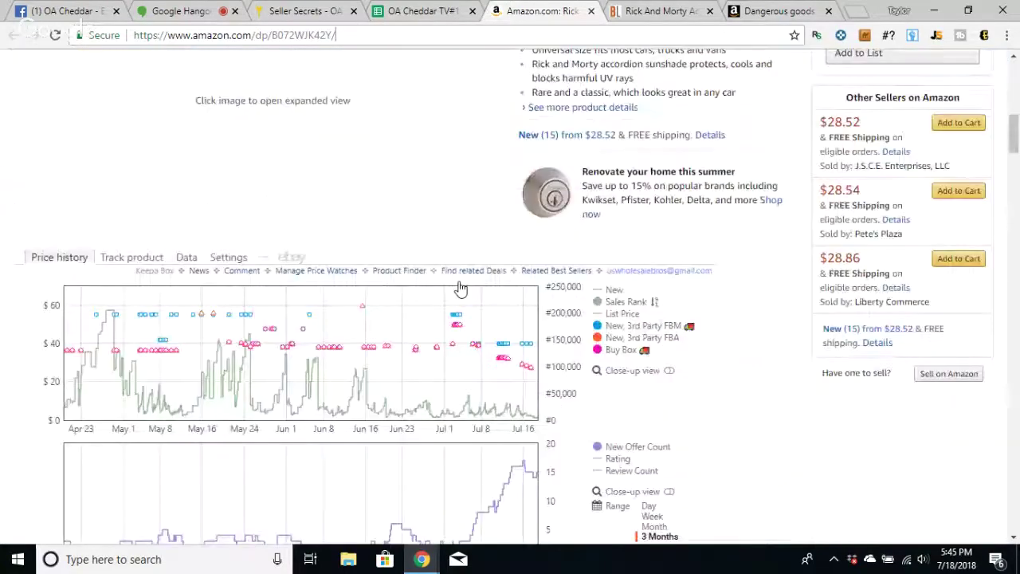
scroll(461, 287, down, 10)
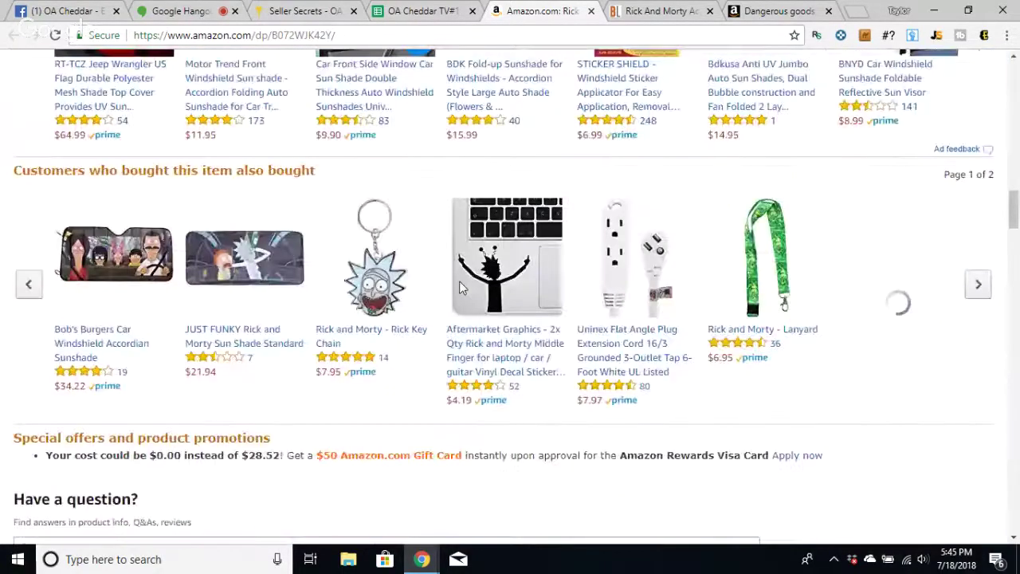
scroll(459, 280, down, 8)
scroll(436, 129, up, 1)
drag(532, 138, 597, 146)
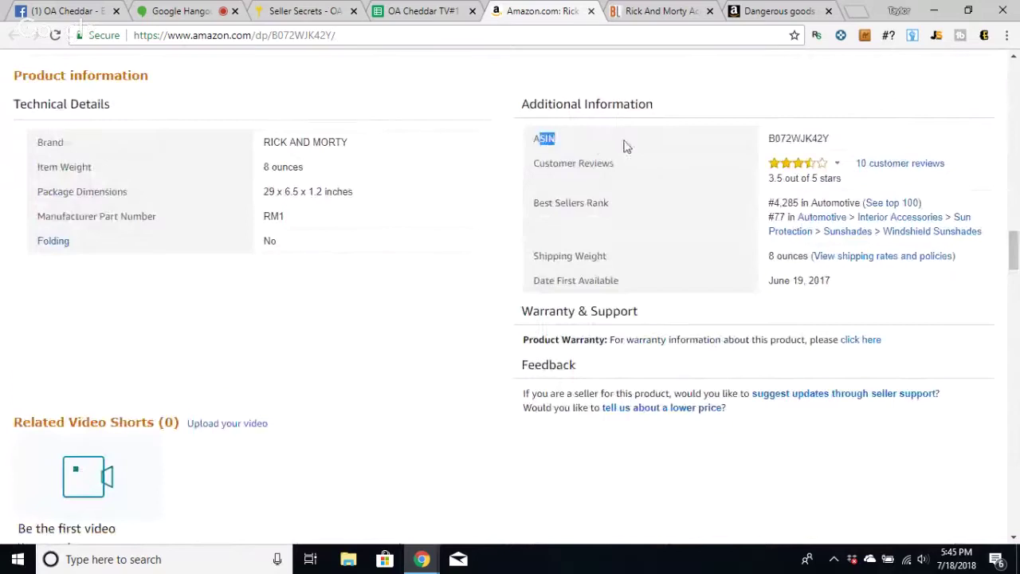
drag(768, 138, 835, 142)
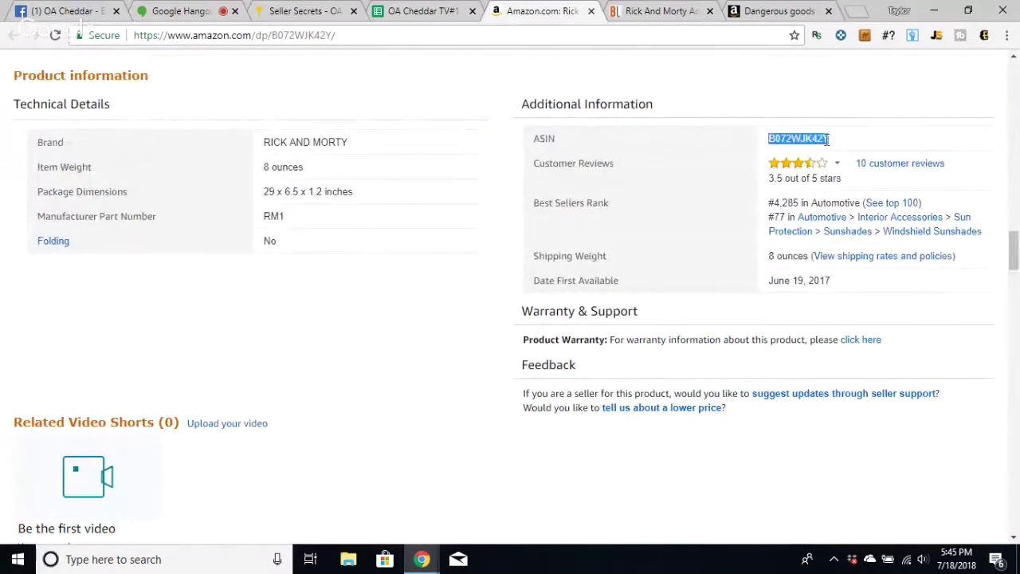
click(491, 267)
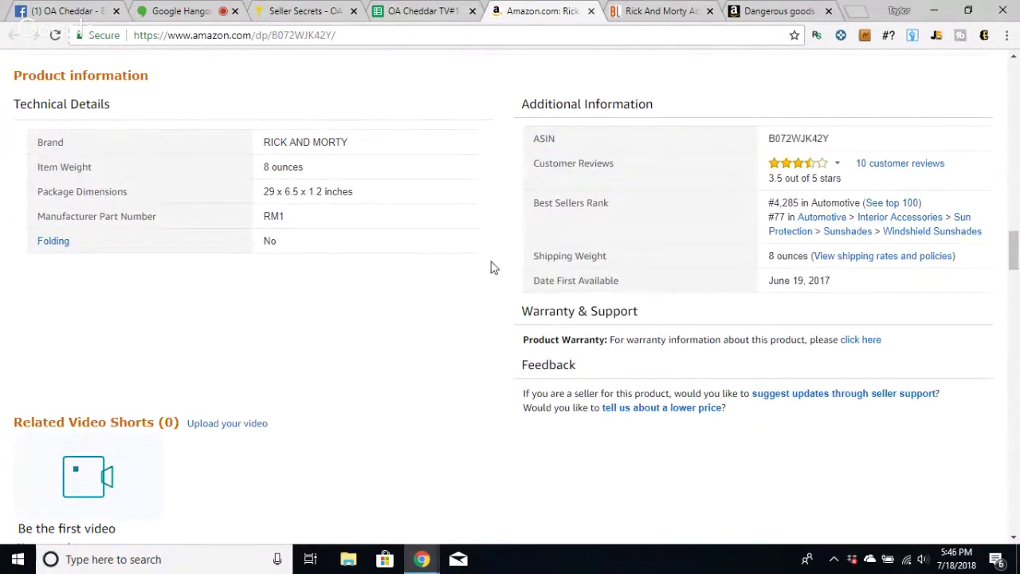
scroll(491, 268, up, 5)
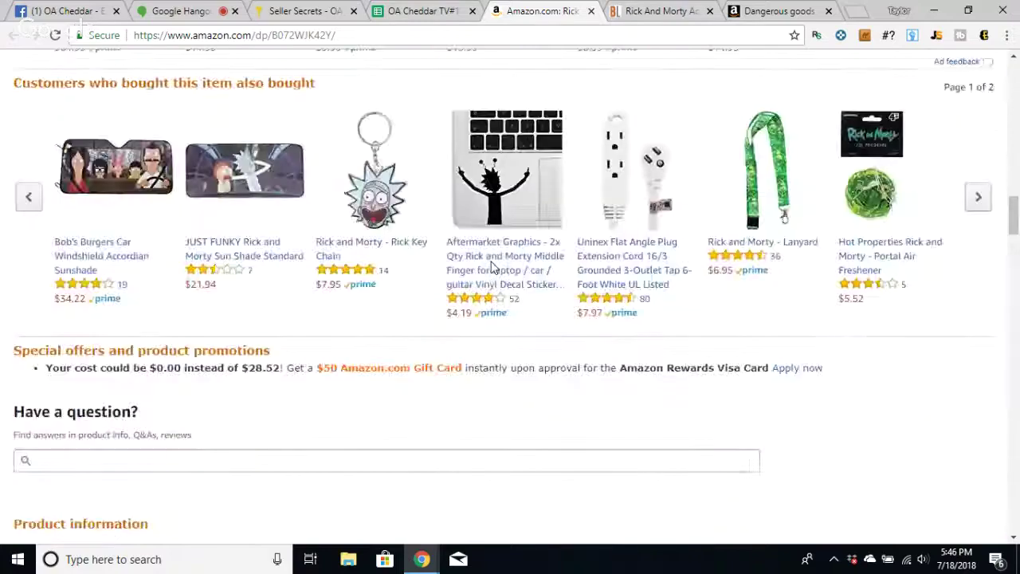
scroll(491, 268, up, 5)
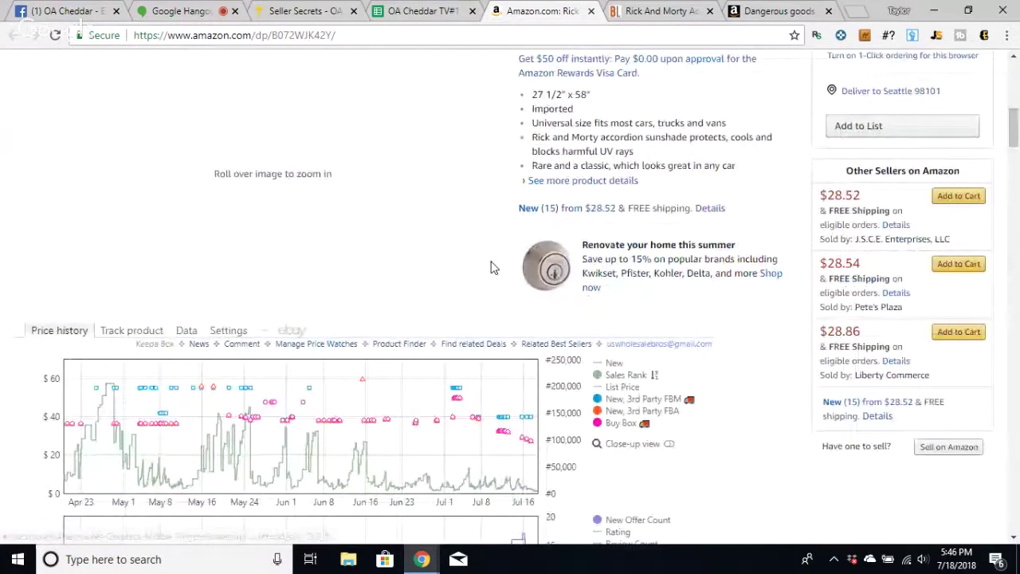
scroll(491, 268, up, 5)
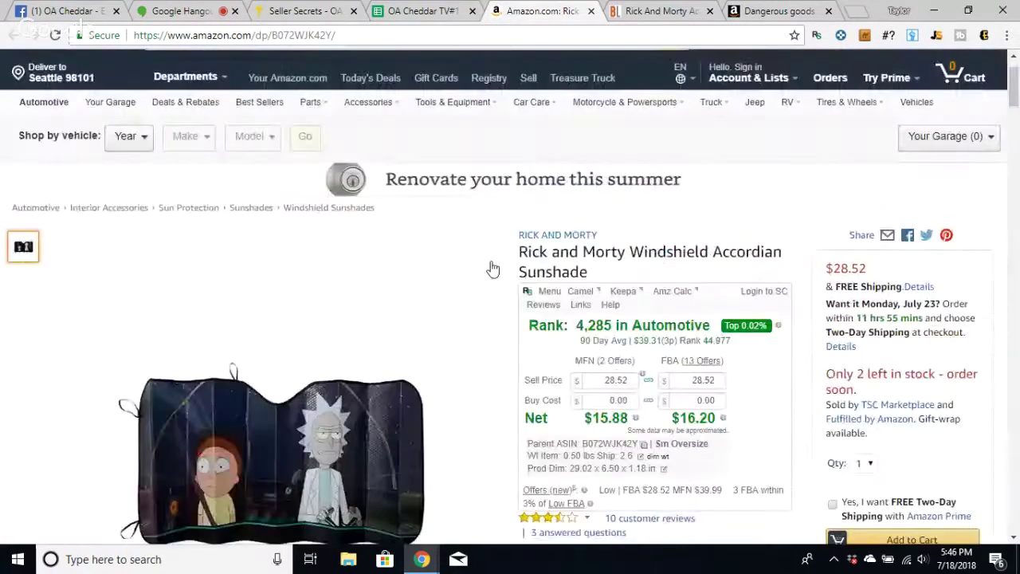
- Dismiss the Ebates cash-back offer and cookie notice on the sunshade's BoxLunch page and check its price, availability and details
key(ctrl+Tab)
click(410, 360)
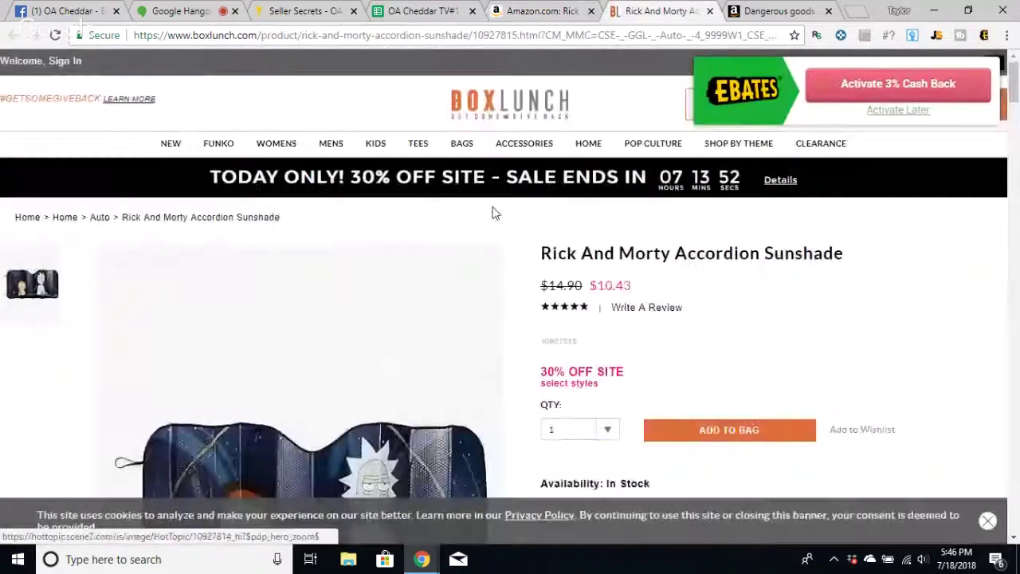
click(911, 114)
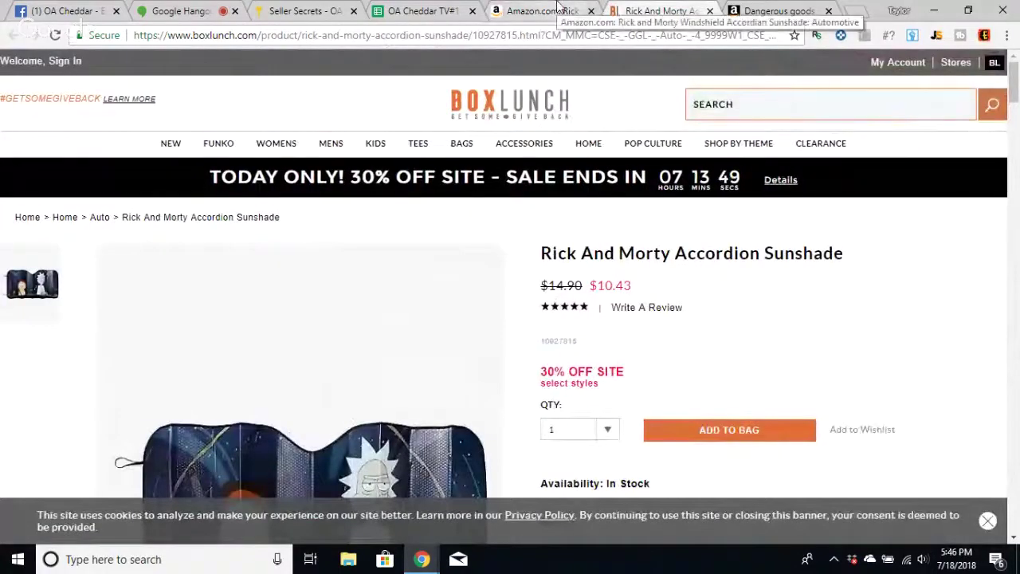
click(987, 521)
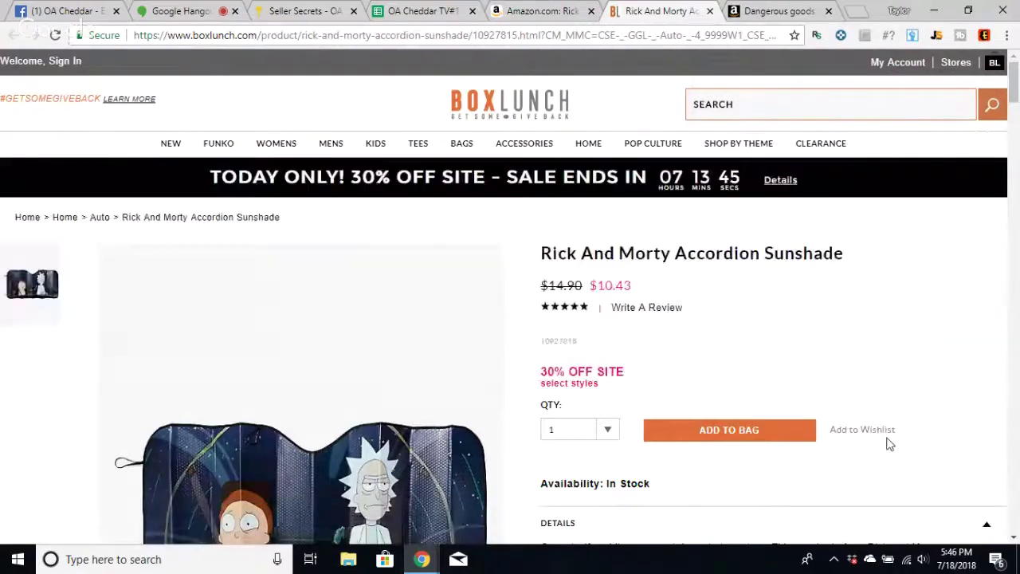
scroll(938, 388, down, 1)
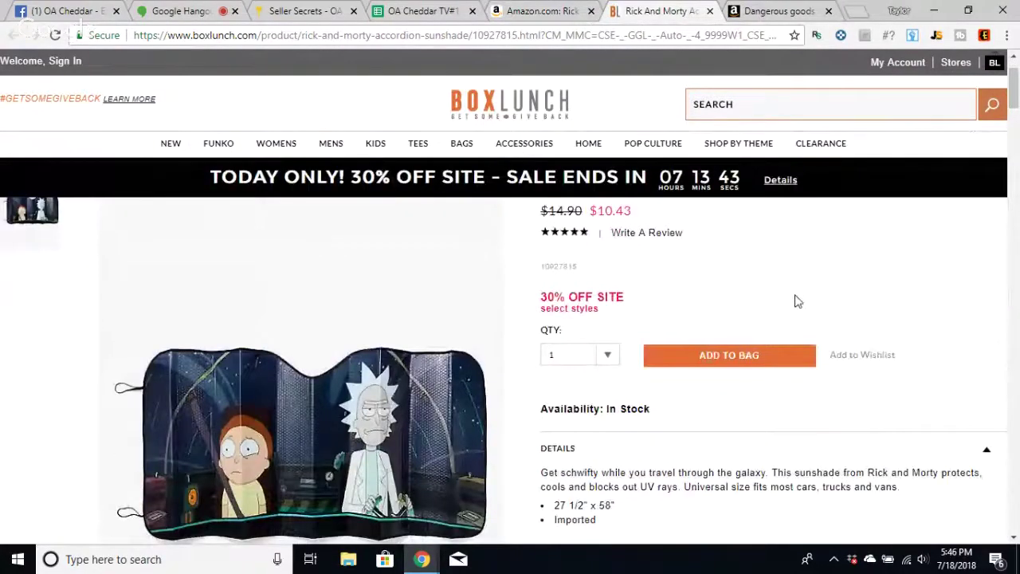
- Review the sunshade's Amazon rank, selling price, offers and net figures against the BoxLunch price
click(529, 8)
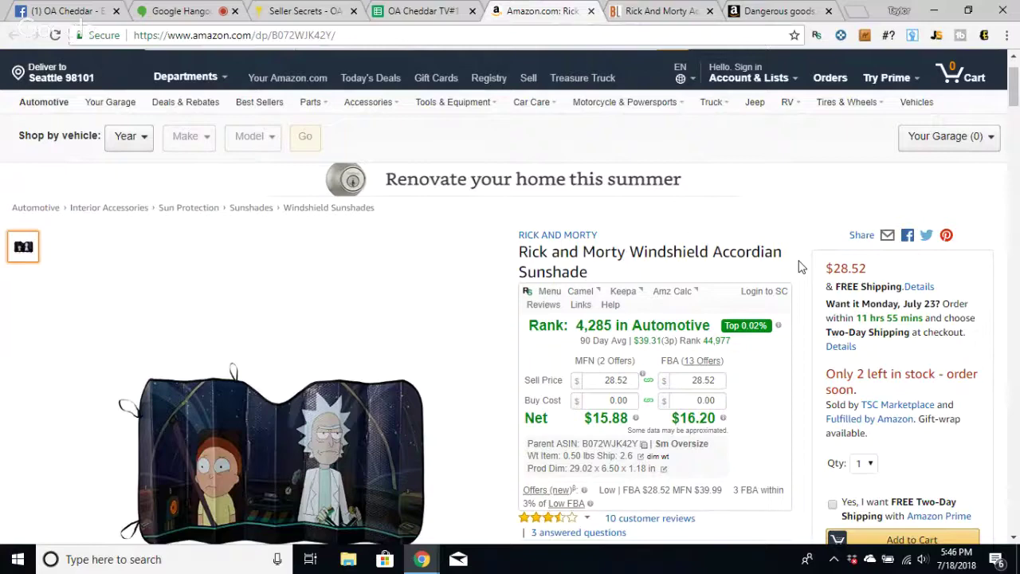
mouse_move(706, 419)
scroll(496, 299, down, 1)
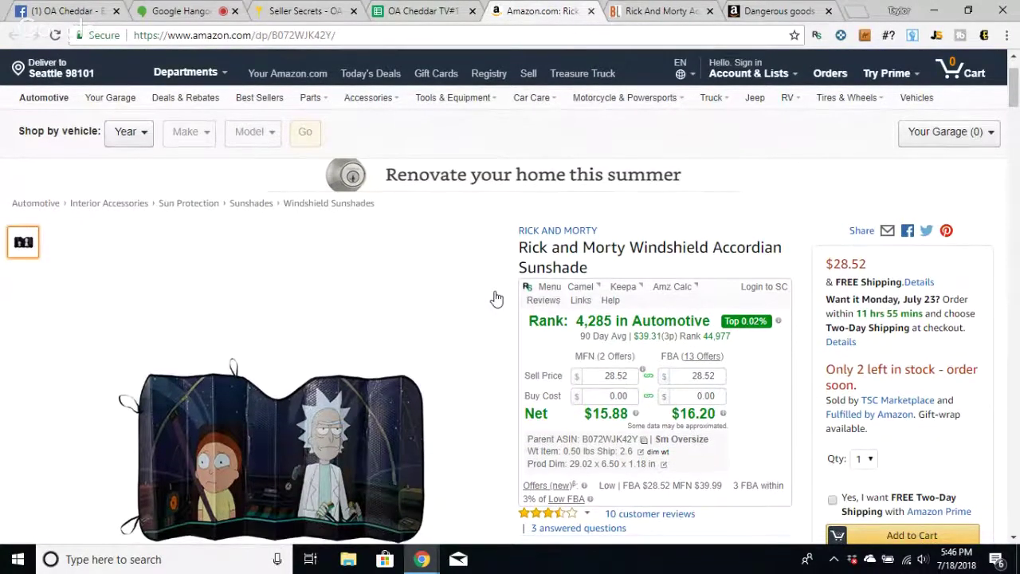
scroll(497, 298, down, 1)
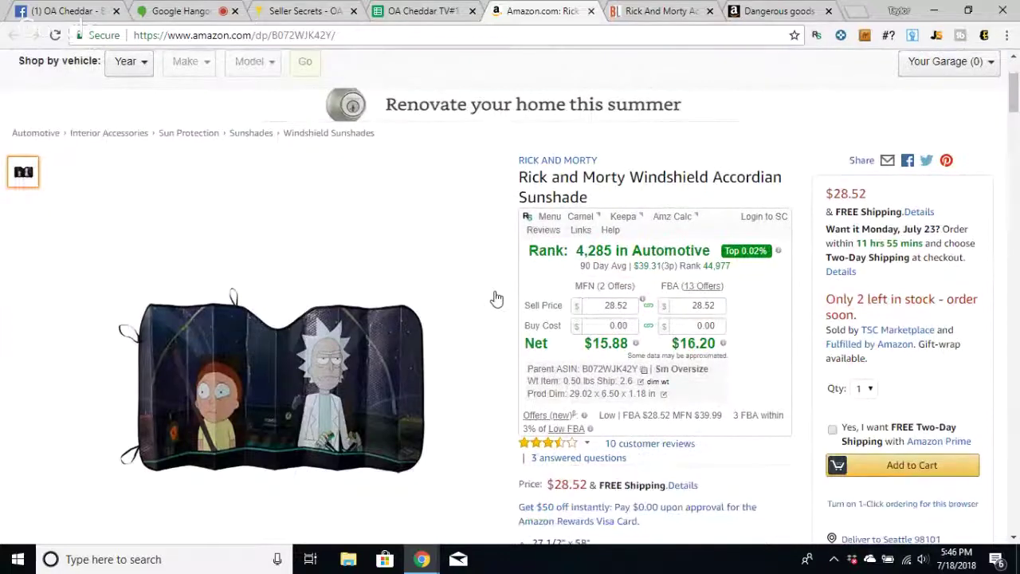
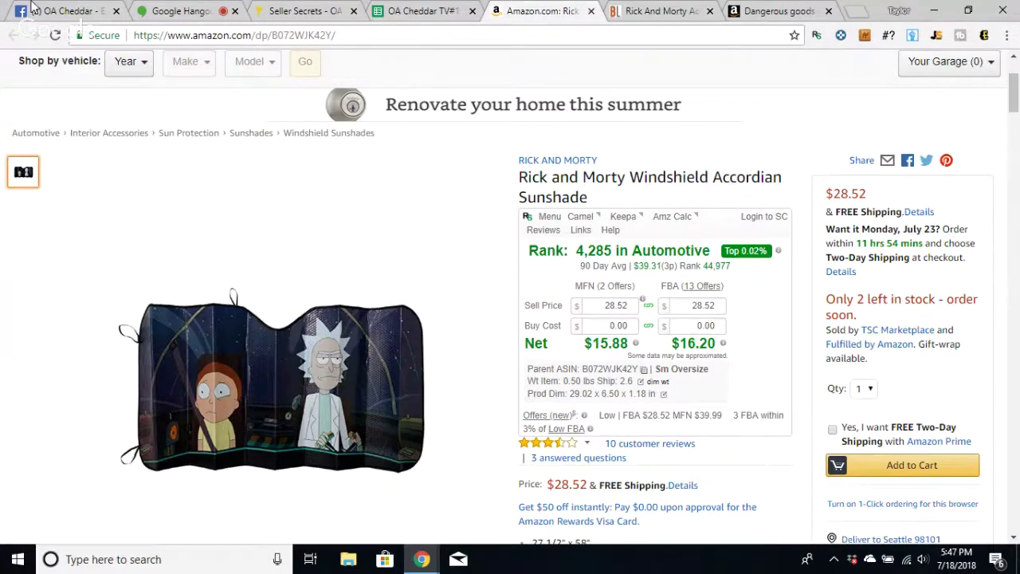
- Check the latest Facebook notifications from the OA Cheddar group page and close the list
click(64, 7)
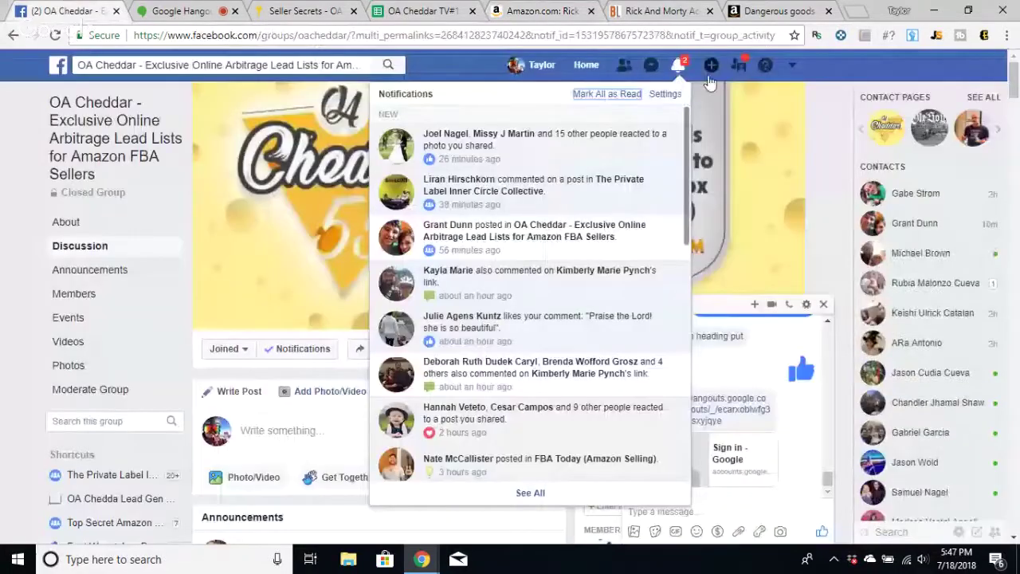
click(682, 70)
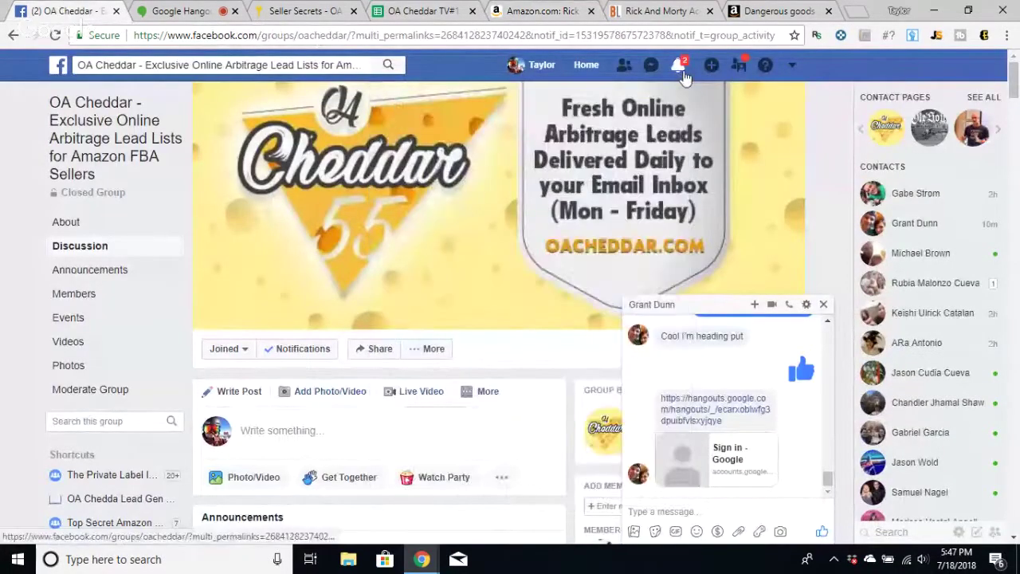
click(680, 67)
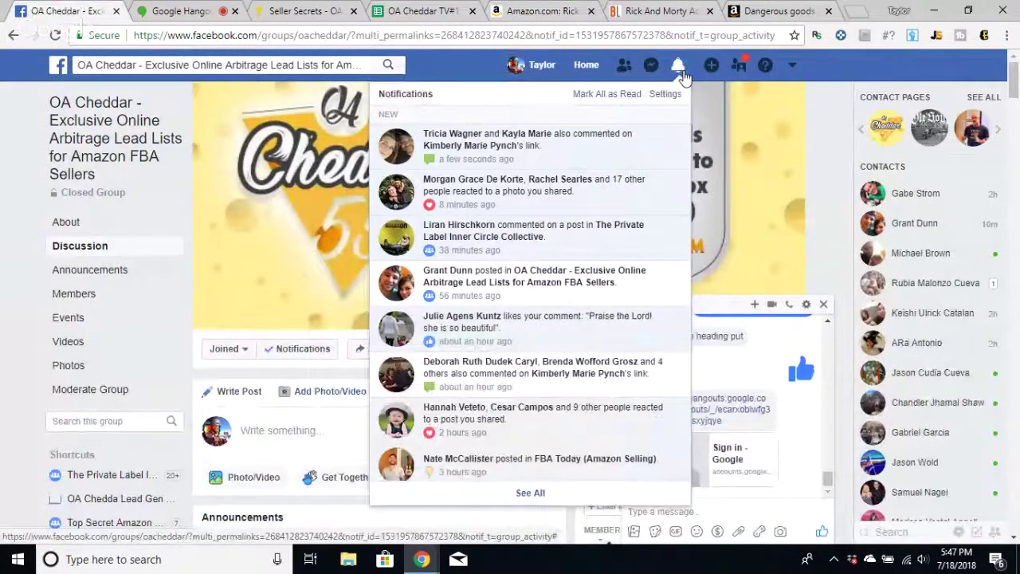
click(344, 361)
- Find the Cheddar TV live session post in the OA Cheddar group, check who has seen it and expand its full text
scroll(345, 361, down, 10)
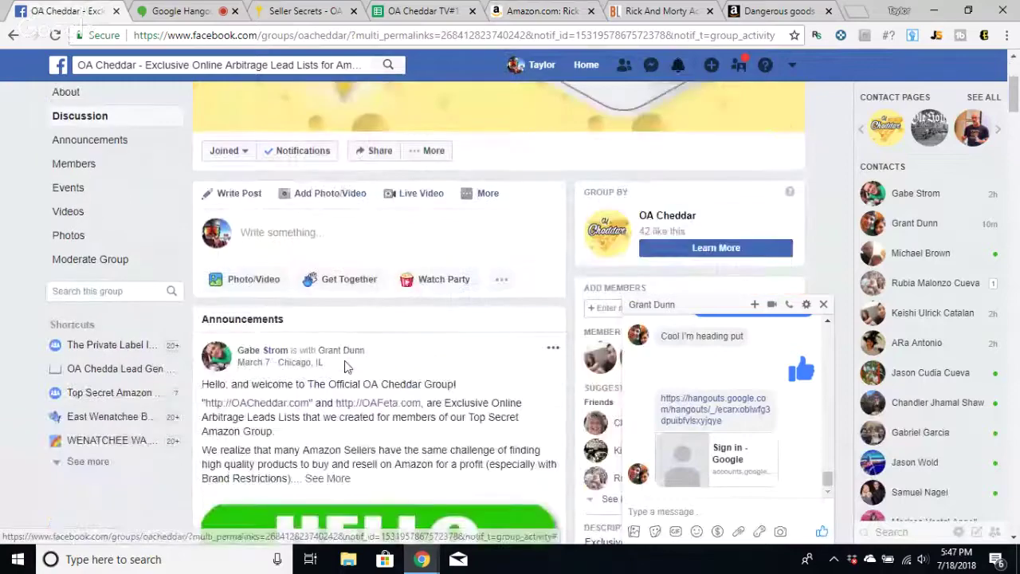
scroll(473, 374, down, 8)
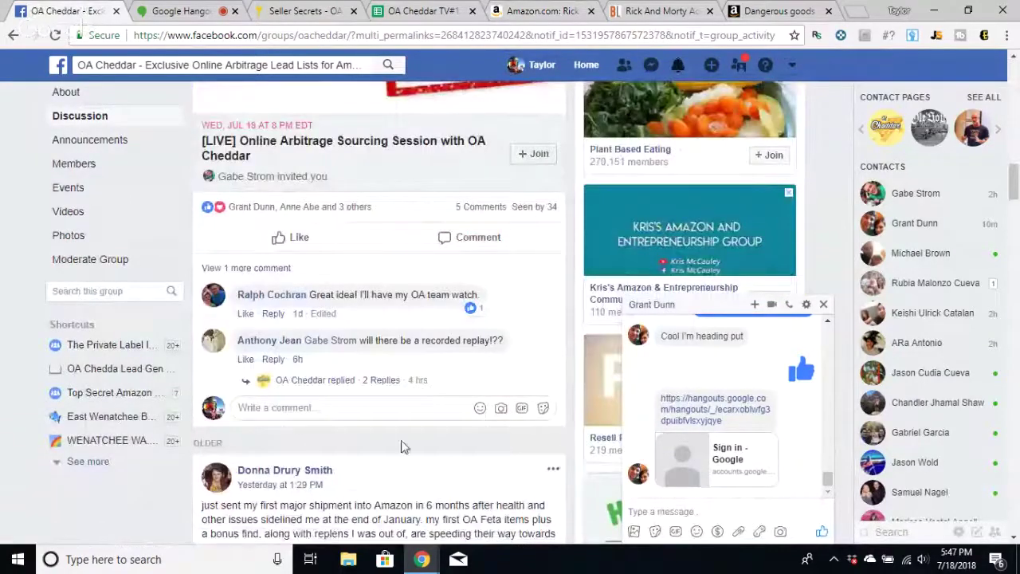
scroll(401, 446, down, 3)
scroll(401, 440, up, 10)
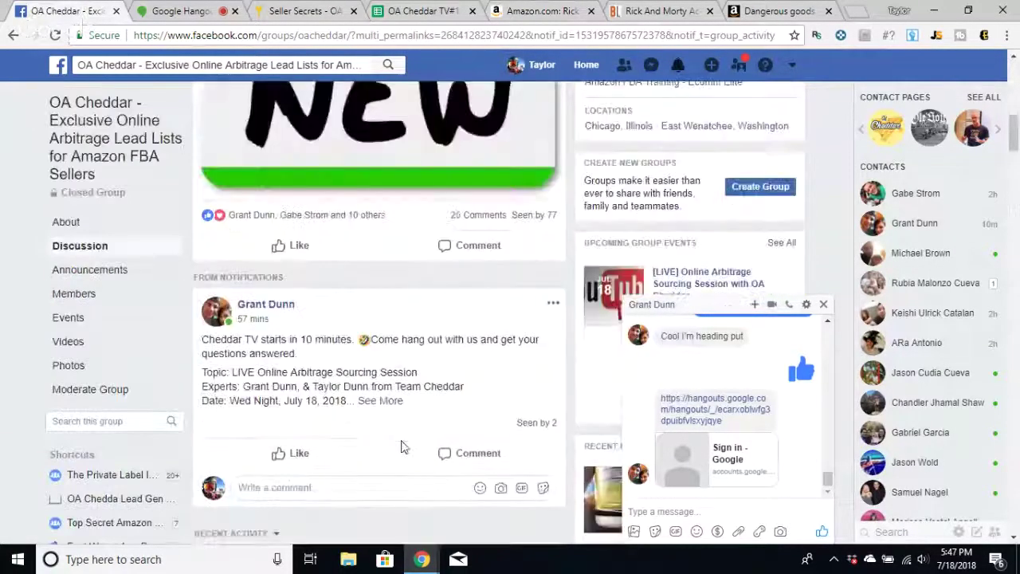
click(538, 424)
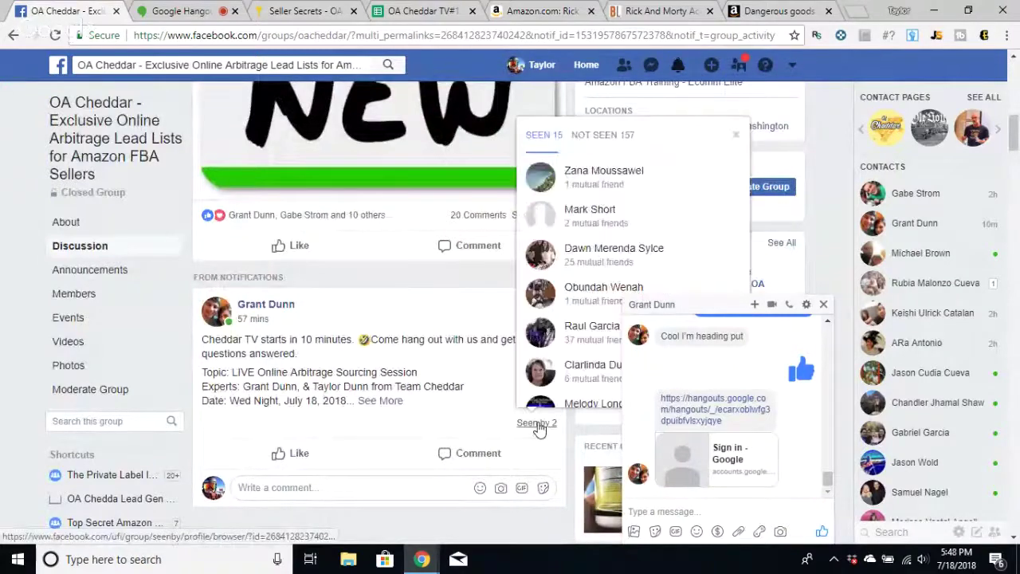
click(395, 404)
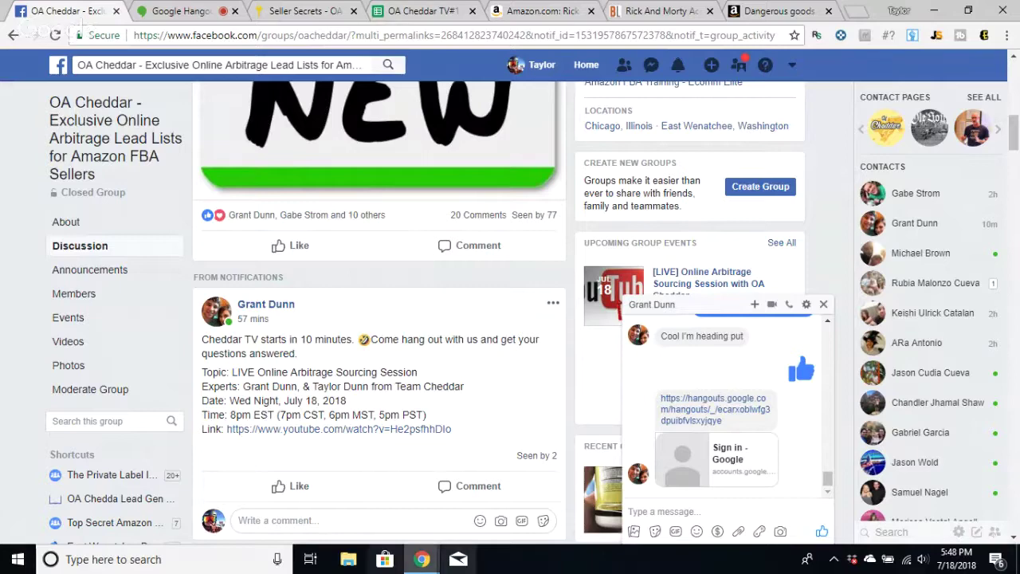
- Check the live Google Hangouts broadcast and return to the OA Cheddar TV#1 Lead List spreadsheet
click(410, 9)
click(535, 12)
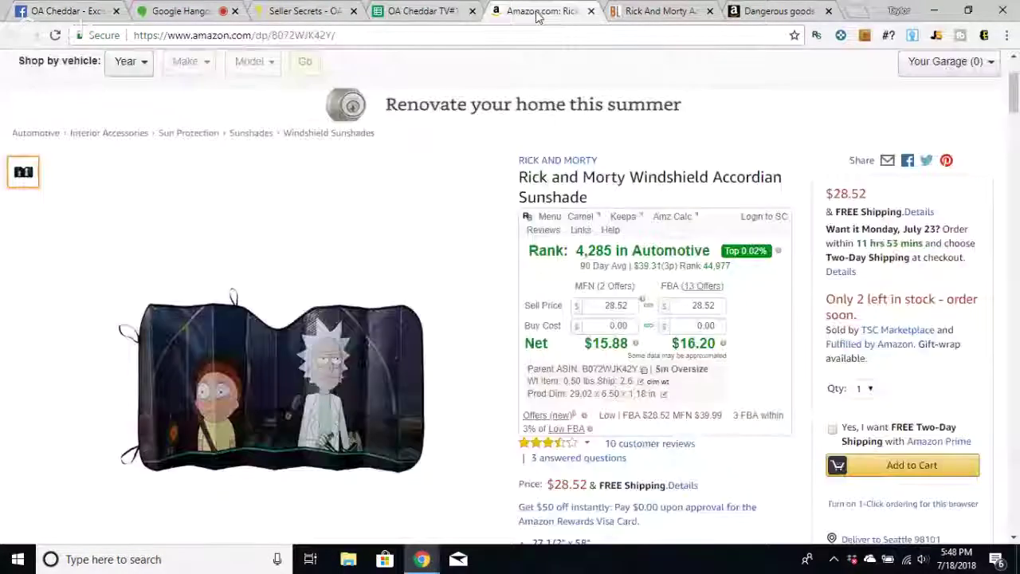
click(410, 10)
mouse_move(422, 556)
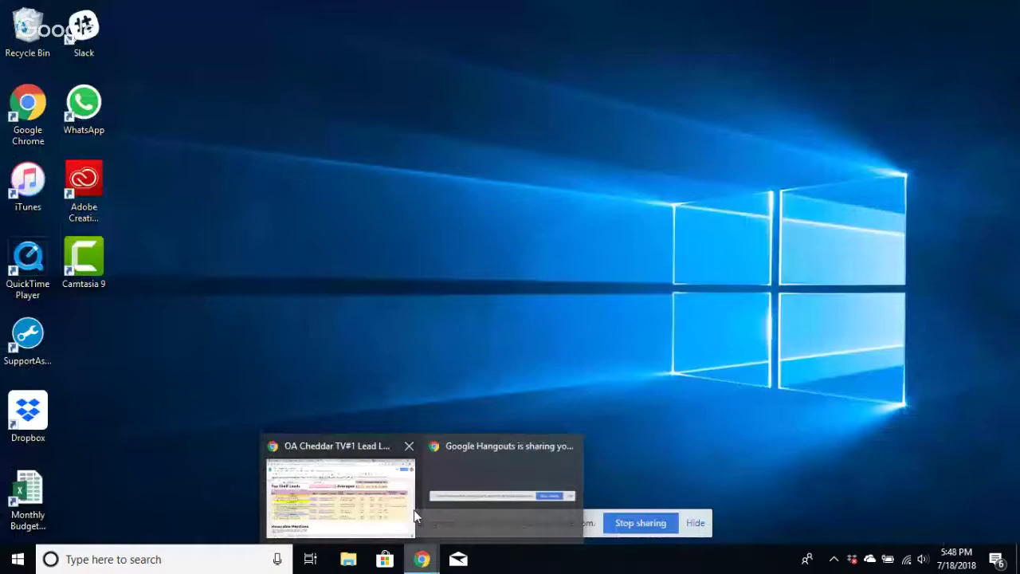
click(413, 510)
click(179, 12)
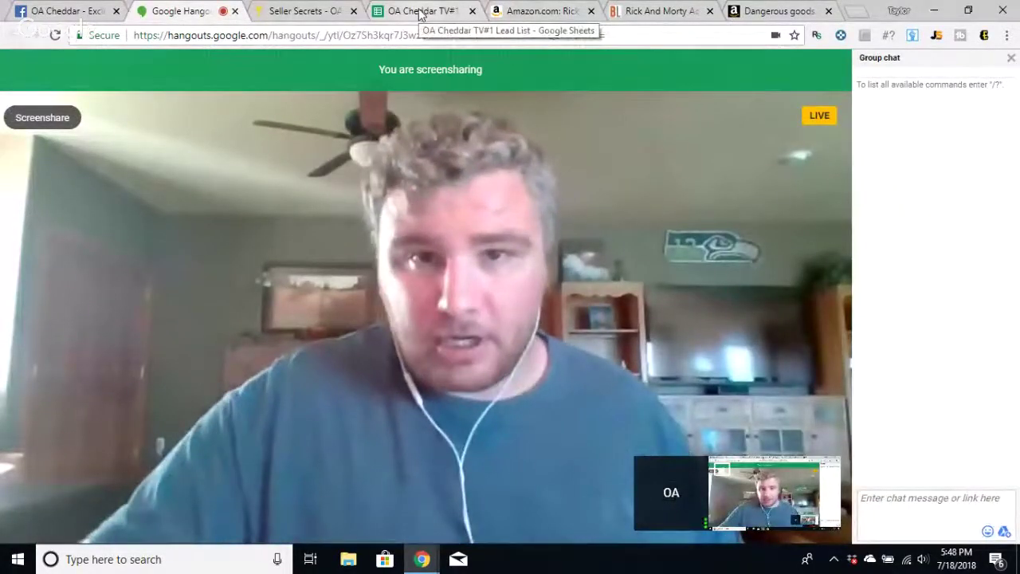
click(420, 13)
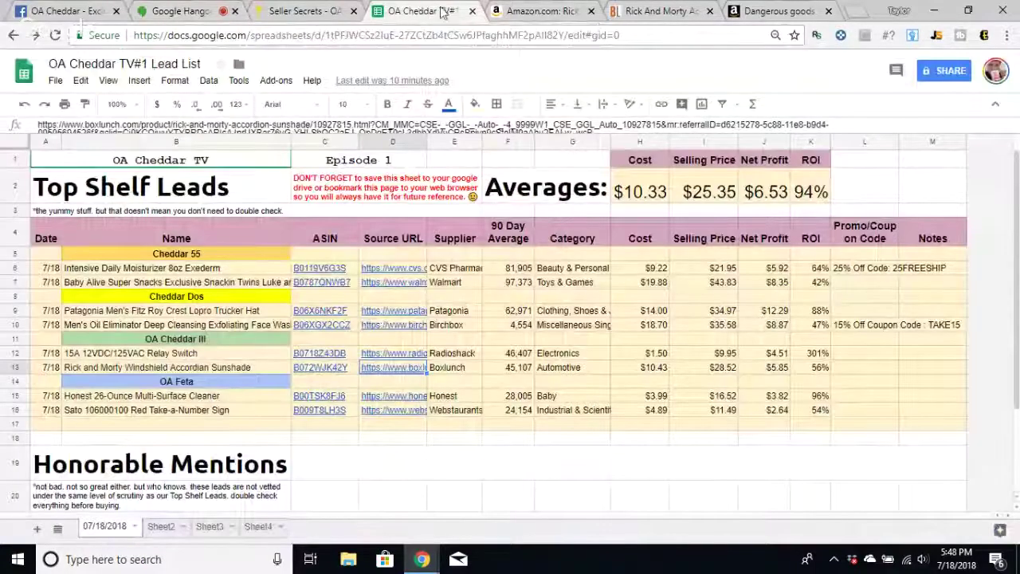
- Follow the Seller Central login link on the sunshade's Amazon listing and close the sign-in page
click(569, 12)
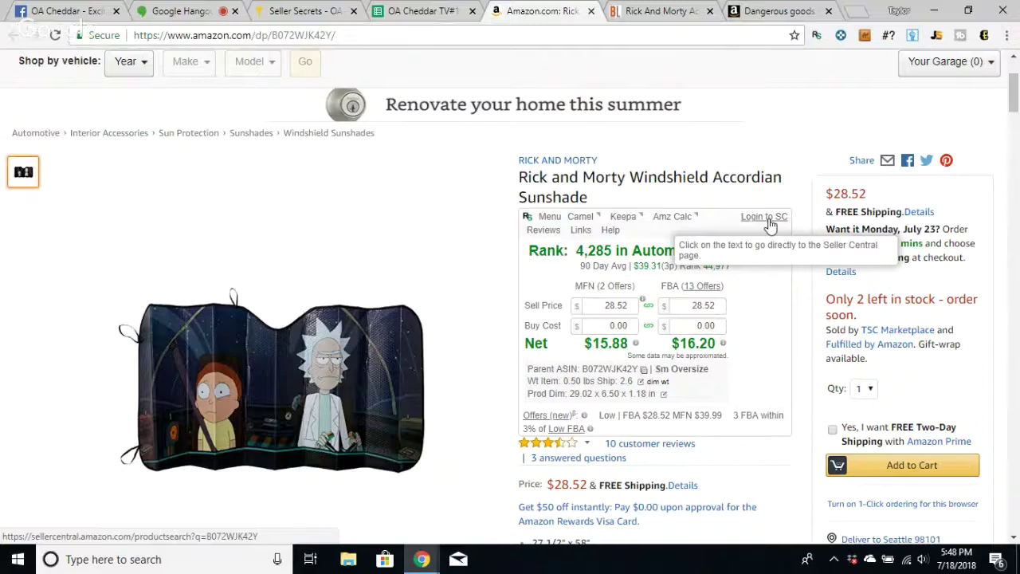
click(768, 222)
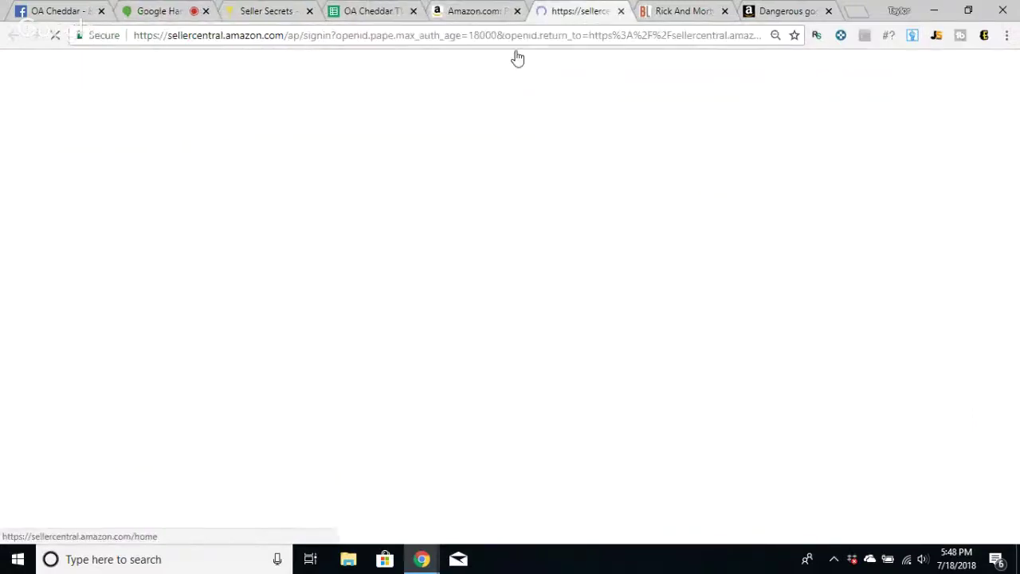
click(620, 11)
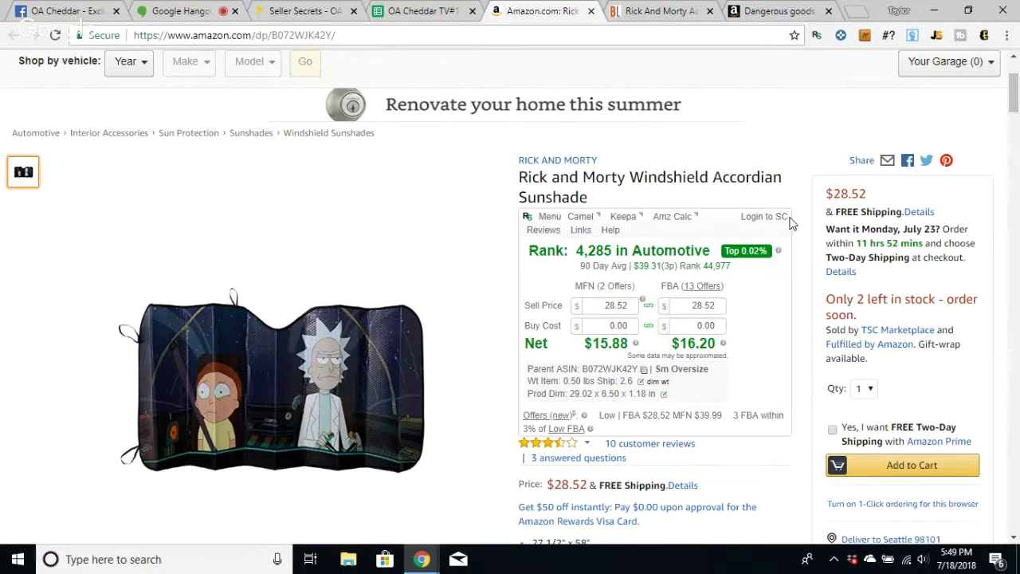
- Go back from the Seller Central hazmat guide to the "fba hazmat" results and open the Amazon.com help version of the Dangerous goods identification guide
click(790, 10)
scroll(510, 257, up, 2)
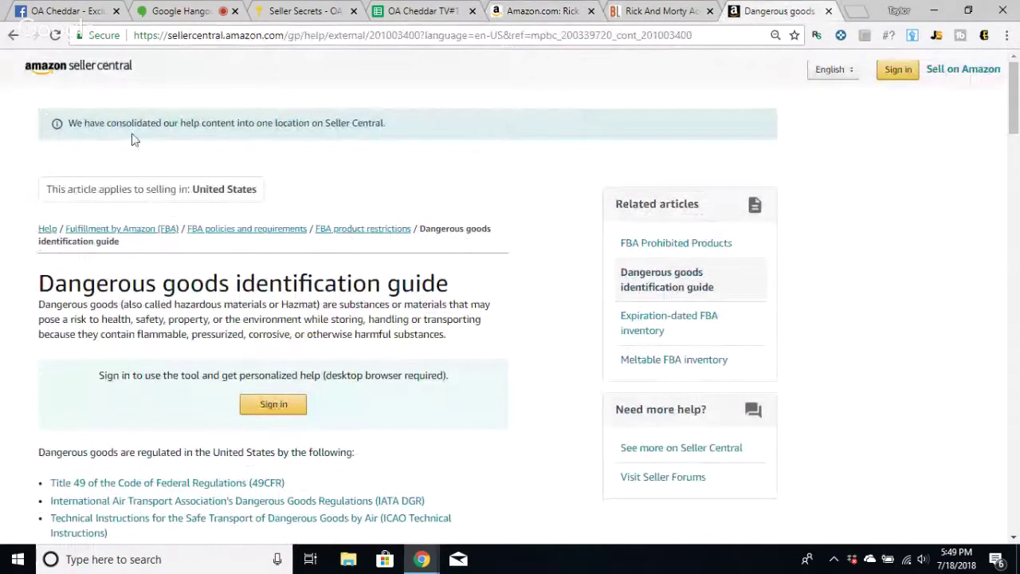
click(13, 35)
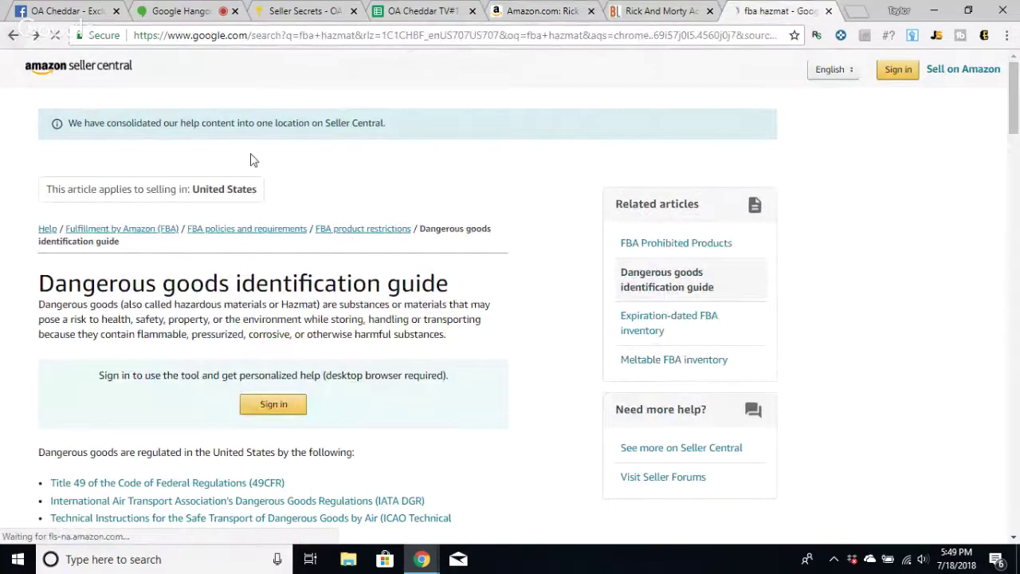
click(330, 187)
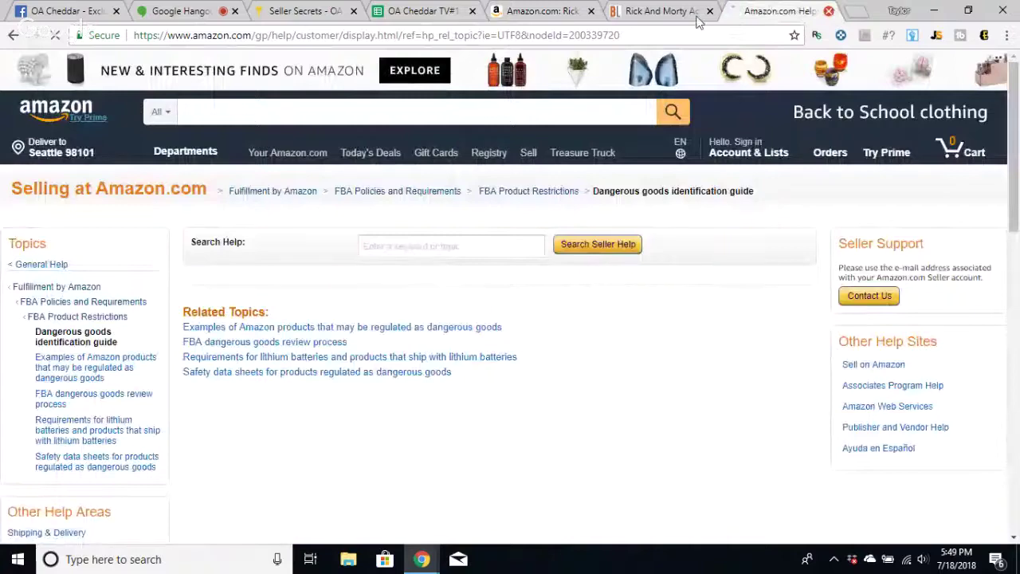
- Close the Amazon help page, highlight the ASIN in the sunshade listing's web address and return to the OA Cheddar TV#1 Lead List
key(ctrl+w)
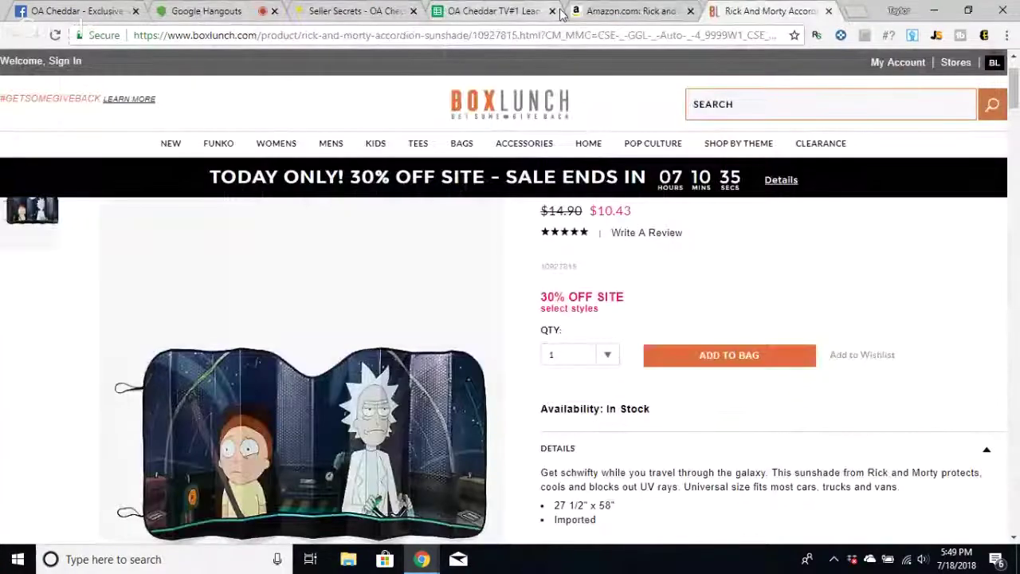
click(605, 9)
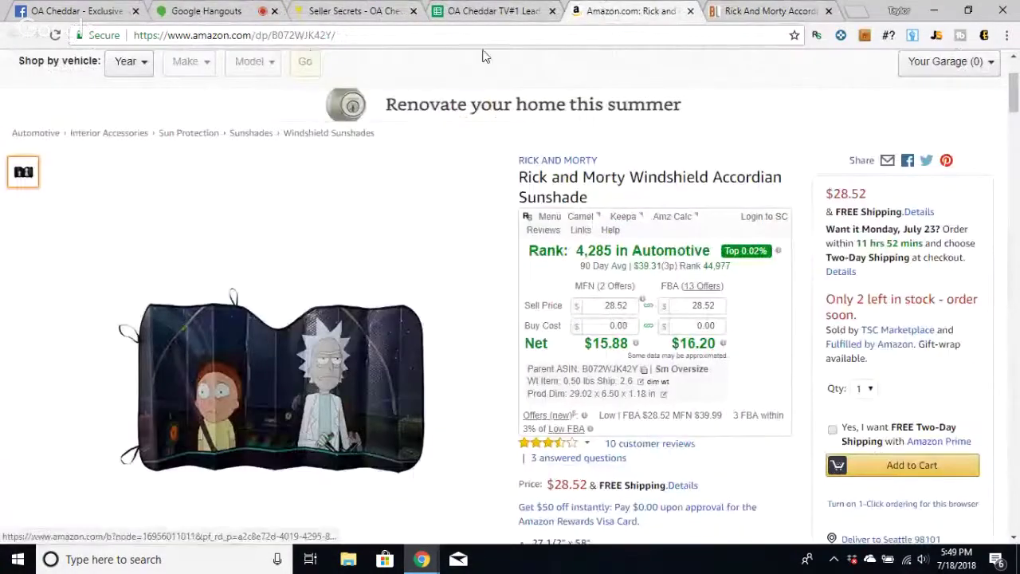
click(303, 36)
double_click(303, 36)
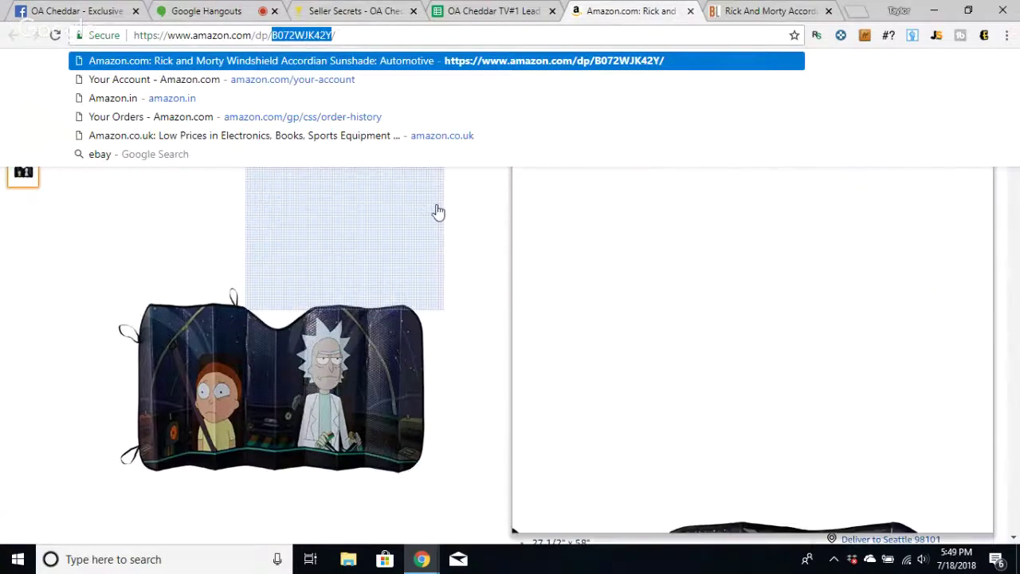
click(494, 16)
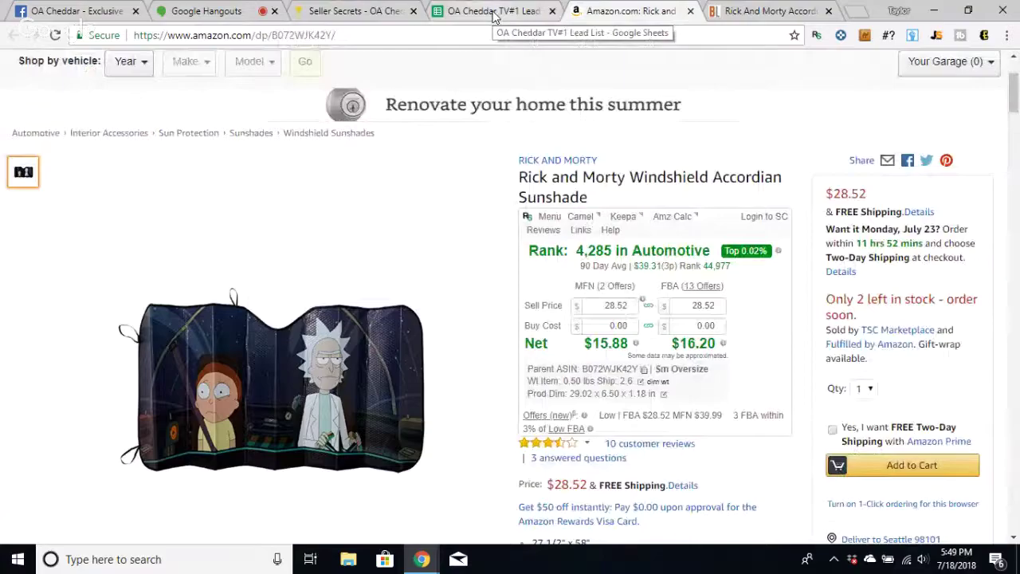
click(494, 16)
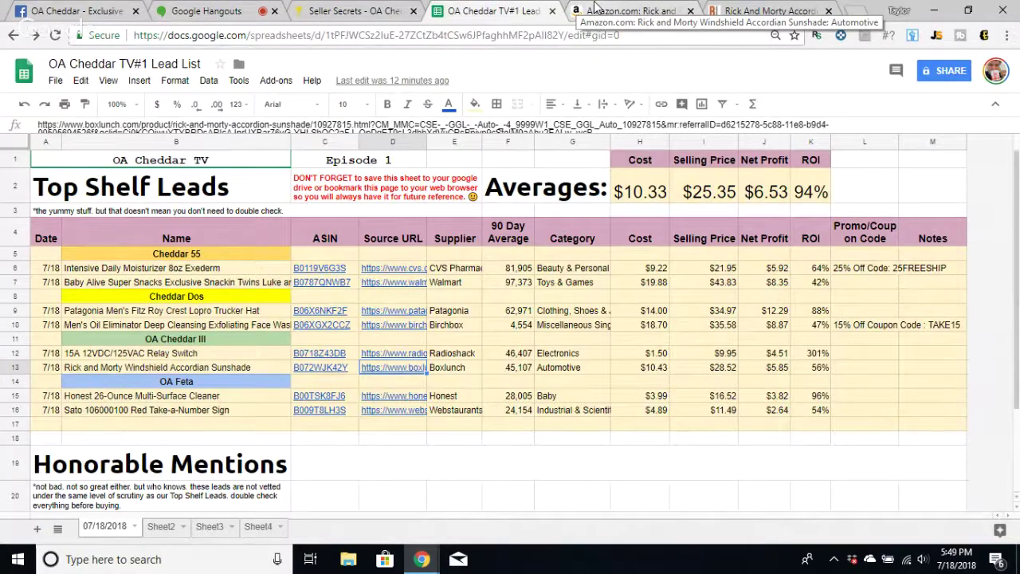
- Compare the sunshade's title, picture and price between its Amazon listing and the BoxLunch product page
click(634, 11)
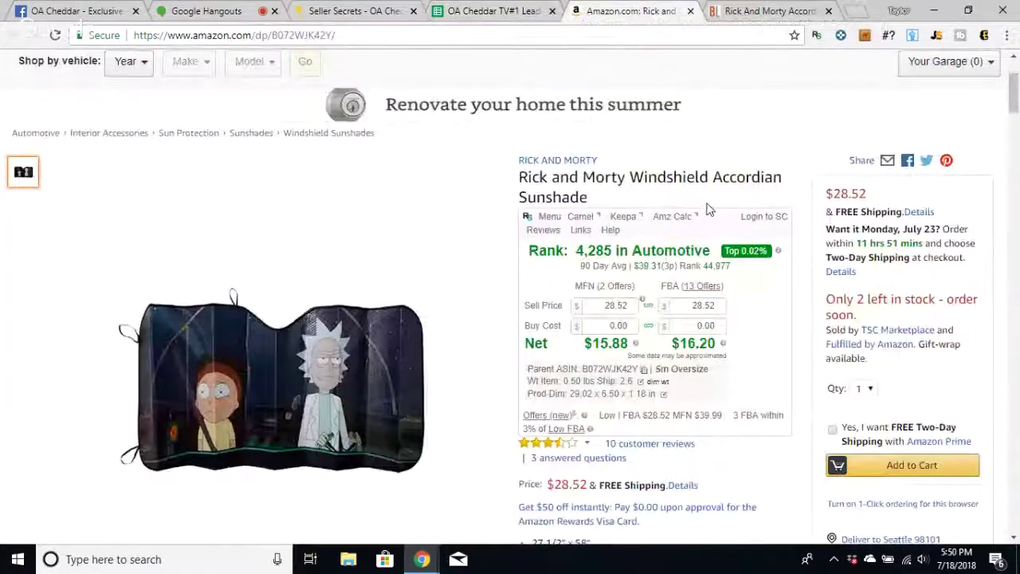
click(782, 9)
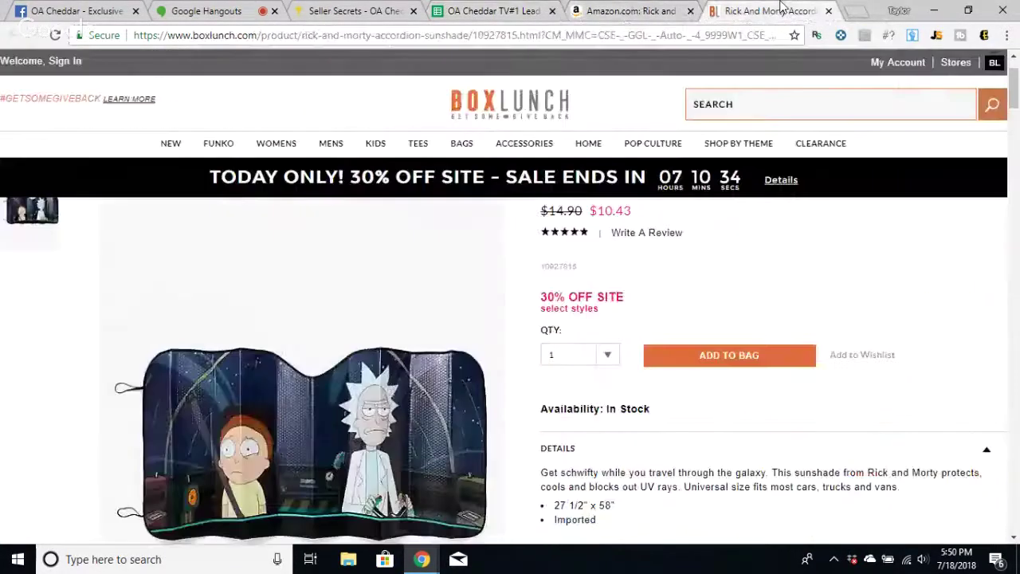
click(619, 11)
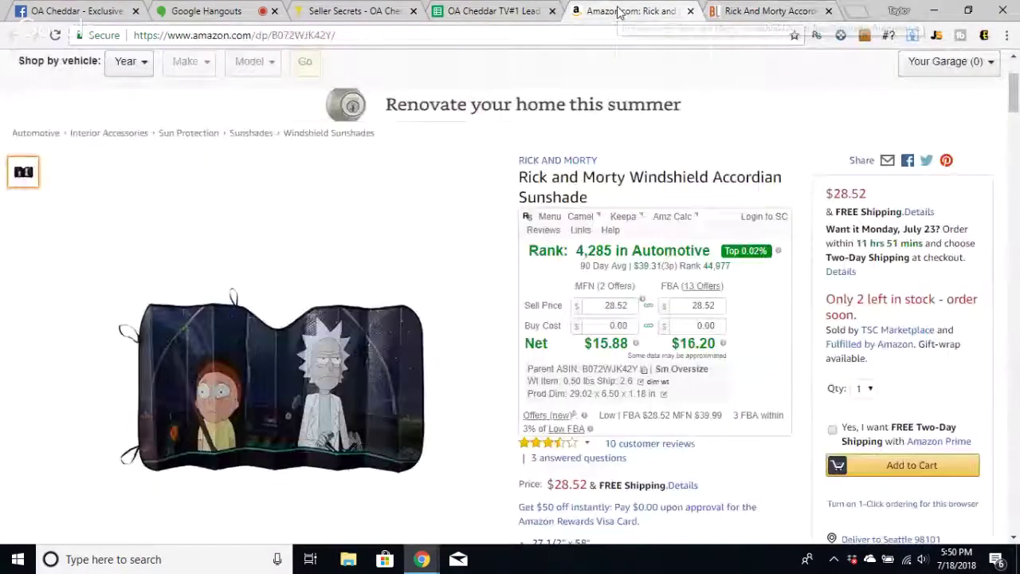
click(764, 10)
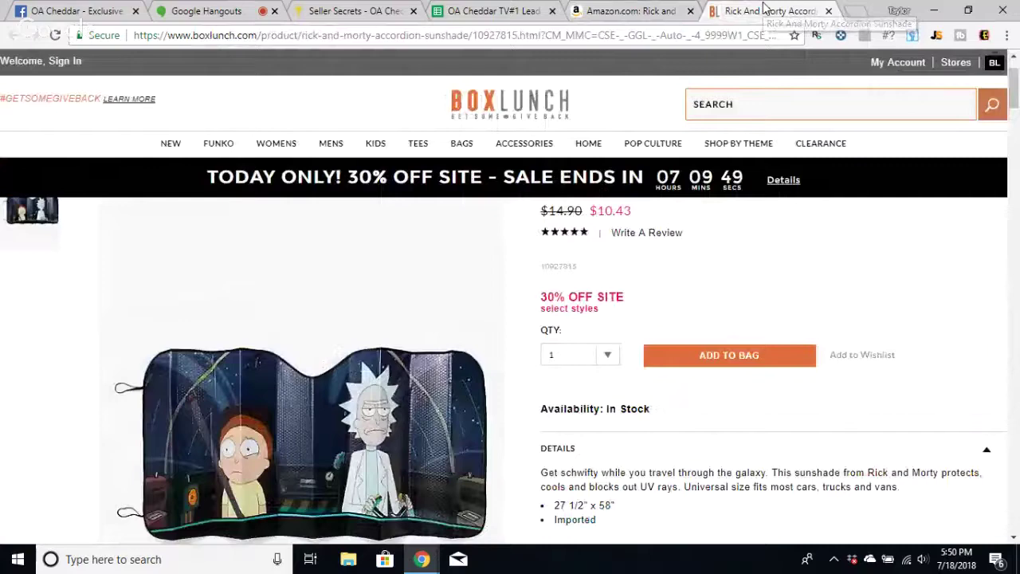
key(ctrl+shift+Tab)
click(772, 9)
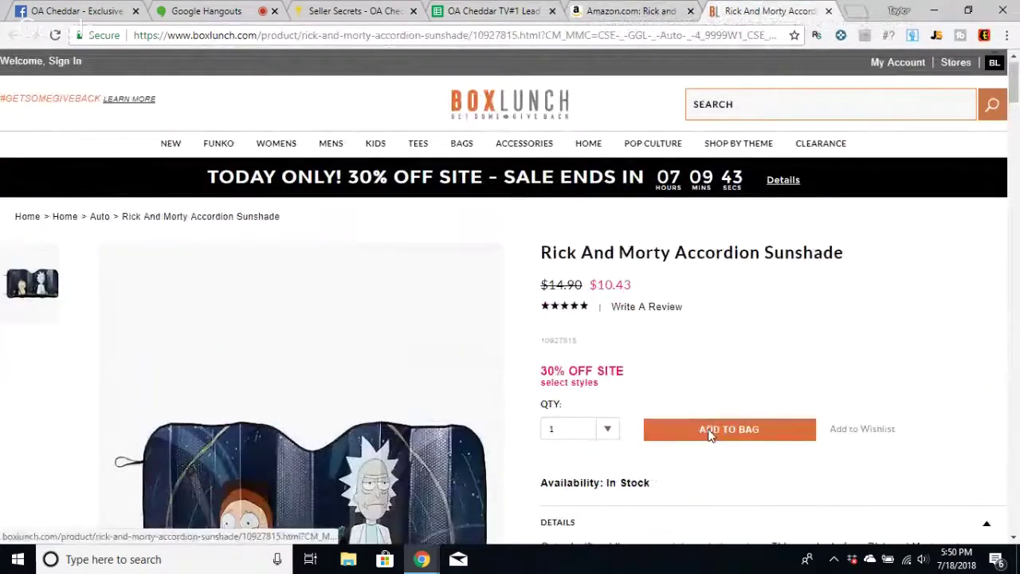
scroll(489, 289, down, 1)
scroll(518, 283, up, 1)
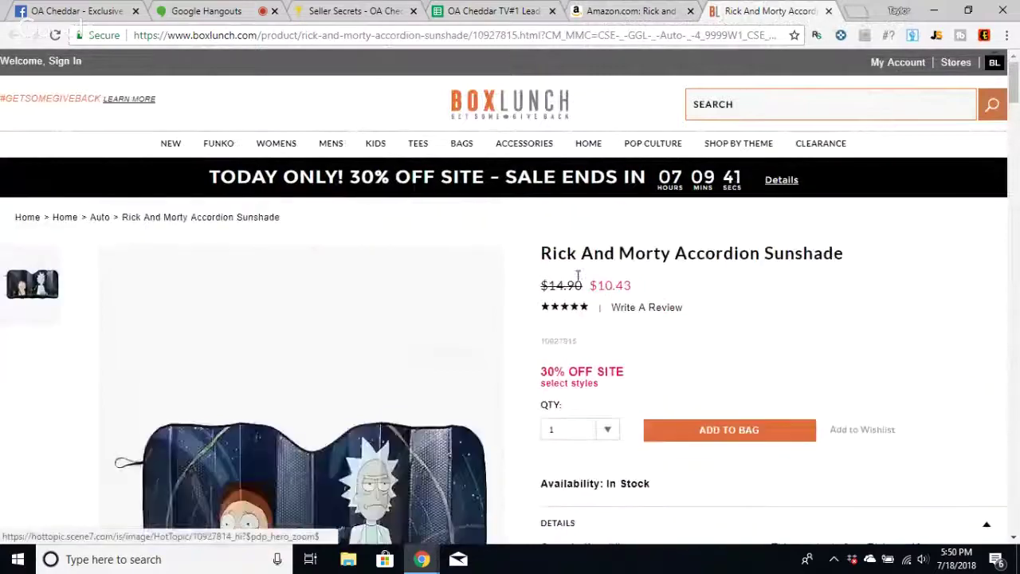
click(646, 9)
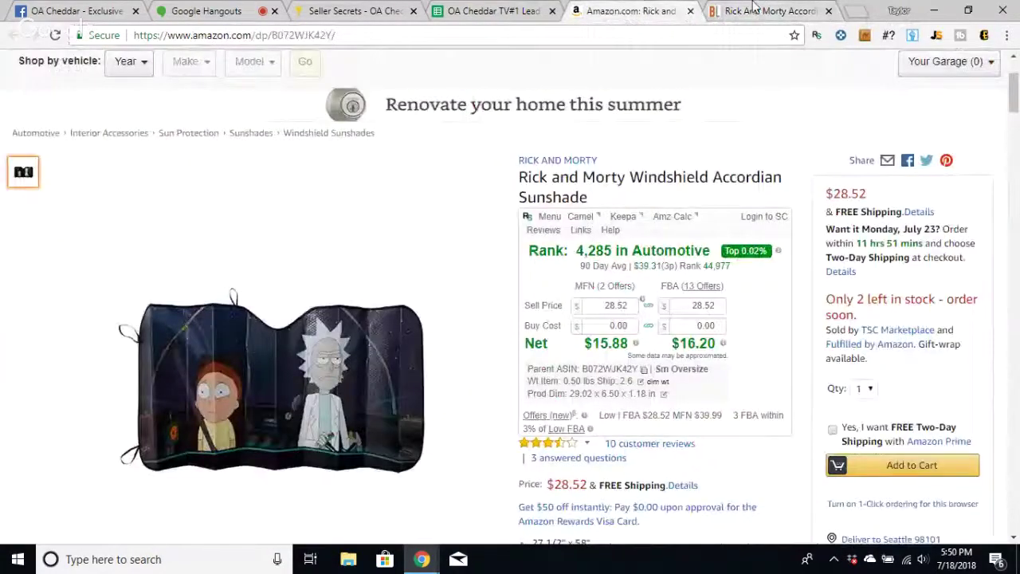
click(754, 10)
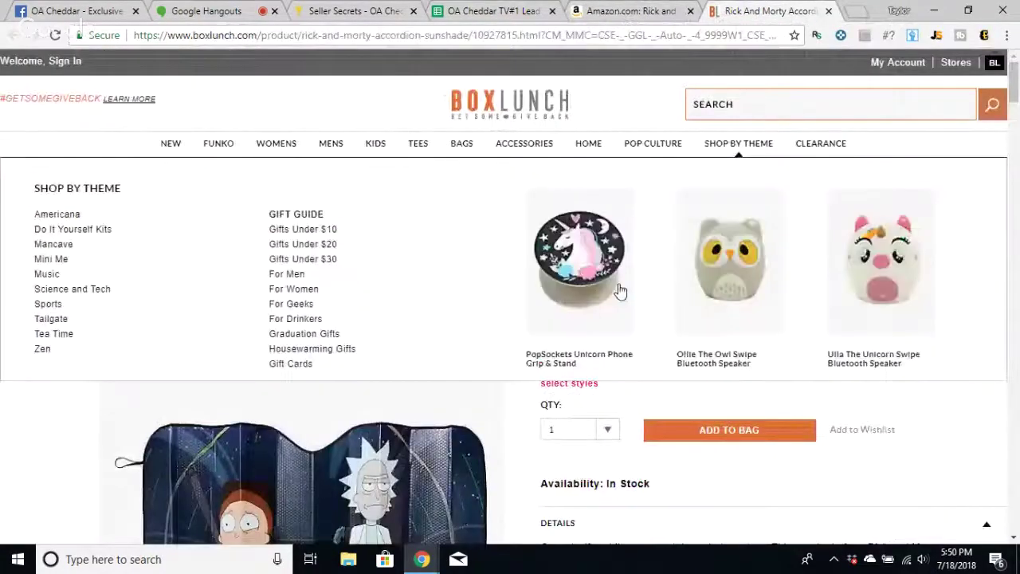
- Compare the sunshade's size and product details on BoxLunch with those on the Amazon listing
scroll(699, 465, down, 4)
drag(554, 280, 628, 296)
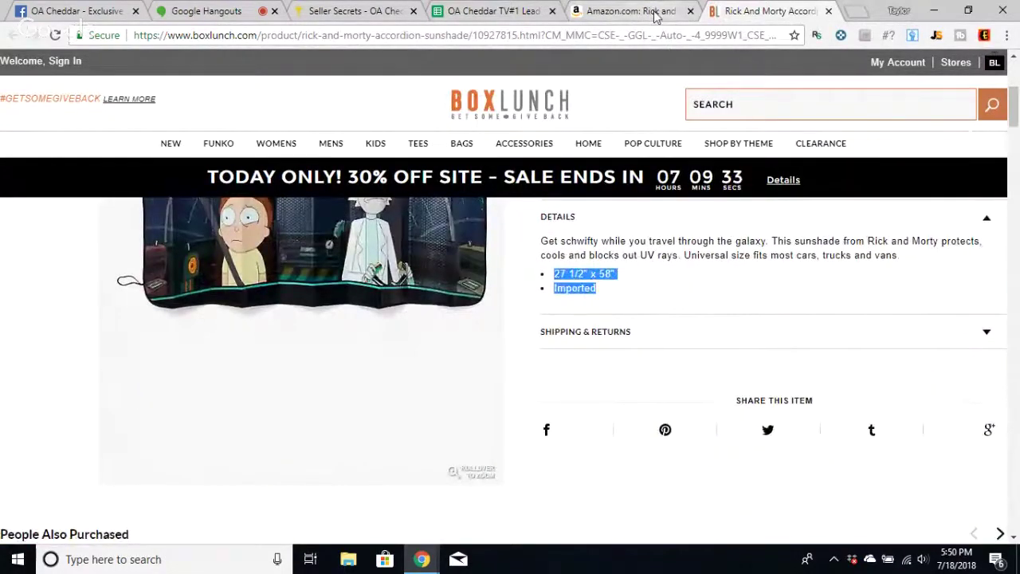
click(630, 10)
scroll(699, 483, down, 3)
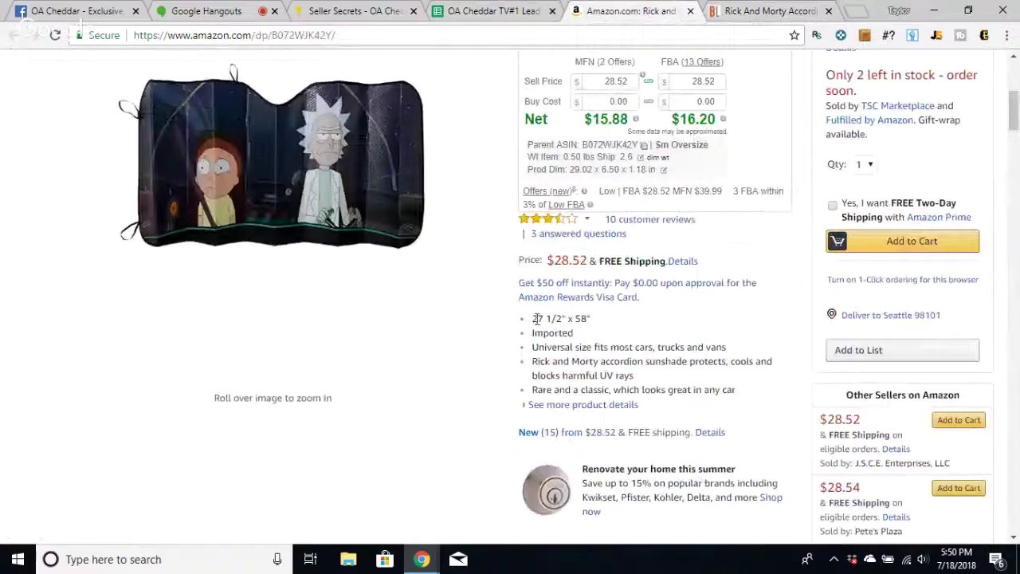
click(769, 10)
click(611, 296)
scroll(596, 269, down, 1)
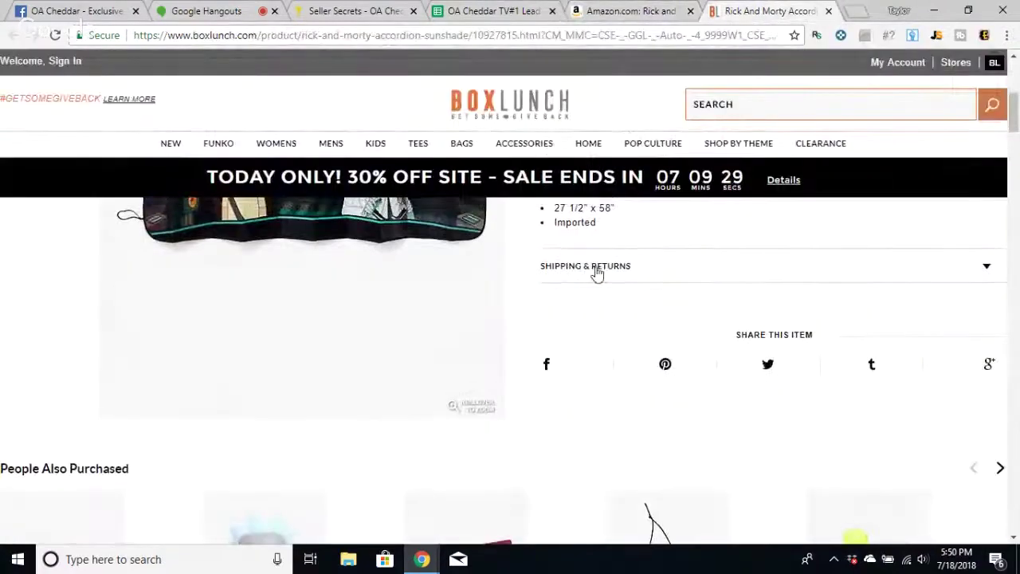
scroll(580, 333, up, 1)
scroll(622, 295, up, 4)
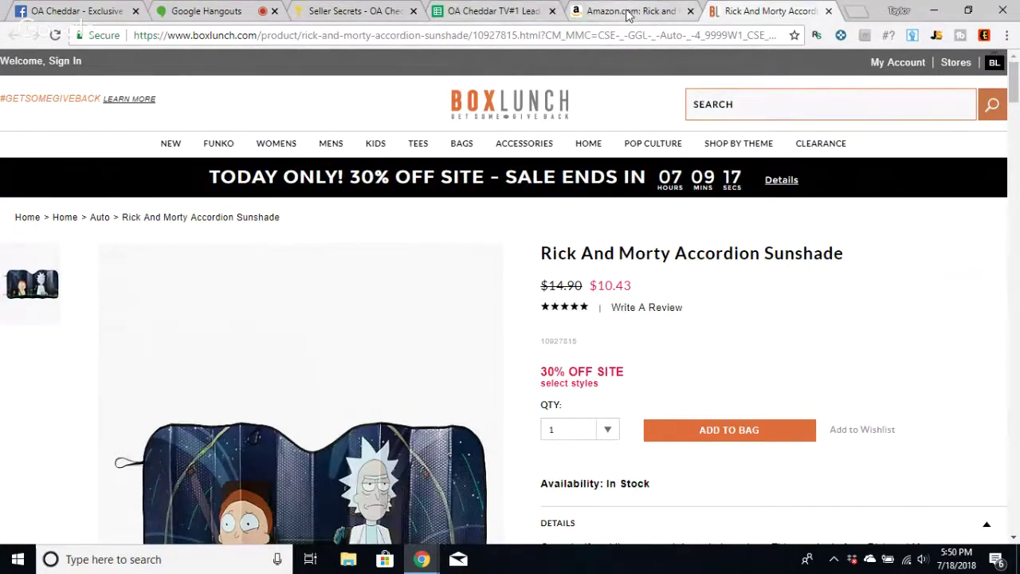
- Check the sunshade's cost in the lead list, set the Amazon listing's buy cost to 10.43 and view the FBA net proceeds estimate
click(514, 12)
click(654, 371)
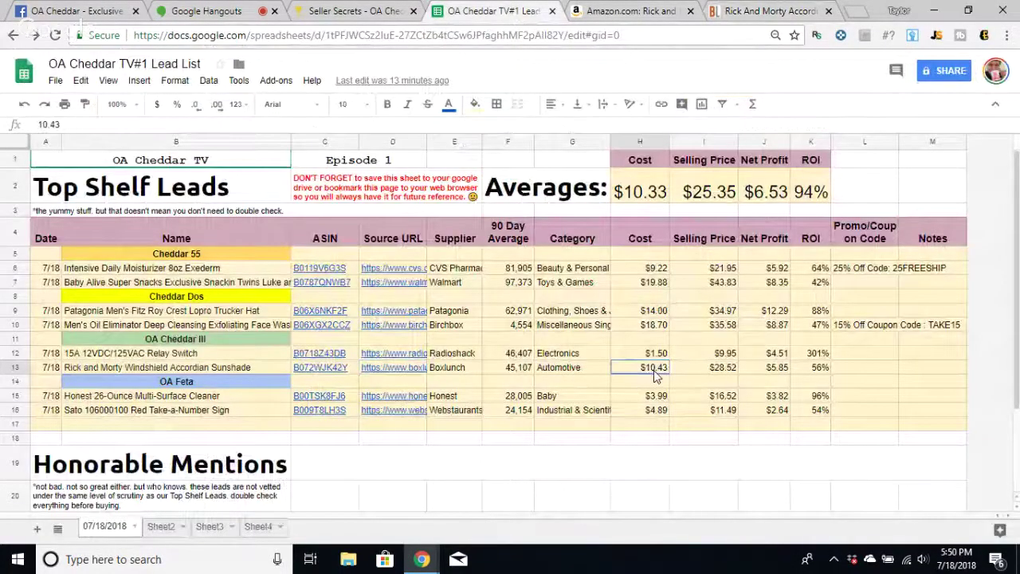
click(648, 10)
click(696, 102)
text(10.43)
scroll(757, 129, up, 1)
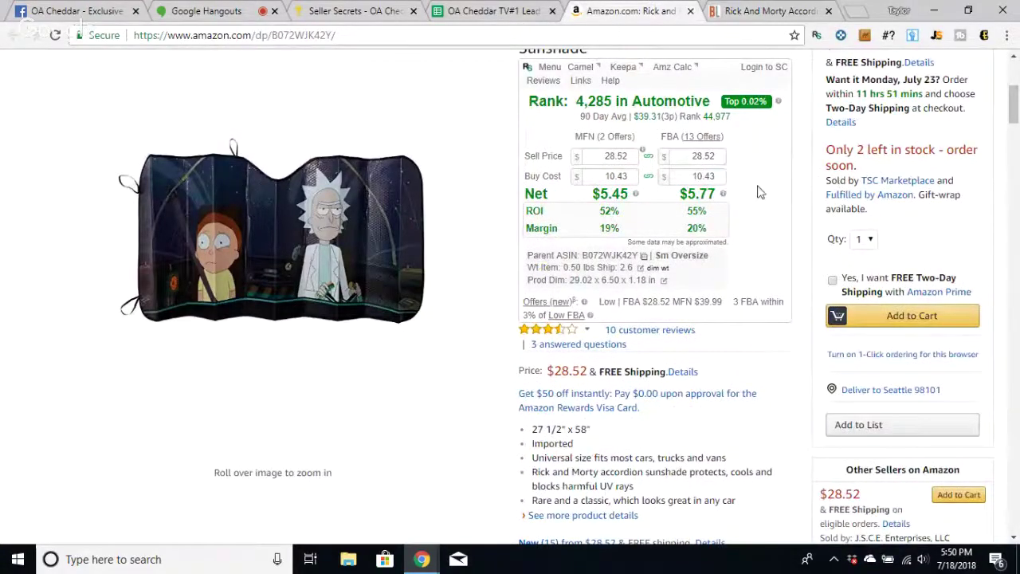
mouse_move(697, 187)
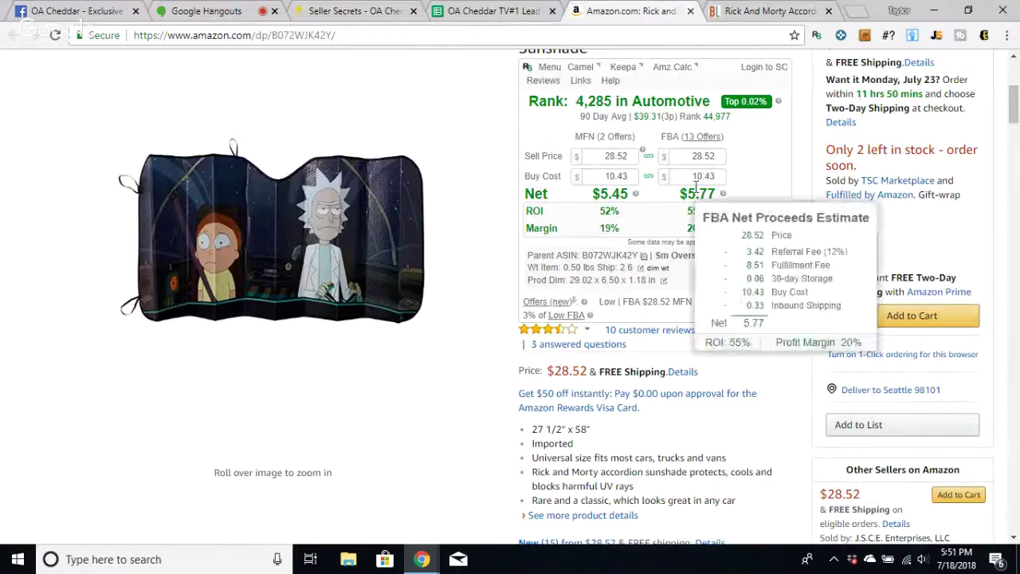
- Test the undiscounted BoxLunch price of 14.90 as the buy cost in the listing's profit calculator
click(765, 10)
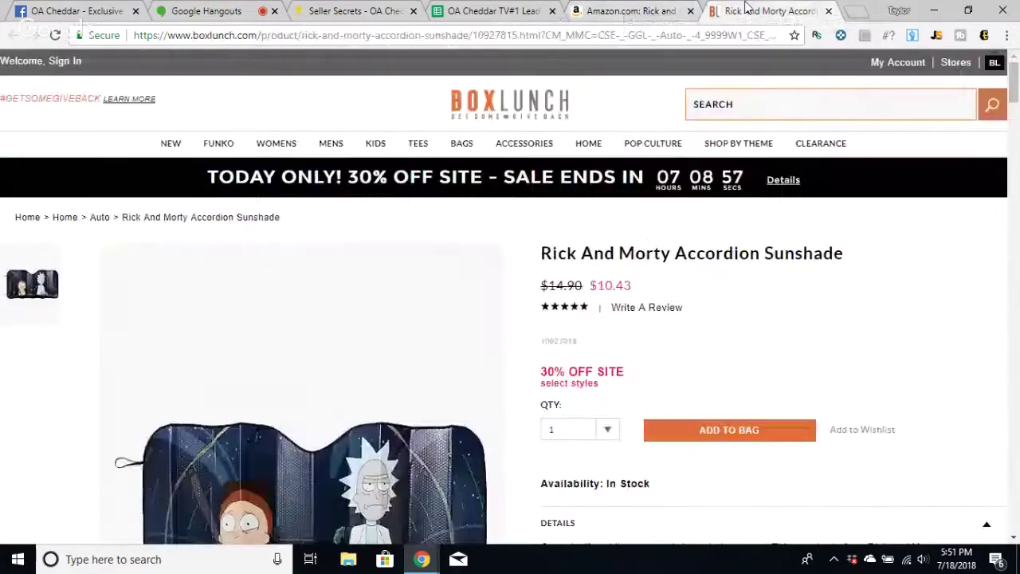
click(645, 11)
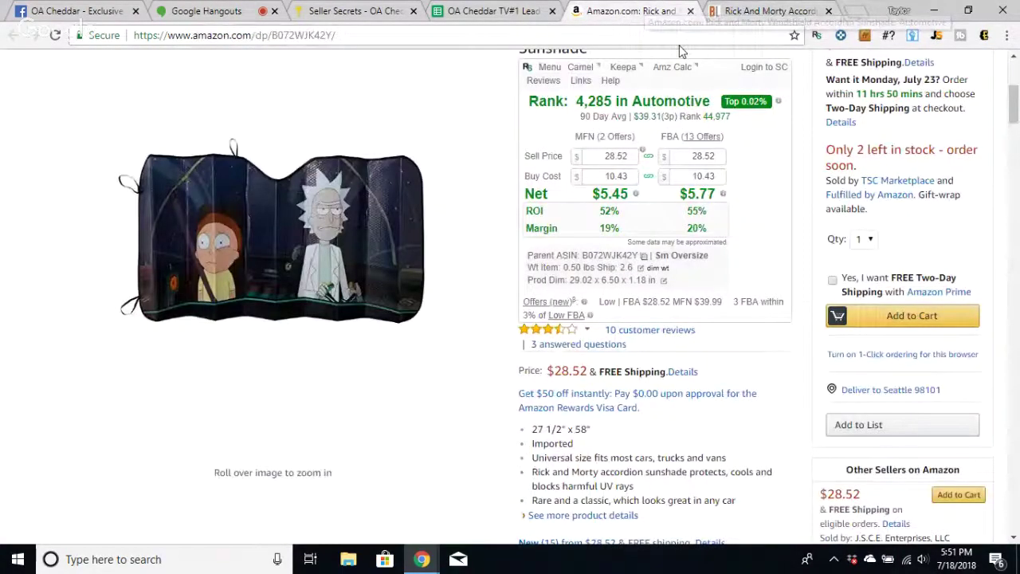
double_click(707, 176)
text(14.90)
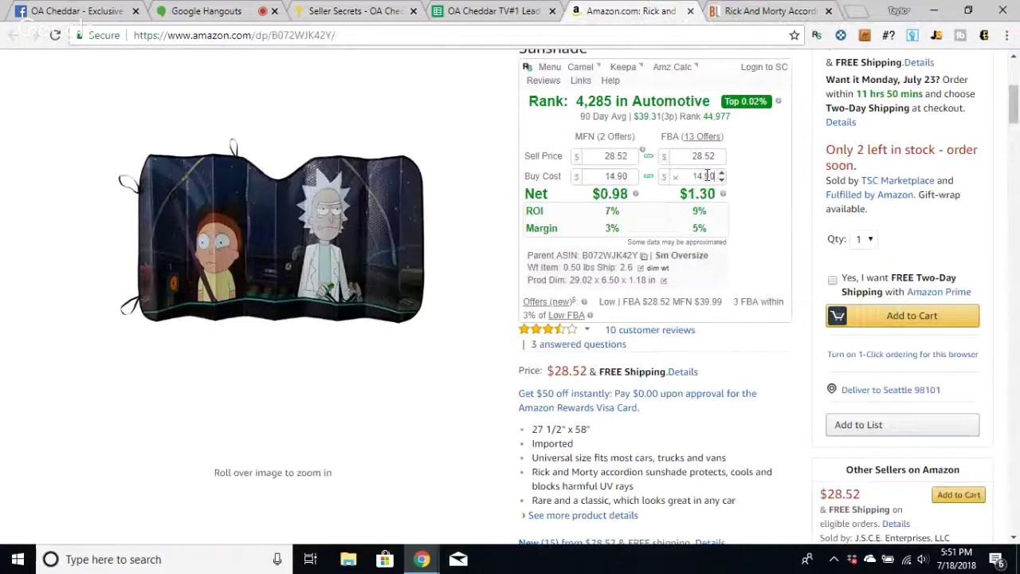
mouse_move(717, 117)
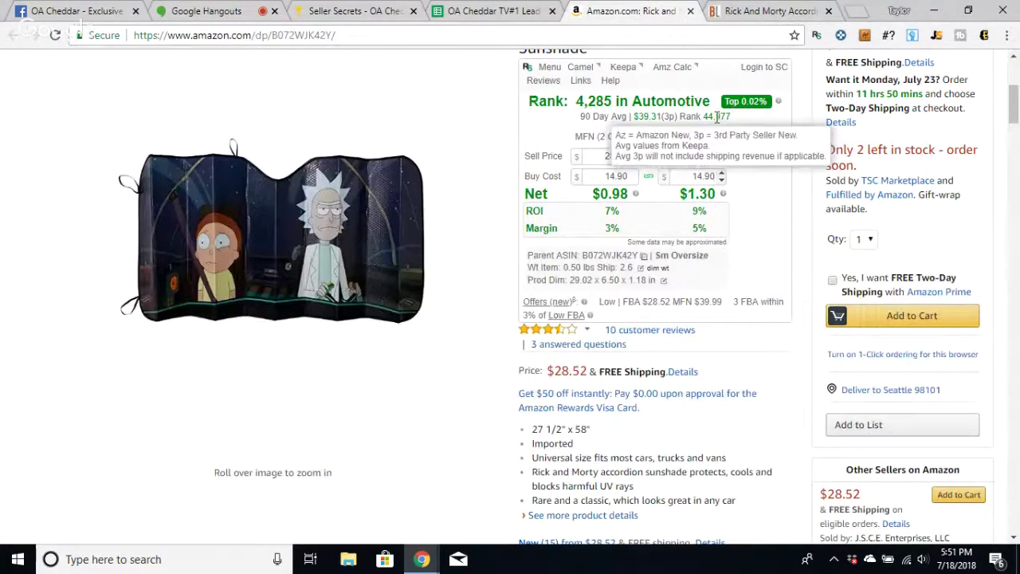
- Recheck the BoxLunch sale price and set the FBA buy cost back to 10.43
click(769, 9)
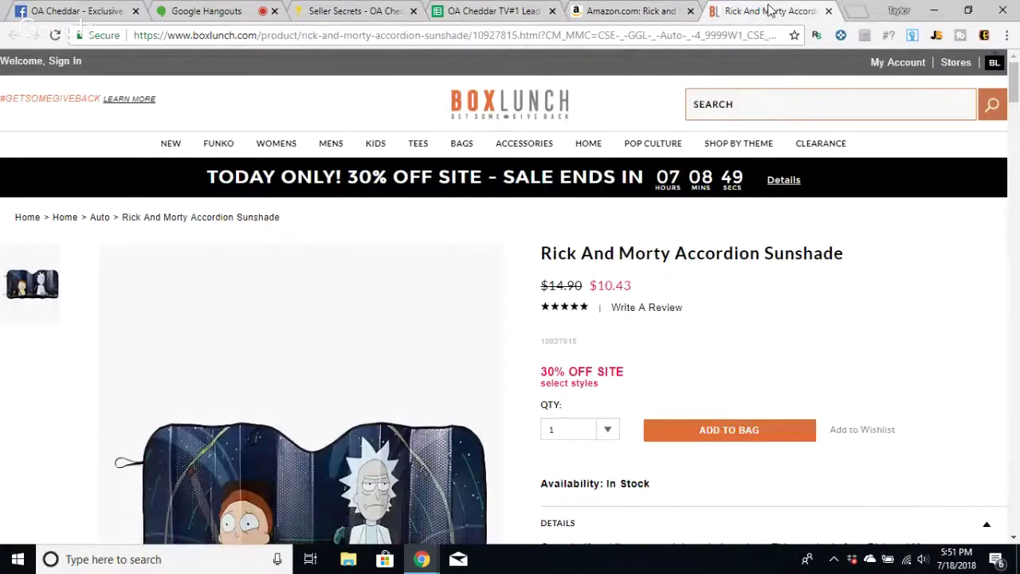
click(638, 12)
key(BackSpace)
key(BackSpace)
key(BackSpace)
key(BackSpace)
key(BackSpace)
text(10)
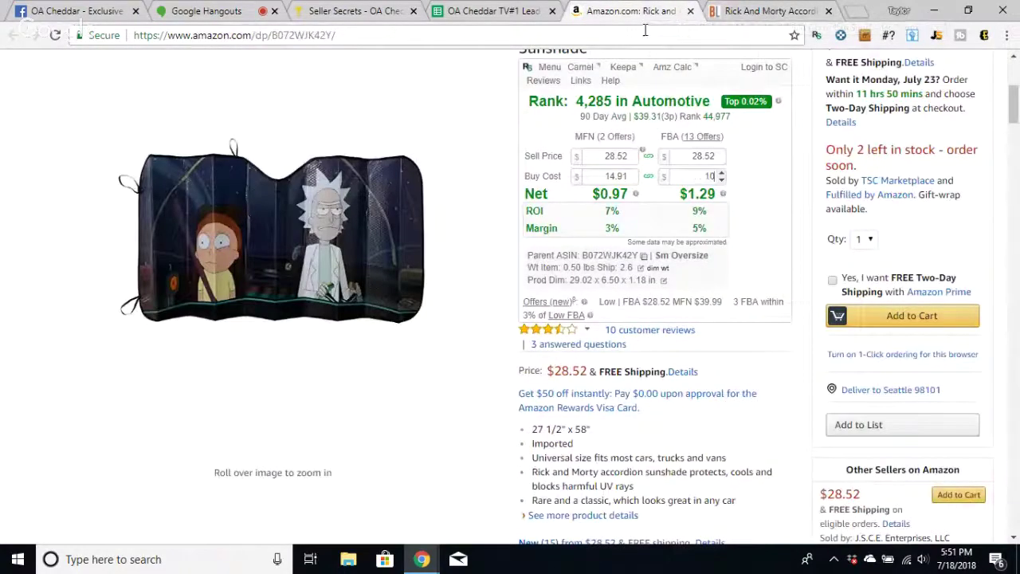
text(.43)
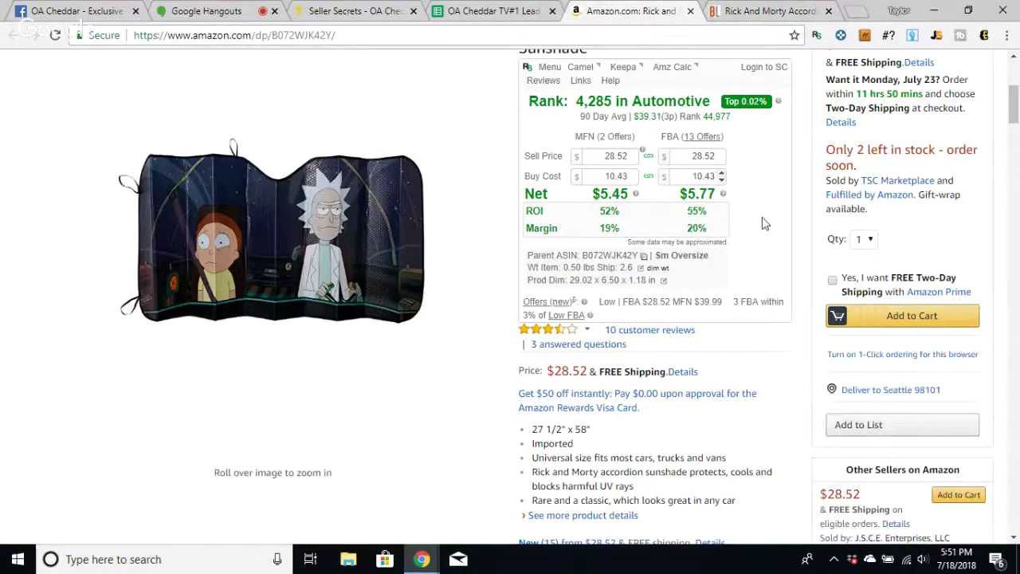
- Examine the sunshade's Keepa history for price, sales rank and new offer count over the past three months
scroll(762, 223, down, 1)
scroll(762, 224, down, 5)
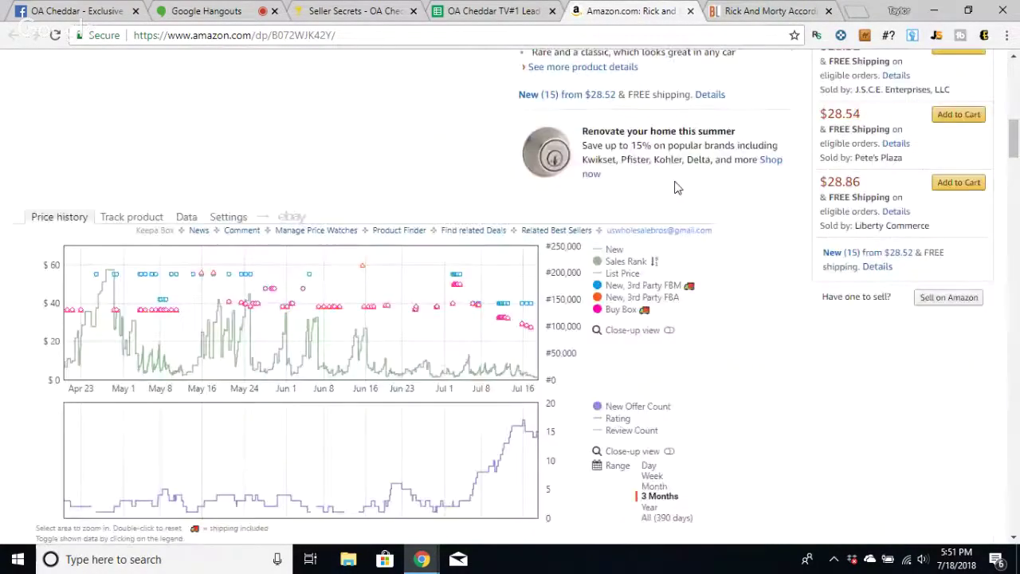
scroll(674, 188, down, 2)
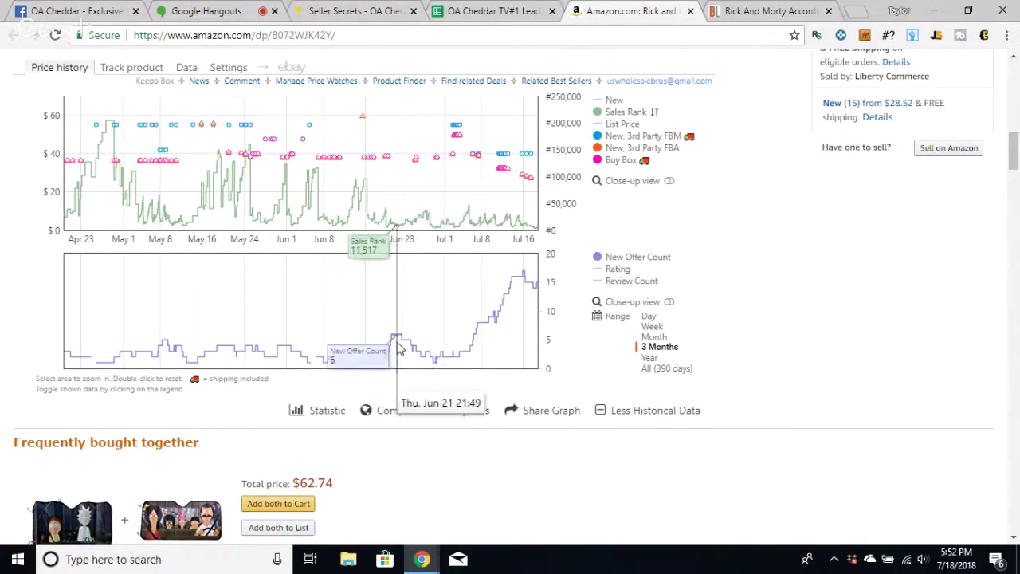
click(648, 358)
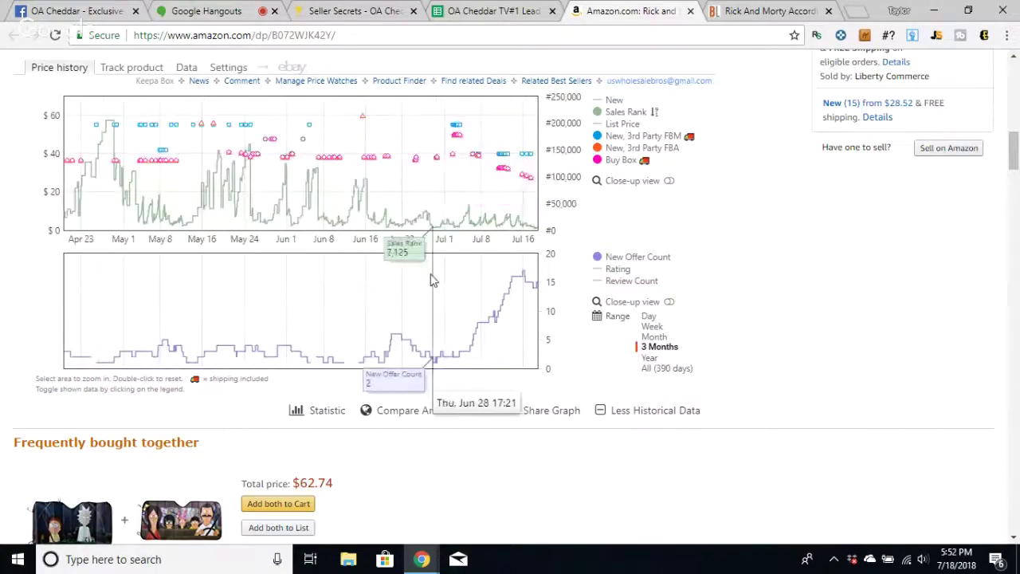
- Set the sell price to 38.29 in the Amazon listing's profit calculator and return to the BoxLunch sunshade page
click(804, 14)
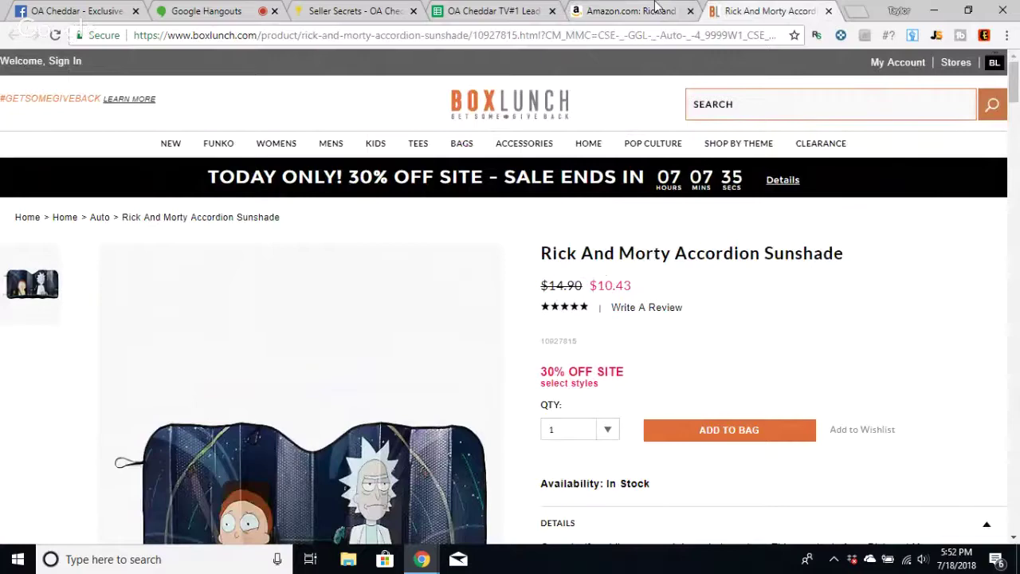
click(629, 12)
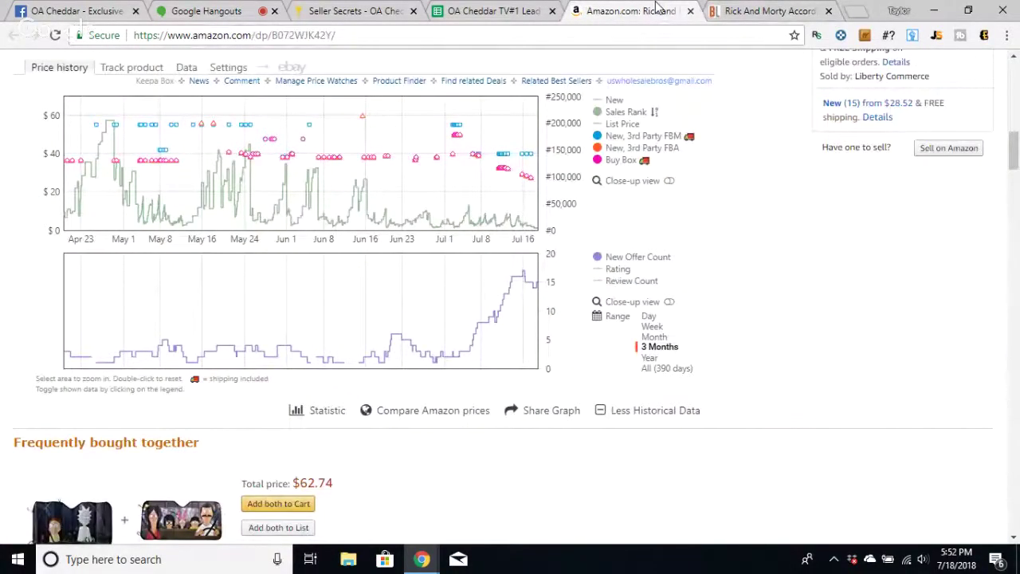
scroll(545, 250, up, 4)
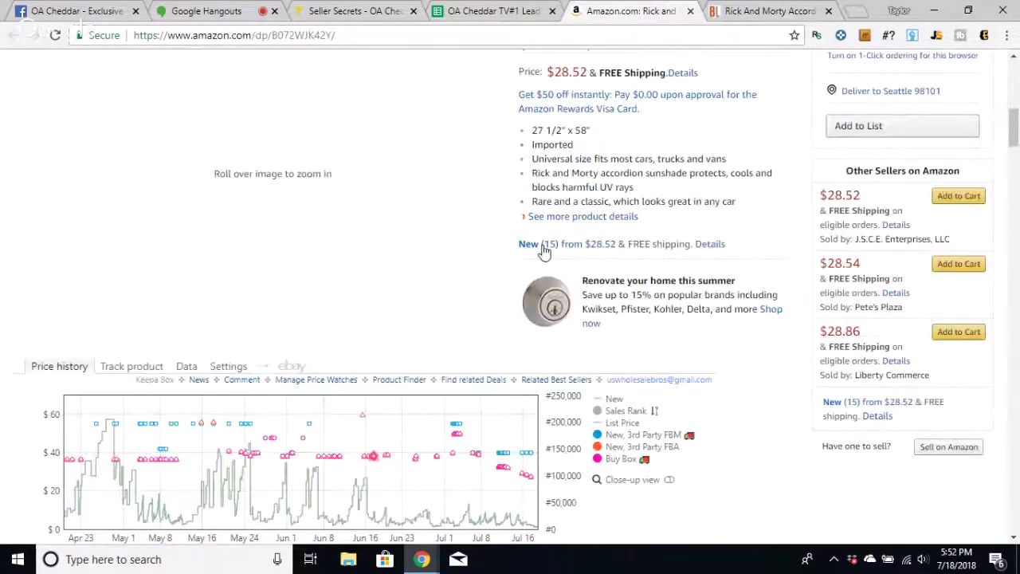
scroll(545, 251, up, 3)
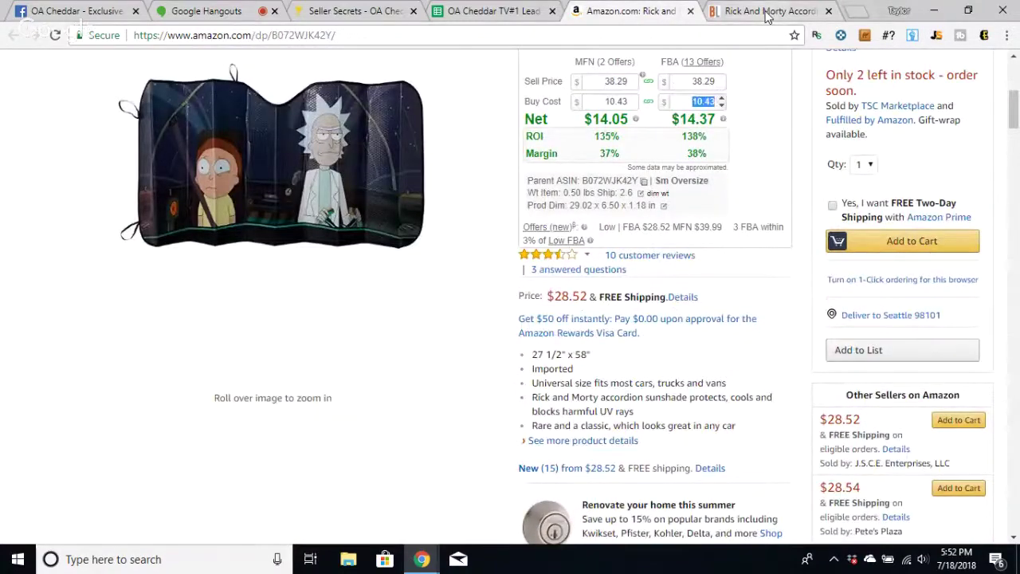
click(767, 11)
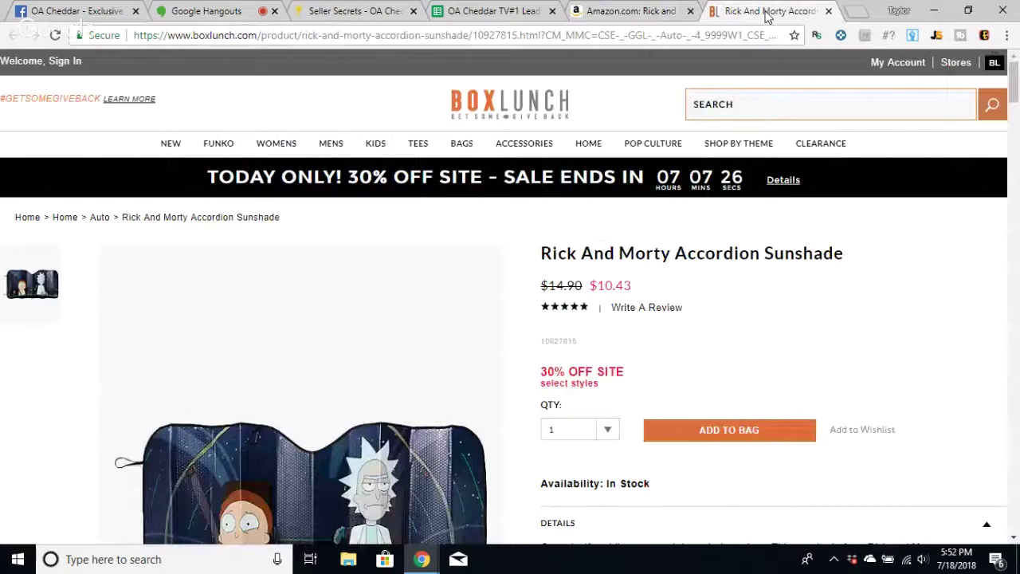
- Examine the Amazon sunshade listing's Keepa history for price, sales rank and new offer count over three months
key(ctrl+shift+Tab)
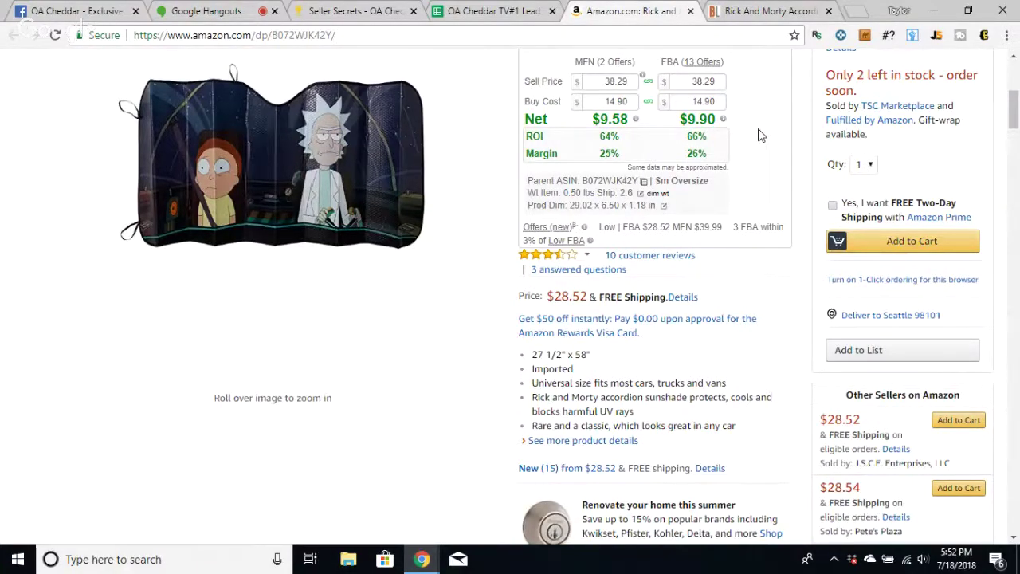
scroll(472, 440, down, 1)
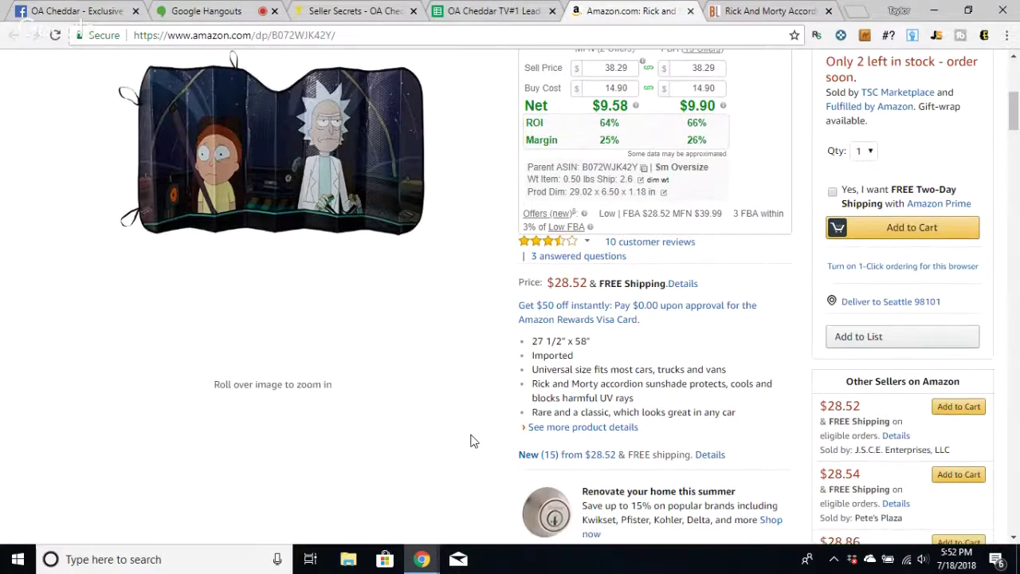
scroll(472, 441, down, 8)
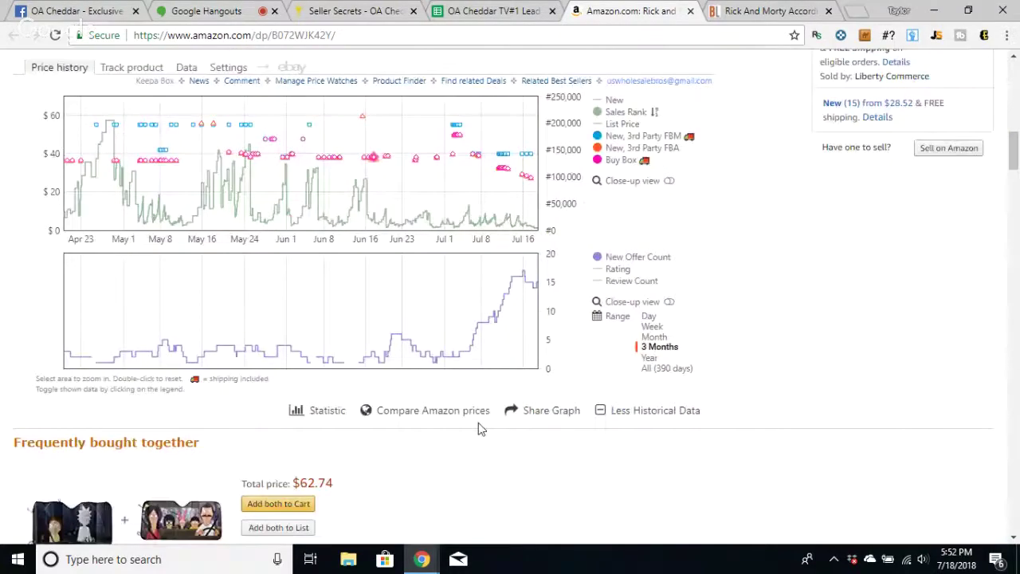
scroll(479, 428, up, 2)
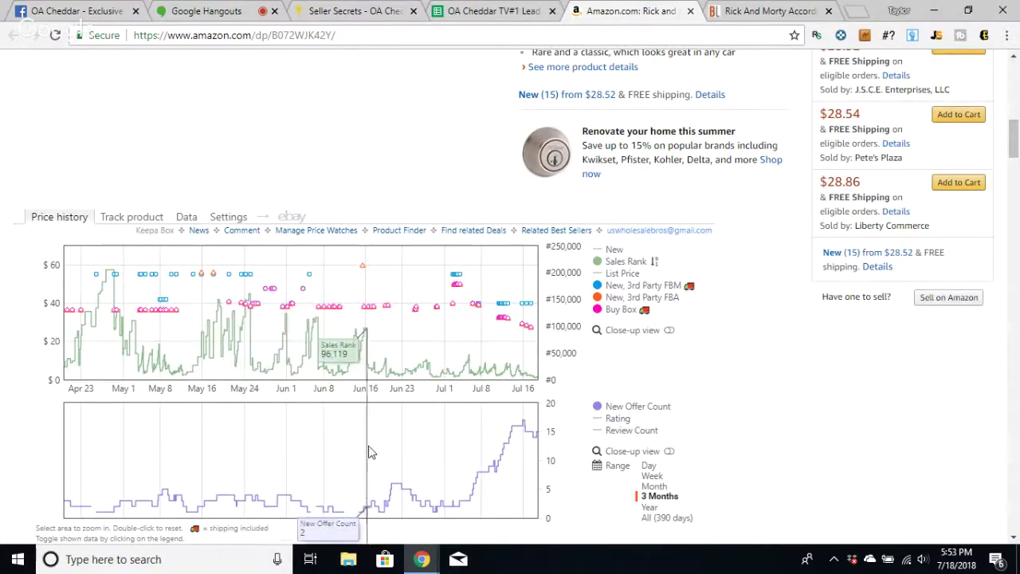
- Compare the BoxLunch sunshade page with the Amazon listing's Keepa history and profit calculator
click(732, 8)
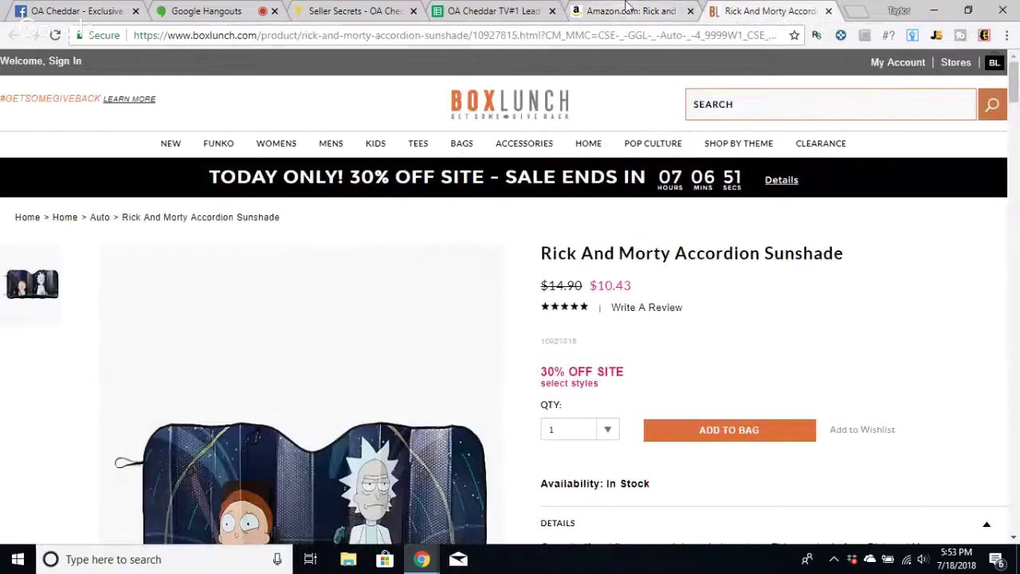
click(627, 9)
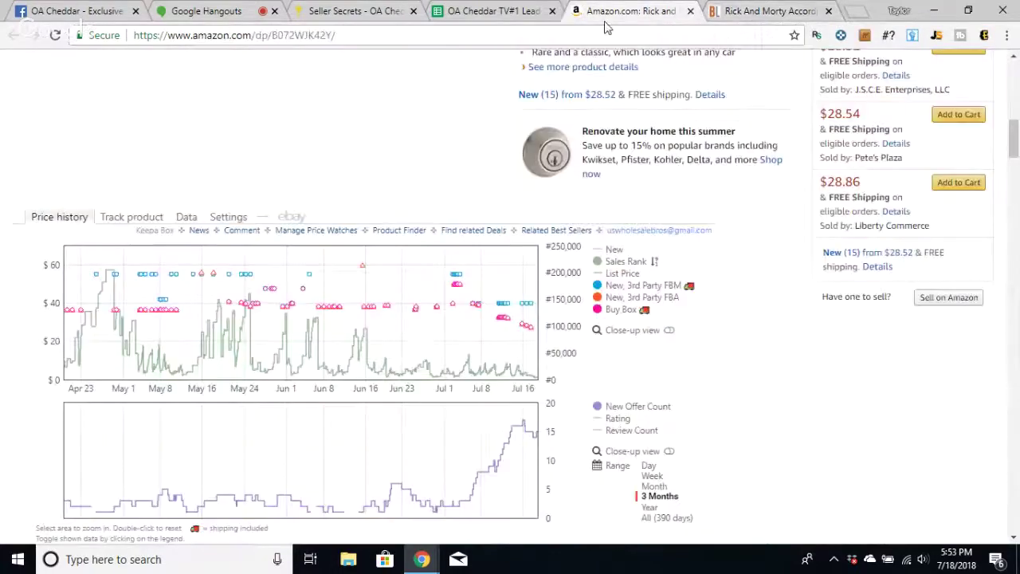
scroll(380, 300, down, 3)
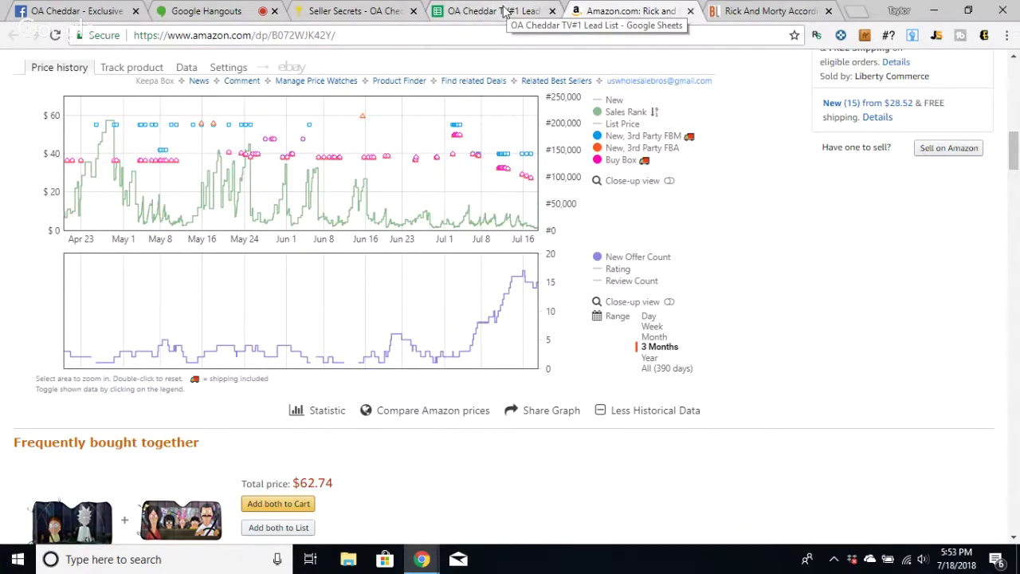
scroll(716, 251, up, 4)
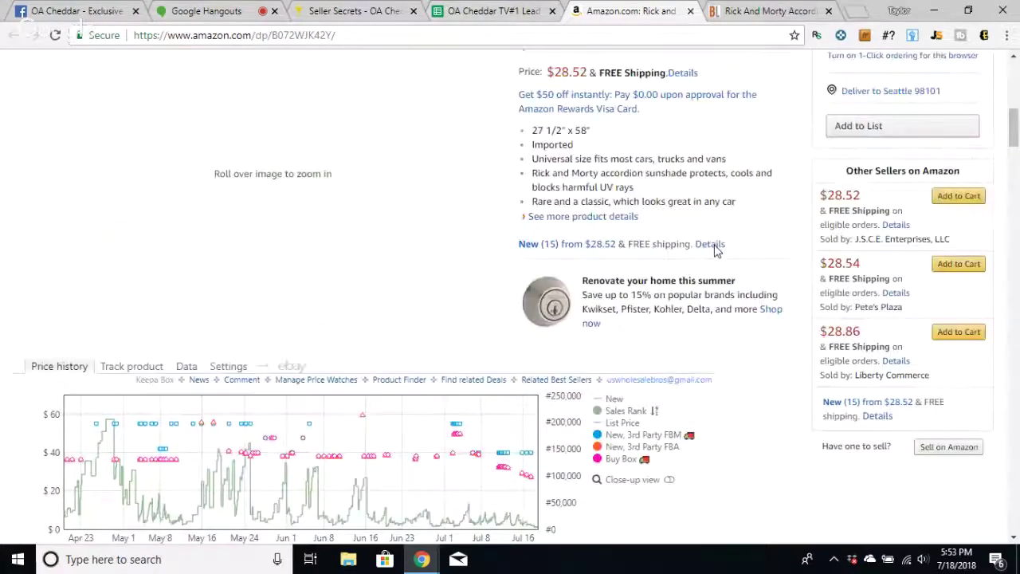
scroll(716, 251, up, 6)
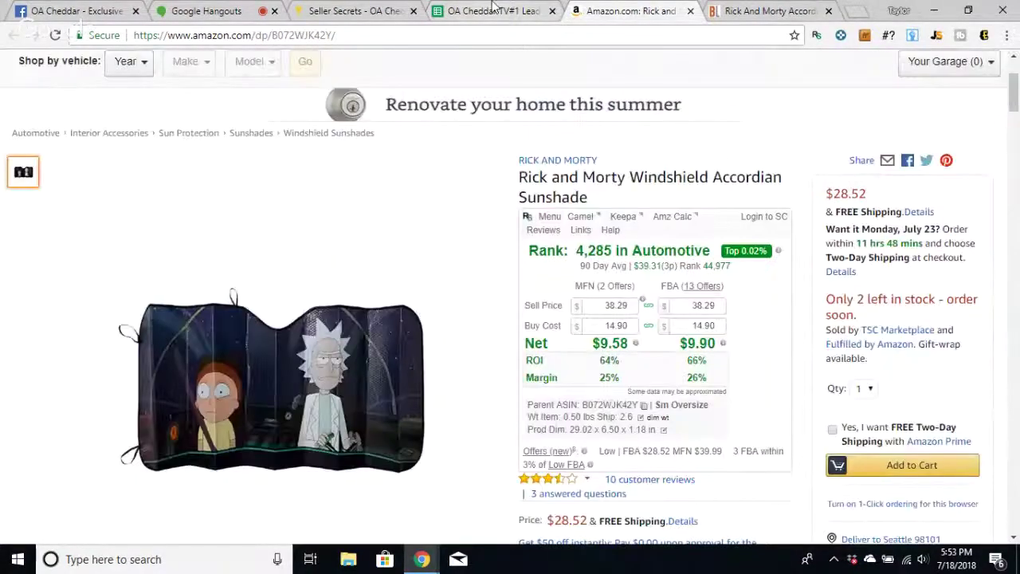
- Return to the live Google Hangouts call that is sharing the screen
click(206, 14)
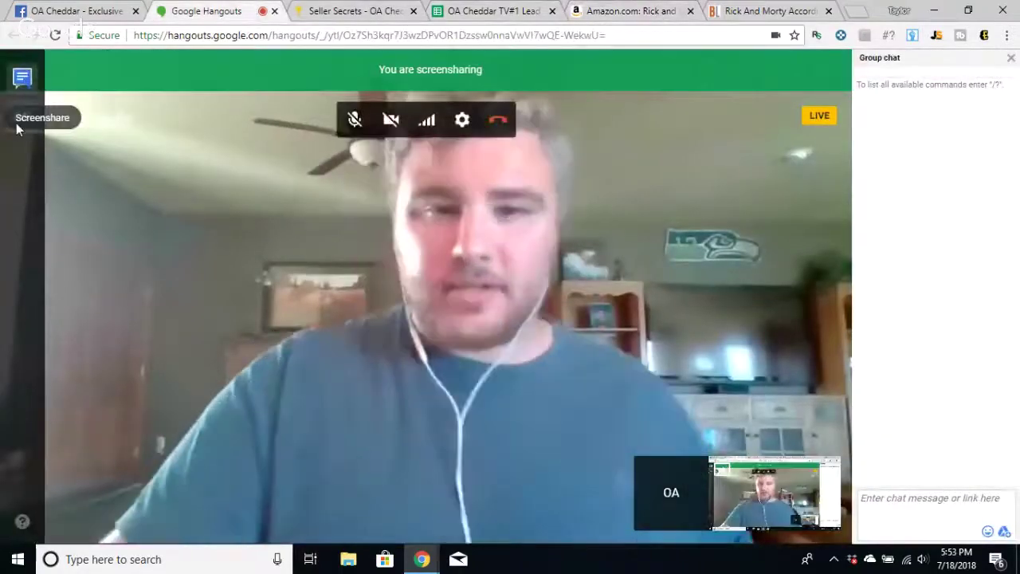